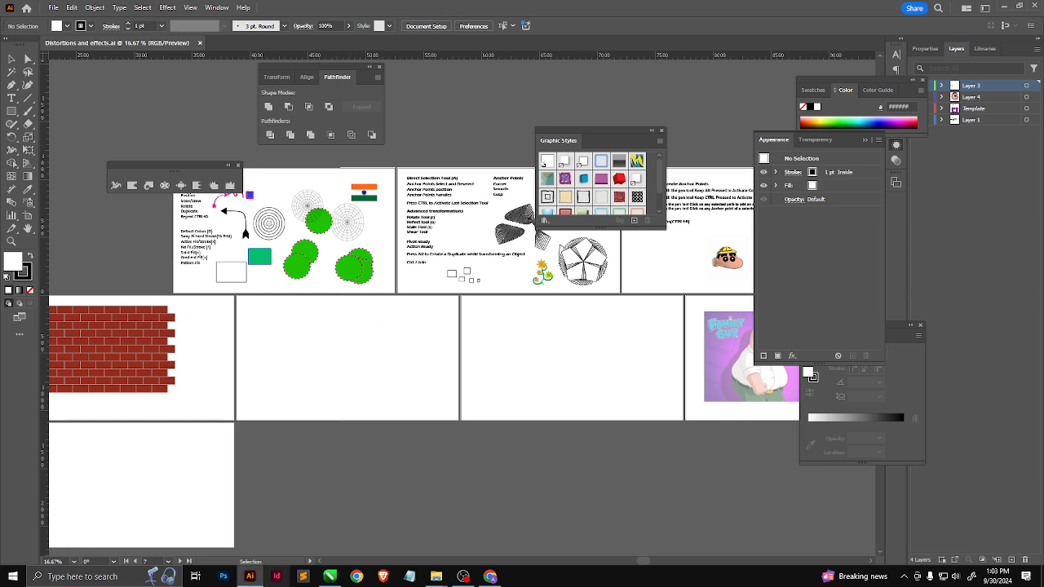
scroll(337, 392, right, 5)
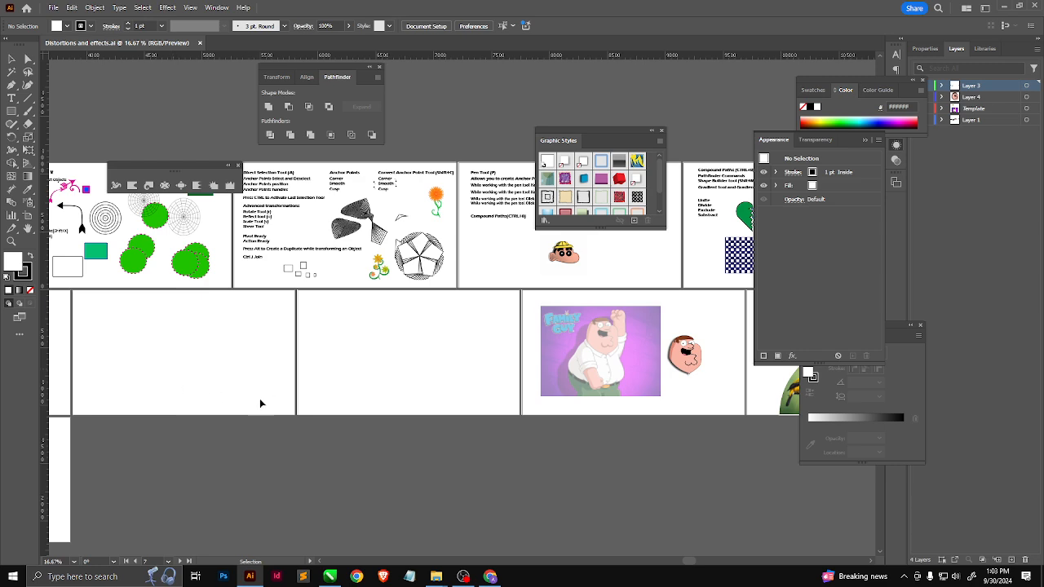
drag(251, 393, 392, 380)
click(220, 7)
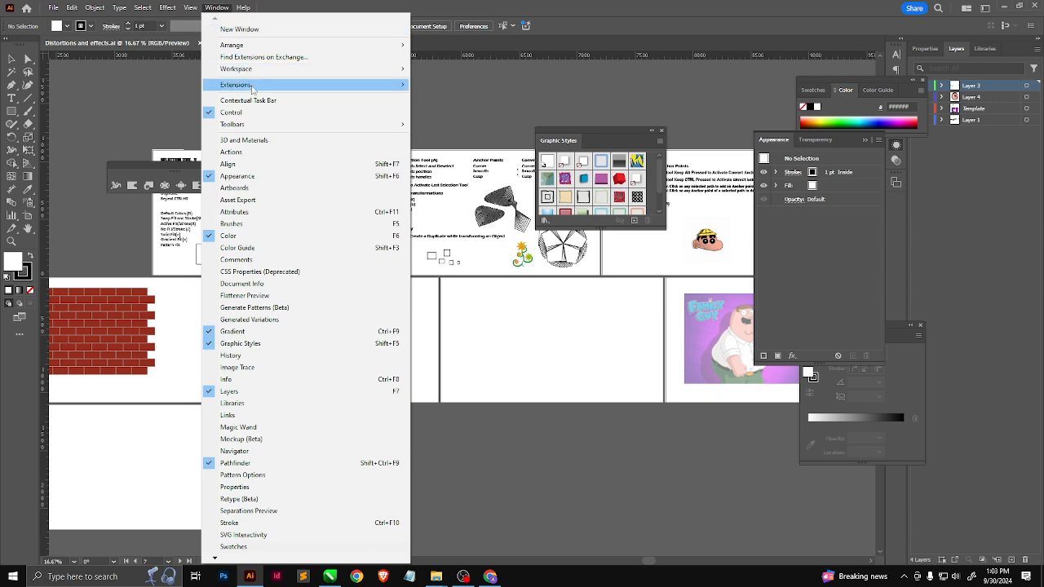
click(489, 361)
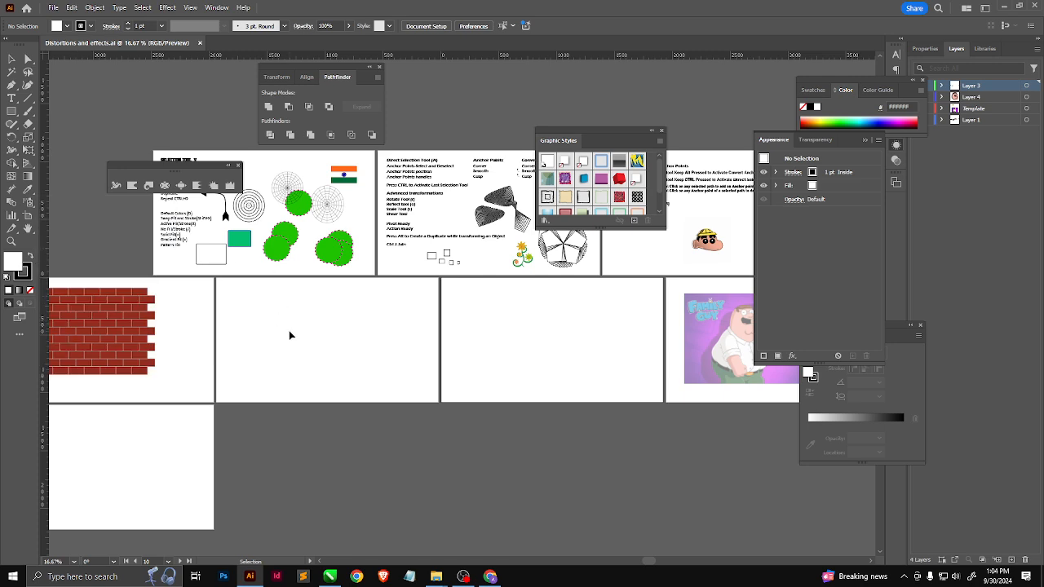
Copy the "Direct Selection Tool (A)" heading onto the upper left of the empty artboard beside the brick wall artboard.
scroll(304, 308, up, 2)
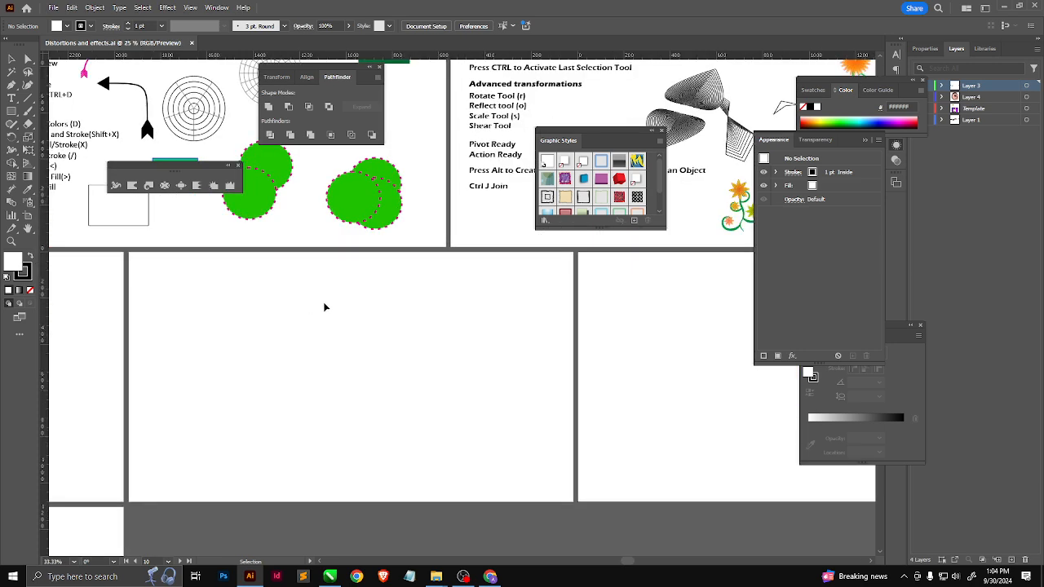
drag(502, 139, 441, 263)
drag(460, 143, 142, 392)
drag(158, 382, 202, 344)
scroll(201, 344, up, 1)
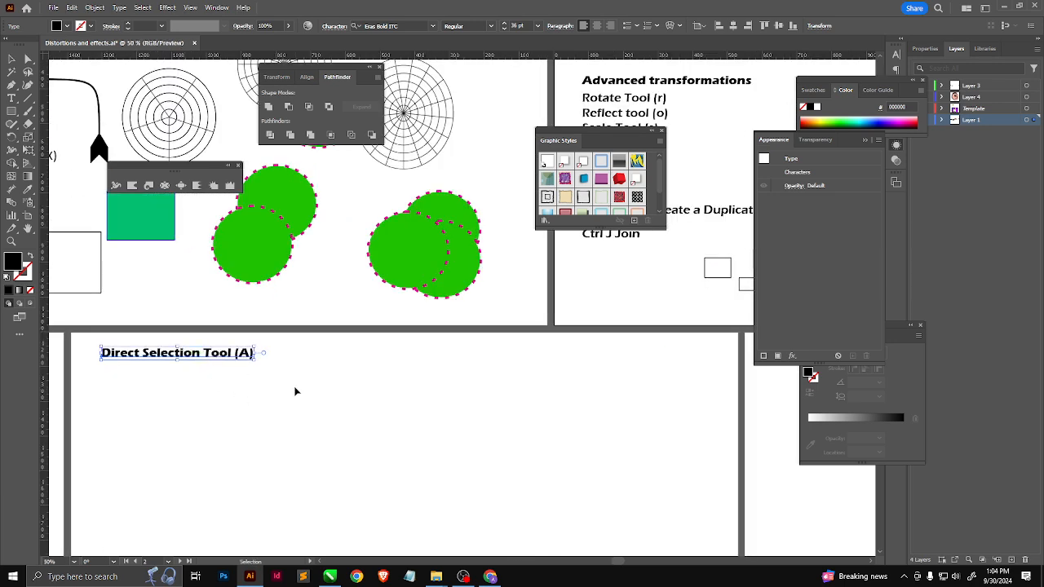
Review the Effects, Appearance, Graphic Styles artboard with its Create Save Store lettering and the Distortion Tools and Effects artboard.
scroll(335, 425, down, 1)
scroll(433, 459, down, 1)
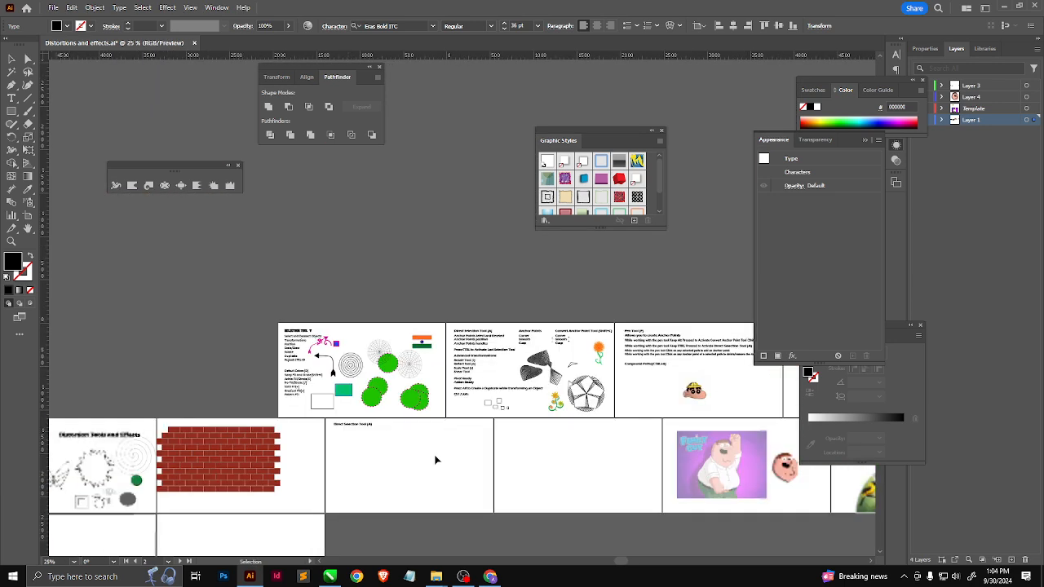
scroll(298, 465, up, 3)
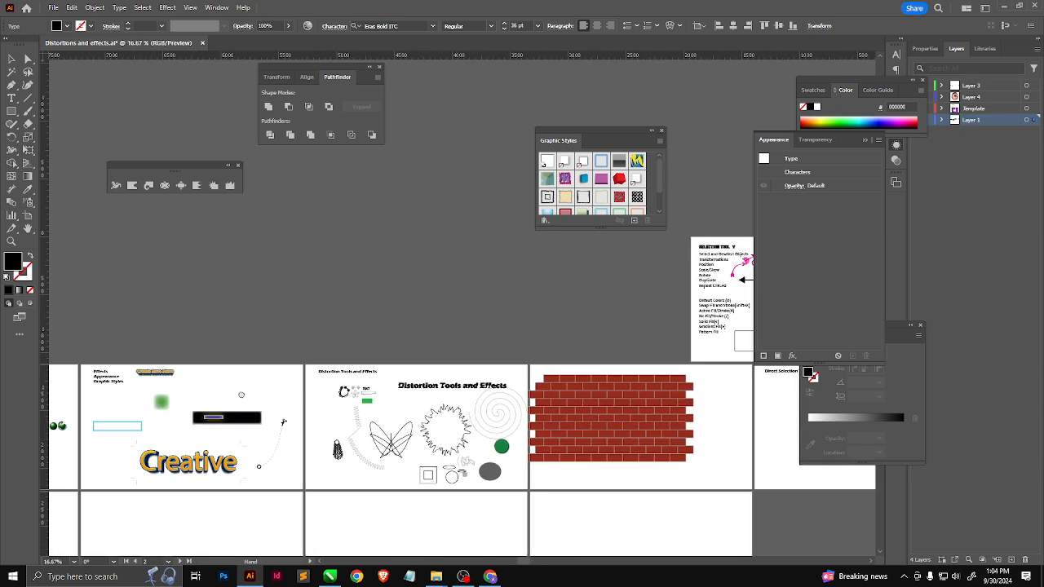
scroll(216, 368, up, 4)
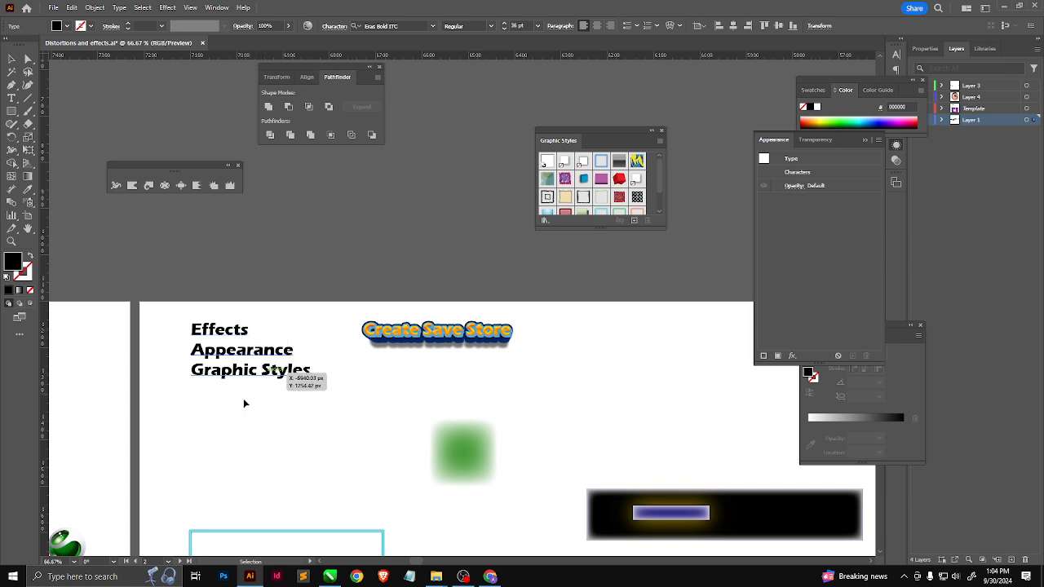
scroll(236, 395, down, 3)
scroll(245, 385, up, 6)
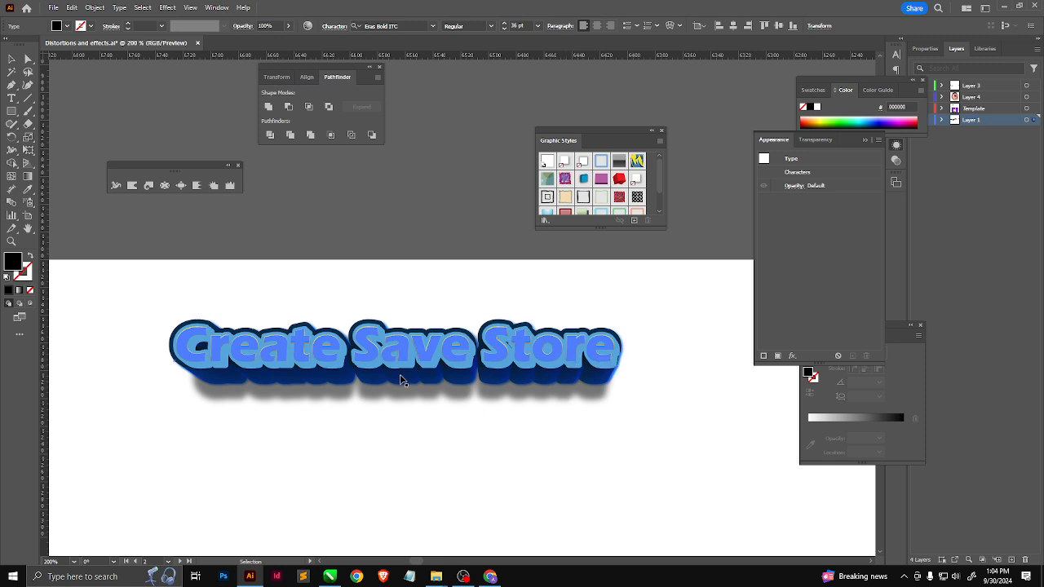
scroll(280, 360, down, 3)
drag(622, 371, 291, 258)
drag(628, 324, 240, 331)
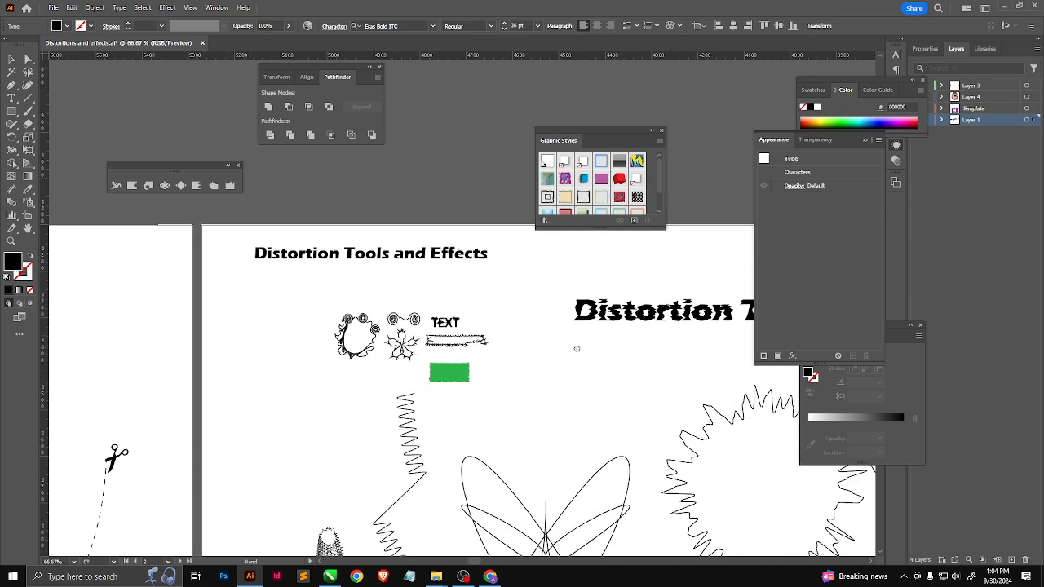
drag(575, 347, 196, 322)
drag(587, 371, 272, 363)
drag(571, 364, 163, 353)
drag(548, 365, 115, 349)
drag(609, 349, 234, 389)
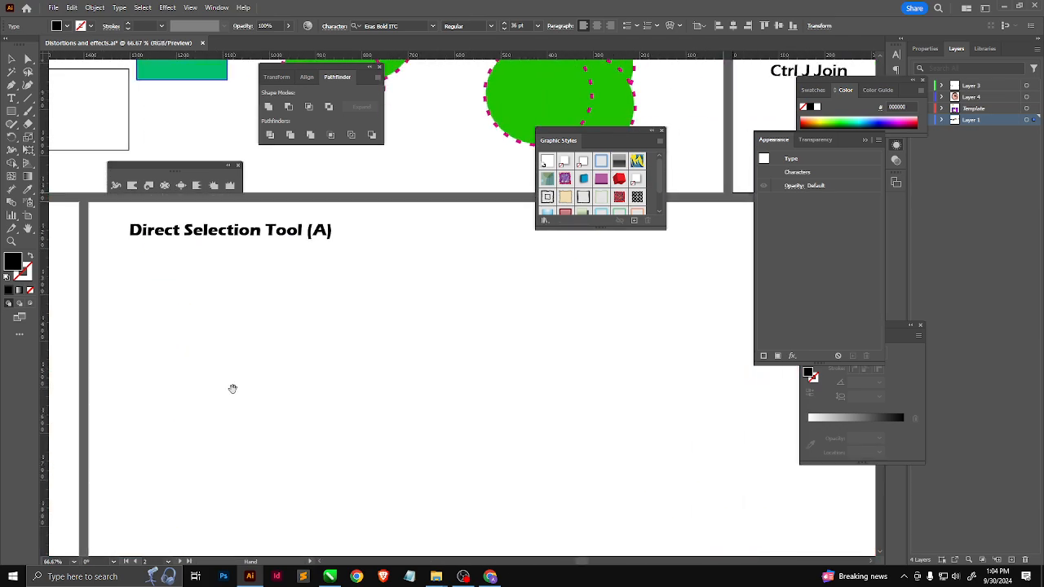
Replace the copied heading's text with "Symbols" and set it in title case.
drag(230, 266, 252, 300)
triple_click(291, 267)
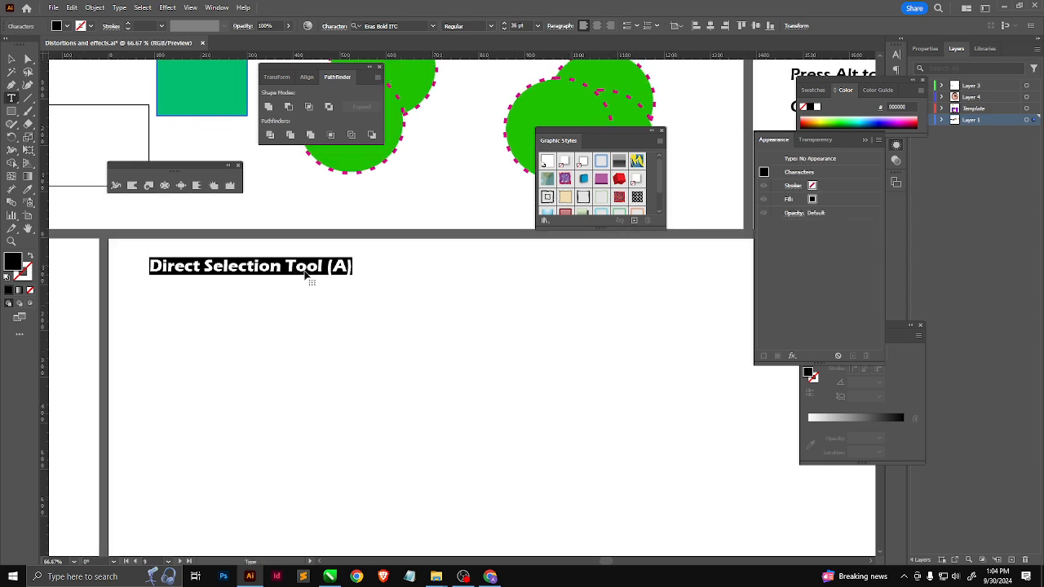
text(sY)
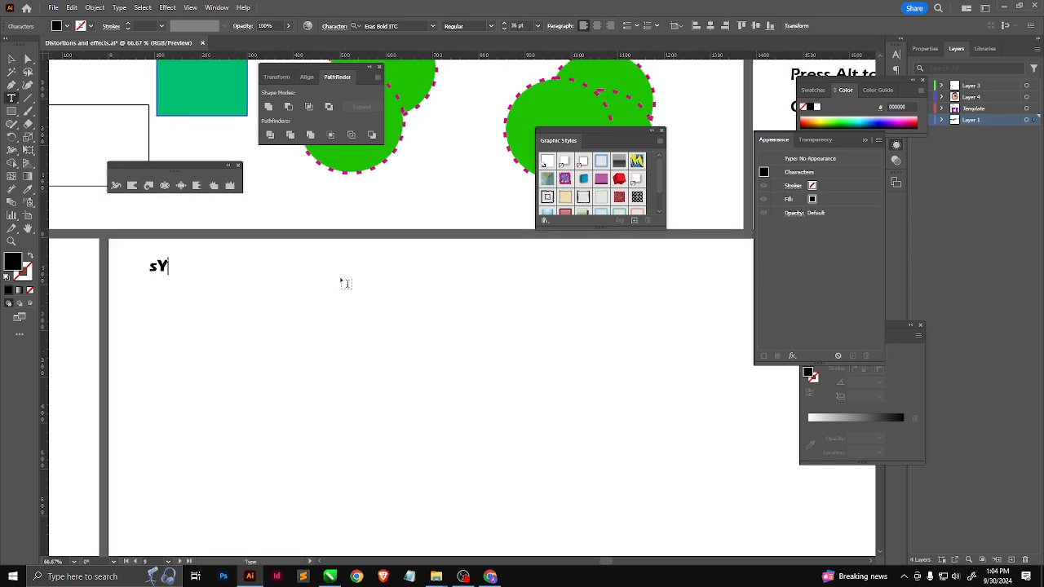
text(MBOLS)
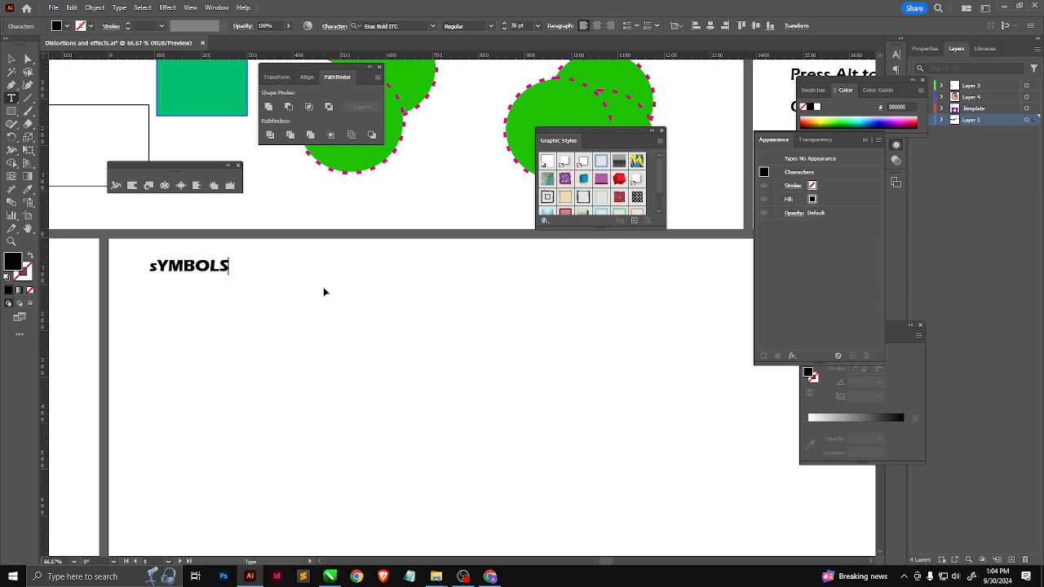
key(ctrl+a)
click(120, 8)
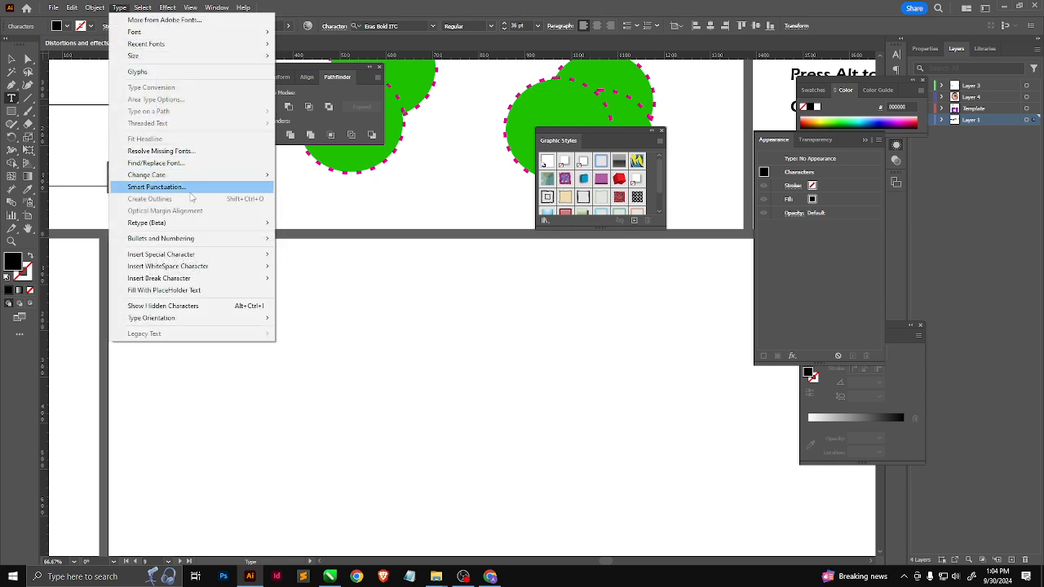
mouse_move(192, 176)
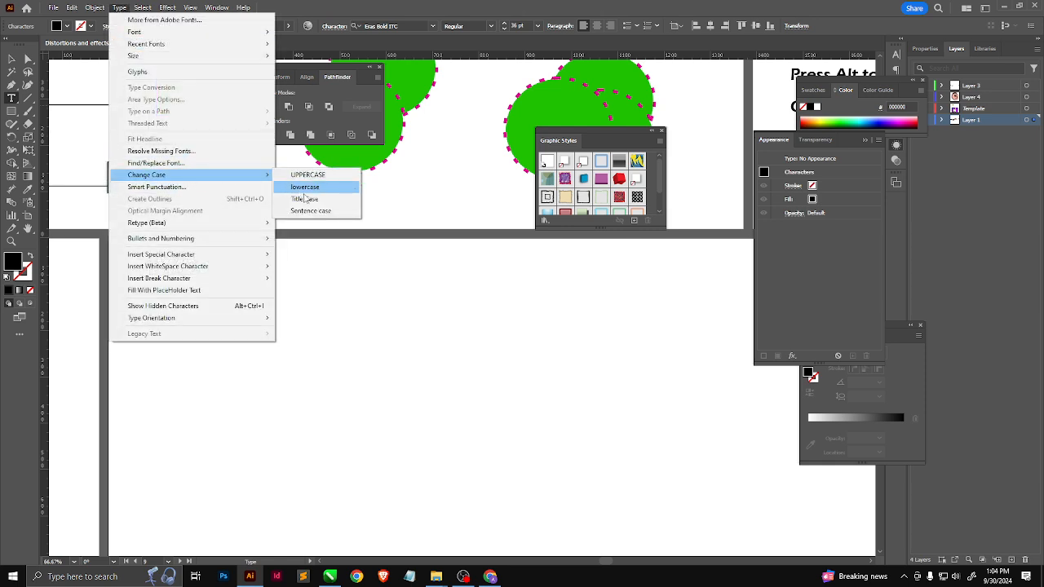
click(311, 200)
click(11, 58)
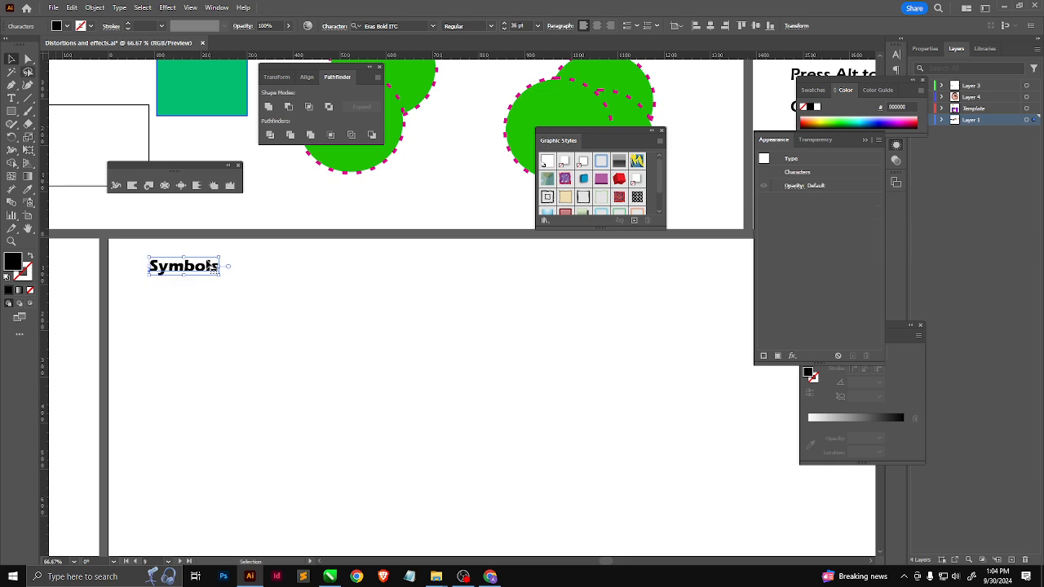
Shift the "Symbols" heading slightly to the right on its artboard.
drag(211, 270, 229, 271)
key(t)
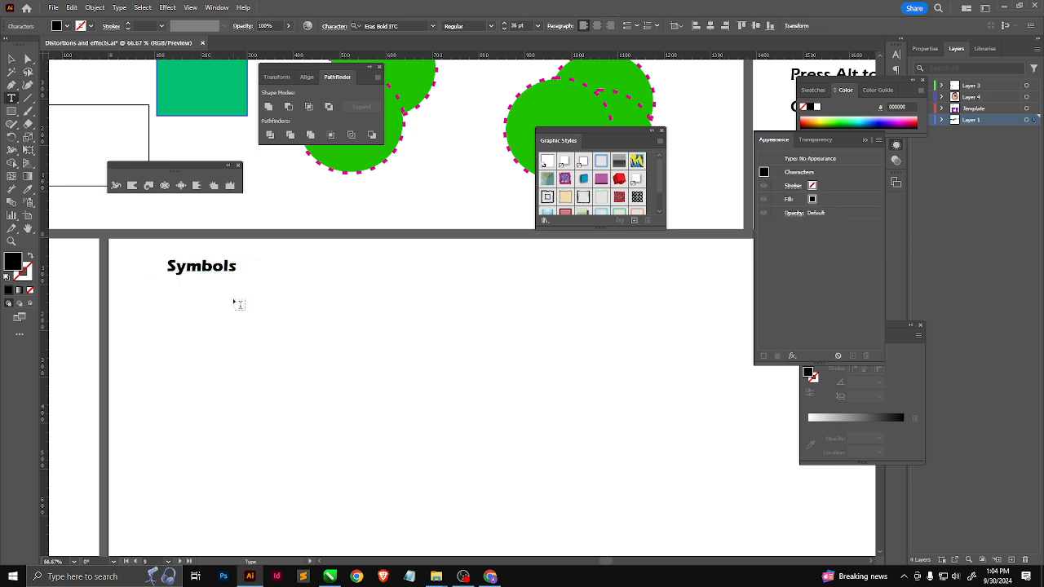
click(11, 59)
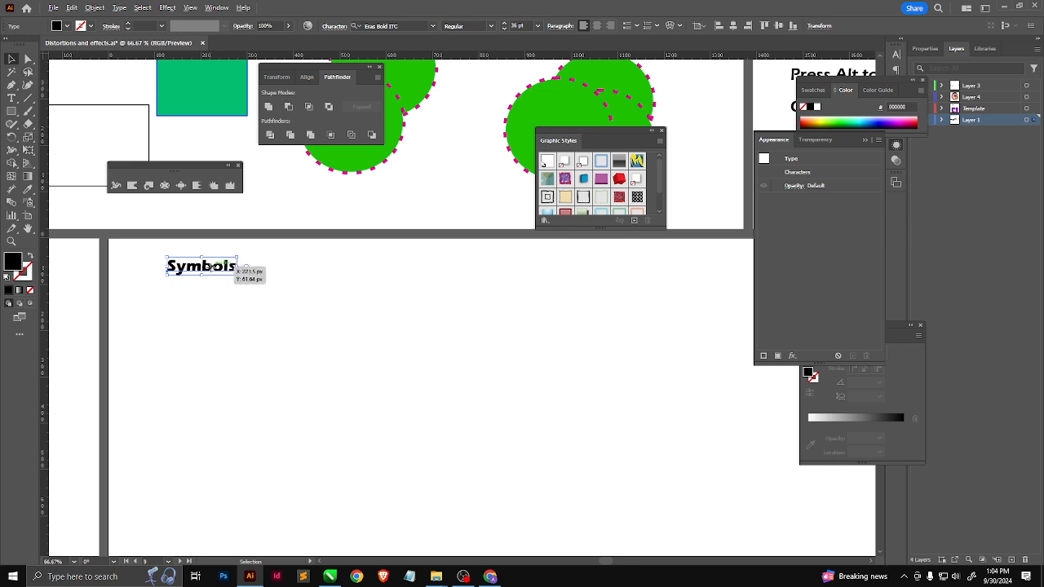
Duplicate the "Symbols" heading straight below itself and edit the copy to read "Symbol sPRAYER tOOLS".
drag(210, 269, 210, 306)
double_click(212, 302)
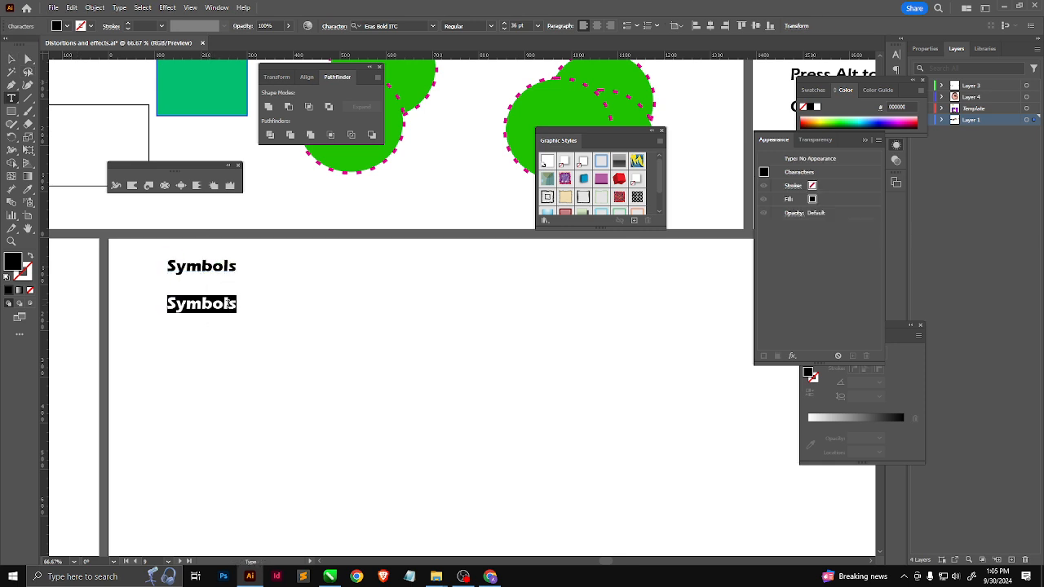
click(231, 303)
text(s)
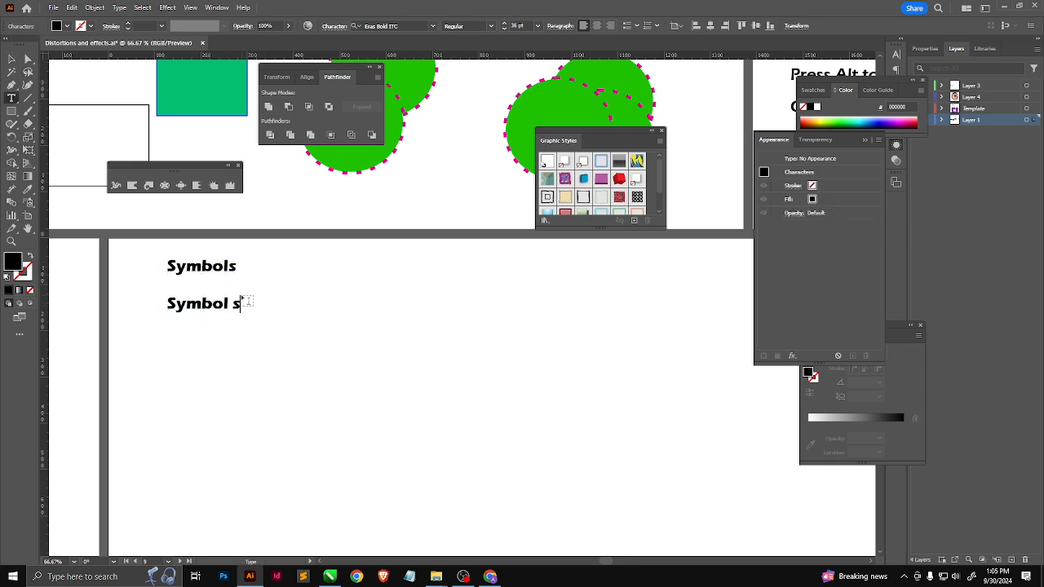
text(PRAYER t)
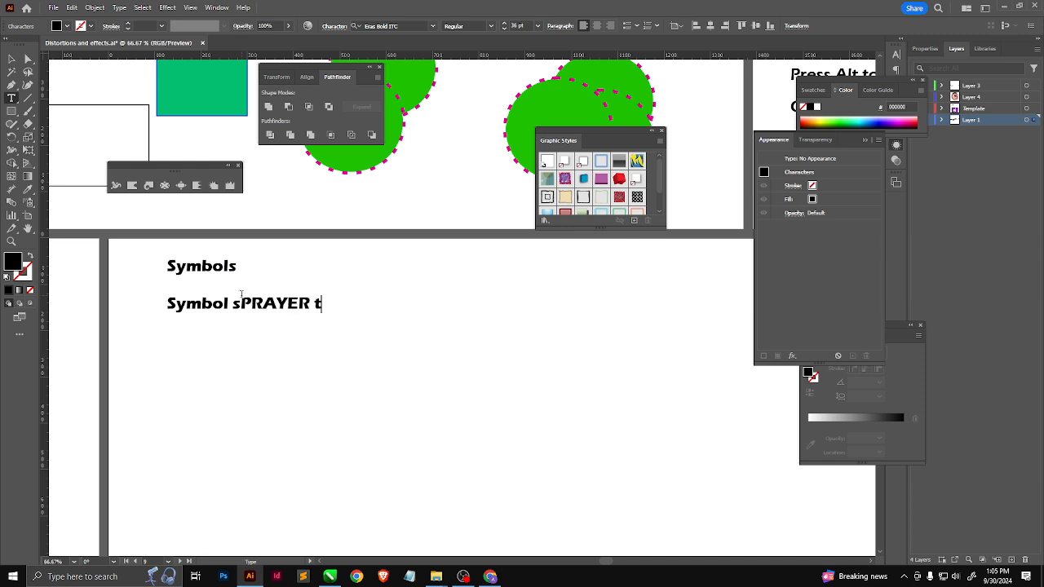
text(OOLS)
Convert the whole symbol sprayer line to title case.
triple_click(344, 304)
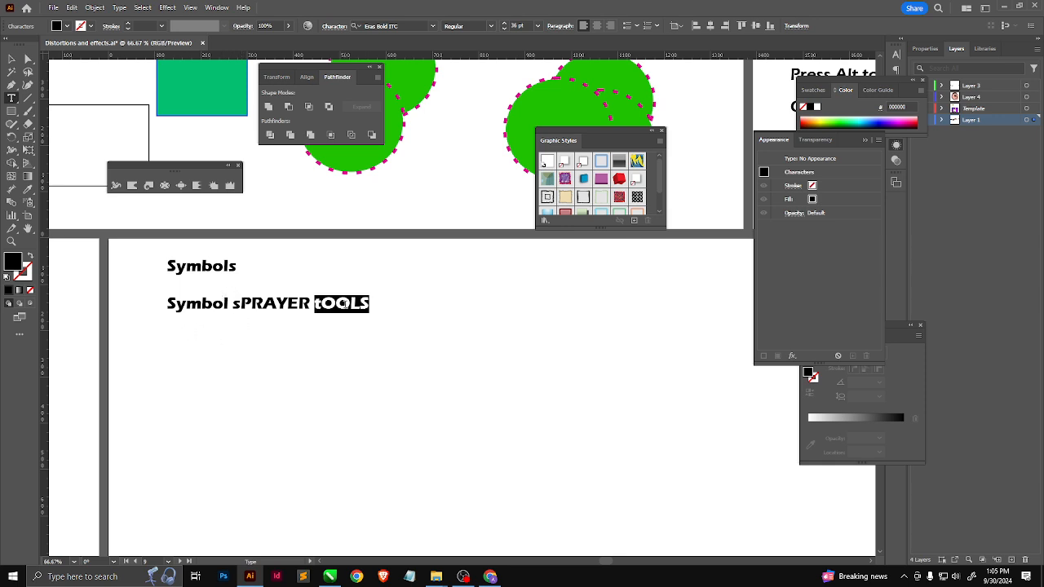
click(119, 7)
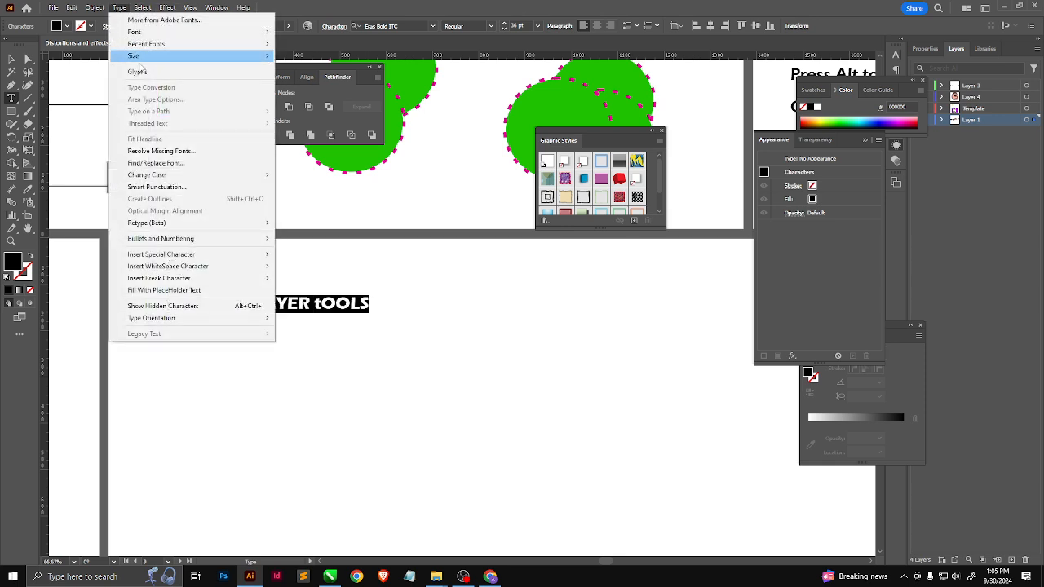
mouse_move(190, 177)
click(304, 199)
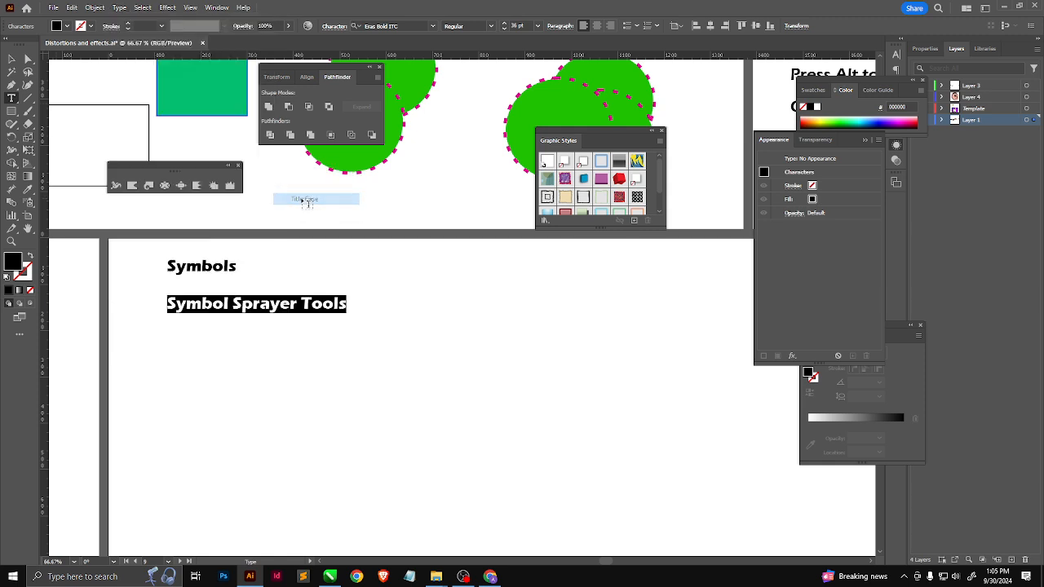
click(12, 59)
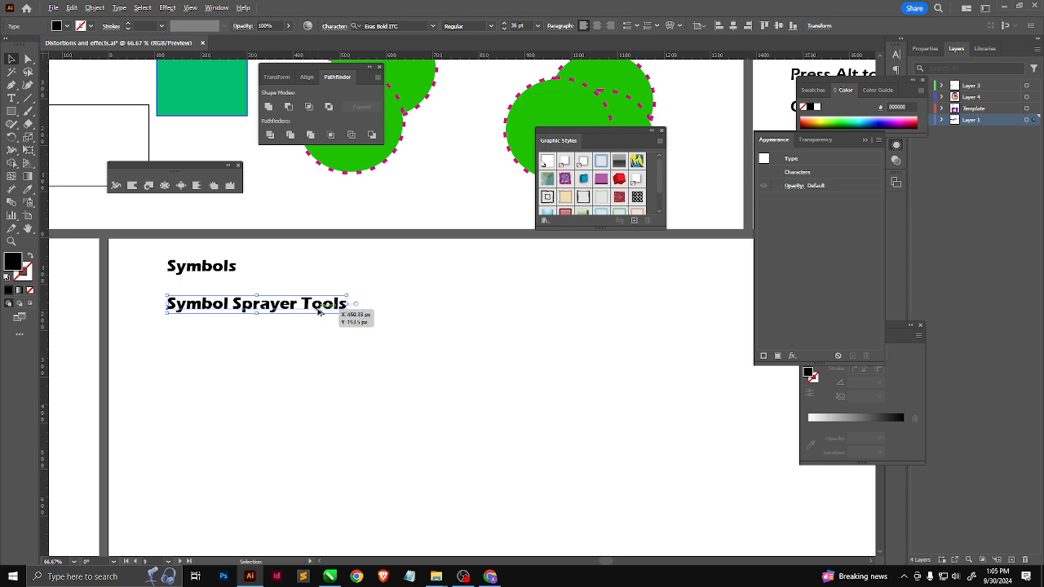
Duplicate the "Symbol Sprayer Tools" line below itself and replace the copy's text with "Symbols Panel and Gallery".
drag(332, 308, 334, 341)
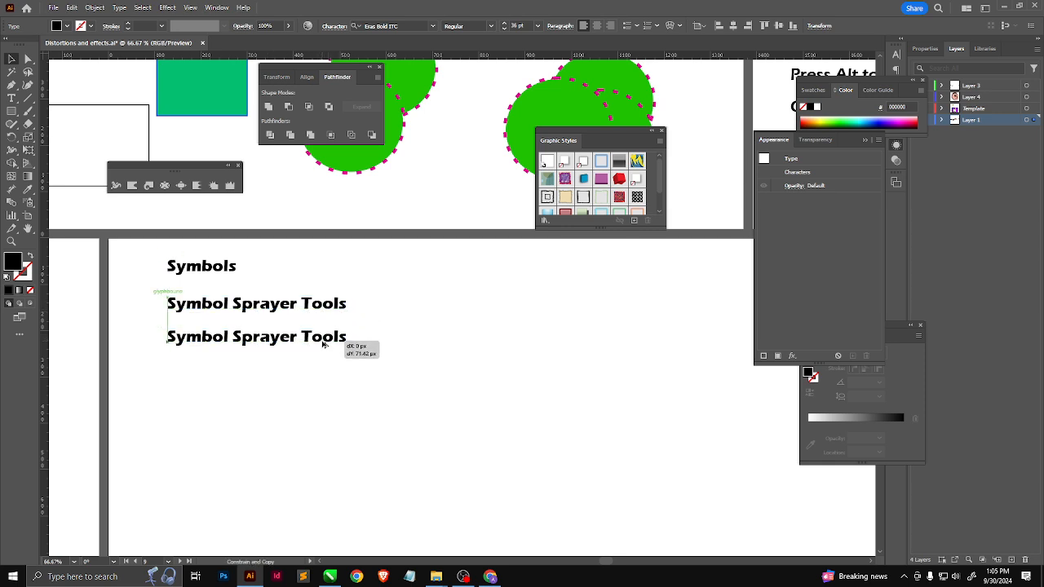
double_click(326, 346)
key(ctrl+a)
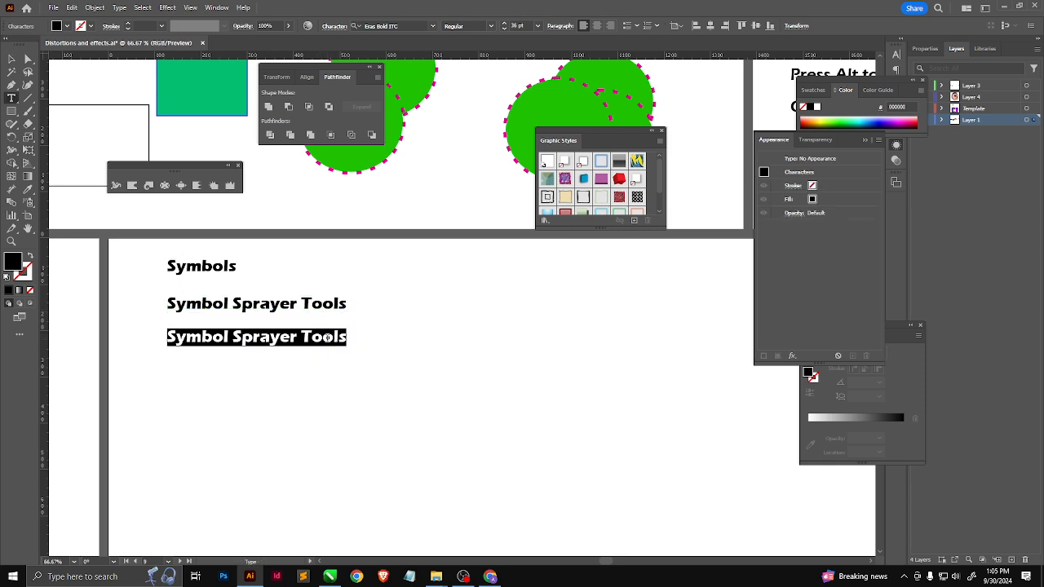
text(S)
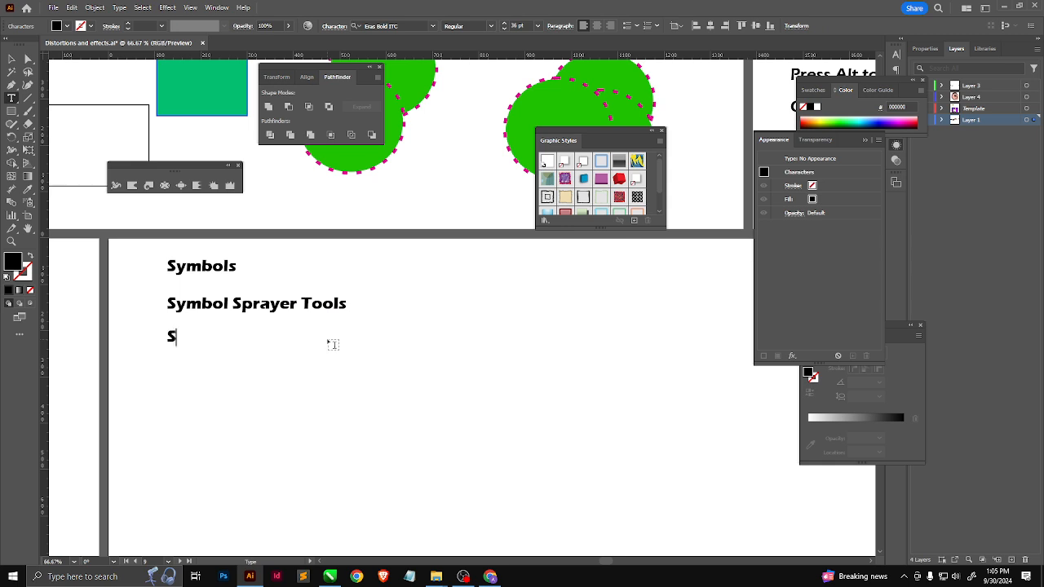
text(ymbols P)
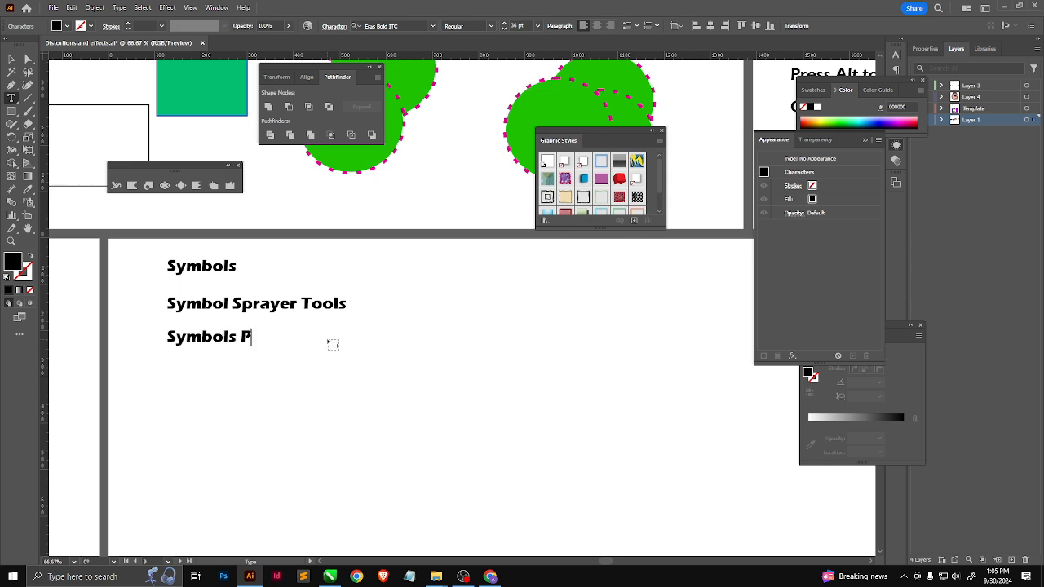
text(anel and Gallery)
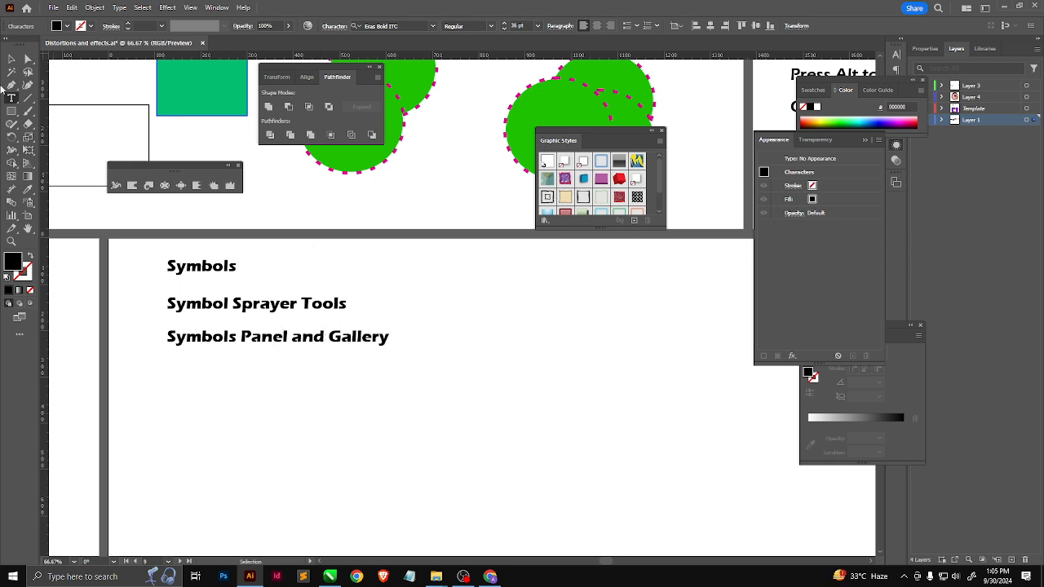
Duplicate the "Symbols" heading to the right on the same line and replace the copy's text with "Create Save Store".
click(11, 58)
drag(212, 265, 462, 270)
double_click(459, 267)
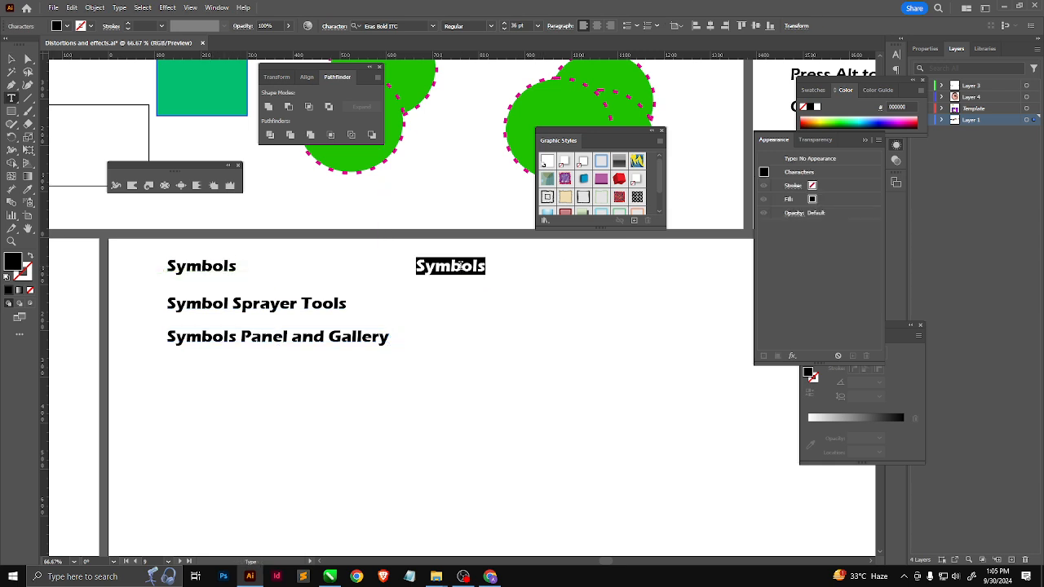
text(Create )
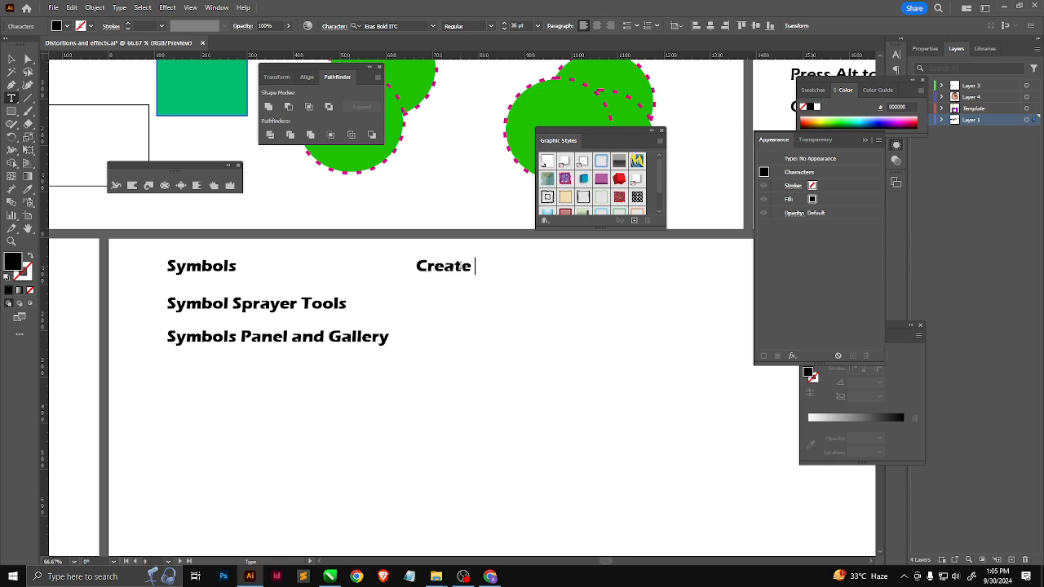
text(Save Store)
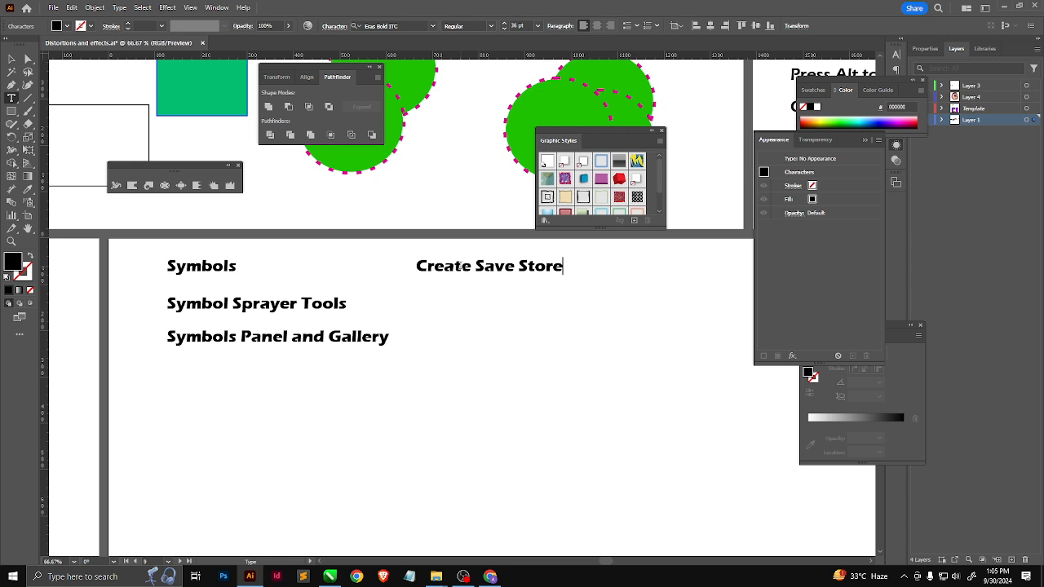
key(Escape)
Draw an ellipse about 225 by 216 px below the text lines and give it the default white fill and black stroke.
drag(367, 165, 325, 493)
key(d)
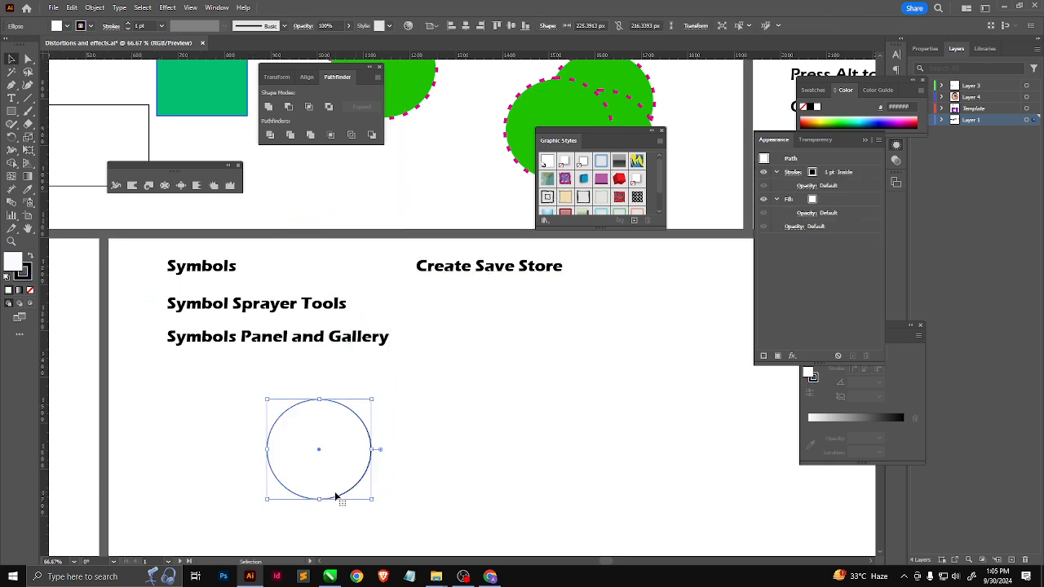
Undo the default fill and stroke on the ellipse and place an overlapping copy of it directly to its right.
key(ctrl+z)
scroll(325, 458, up, 3)
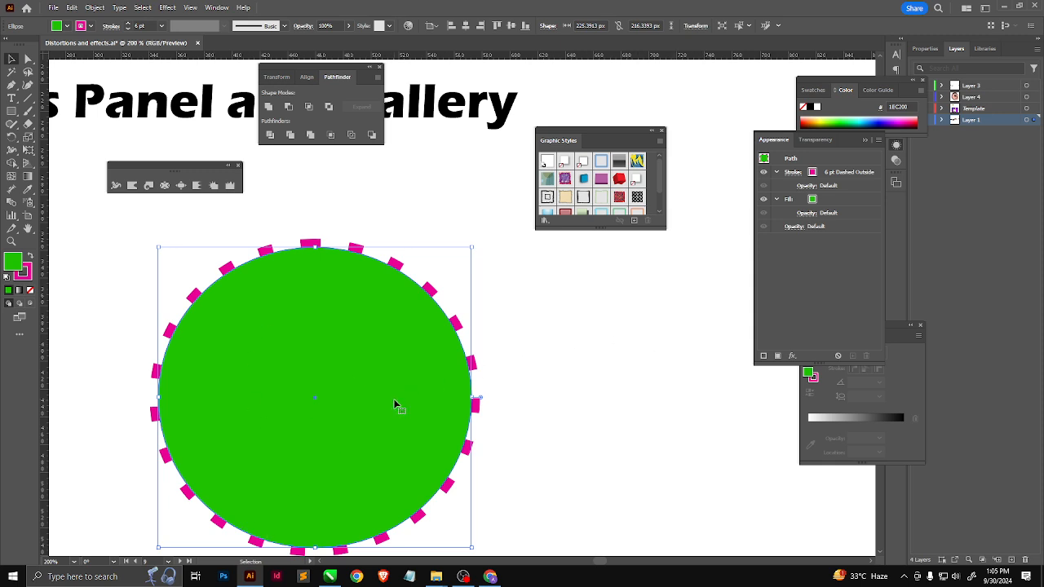
drag(399, 403, 515, 402)
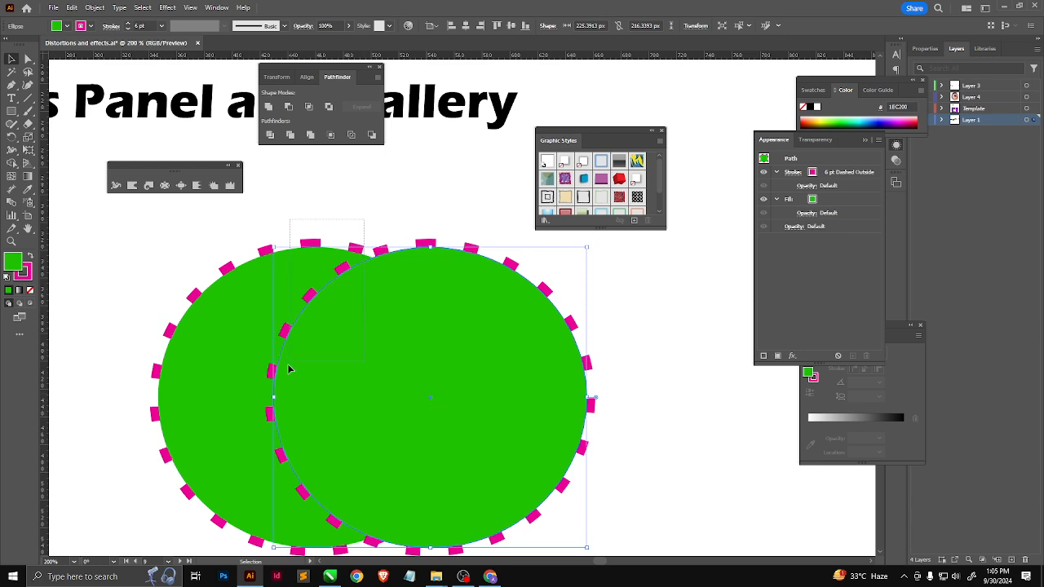
Delete both overlapping green ellipses below the text lines.
key(ctrl+a)
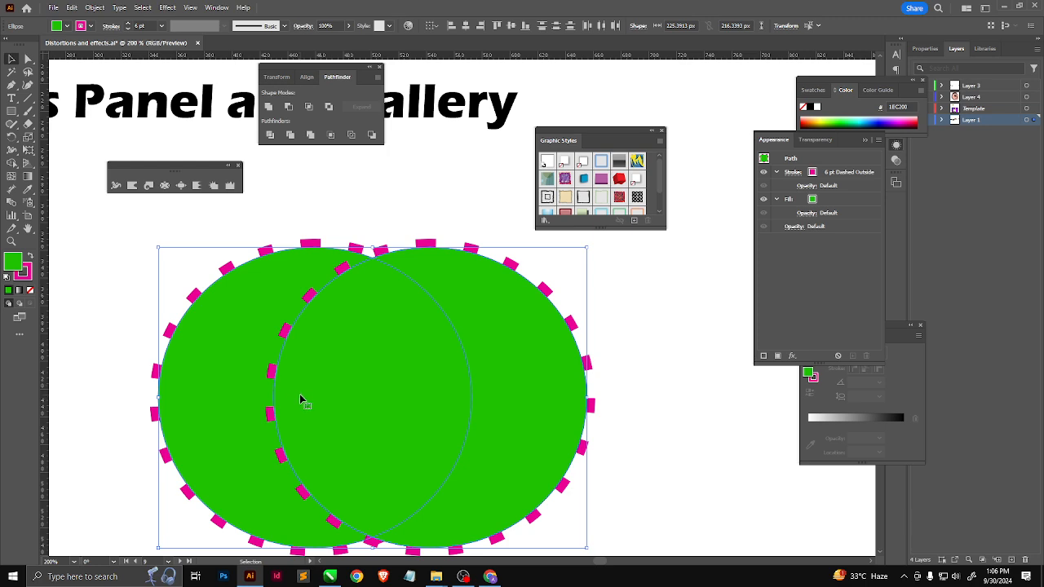
scroll(434, 392, down, 3)
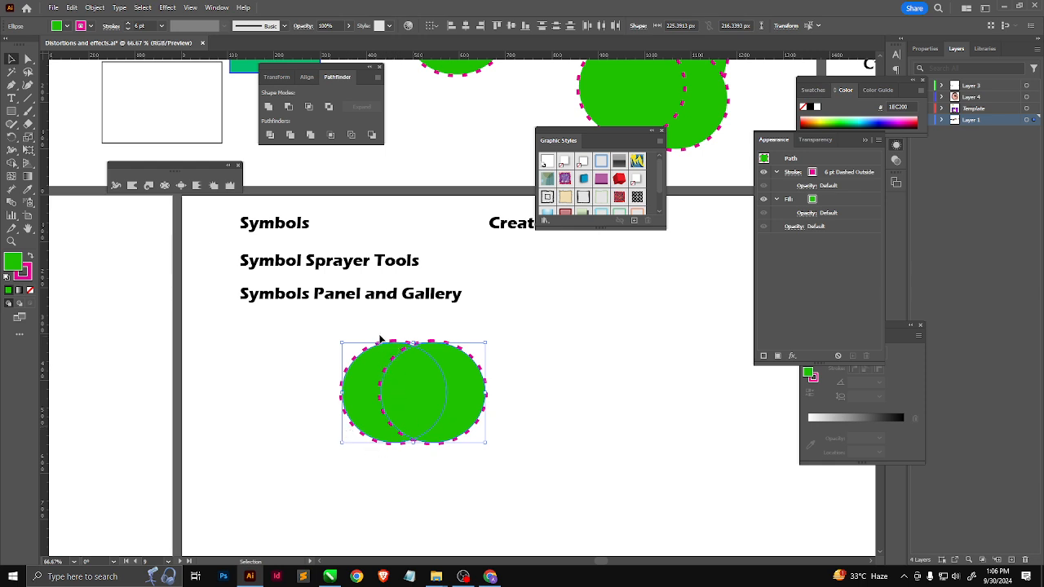
key(Delete)
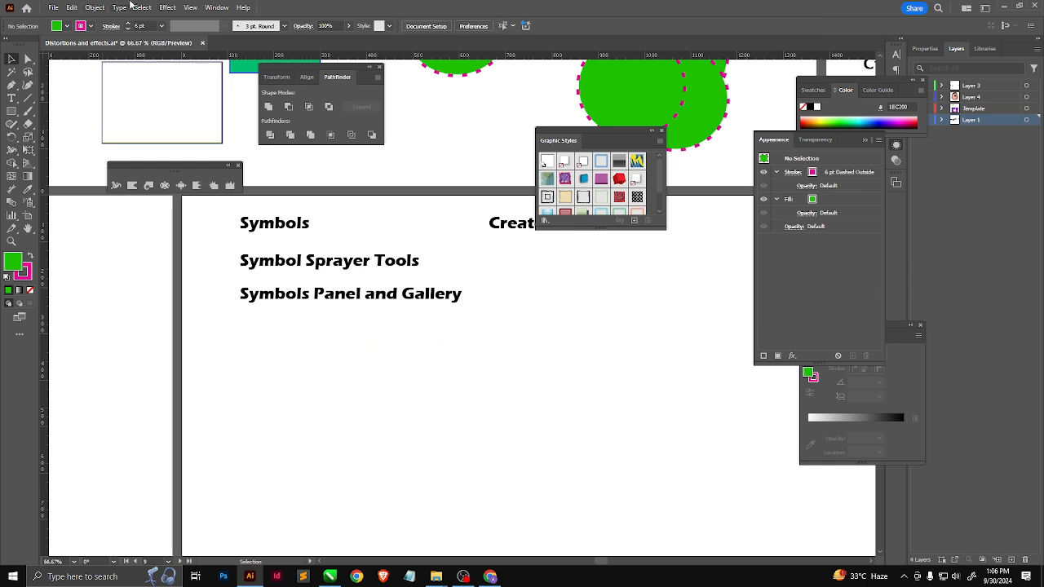
Show the Symbols panel and float it over the artboard below the "Create Save Store" heading.
click(216, 8)
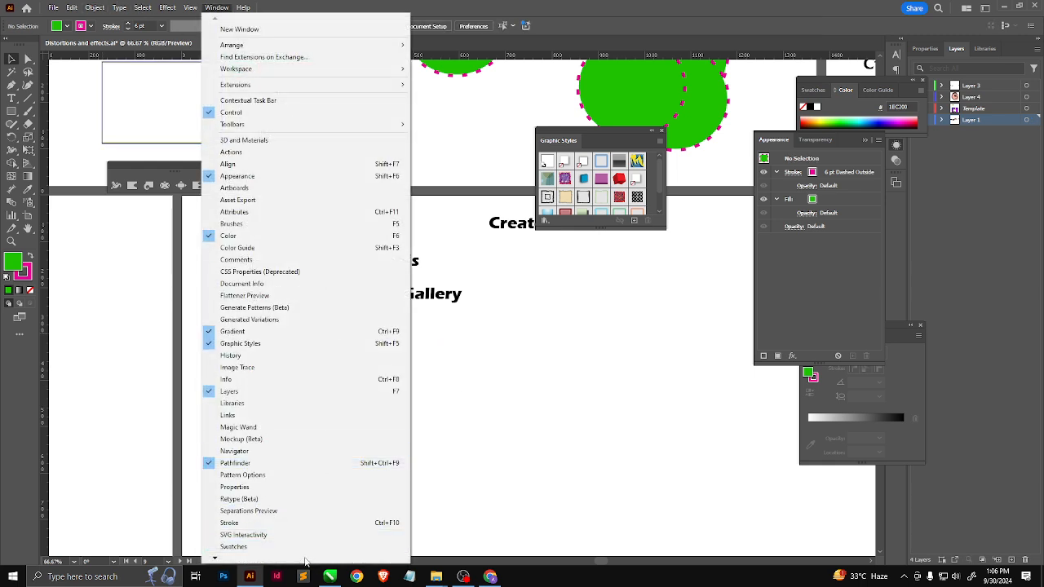
mouse_move(229, 560)
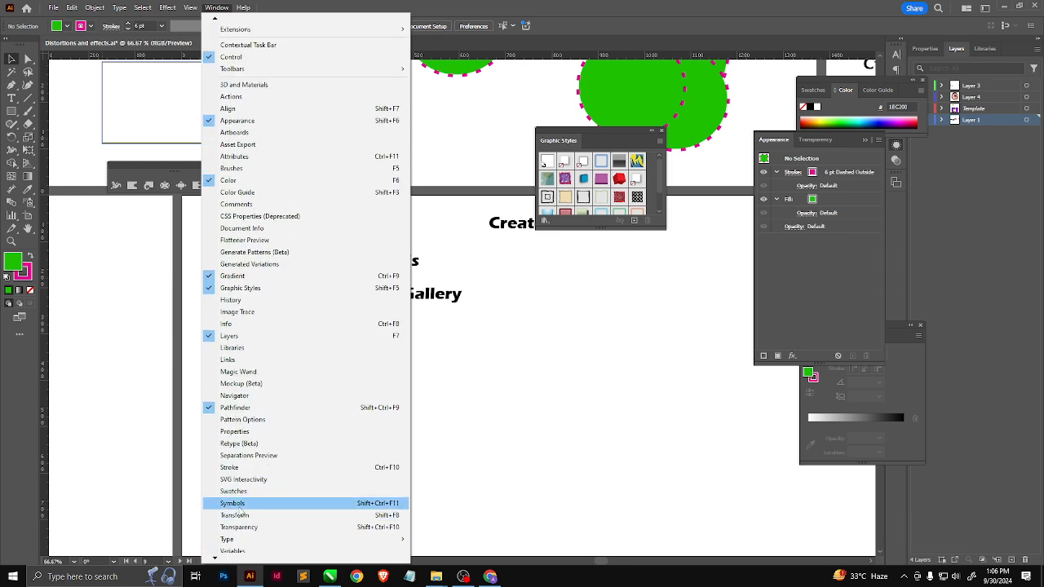
click(236, 503)
drag(329, 184, 622, 300)
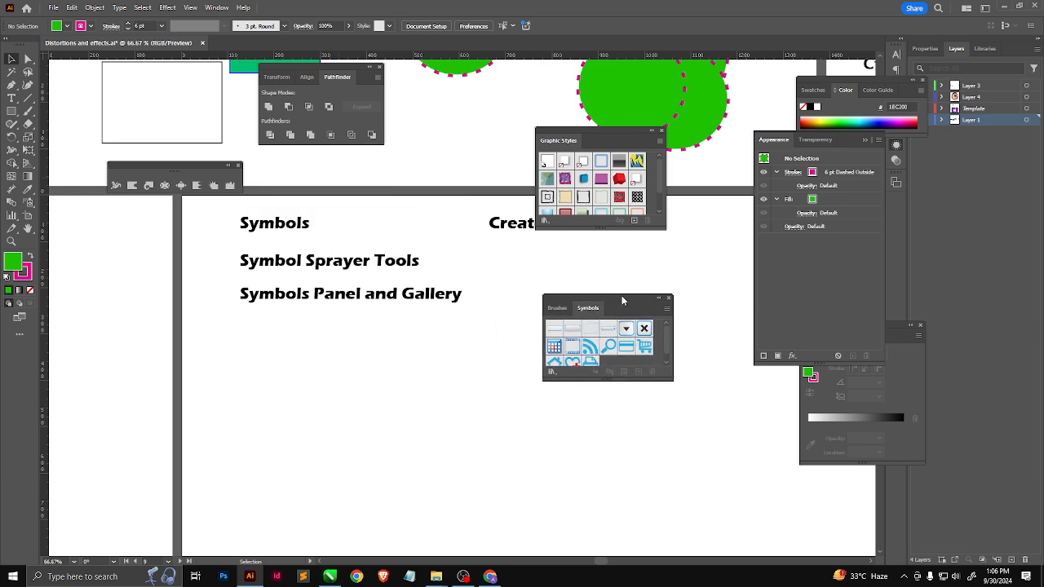
Reset the NEW workspace to its saved panel layout.
click(218, 8)
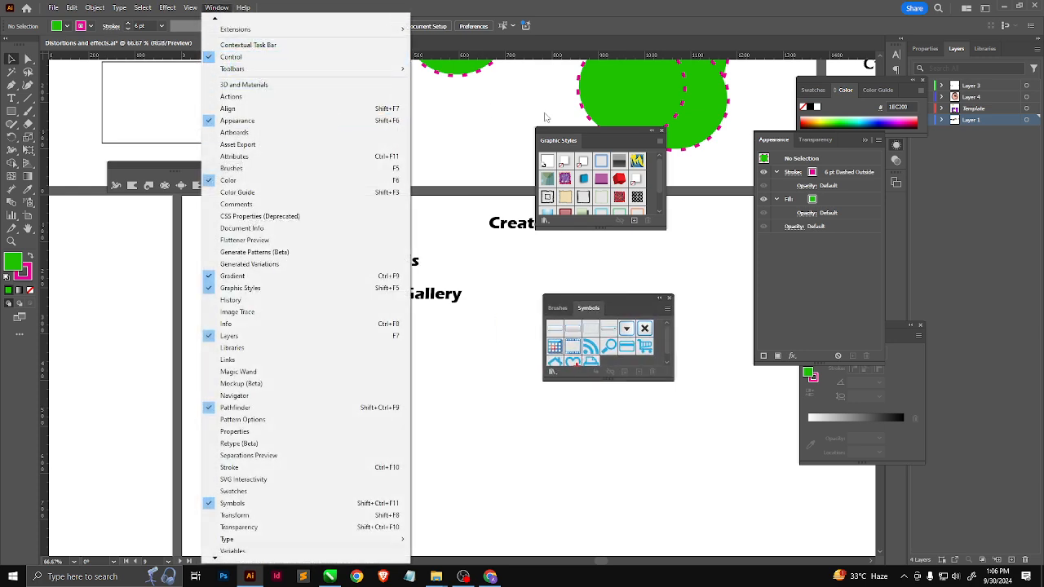
mouse_move(237, 8)
scroll(242, 53, up, 5)
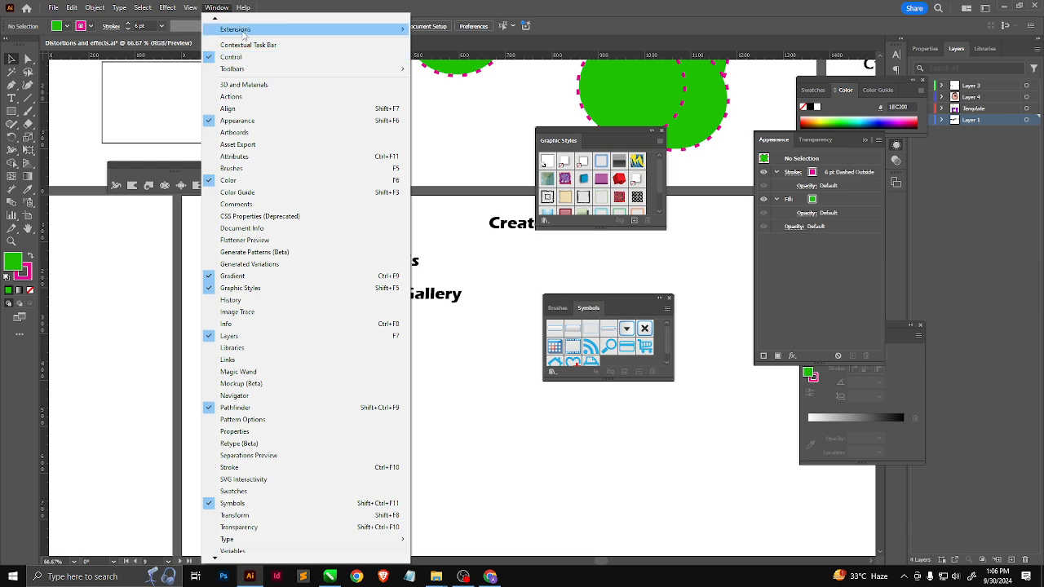
mouse_move(242, 70)
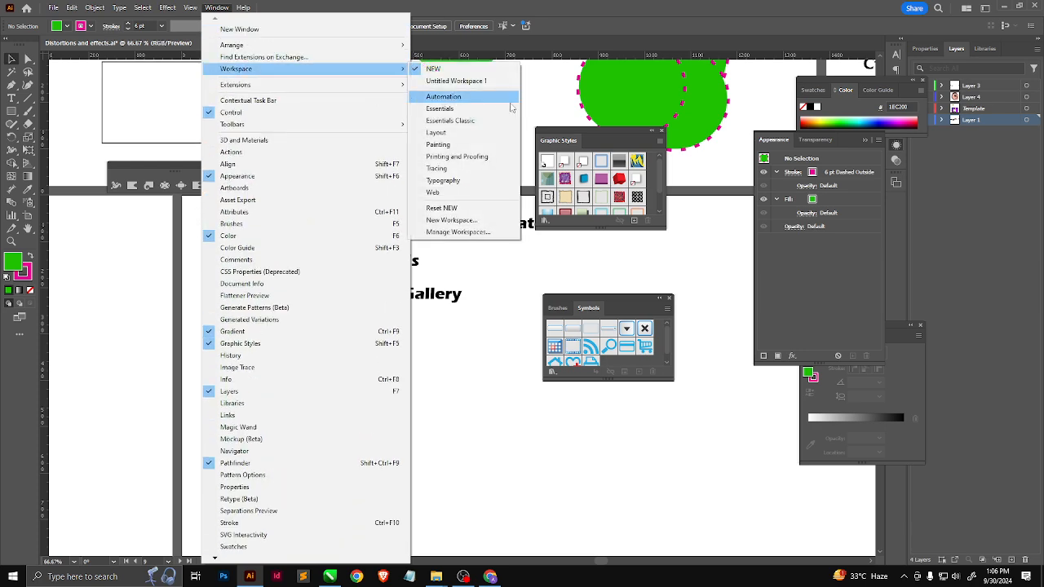
click(455, 210)
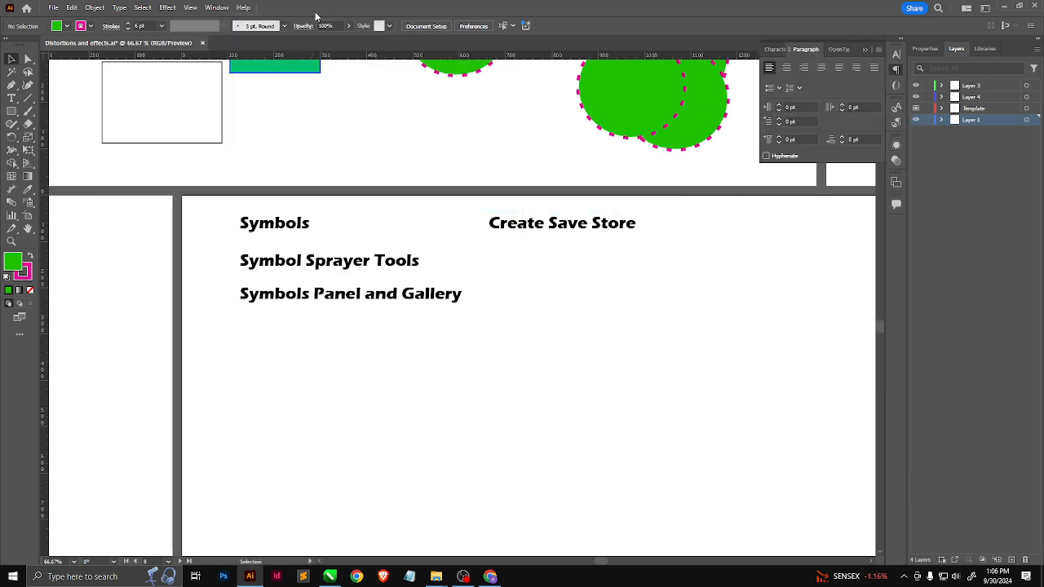
click(216, 7)
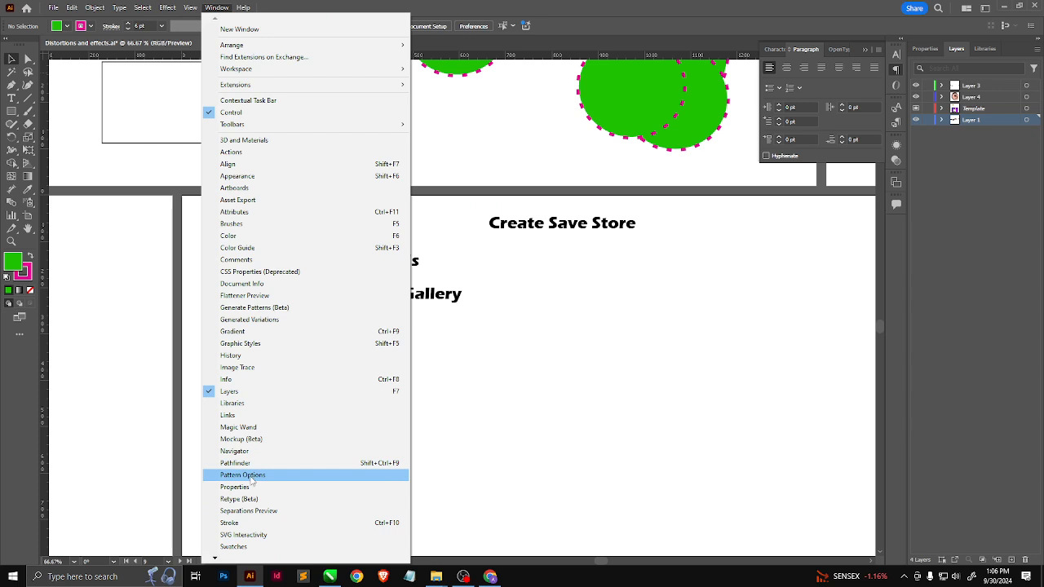
mouse_move(230, 561)
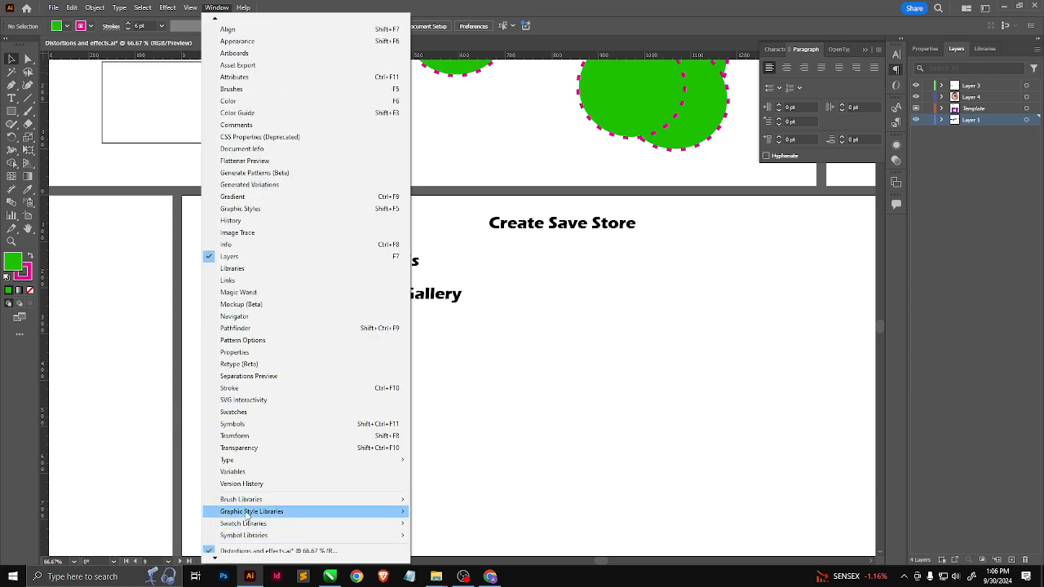
click(591, 376)
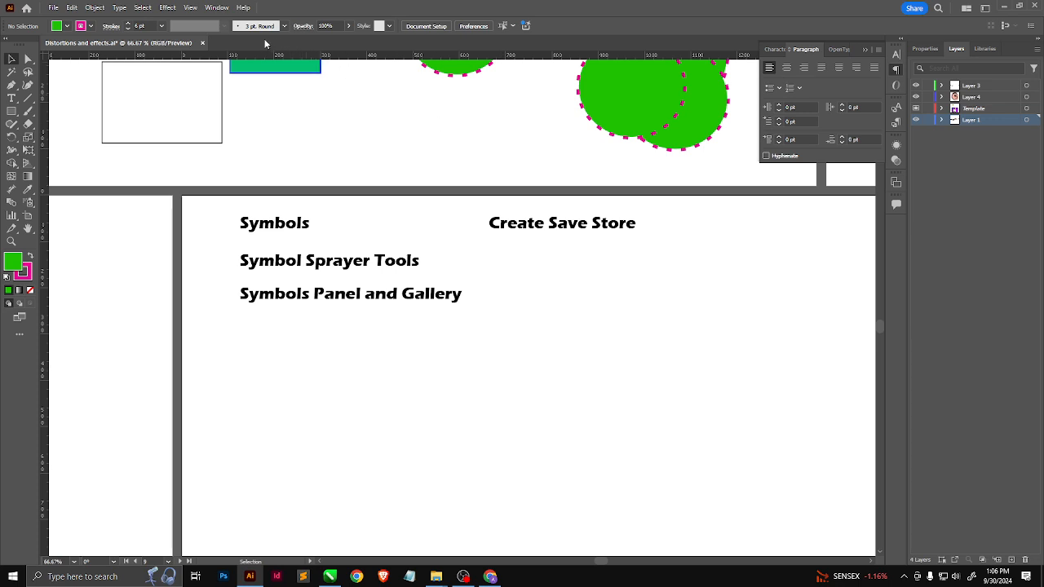
Show the Symbols panel, float it above the headings and enlarge it so all its symbols are visible.
click(217, 8)
scroll(364, 545, down, 1)
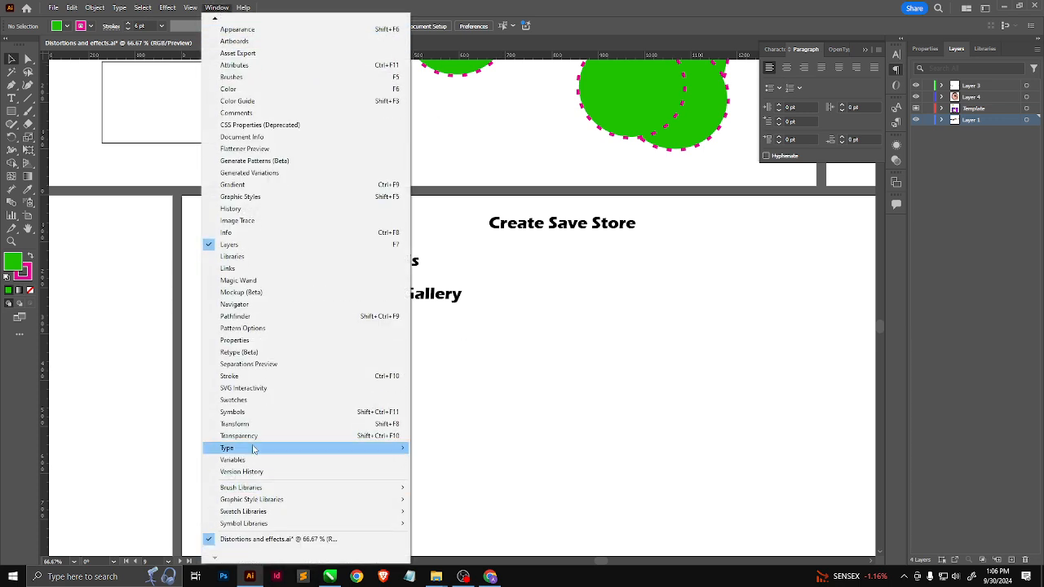
click(236, 412)
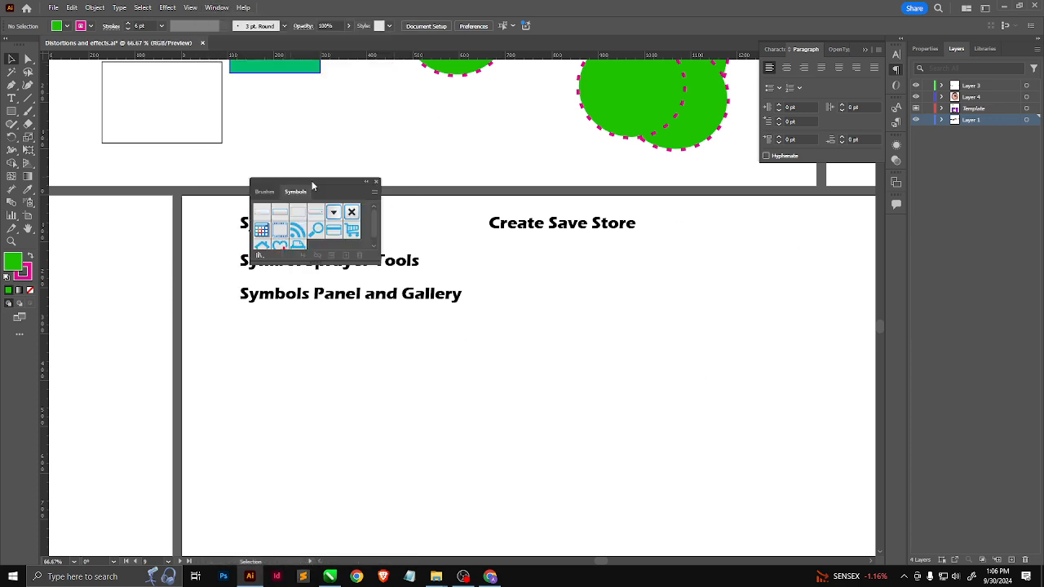
mouse_move(313, 187)
mouse_down()
mouse_move(725, 208)
mouse_move(526, 156)
mouse_move(438, 103)
mouse_move(415, 105)
mouse_up()
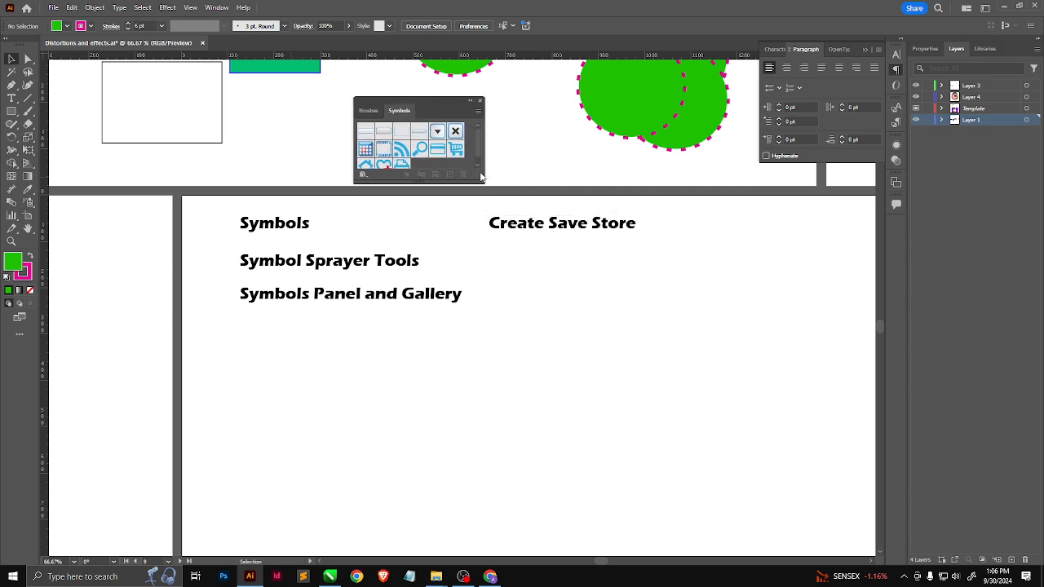
mouse_move(481, 181)
mouse_down()
mouse_move(601, 292)
mouse_move(573, 205)
mouse_move(609, 271)
mouse_move(566, 199)
mouse_move(573, 212)
mouse_up()
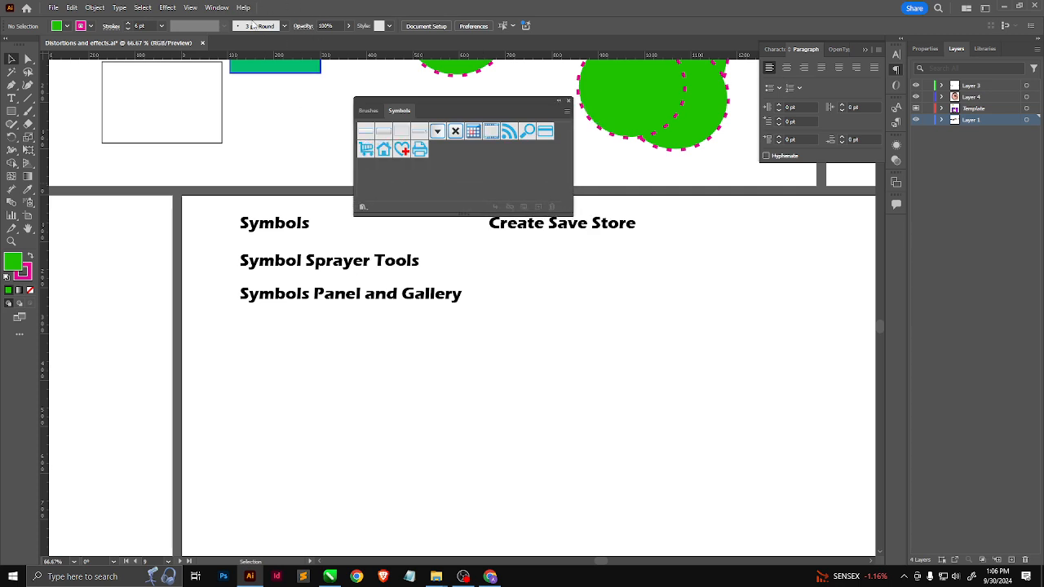
Dock the Brushes and Symbols panel group in the collapsed panel column and expand the Symbols panel from there.
click(216, 7)
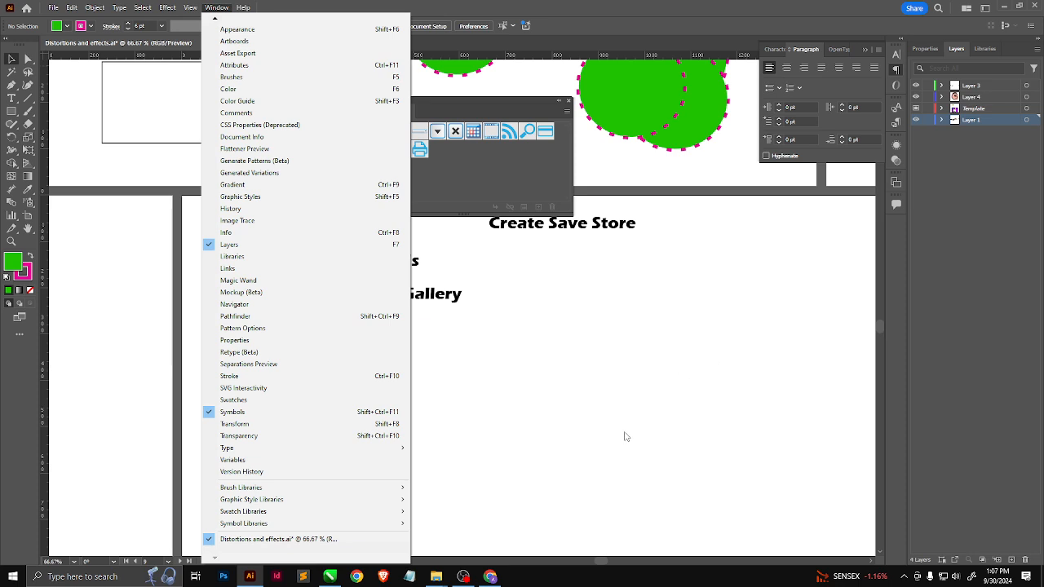
click(484, 96)
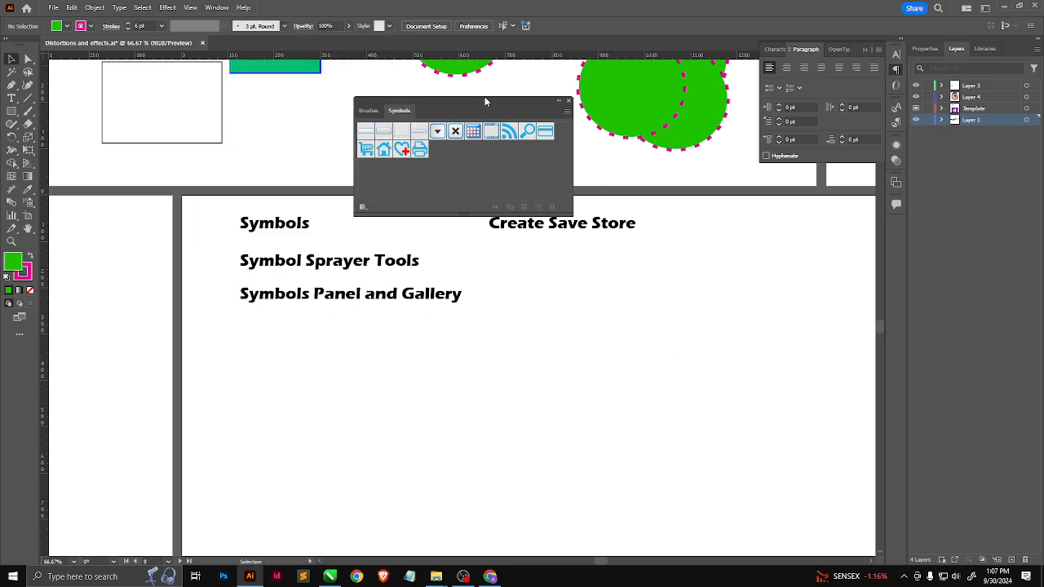
drag(481, 96, 895, 226)
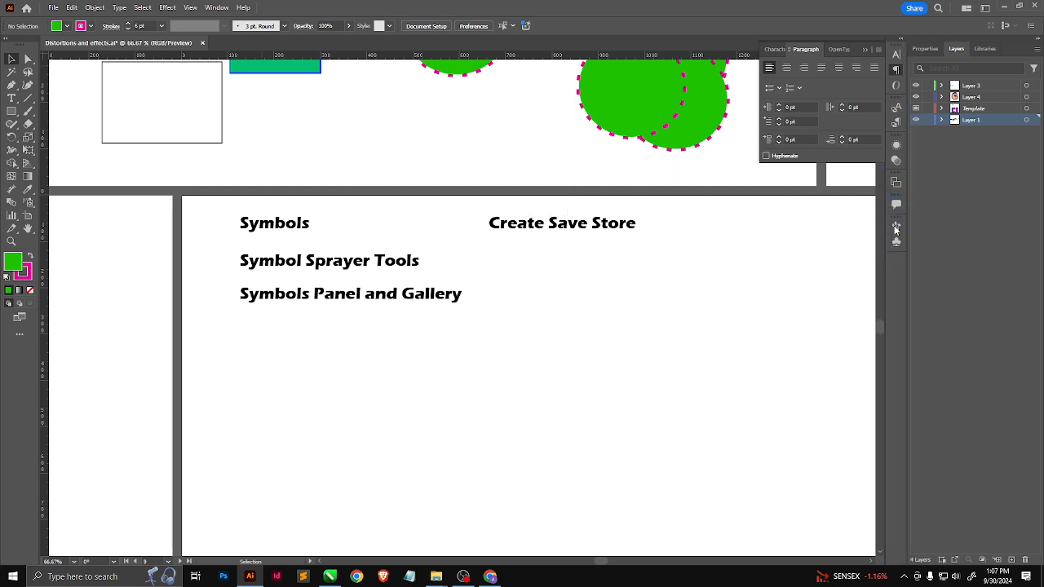
click(897, 243)
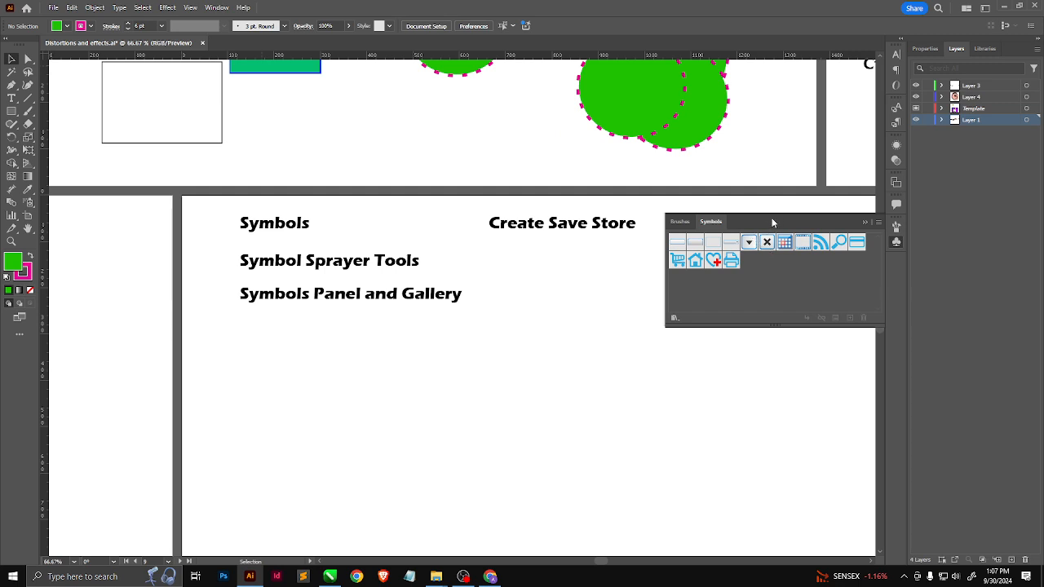
Float the Symbols panel group above the headings and make it narrower and taller.
drag(773, 222, 493, 89)
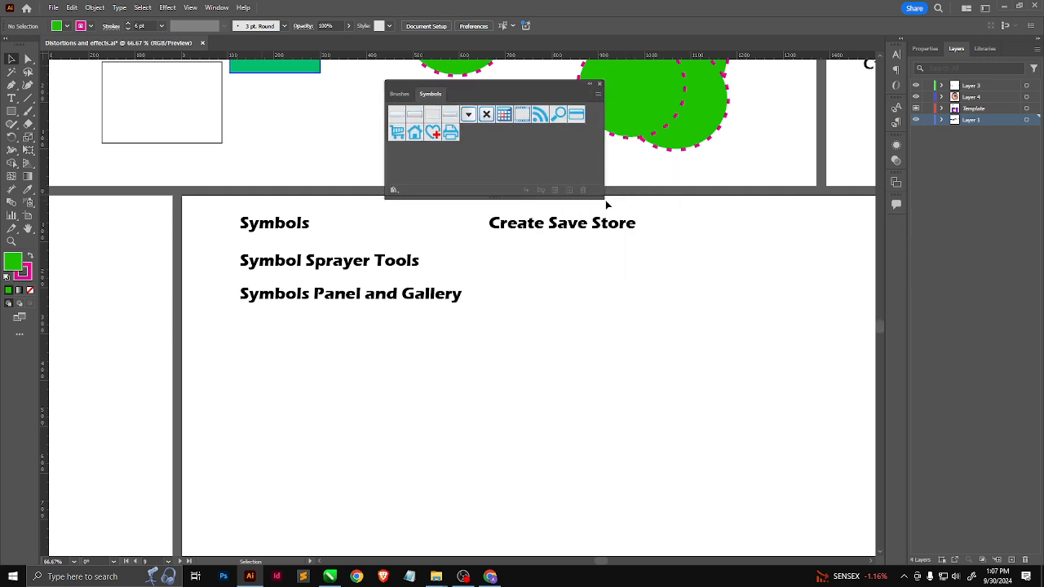
drag(601, 197, 548, 243)
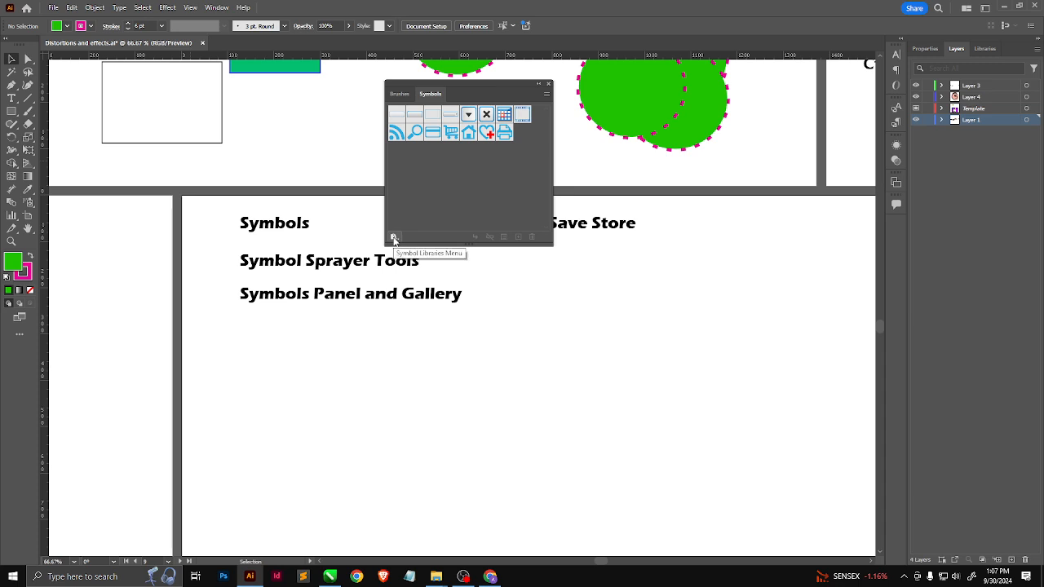
Look through the list of available symbol libraries.
click(215, 8)
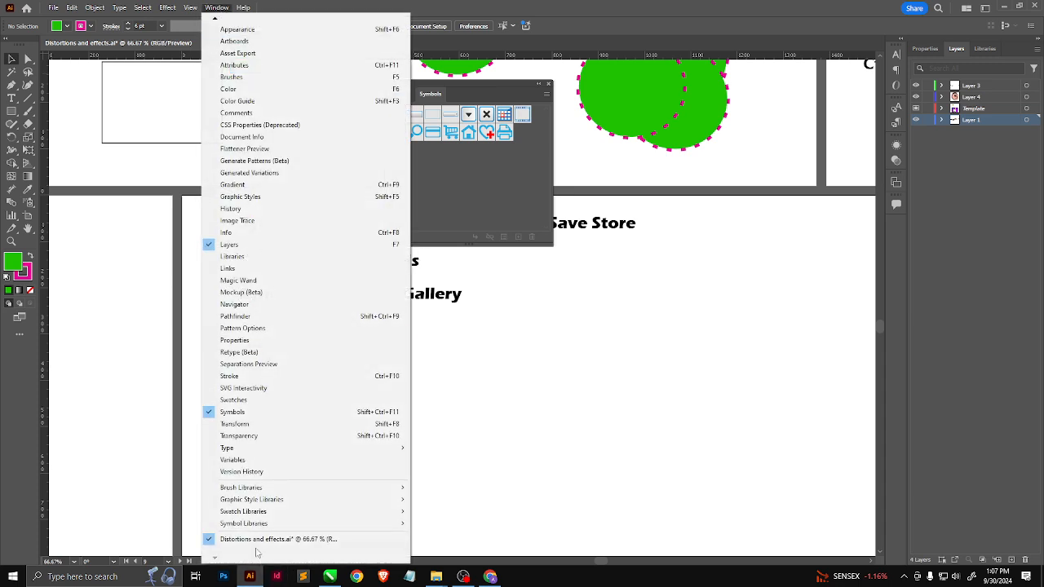
mouse_move(247, 526)
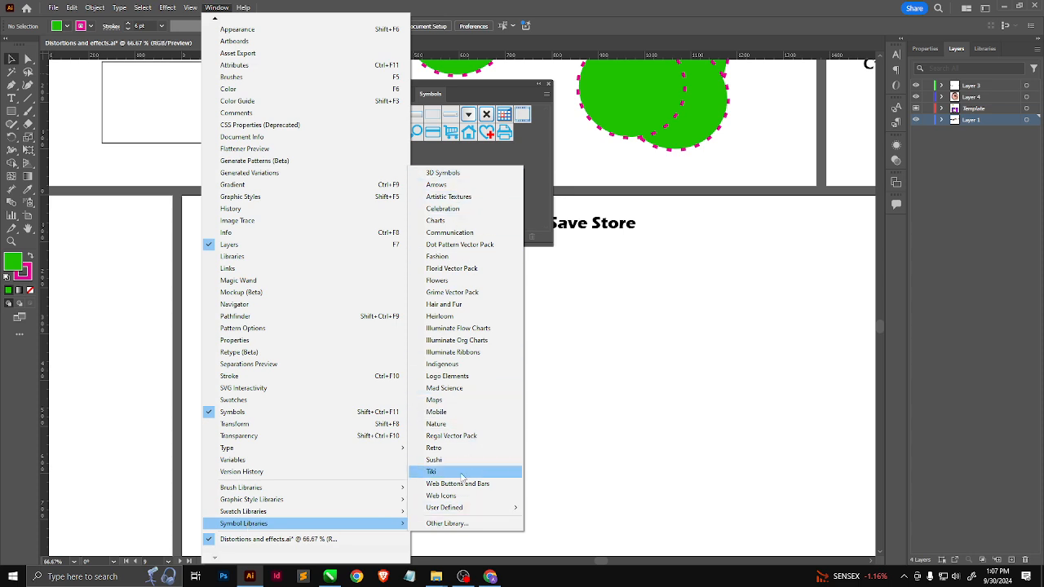
click(519, 159)
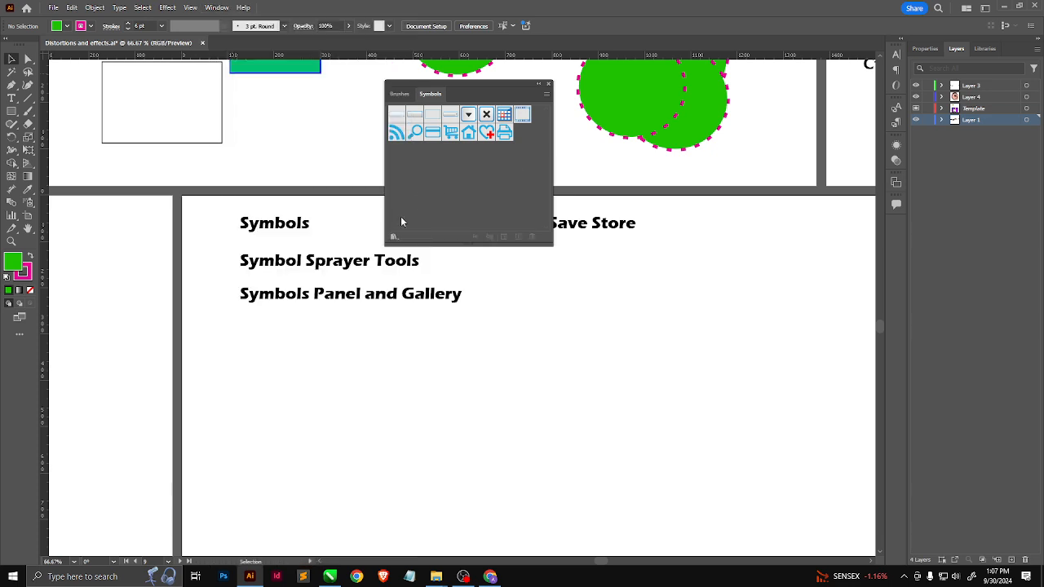
Open the Web Buttons and Bars symbol library, place it beside the Symbols panel and enlarge it.
click(394, 237)
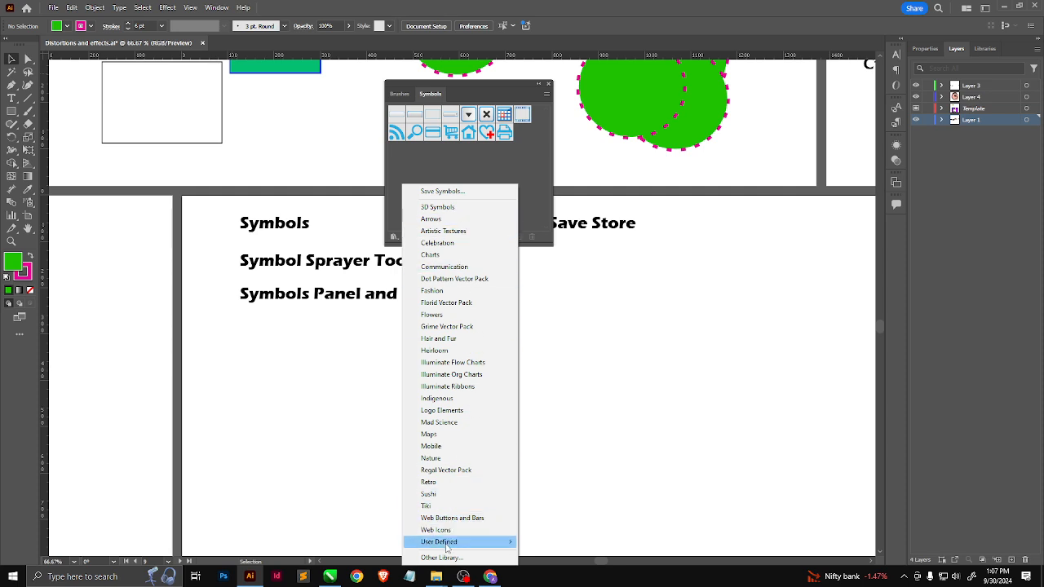
click(477, 520)
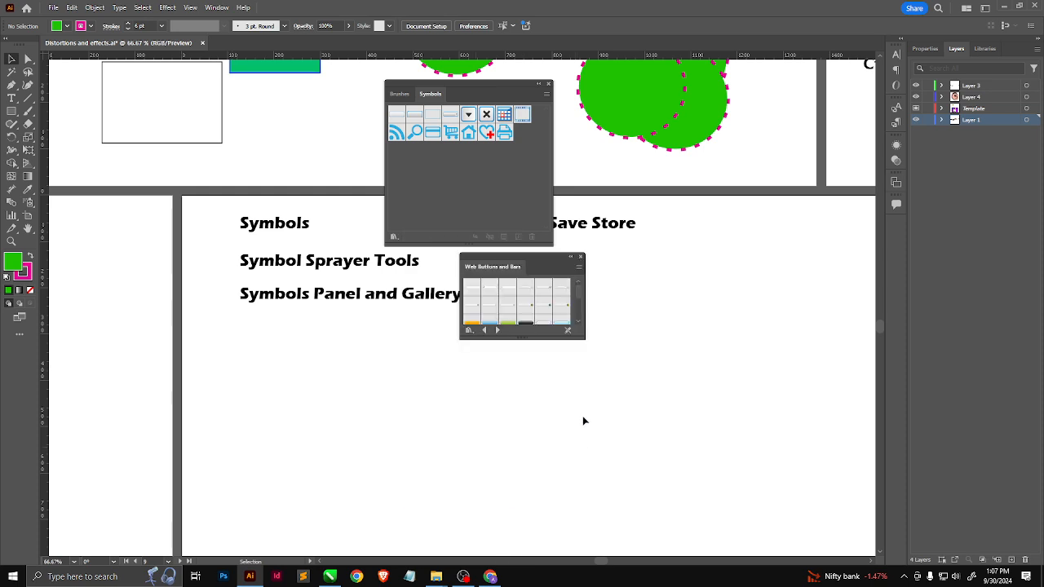
drag(541, 261, 641, 231)
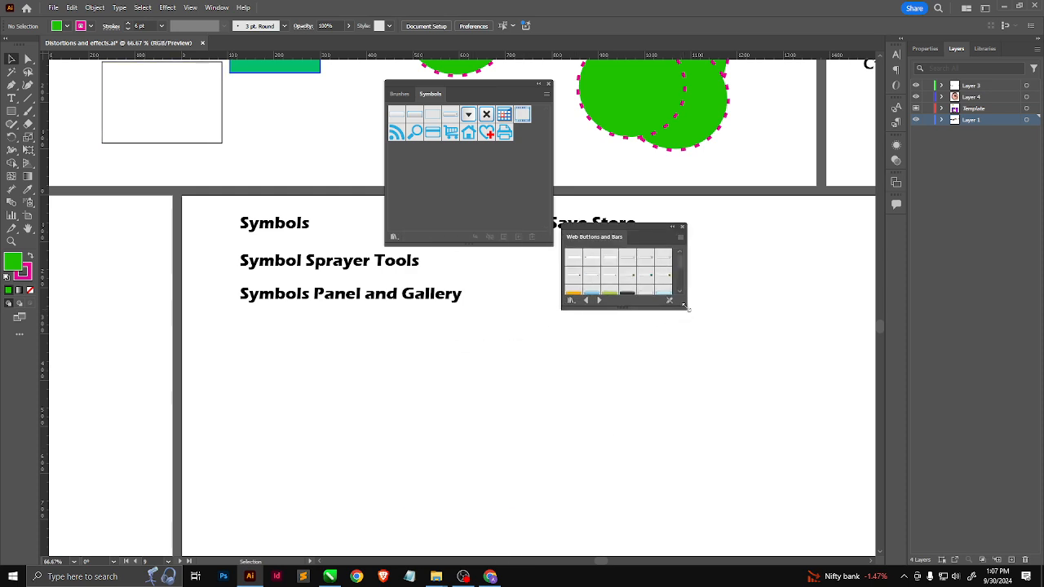
drag(683, 306, 747, 430)
Place the blue button bar, the grey backward arrow bullet and the green triangle bullet from Web Buttons and Bars below the headings.
scroll(668, 349, down, 3)
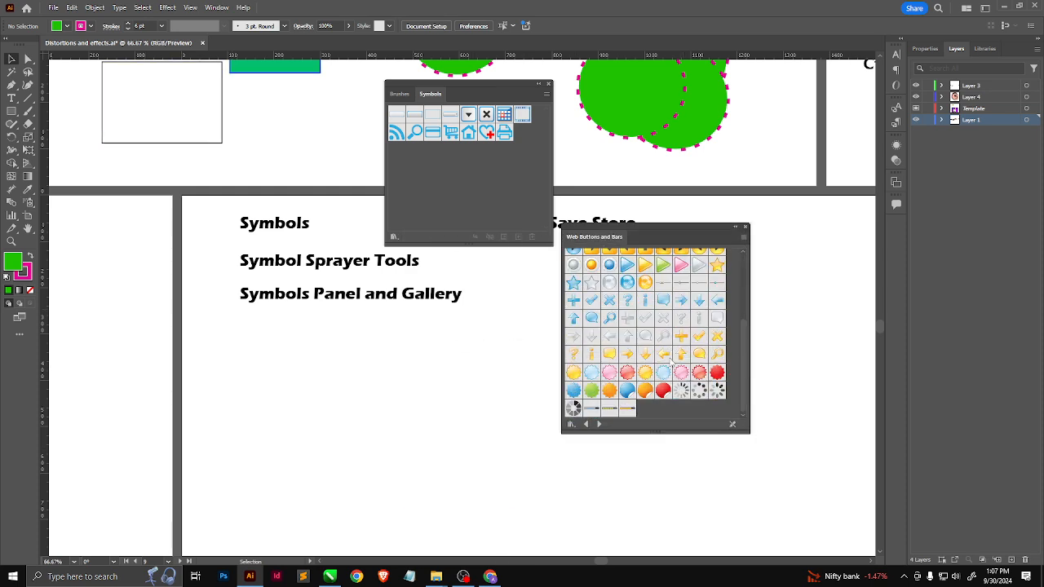
scroll(671, 368, up, 3)
drag(647, 281, 407, 368)
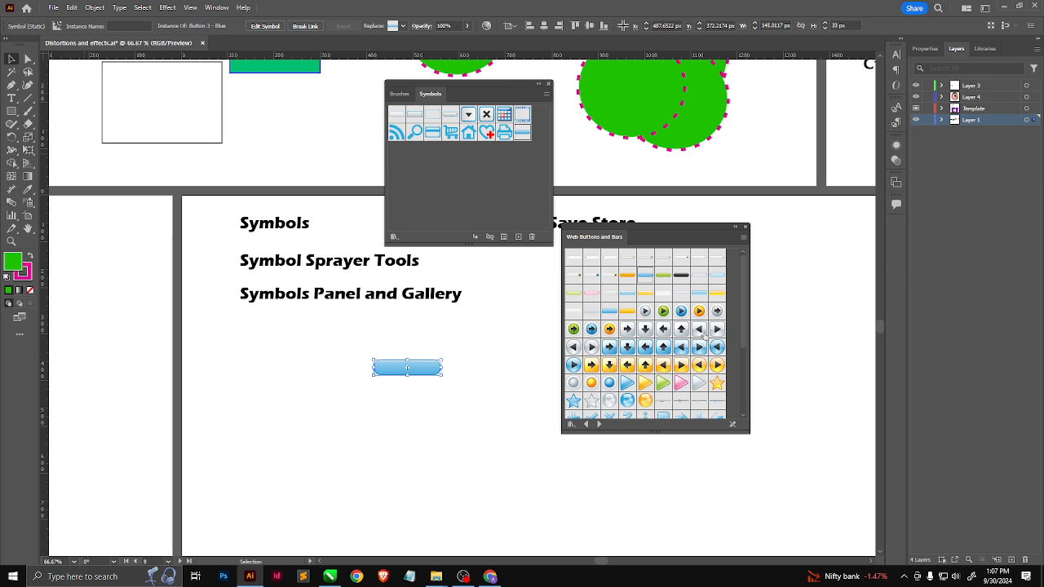
drag(699, 328, 412, 462)
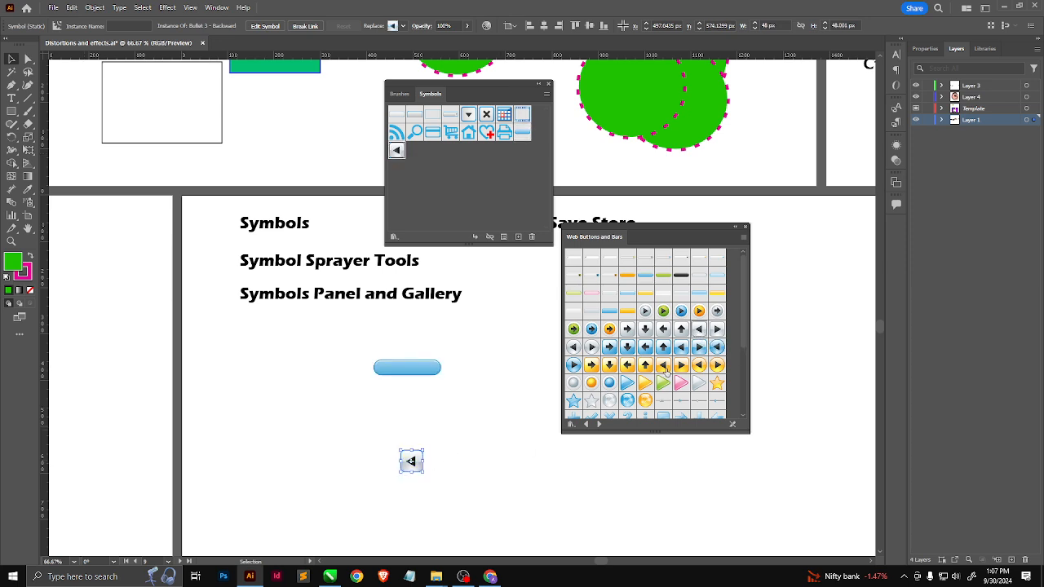
drag(663, 382, 439, 403)
scroll(659, 403, down, 3)
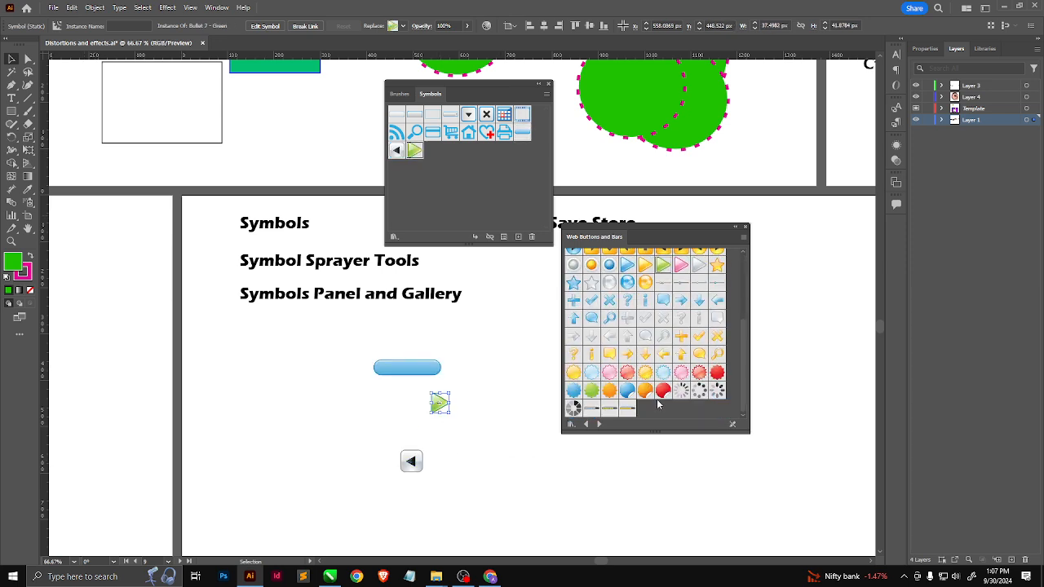
Place the pink badge from Web Buttons and Bars and the Plant from the Tiki library around the existing symbols.
drag(682, 373, 319, 417)
scroll(329, 427, up, 4)
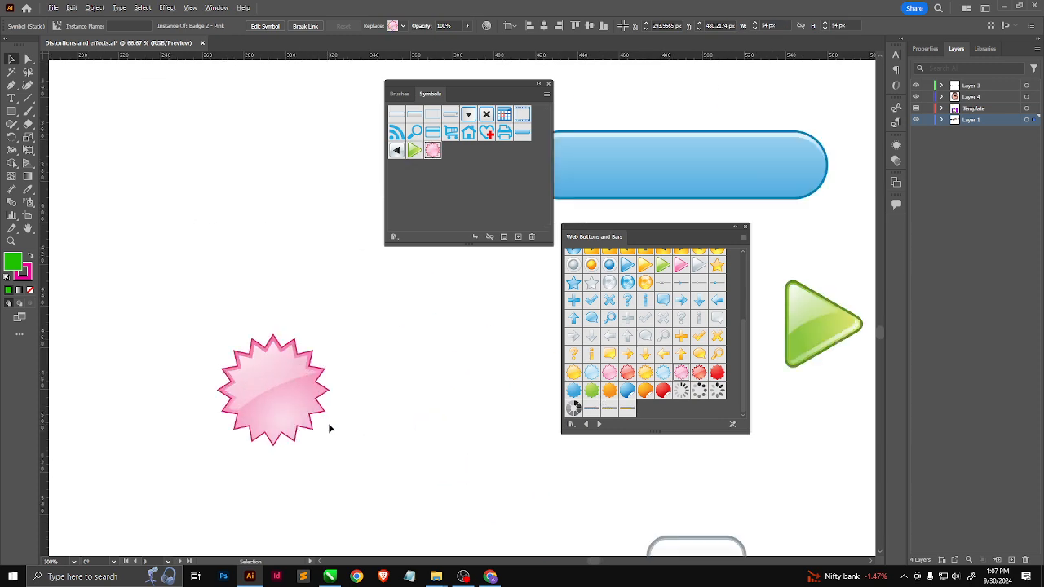
scroll(369, 446, down, 5)
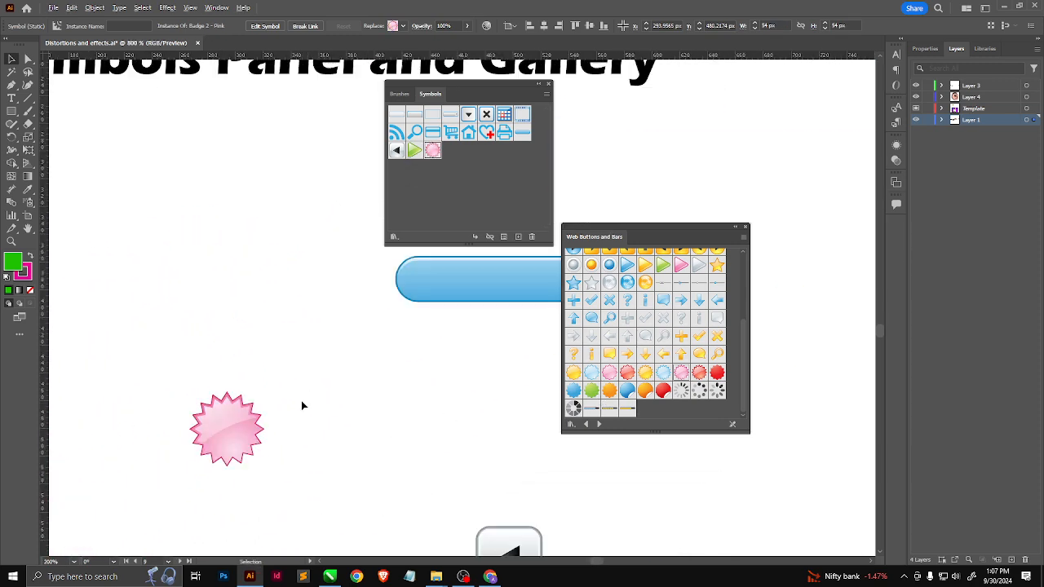
scroll(359, 426, down, 3)
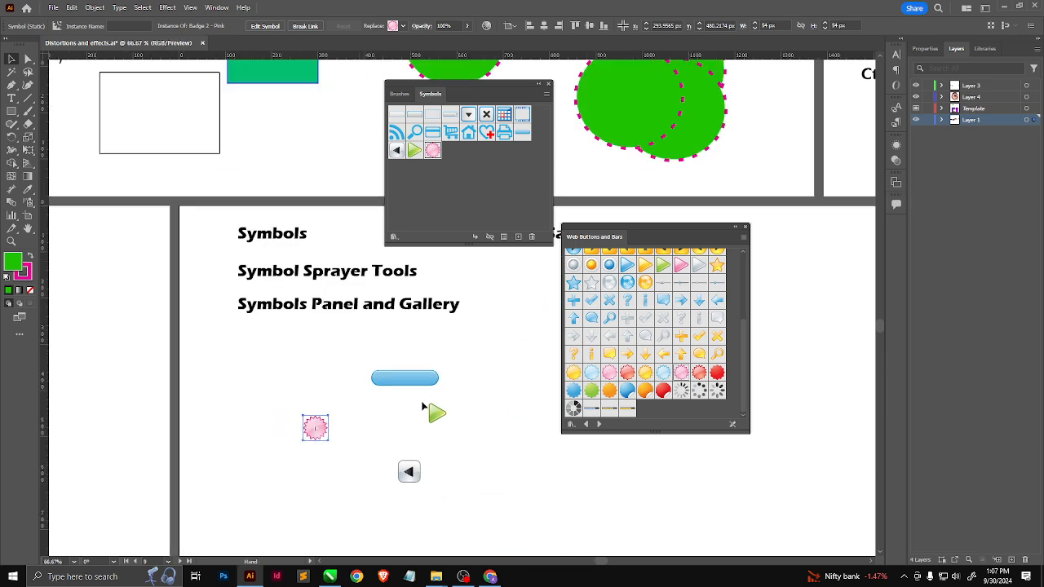
click(585, 425)
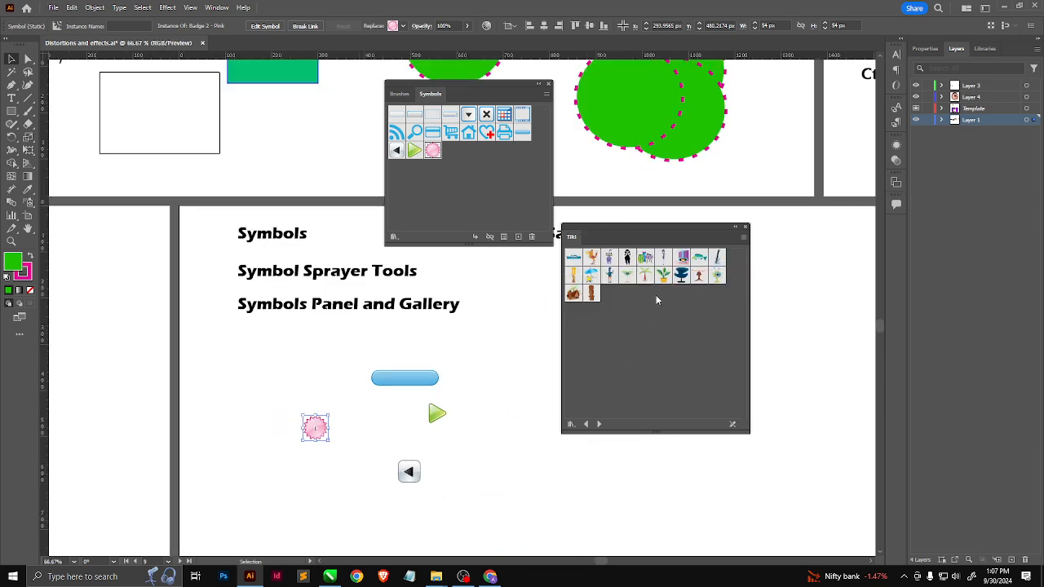
drag(662, 274, 450, 481)
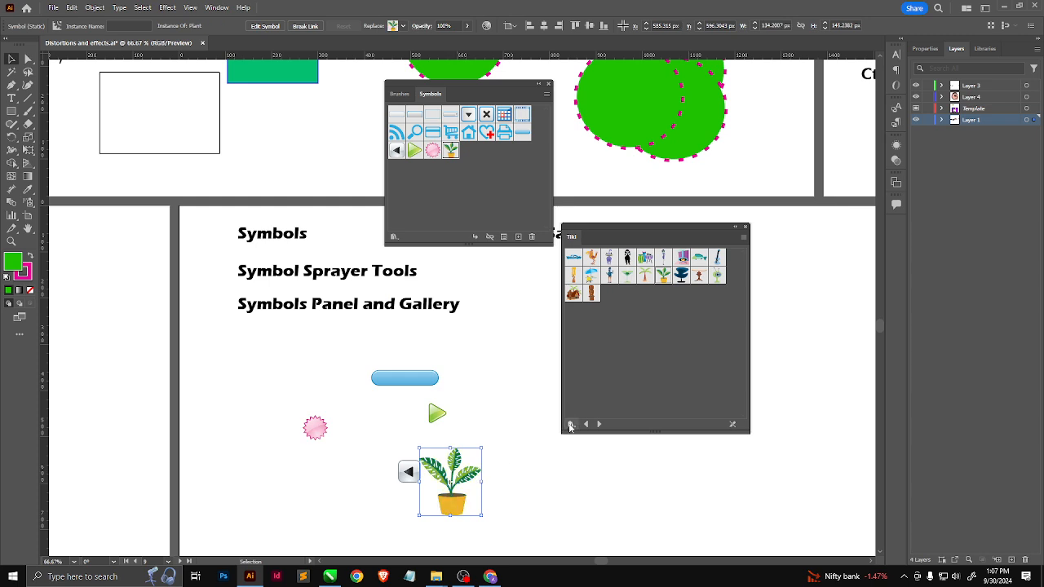
Place the Futo symbol from the Sushi library and move it clear of the blue button bar.
click(585, 424)
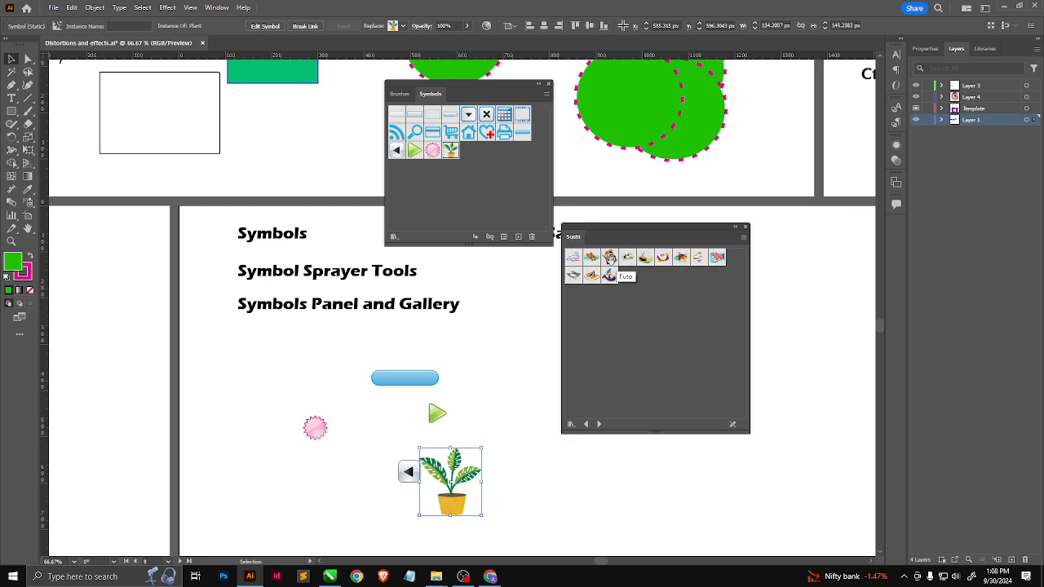
drag(609, 258, 455, 385)
scroll(489, 375, up, 3)
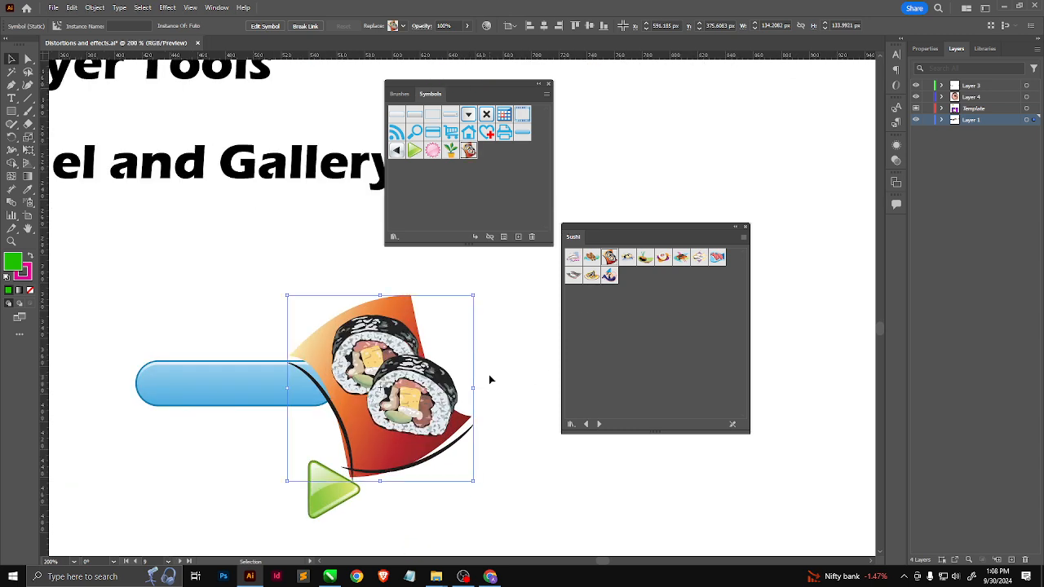
drag(408, 351, 487, 312)
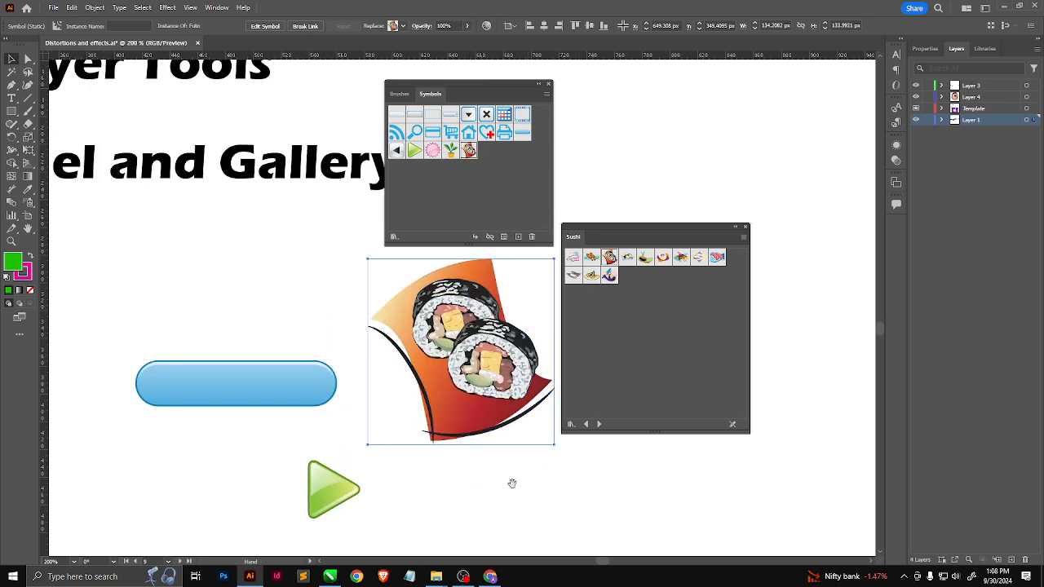
drag(499, 457, 320, 401)
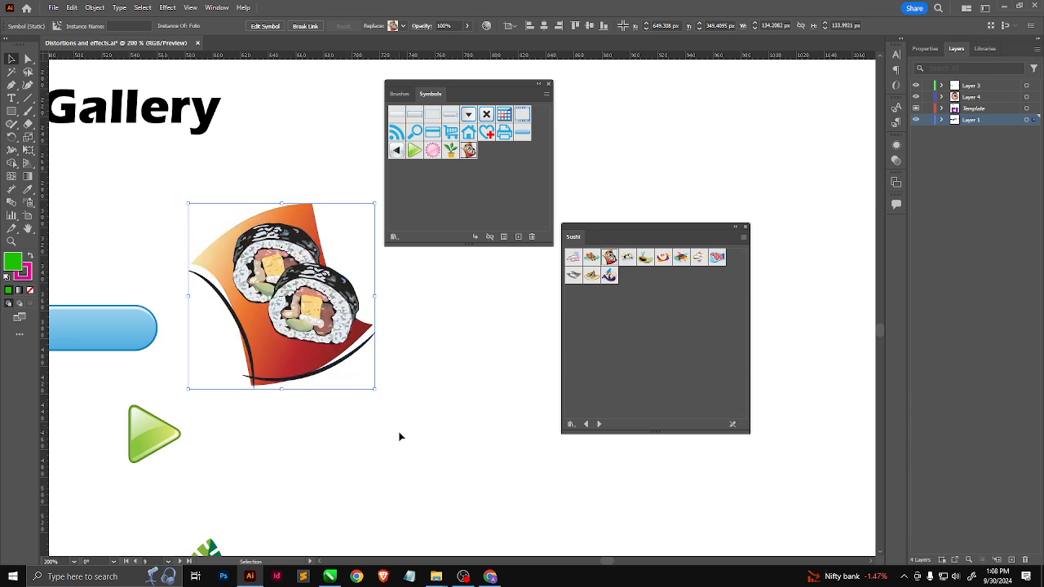
drag(328, 347, 386, 374)
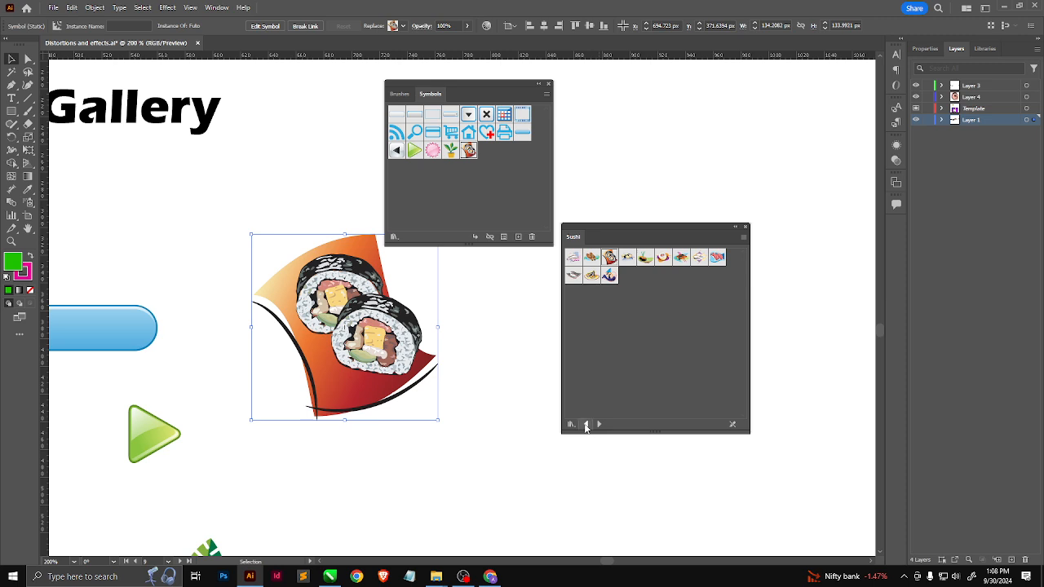
Place the Guitar symbol from the Retro library and move it below the sushi, clear of the other symbols.
click(585, 425)
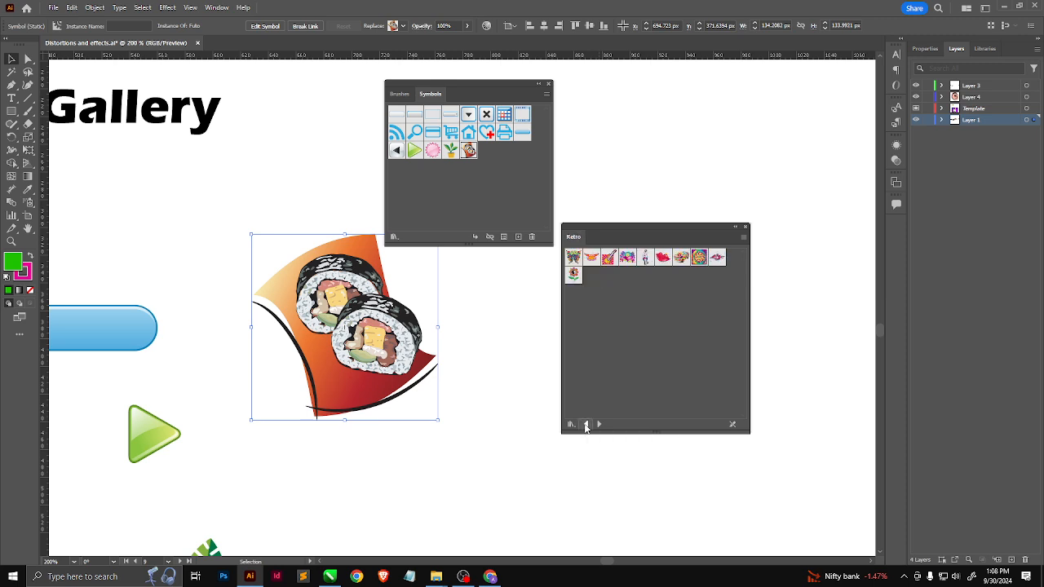
click(609, 260)
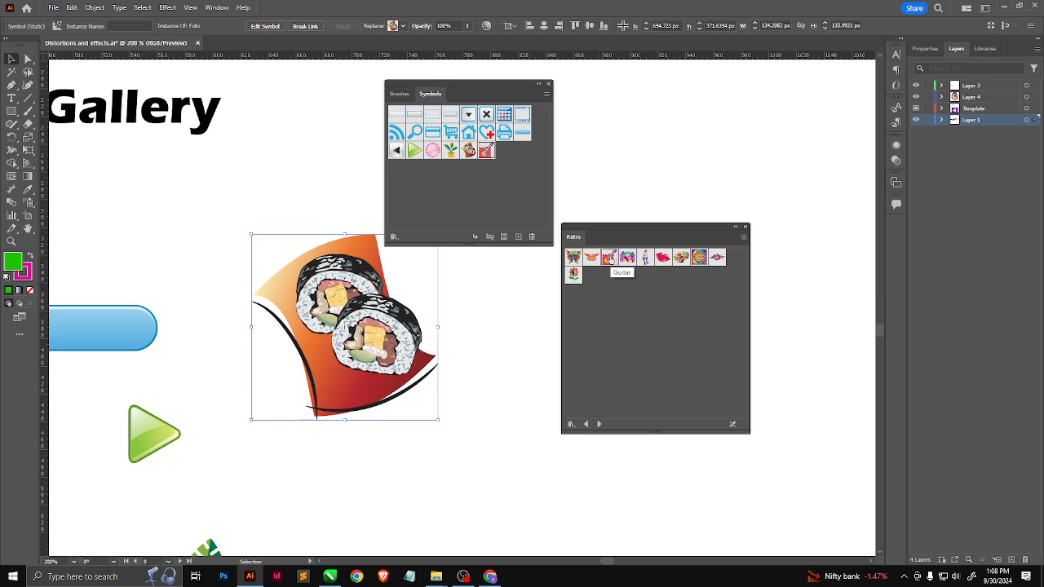
drag(422, 466, 412, 476)
scroll(421, 453, down, 1)
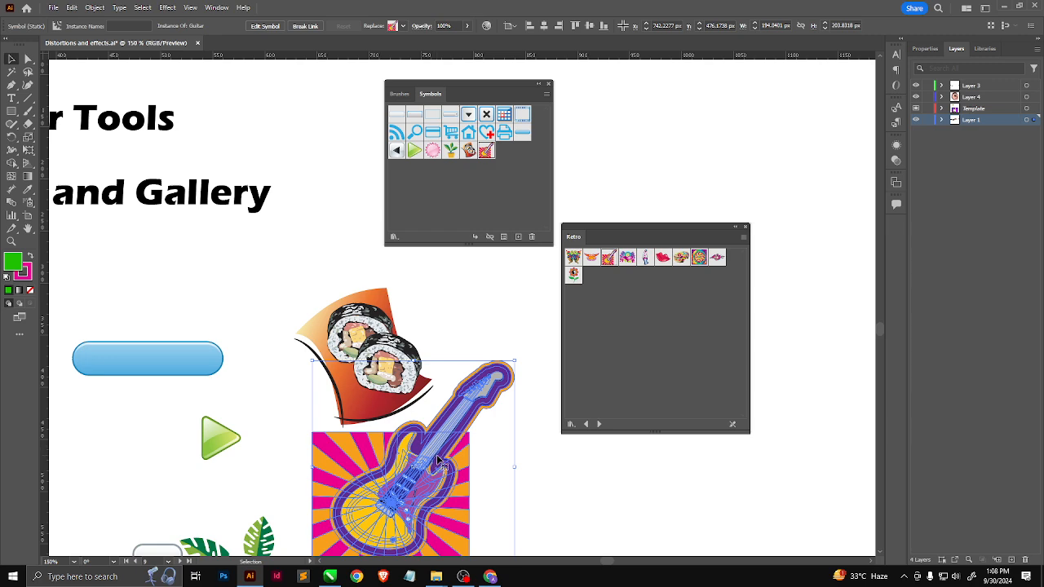
scroll(465, 461, down, 2)
drag(470, 457, 503, 488)
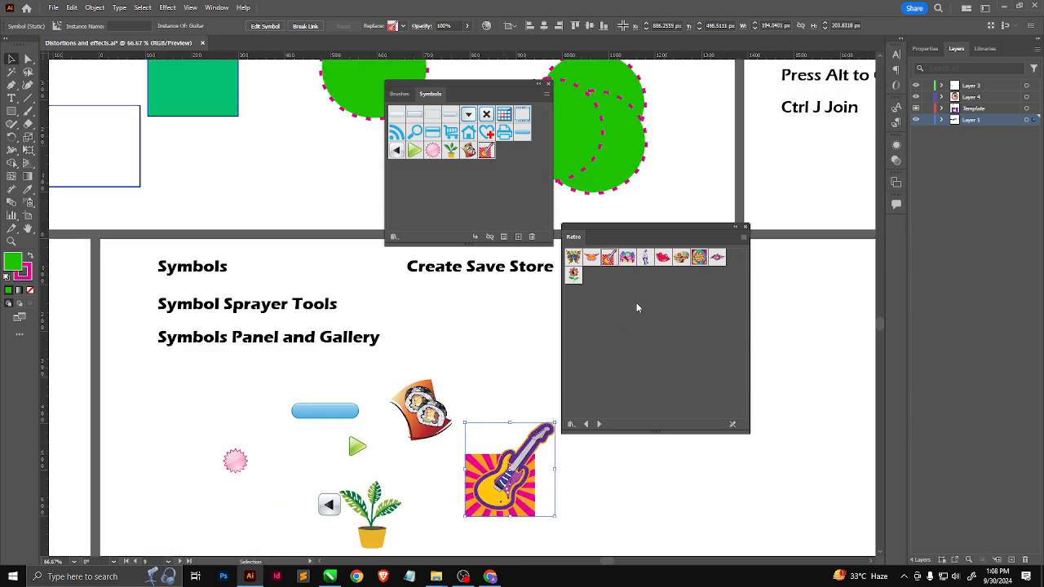
Look through the preceding symbol libraries from Retro back to Illuminate Flow Charts.
click(586, 424)
click(586, 424)
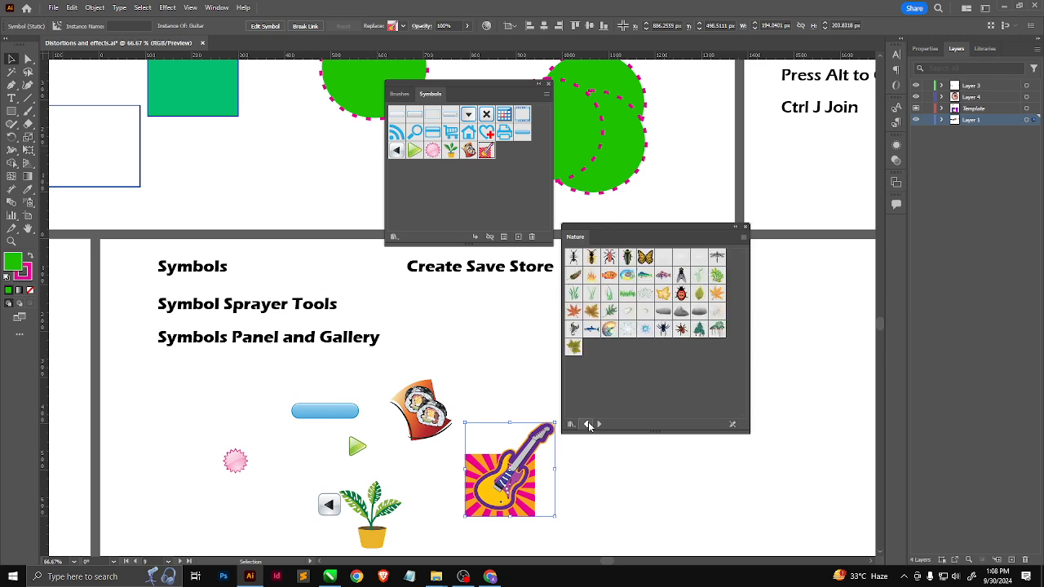
click(586, 424)
click(586, 424)
click(586, 424)
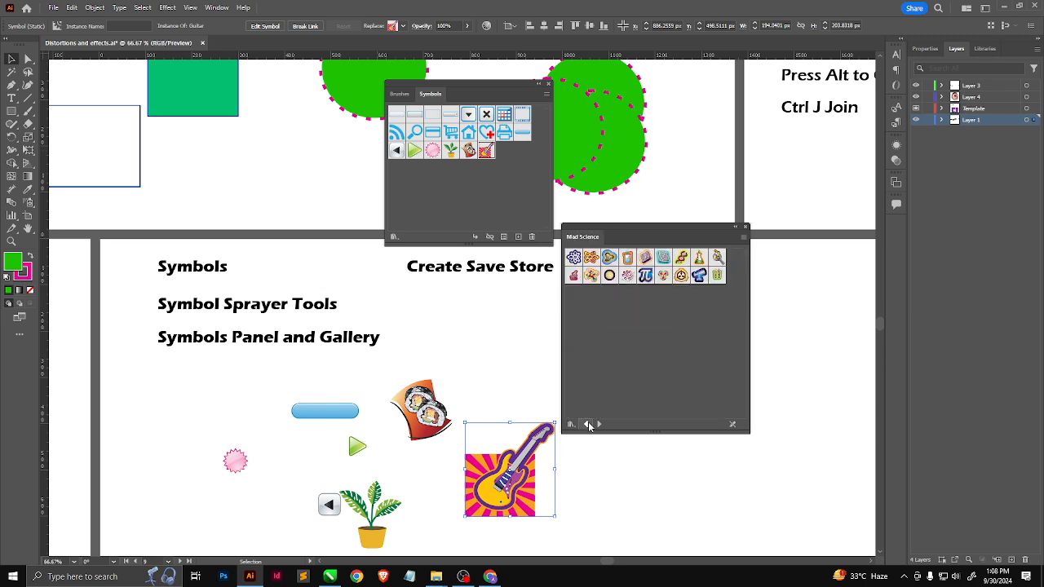
click(586, 424)
click(586, 424)
click(586, 424)
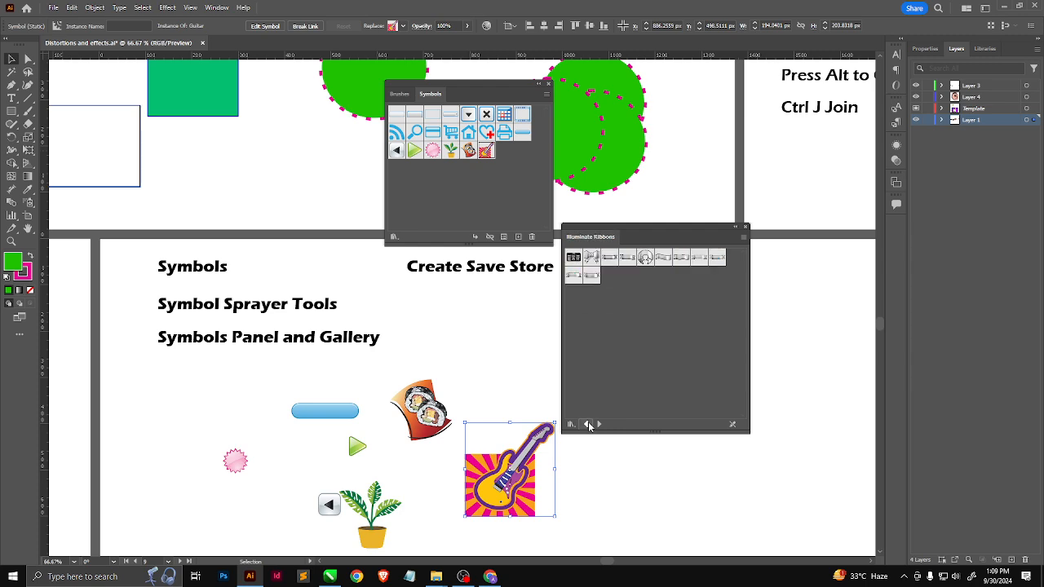
click(586, 423)
click(586, 424)
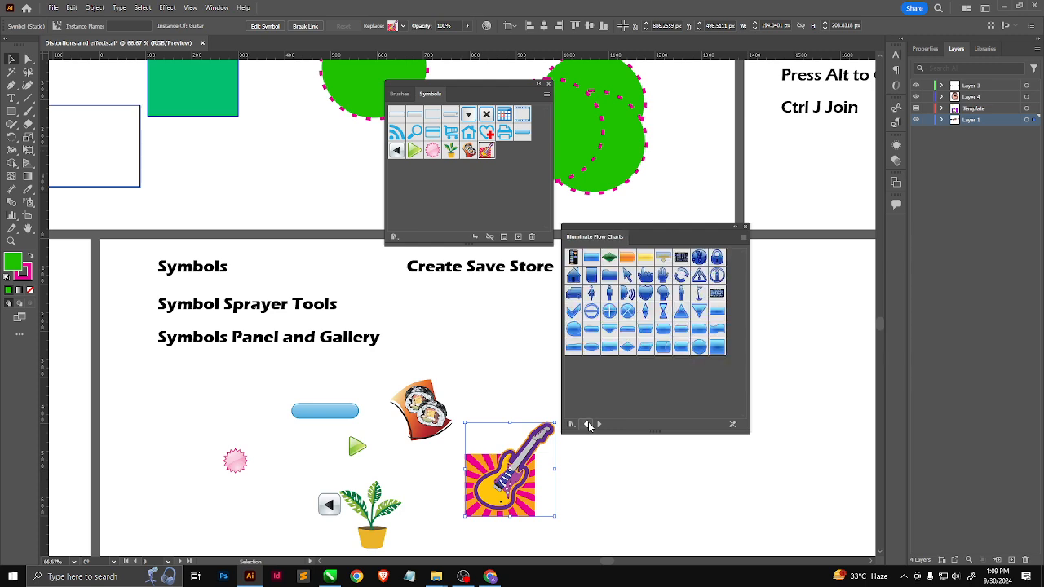
Break the placed guitar instance's link to its symbol.
alt+scroll(609, 475, up, 4)
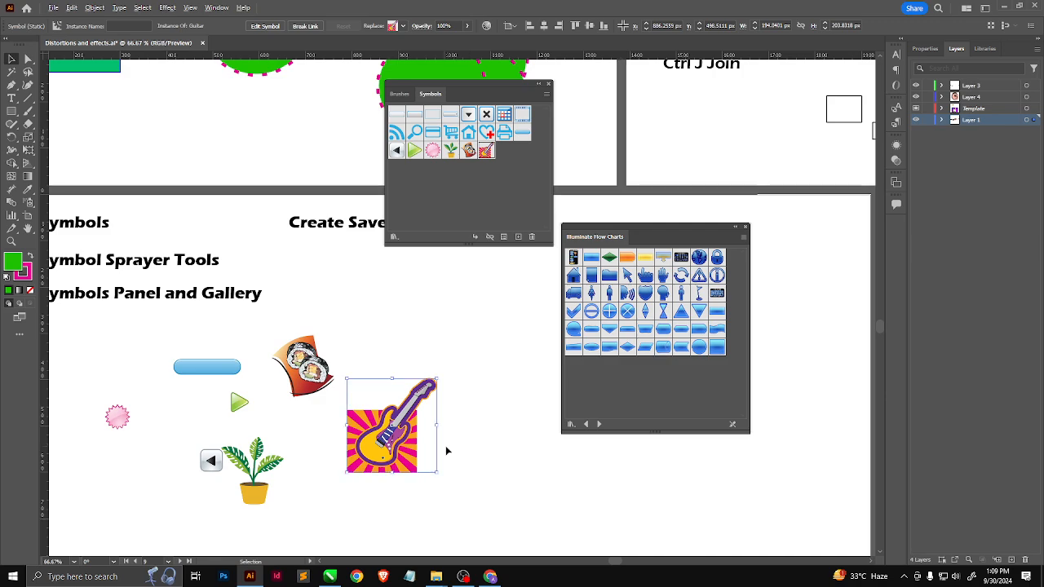
alt+scroll(297, 426, up, 2)
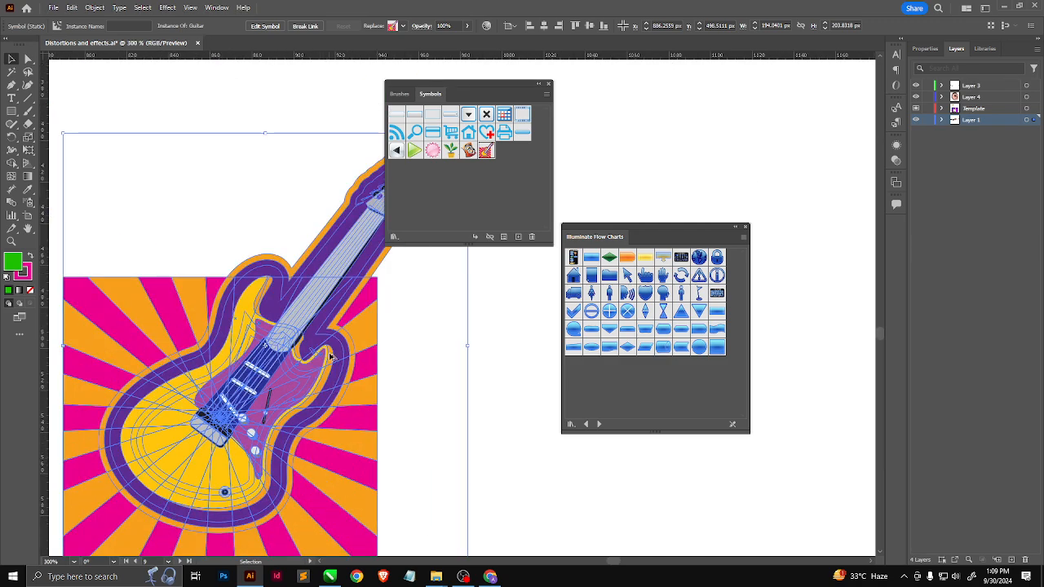
alt+scroll(322, 363, down, 3)
scroll(341, 416, down, 4)
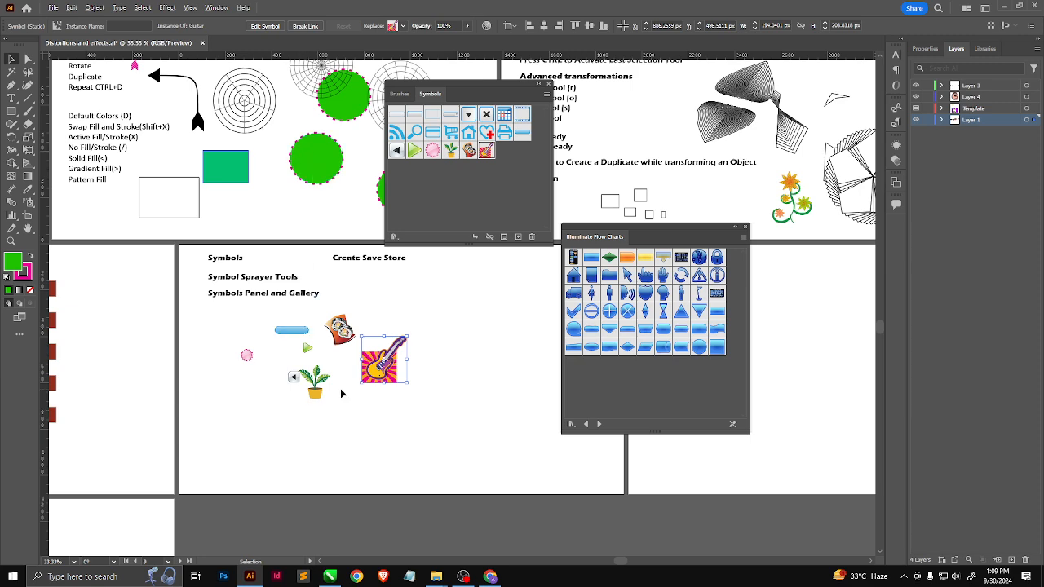
alt+scroll(407, 366, up, 4)
right_click(295, 364)
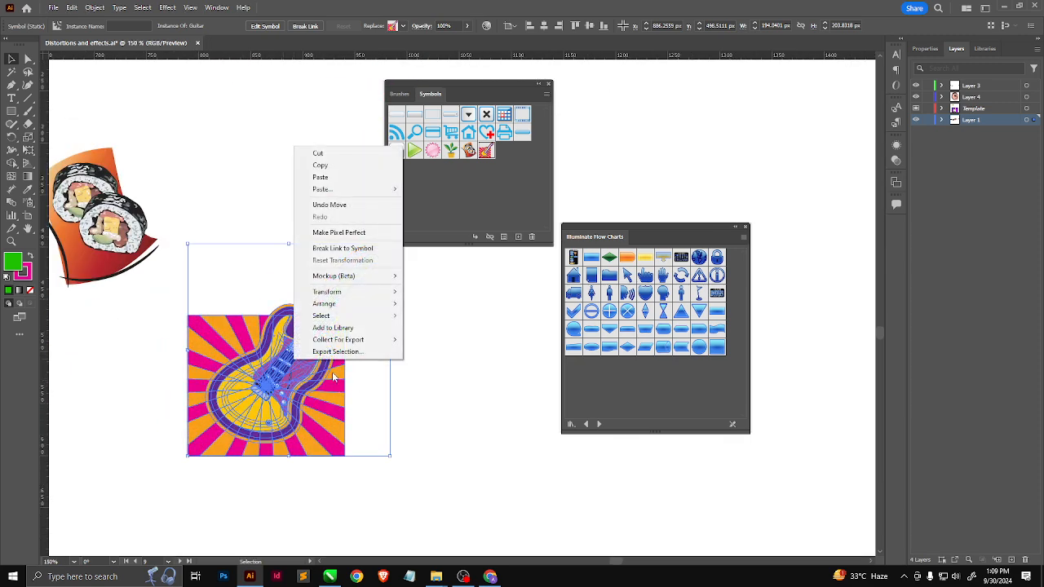
click(283, 361)
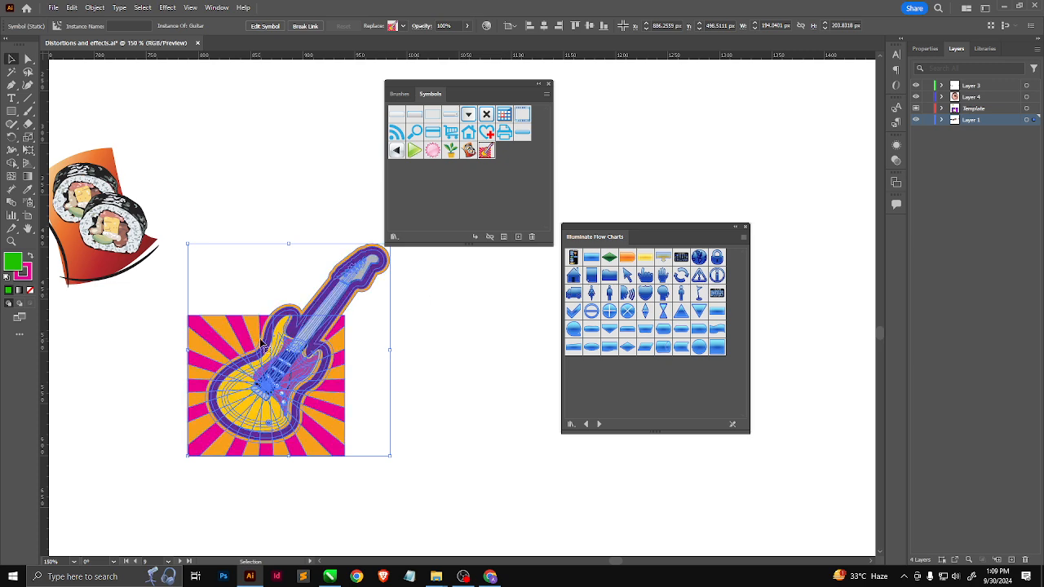
click(303, 26)
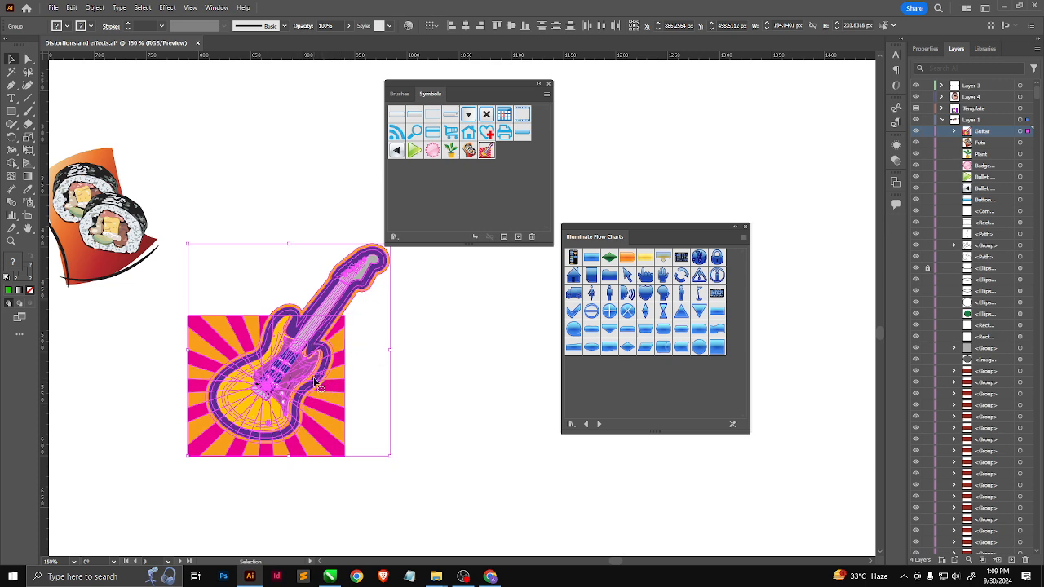
Ungroup the guitar's sunburst background and the nested group of rays inside it.
click(423, 376)
right_click(343, 337)
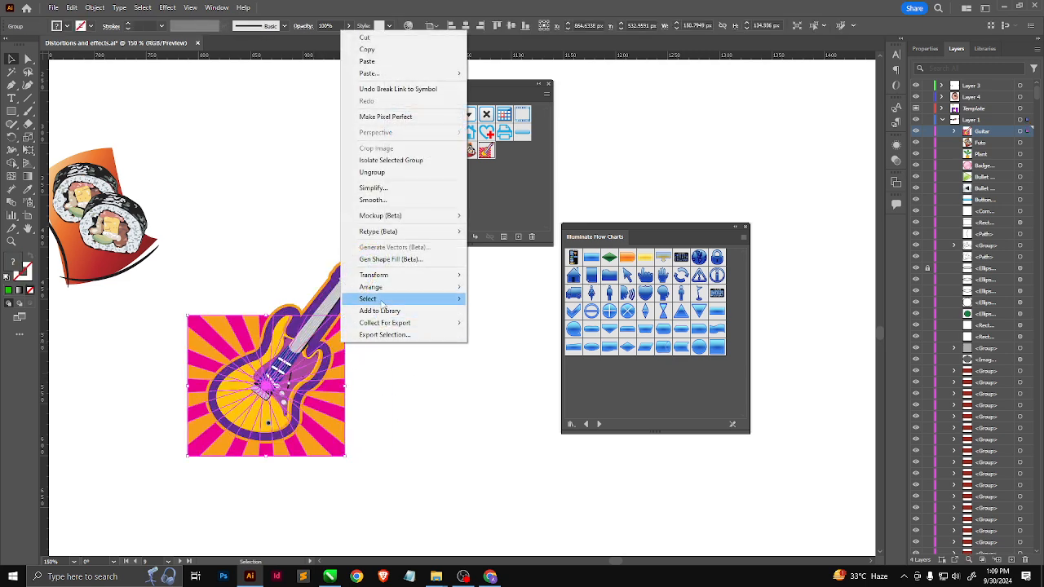
click(387, 172)
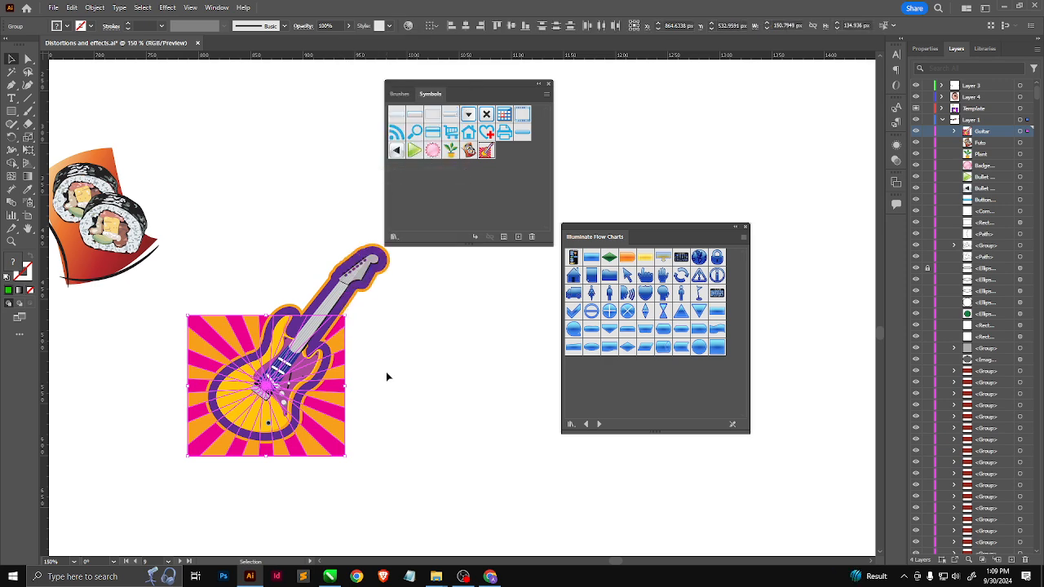
click(387, 375)
click(335, 386)
right_click(336, 386)
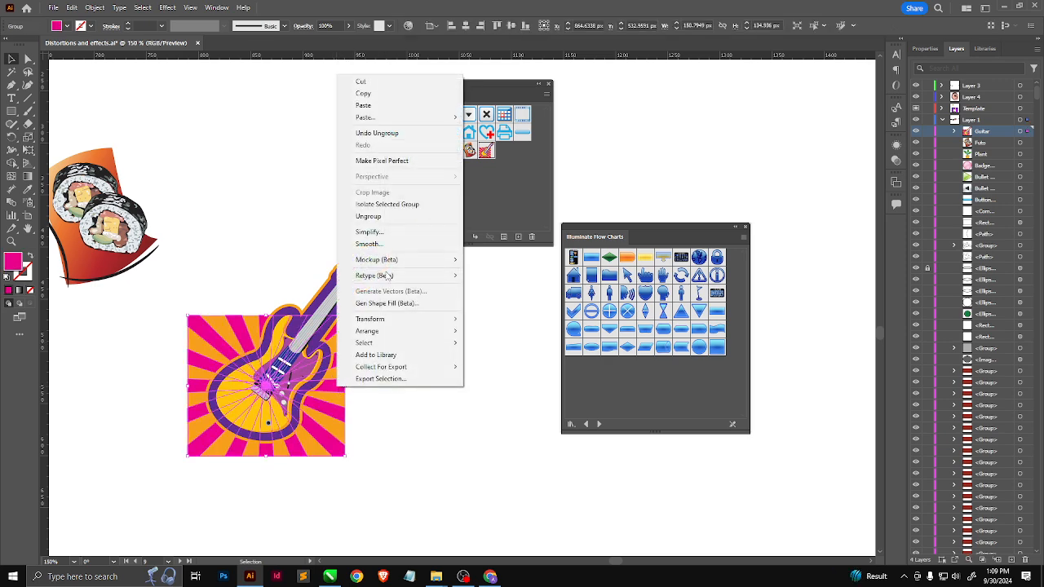
click(397, 218)
Pull the orange and pink rays apart beside the guitar, ungroup the orange rays and move one ray aside.
drag(344, 340, 430, 387)
drag(343, 324, 425, 417)
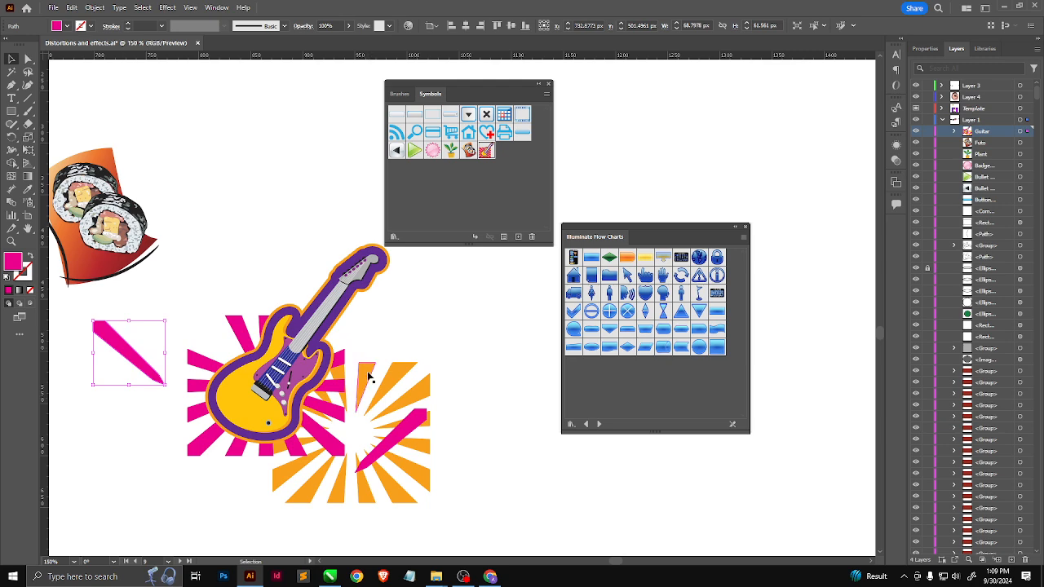
drag(363, 371, 423, 330)
right_click(423, 330)
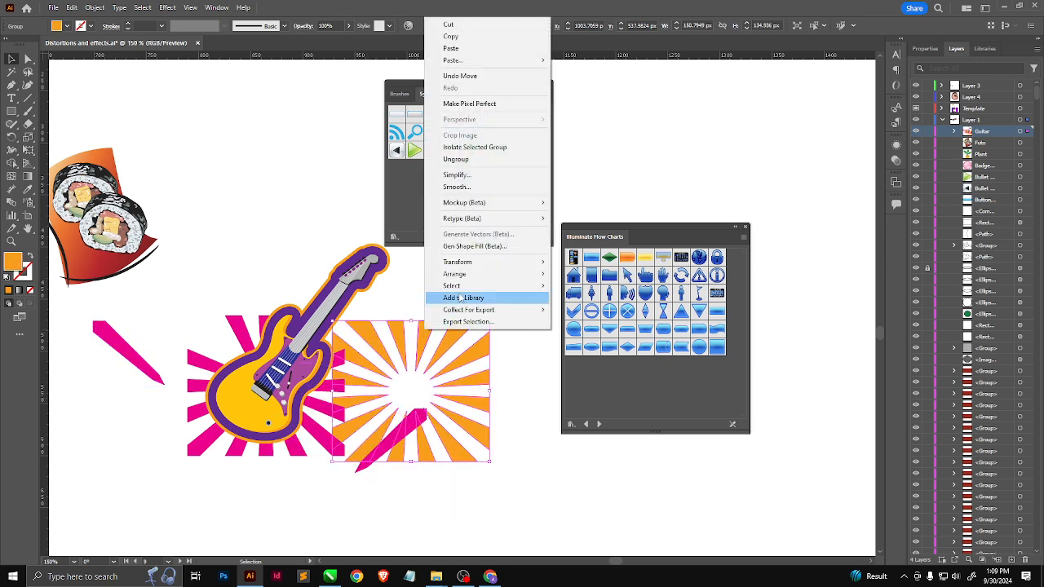
click(456, 159)
drag(450, 346, 516, 336)
Separate the guitar's yellow body, purple silhouette and orange outline by moving them away from each other.
scroll(302, 384, up, 3)
drag(159, 478, 262, 491)
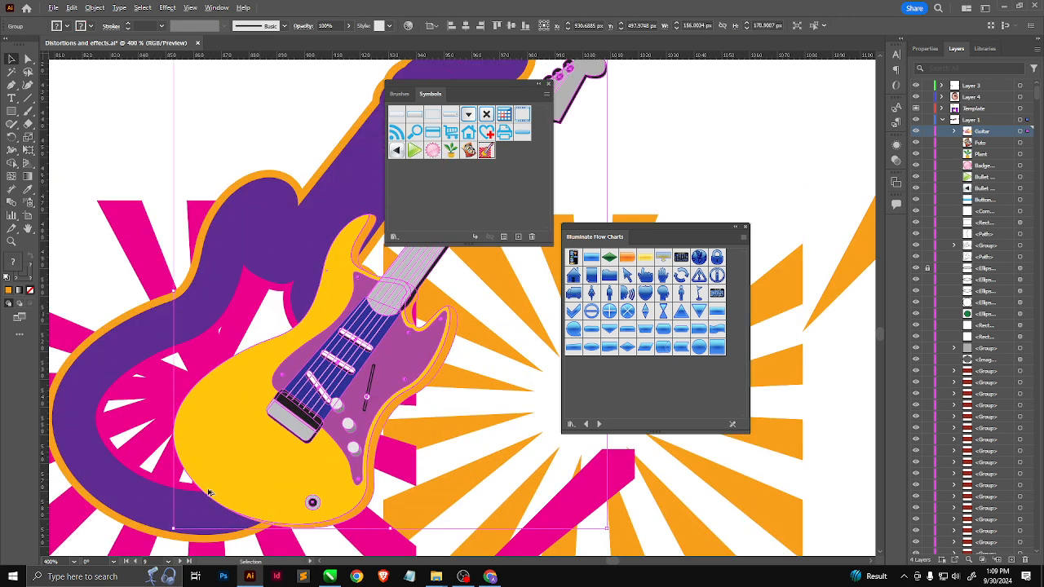
scroll(245, 481, down, 3)
drag(191, 455, 314, 343)
drag(224, 357, 227, 228)
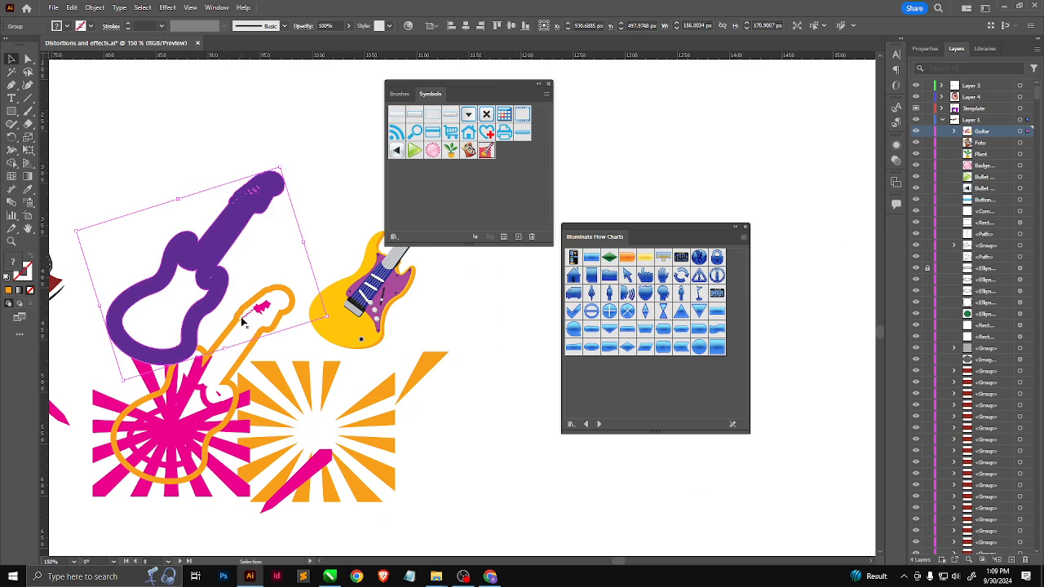
drag(245, 322, 228, 280)
drag(380, 310, 334, 324)
Ungroup the guitar's yellow body artwork and pull its individual parts away from the neck and strings.
right_click(334, 324)
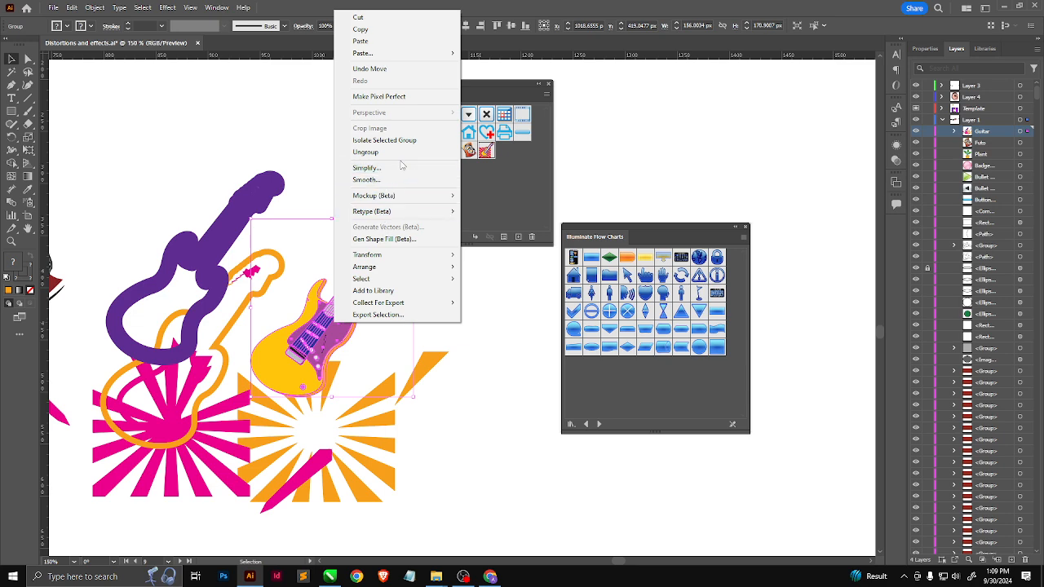
click(396, 310)
scroll(371, 335, up, 3)
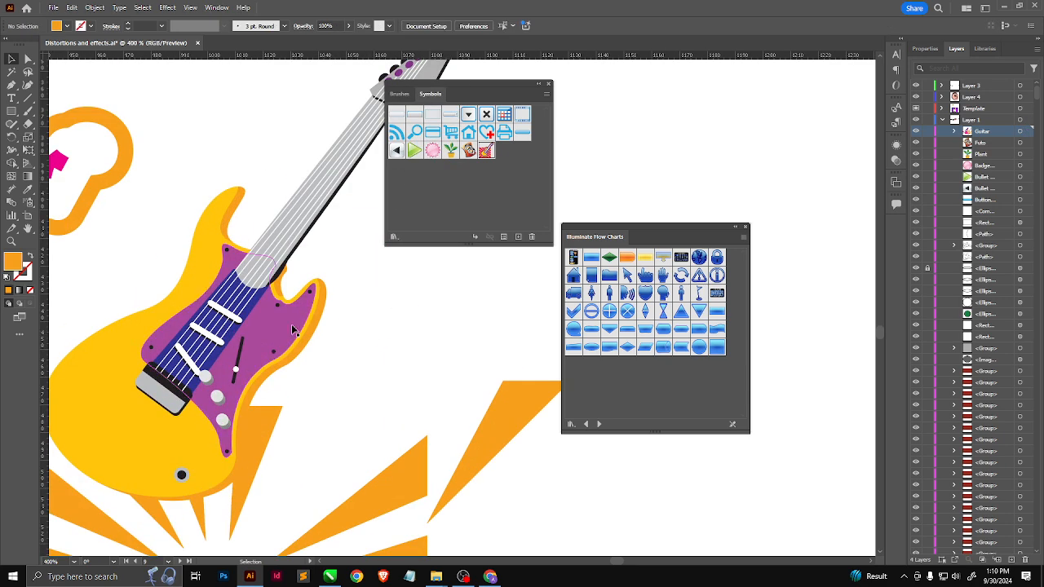
drag(291, 324, 342, 269)
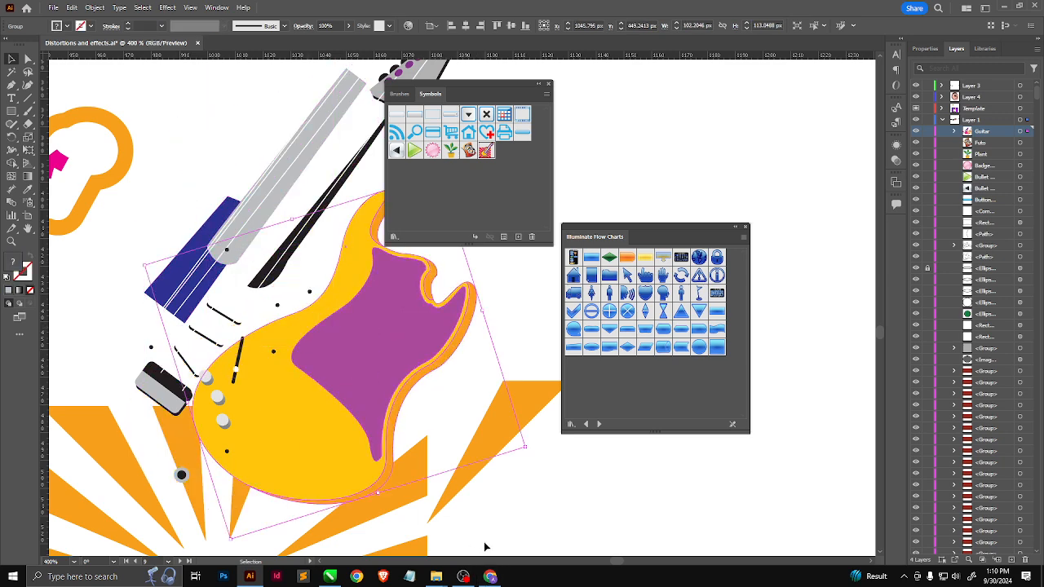
Undo the ungrouping and separation of the guitar's artwork until its parts sit together on the sunburst background.
key(a)
key(ctrl+z)
key(ctrl+z)
key(ctrl+z)
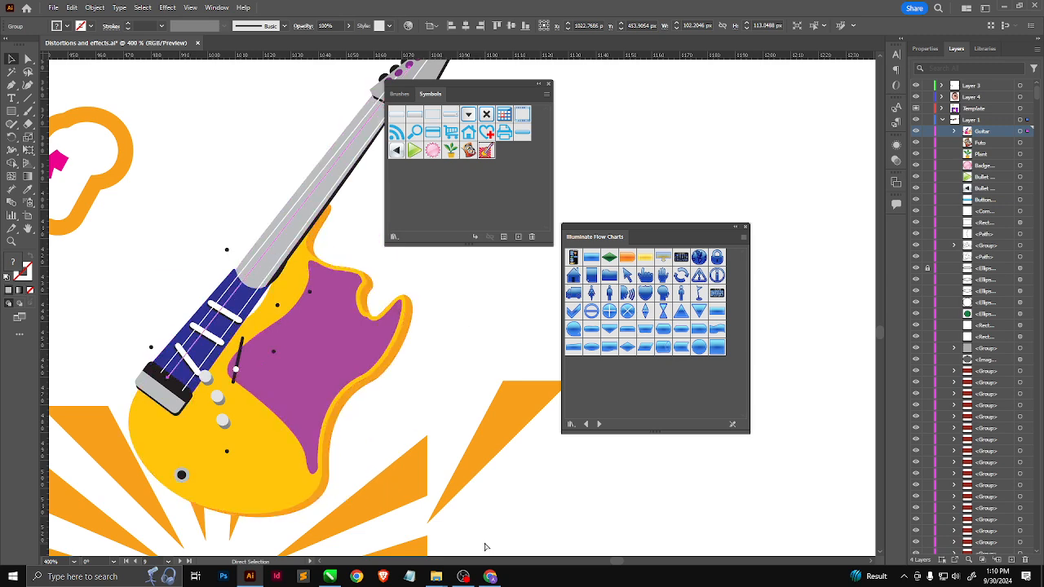
key(ctrl+shift+z)
key(ctrl+shift+z)
key(ctrl+shift+z)
key(ctrl+shift+z)
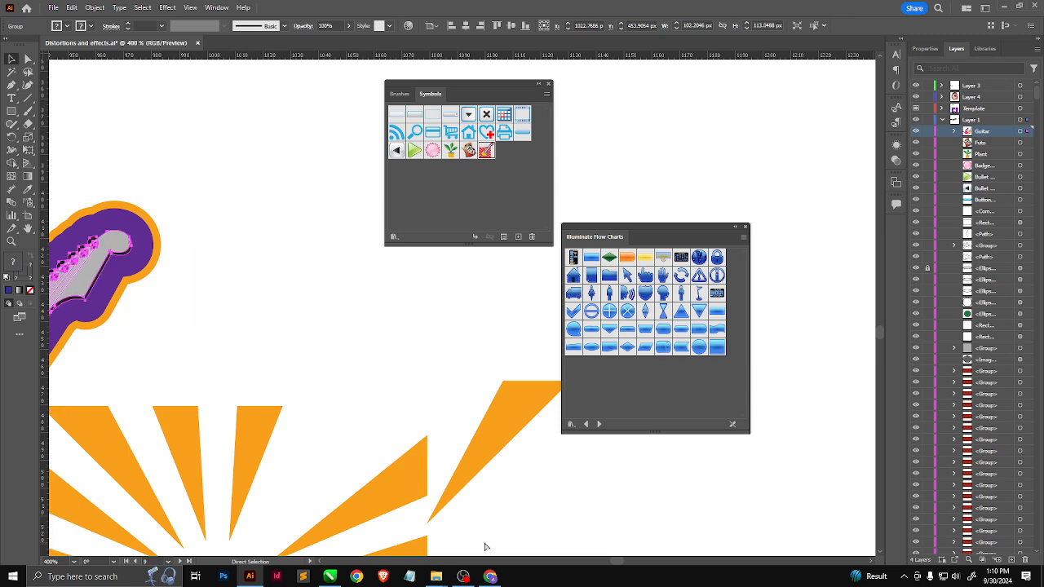
key(ctrl+shift+z)
key(ctrl+shift+z)
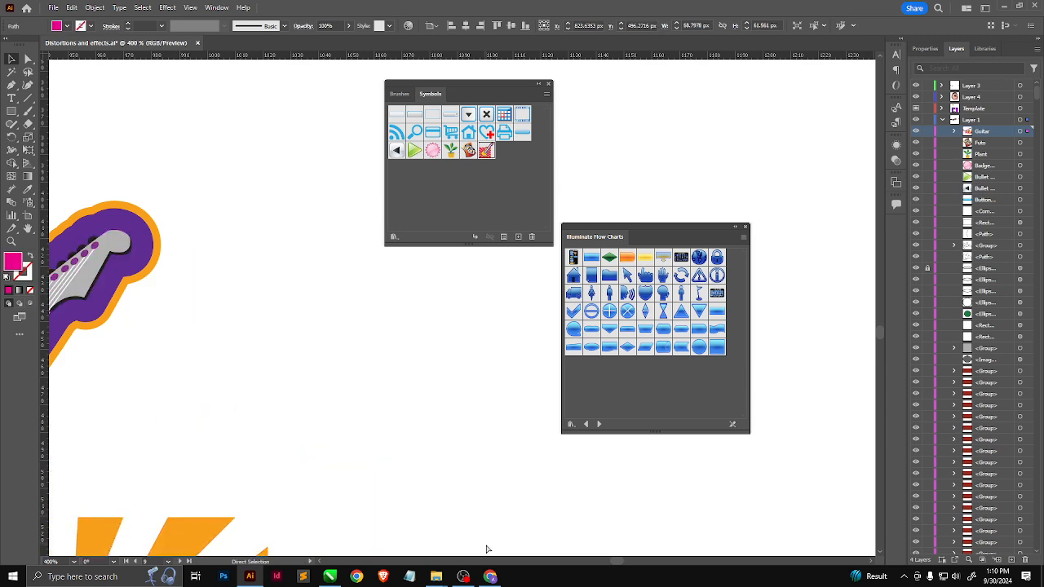
key(ctrl+z)
scroll(593, 496, down, 3)
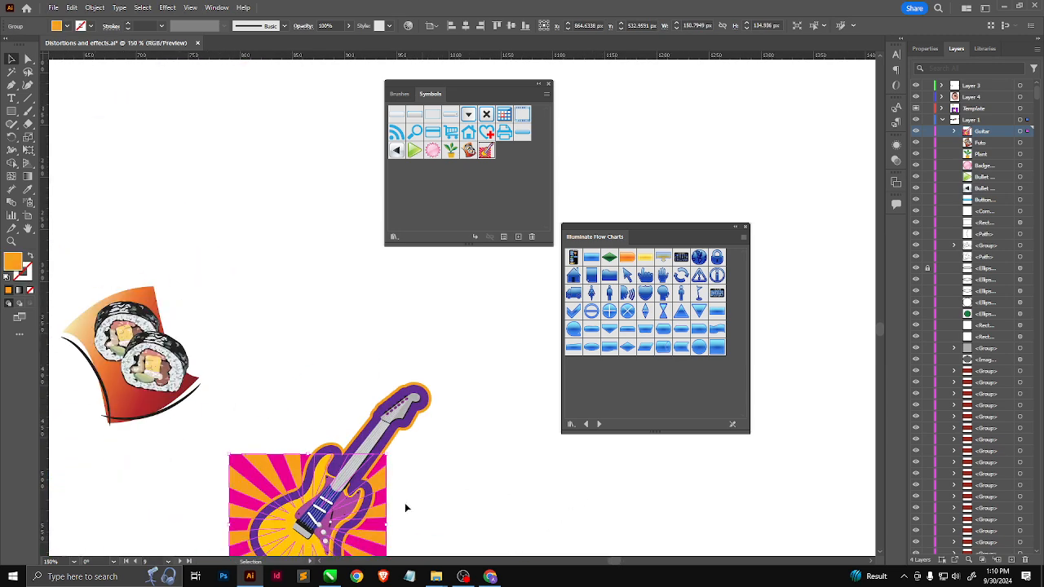
scroll(379, 445, up, 1)
click(377, 445)
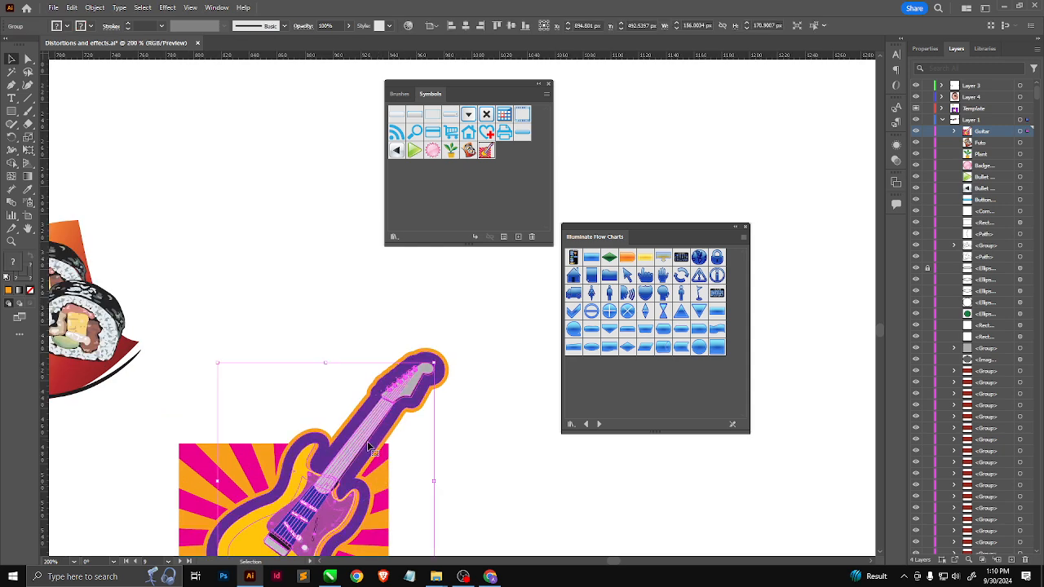
key(ctrl+z)
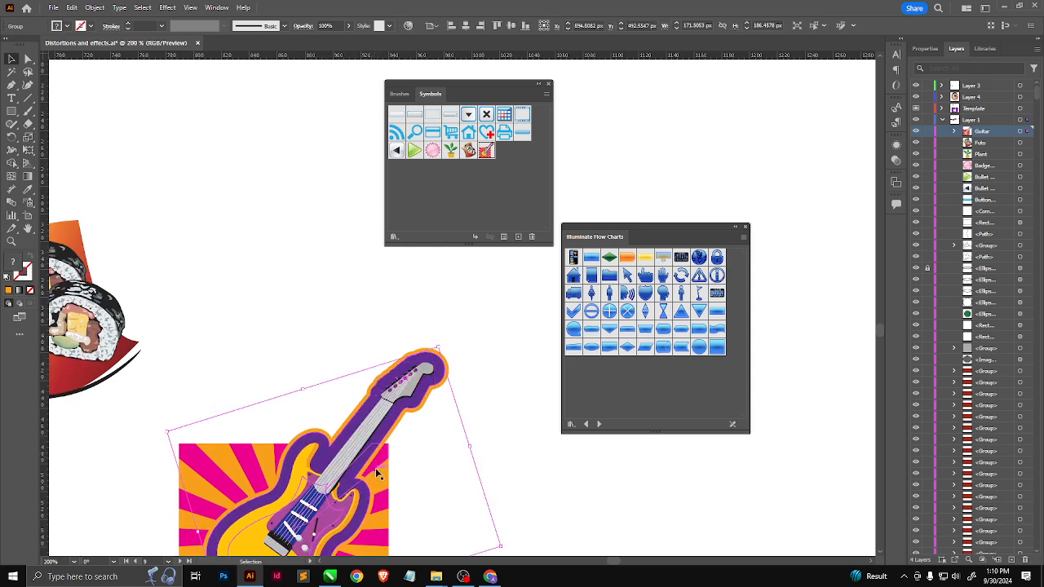
Isolate the group with the guitar's purple silhouette and select the silhouette, undoing a trial move of it.
scroll(375, 457, down, 3)
scroll(368, 371, up, 2)
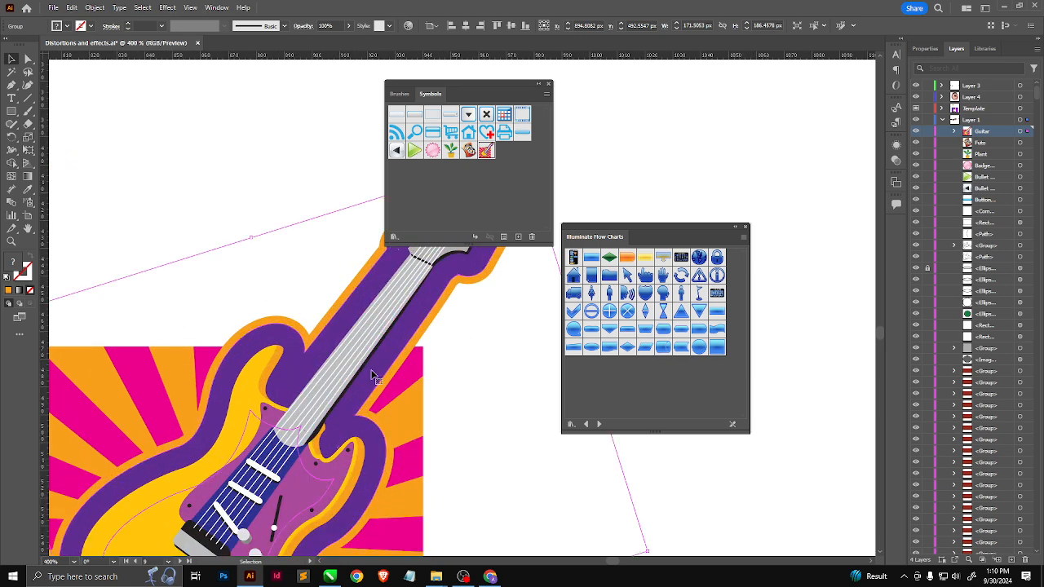
double_click(380, 369)
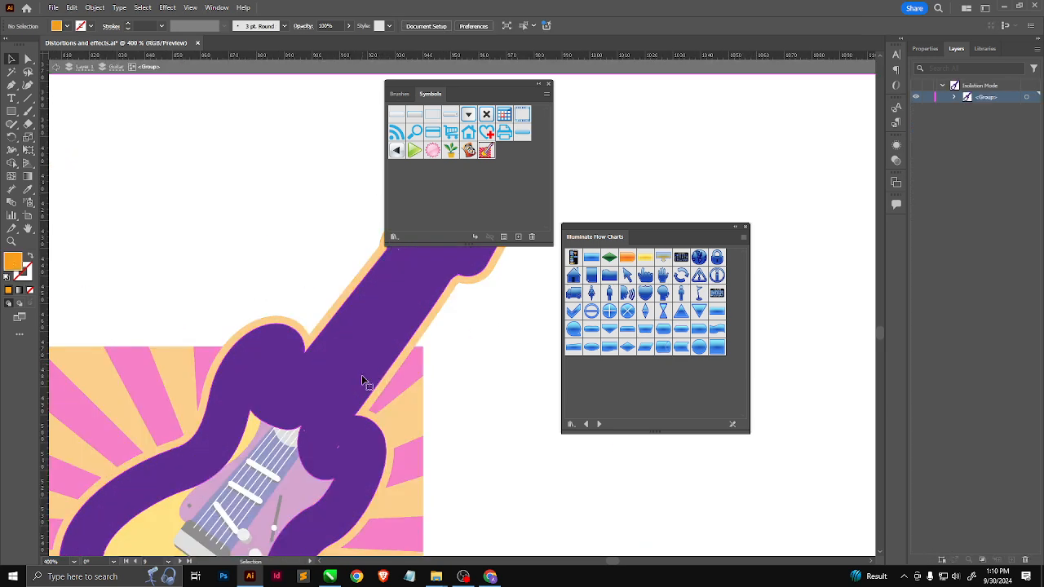
click(363, 381)
drag(356, 361, 422, 447)
key(ctrl+z)
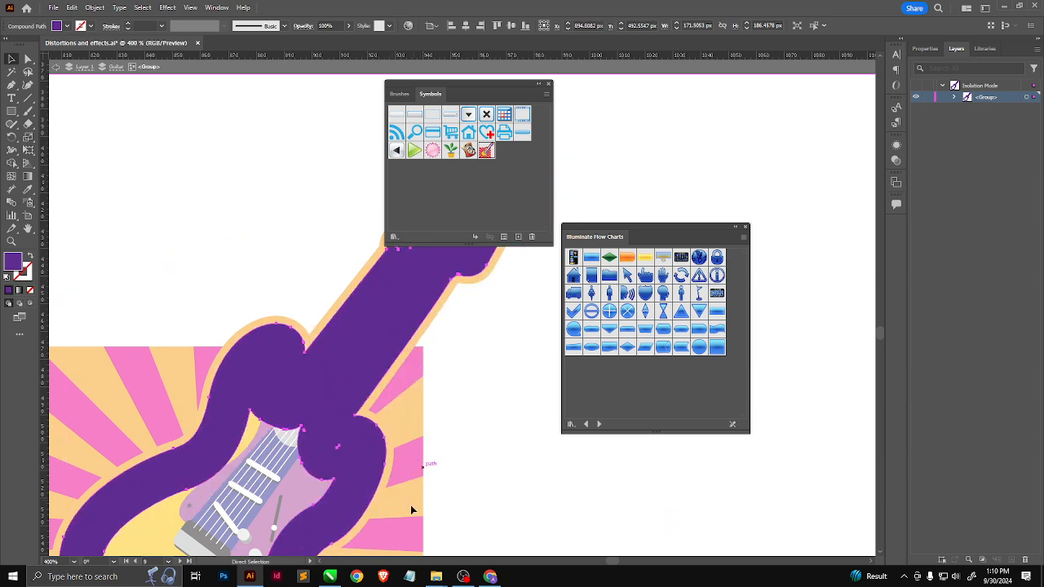
key(v)
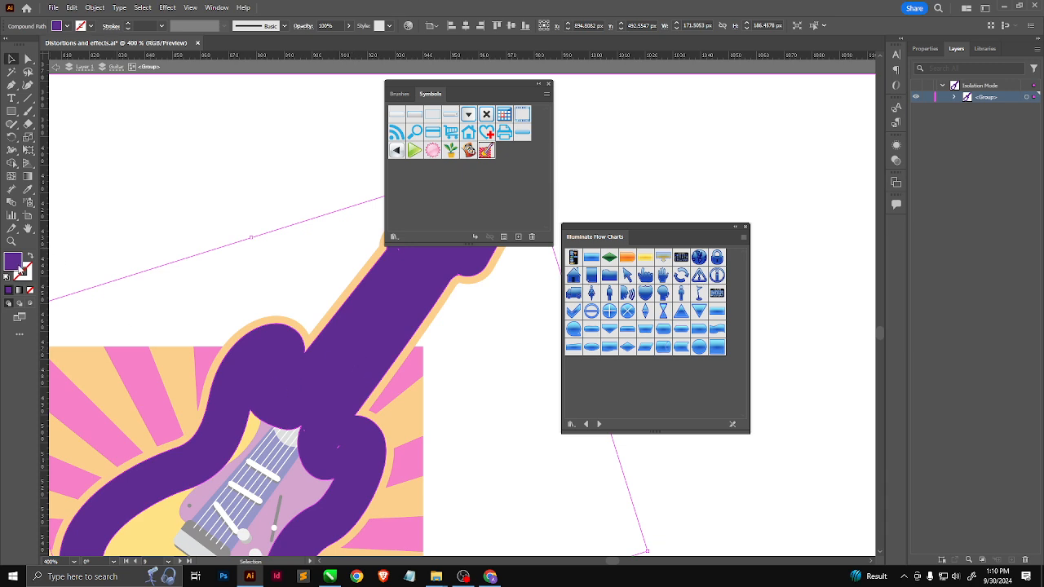
Change the isolated purple silhouette's fill to brown 703E0D and exit isolation mode.
double_click(16, 264)
click(774, 196)
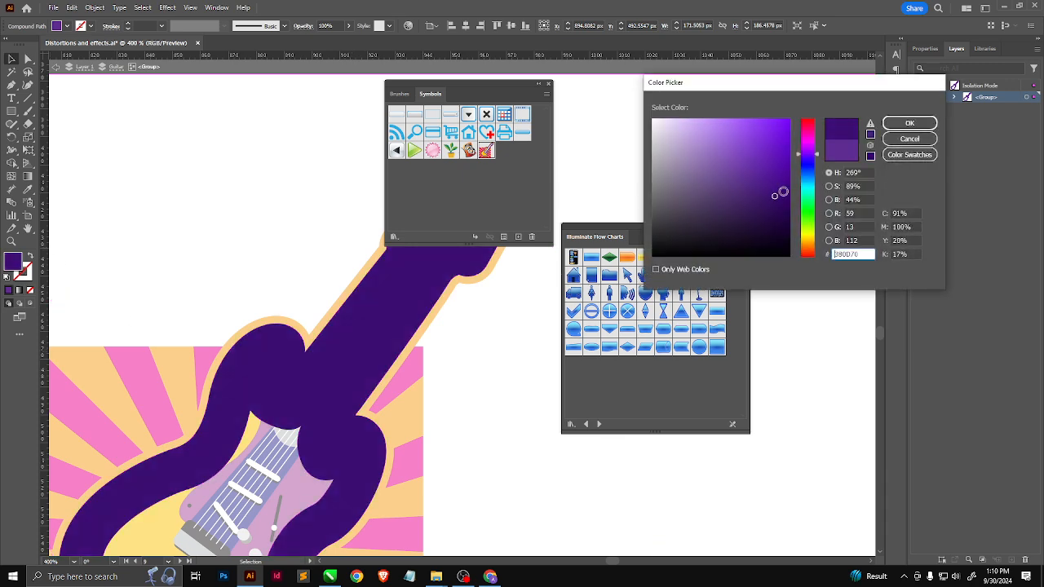
click(812, 244)
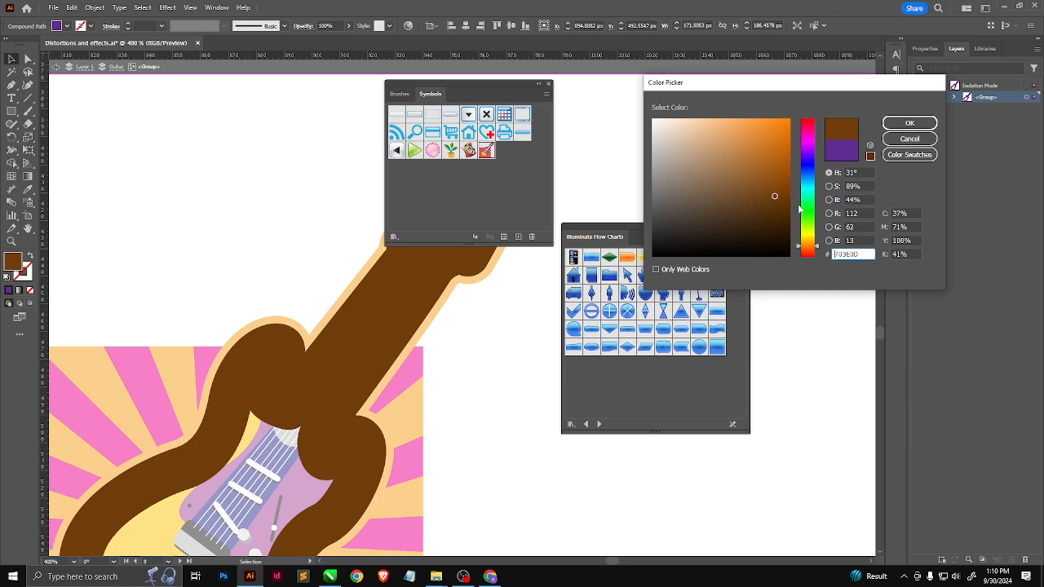
click(905, 123)
click(522, 403)
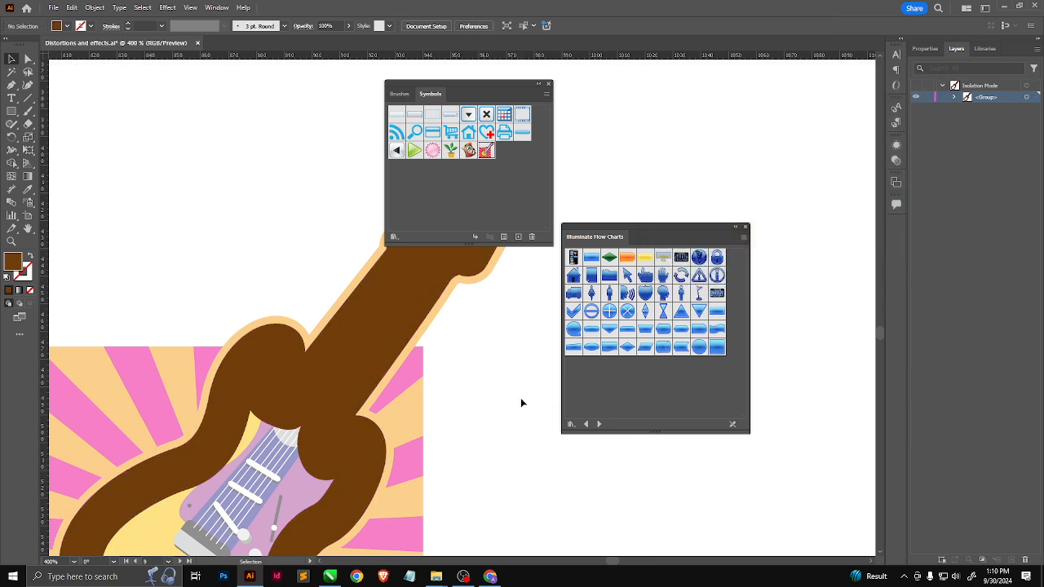
key(Escape)
scroll(471, 407, down, 2)
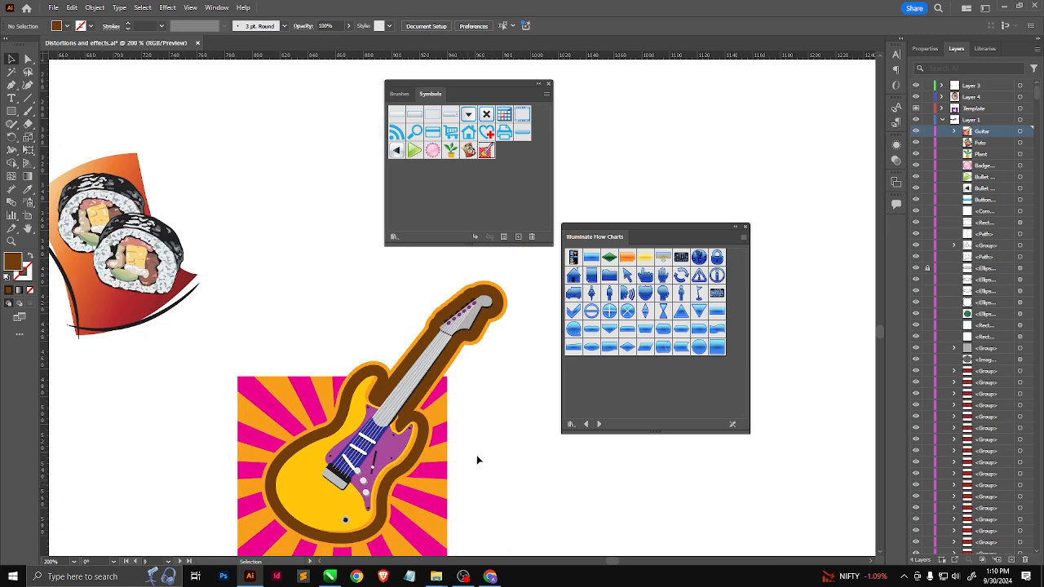
Move all placed symbols and the guitar together farther right on the Symbols artboard to free space under the headings.
scroll(478, 460, down, 2)
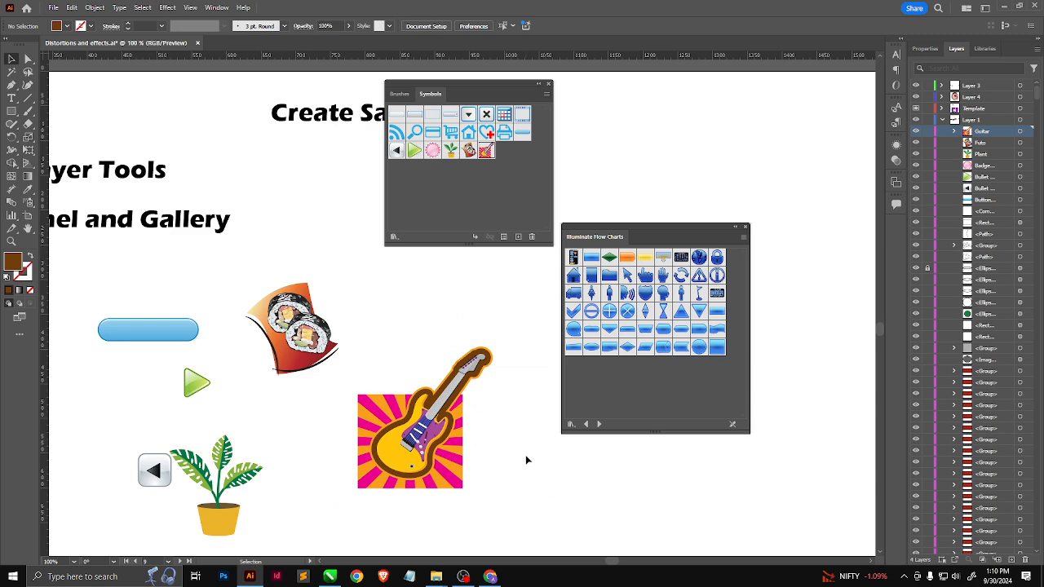
scroll(476, 445, down, 4)
scroll(478, 359, up, 1)
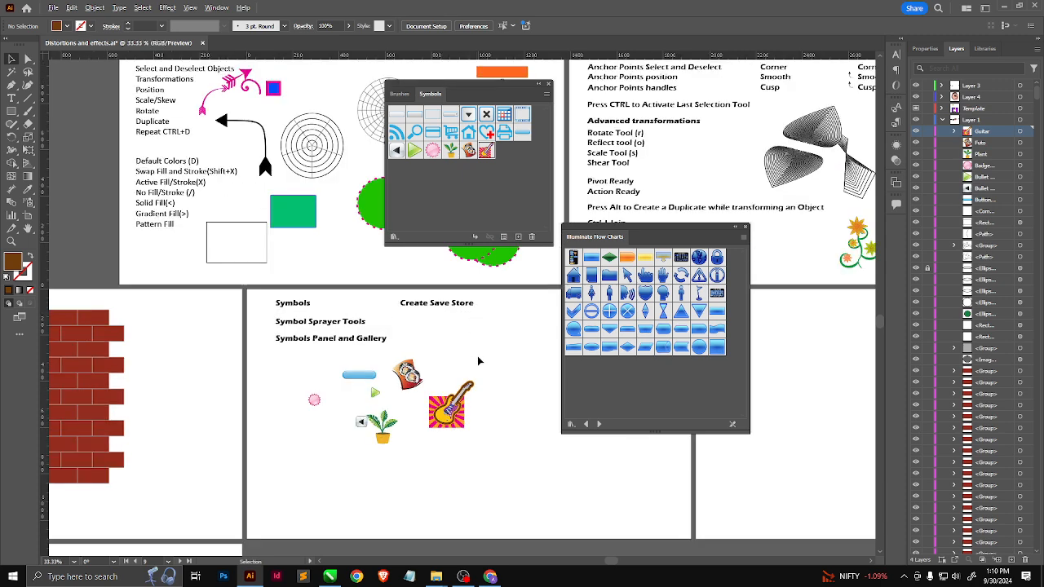
scroll(477, 355, up, 2)
drag(119, 369, 494, 533)
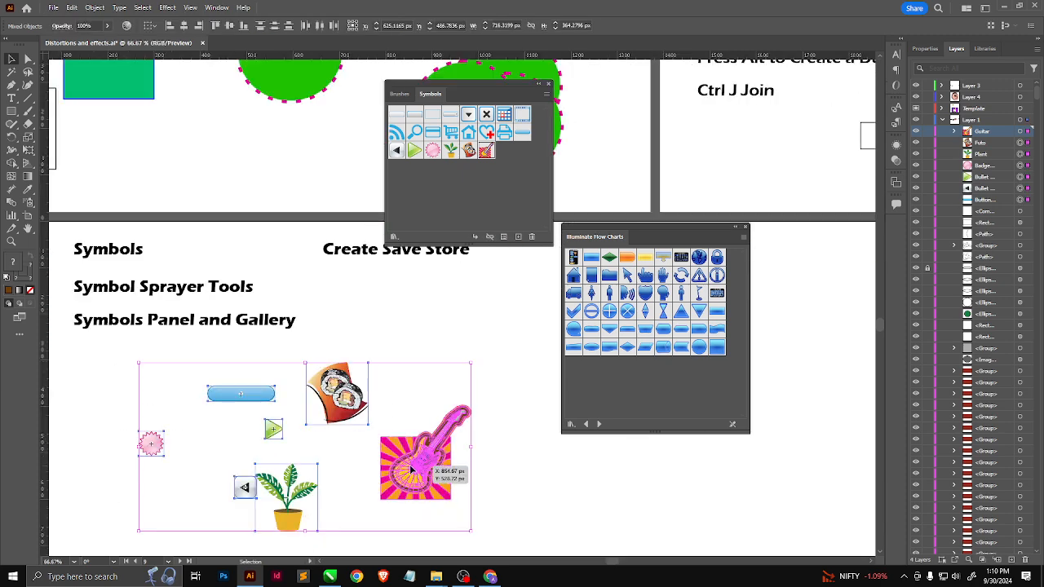
drag(434, 488, 746, 508)
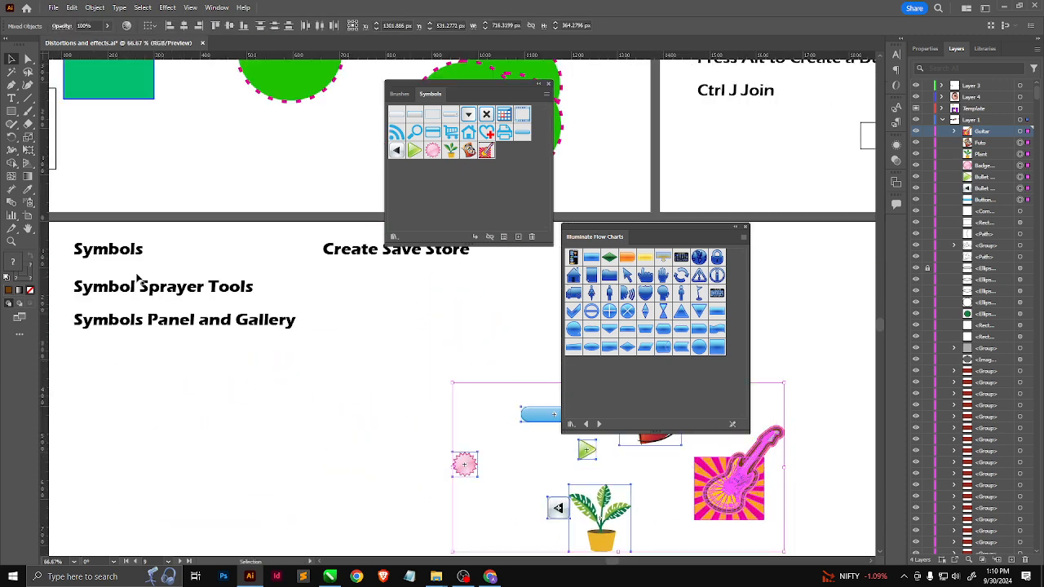
click(11, 111)
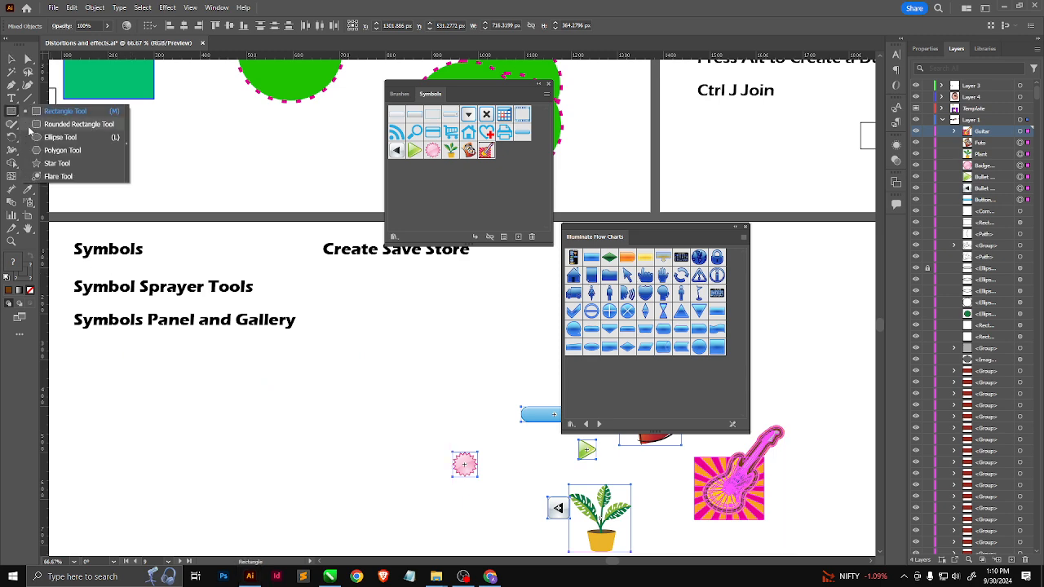
click(77, 137)
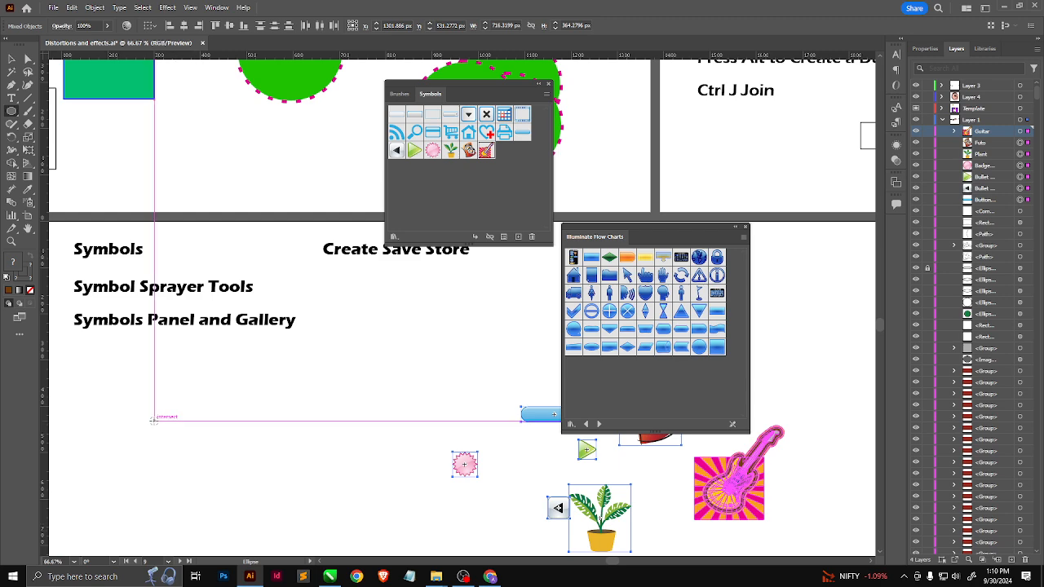
mouse_move(154, 421)
mouse_down()
mouse_move(193, 459)
mouse_move(183, 413)
mouse_up()
click(10, 61)
key(ctrl+1)
key(ctrl+z)
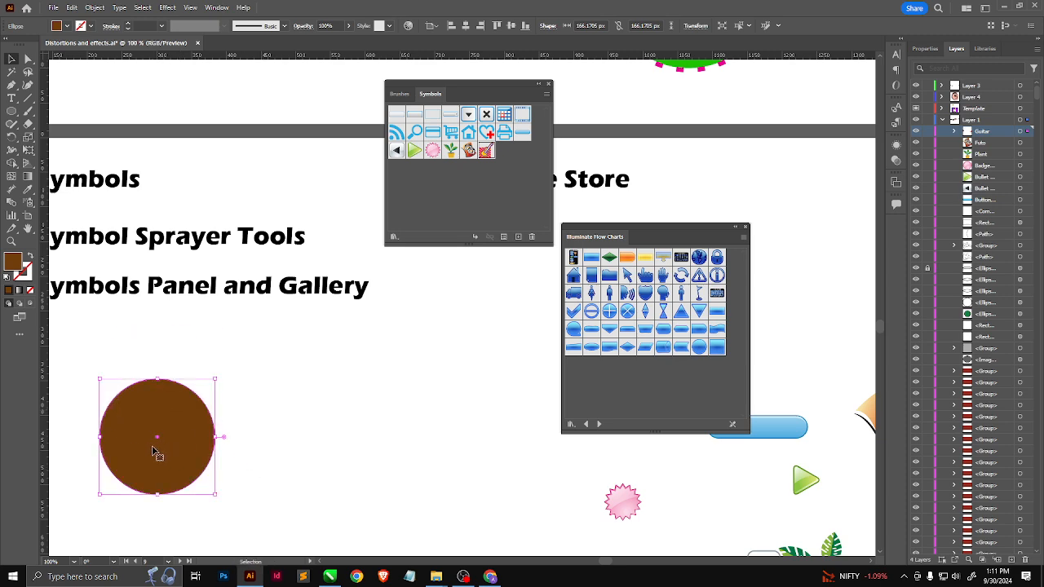
key(d)
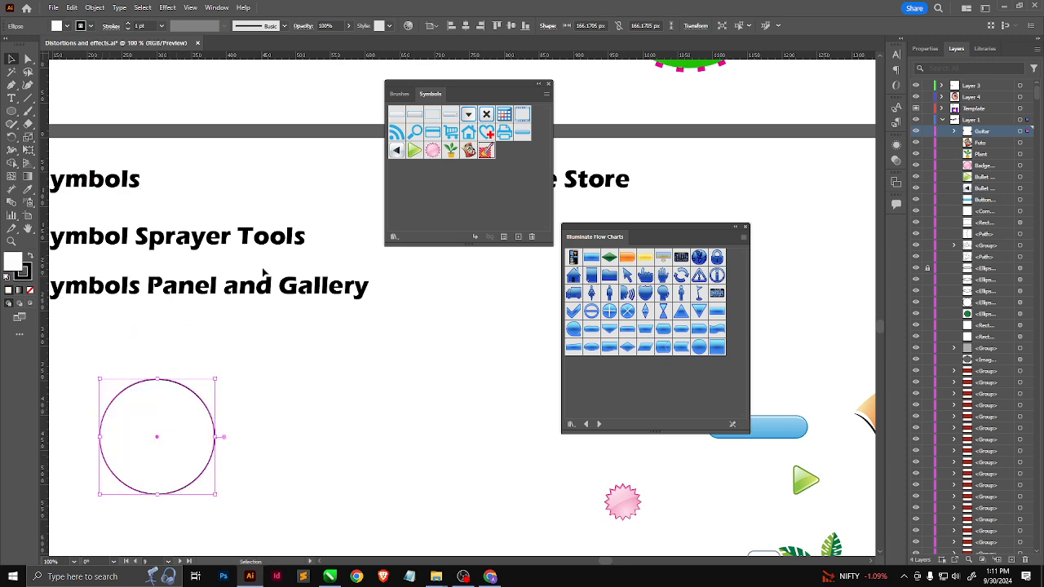
key(ctrl+minus)
key(Delete)
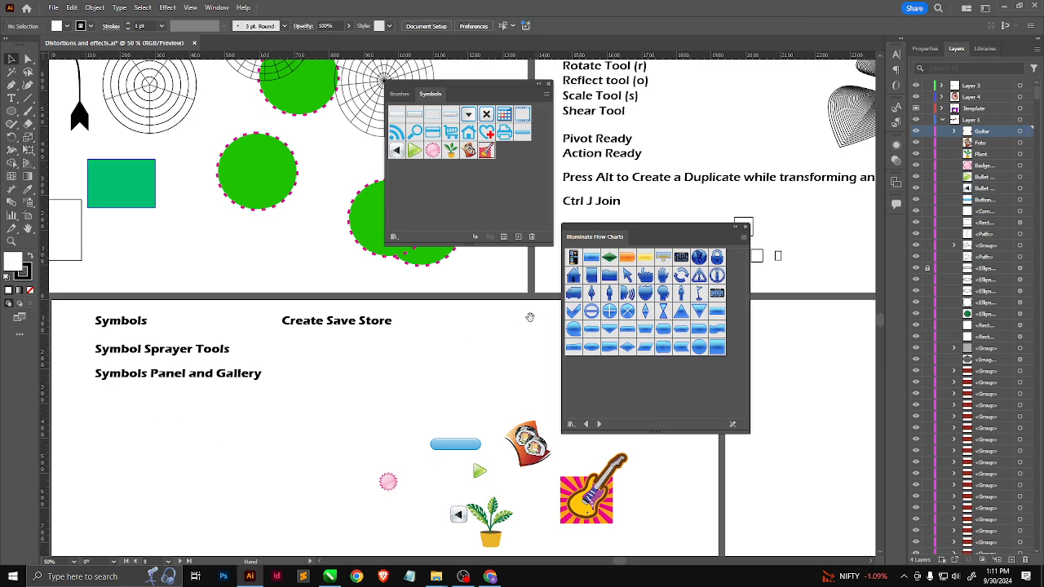
Bring the flower ornament with curling green stems from the Anchor Points artboard to the empty area of the Symbols artboard.
drag(529, 317, 133, 502)
drag(387, 387, 144, 455)
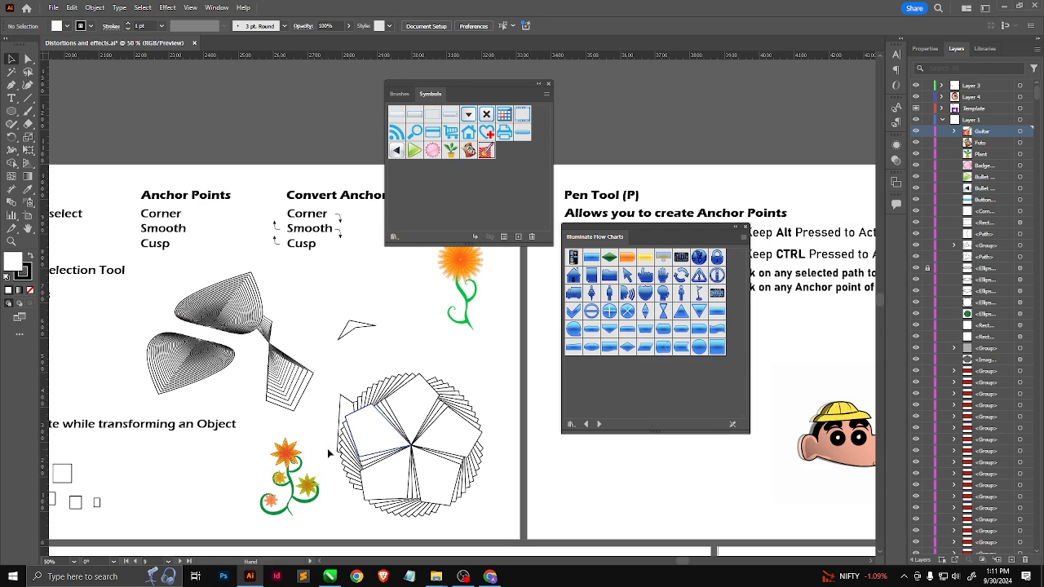
drag(315, 437, 247, 479)
scroll(353, 440, down, 3)
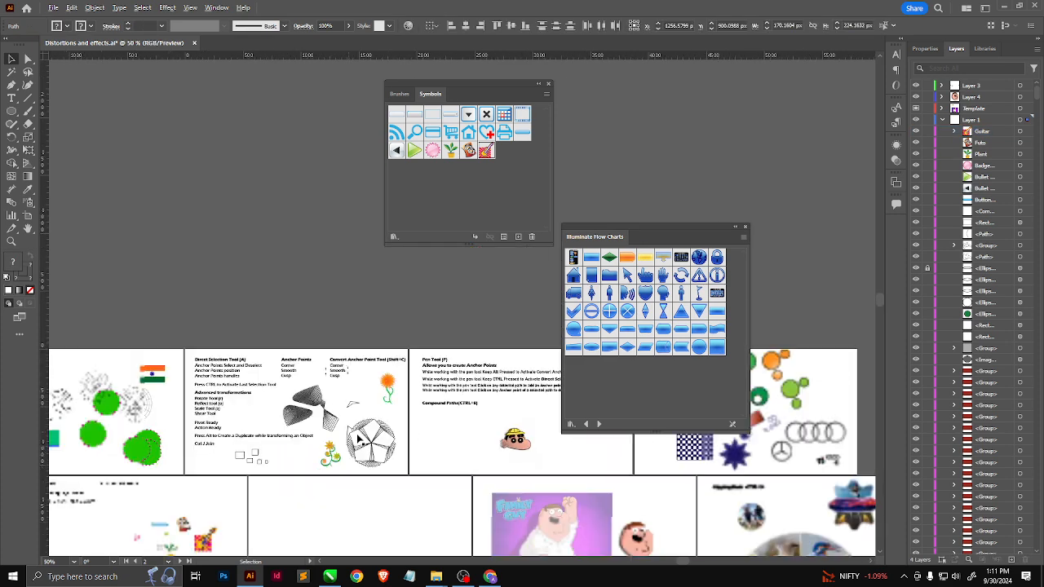
scroll(357, 437, down, 2)
drag(336, 449, 137, 522)
scroll(130, 524, up, 4)
drag(201, 436, 280, 339)
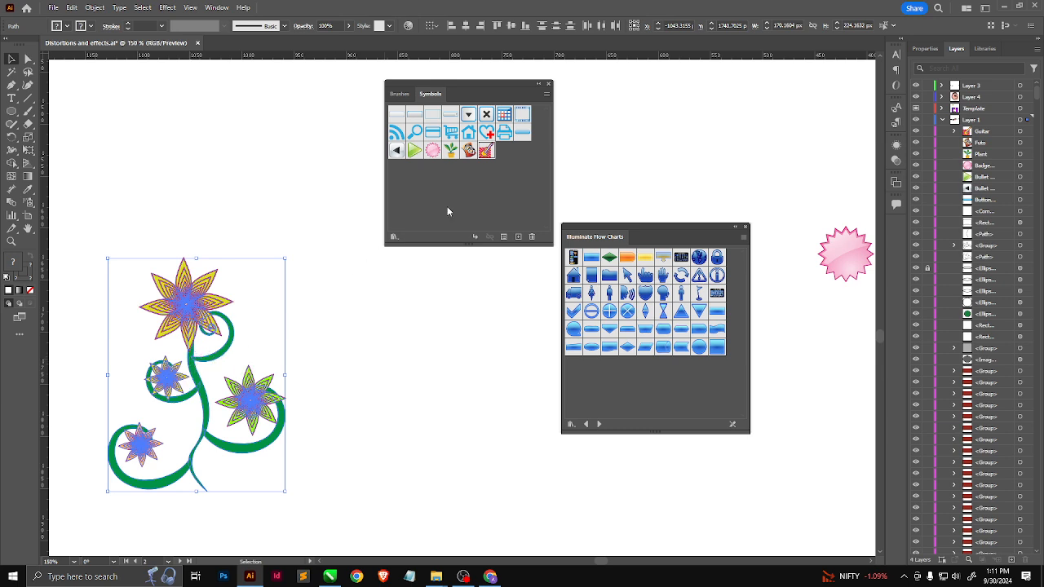
Save the flower ornament as a new dynamic symbol named neme and delete its instance from the artboard.
click(517, 237)
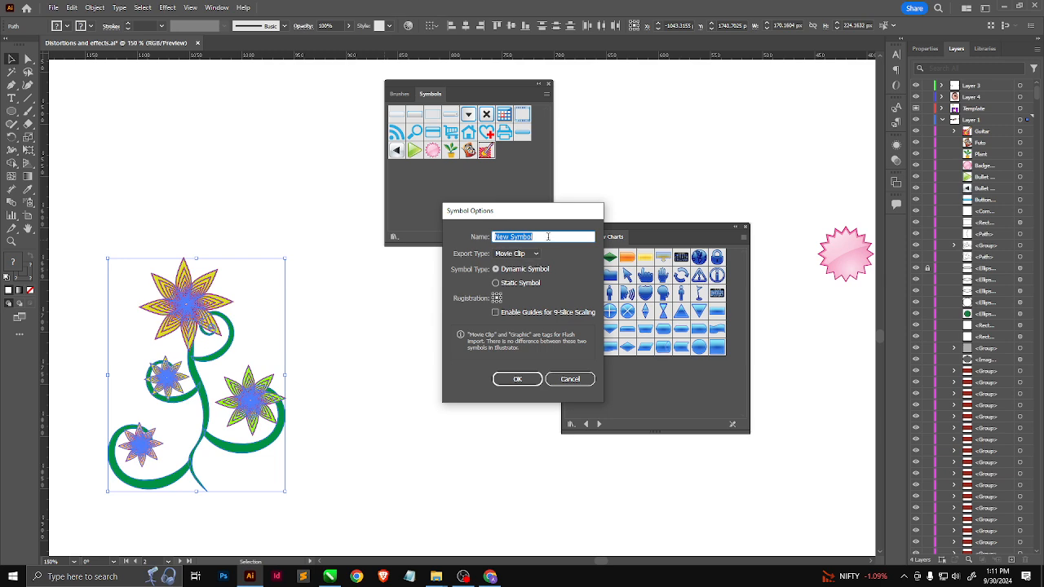
text(neme)
key(Return)
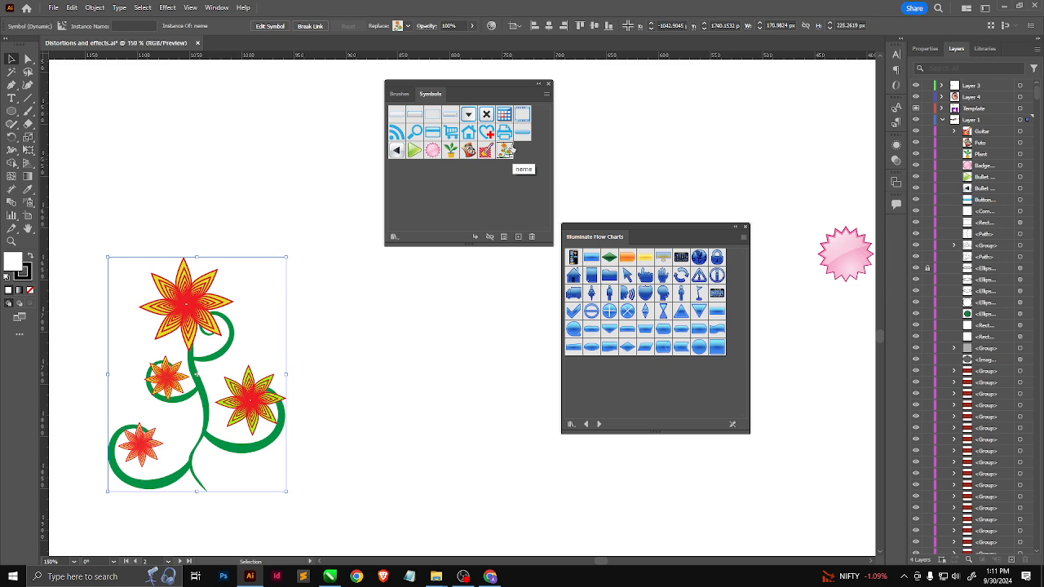
click(197, 316)
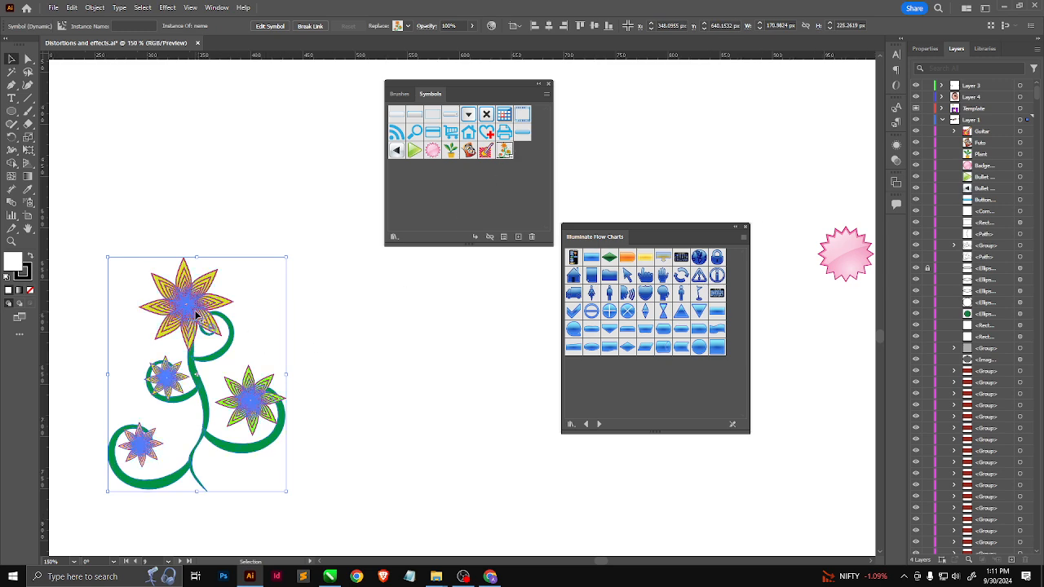
key(Delete)
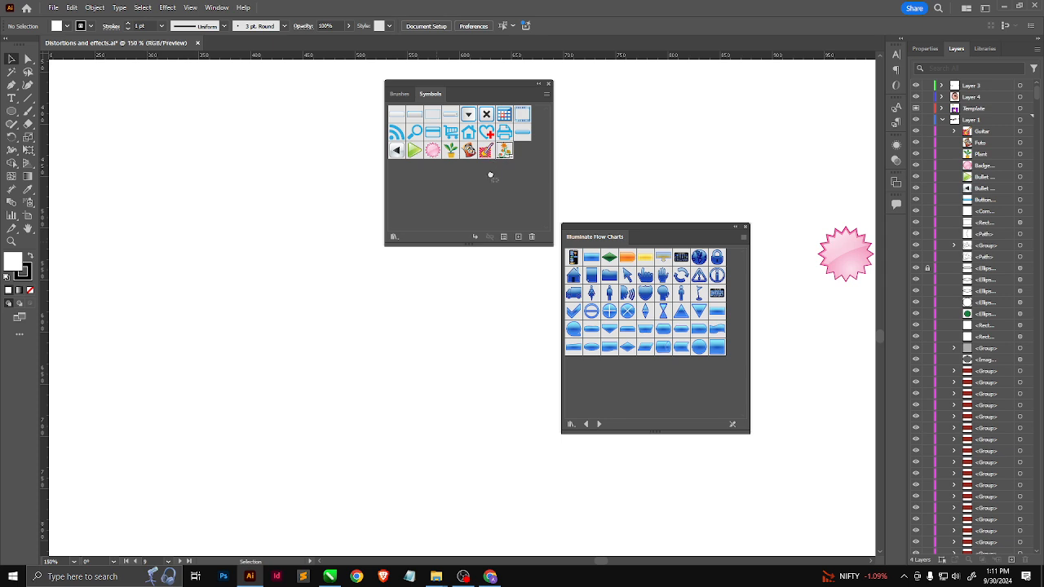
Place three instances of the neme flower symbol on the Symbols artboard and select the upper and middle ones in turn.
drag(490, 175, 248, 196)
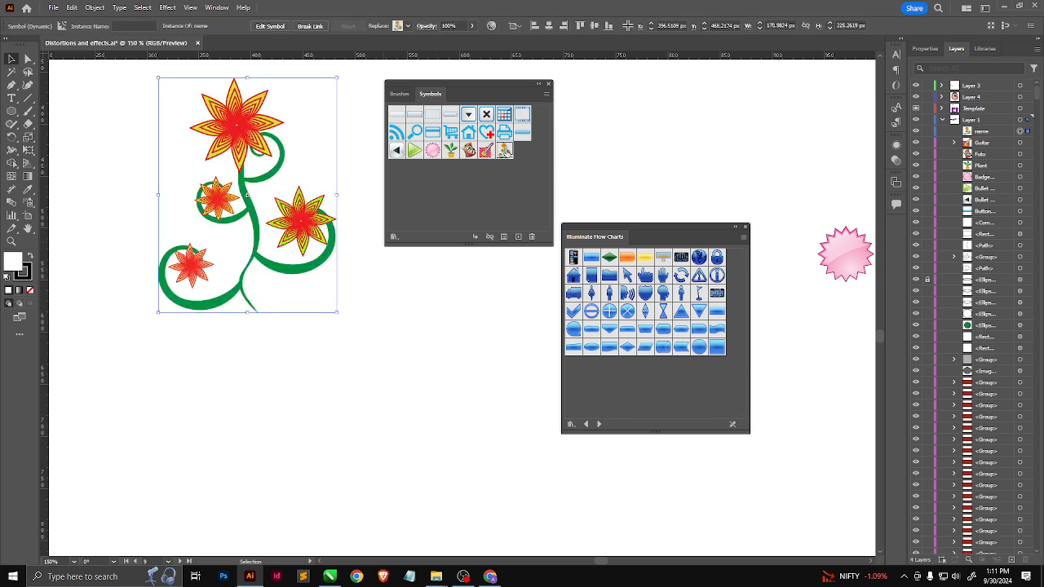
drag(503, 150, 293, 381)
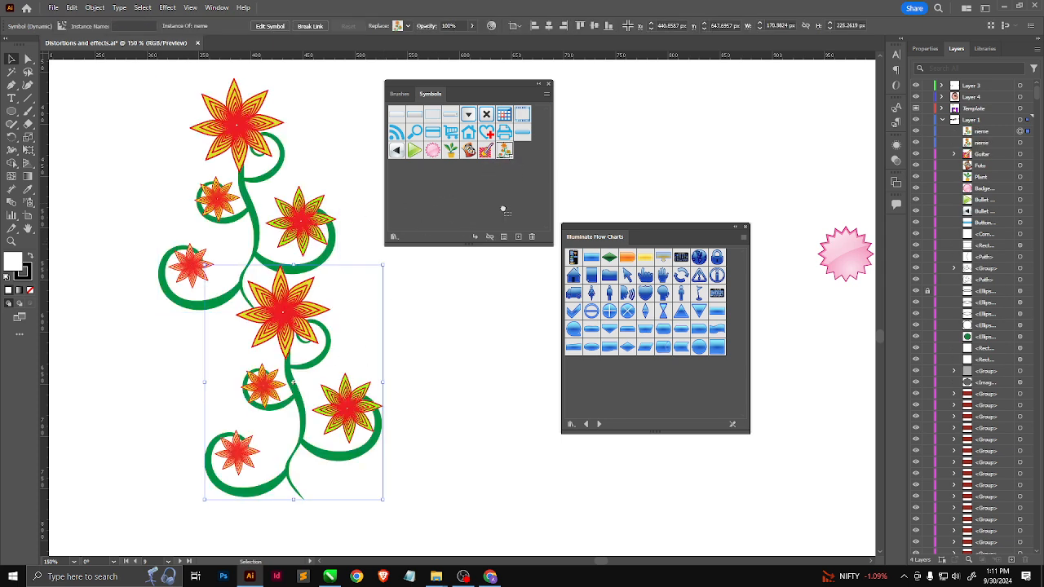
drag(503, 210, 406, 400)
scroll(282, 389, down, 2)
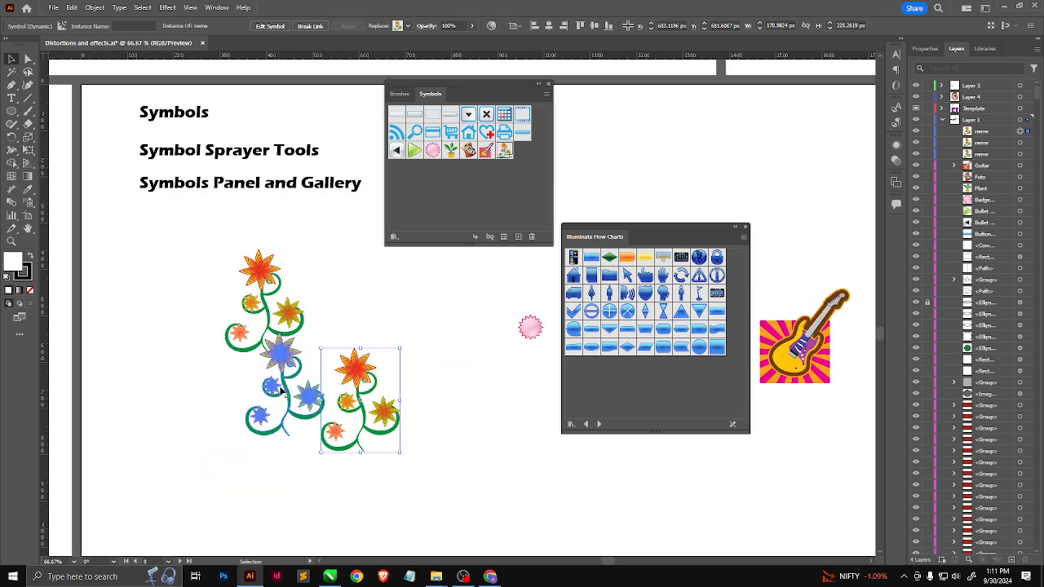
click(266, 284)
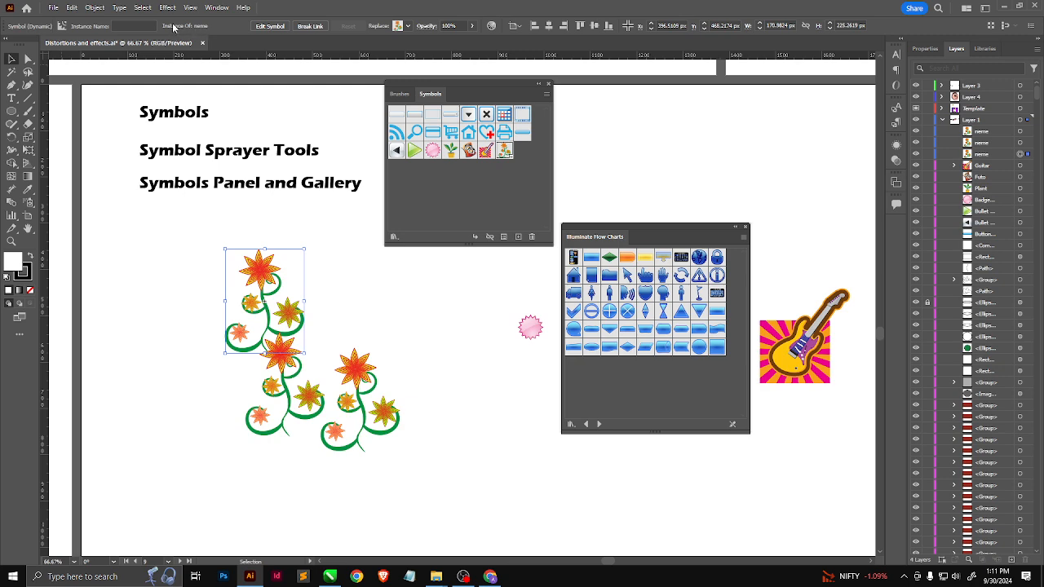
click(290, 398)
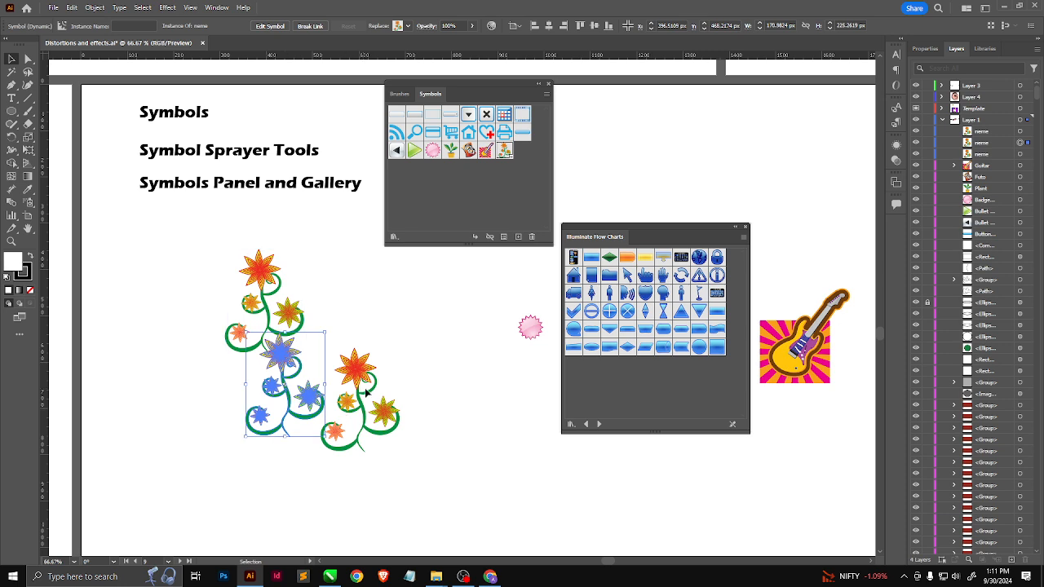
Open the neme symbol definition for editing from its lower-right instance on the Symbols artboard.
click(357, 376)
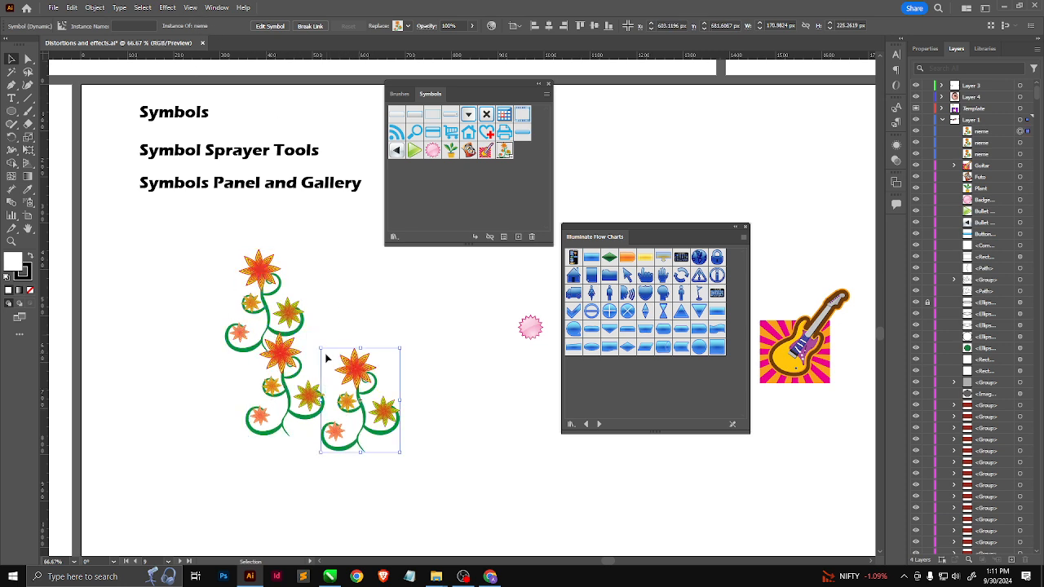
scroll(395, 406, up, 3)
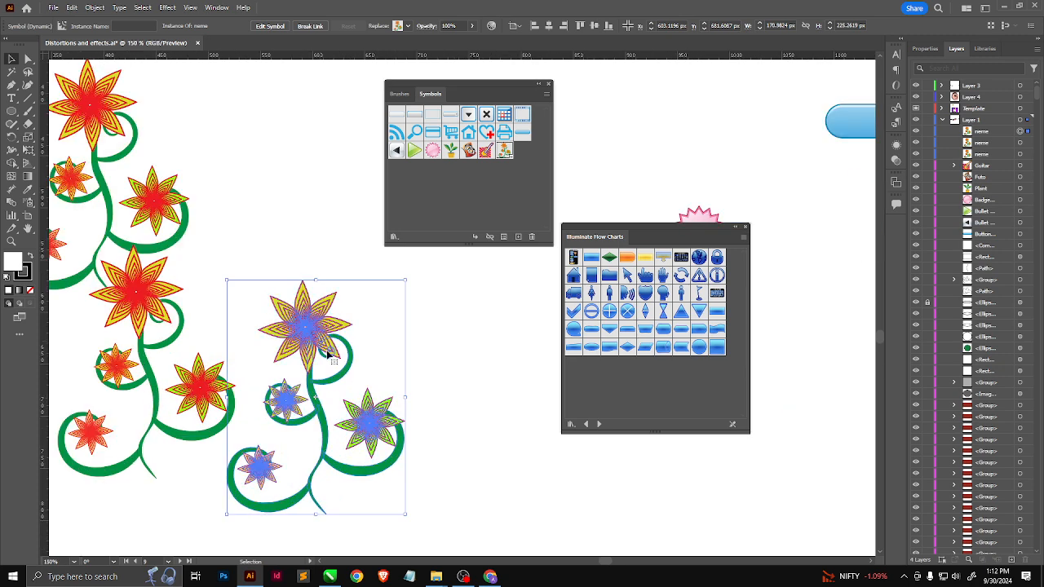
click(271, 27)
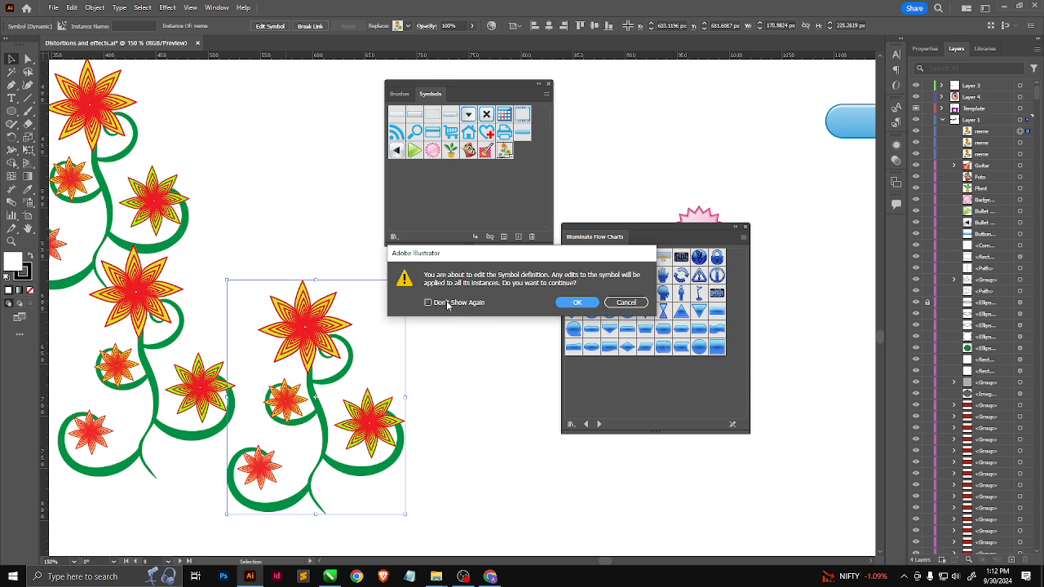
click(577, 302)
key(ctrl+minus)
key(ctrl+minus)
key(ctrl+minus)
key(ctrl+minus)
scroll(467, 369, up, 3)
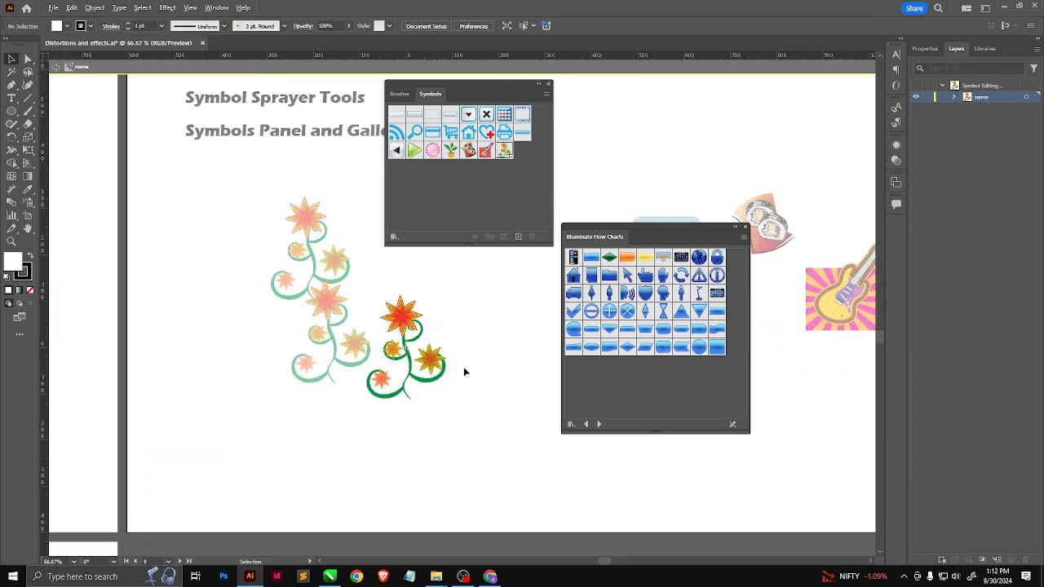
Select the green curling stems inside the neme symbol and show the Graphic Styles panel.
click(349, 266)
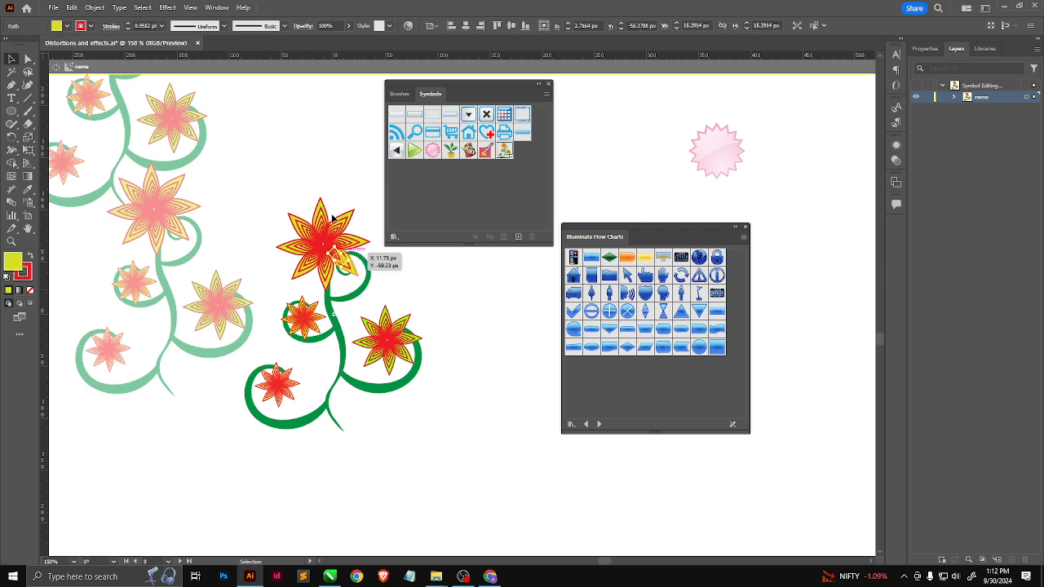
click(329, 373)
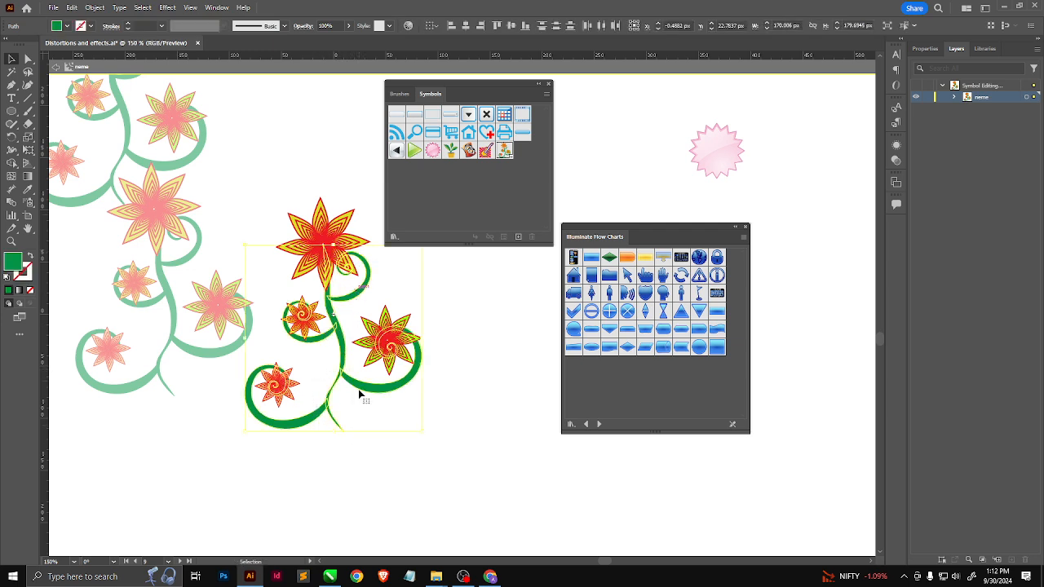
scroll(373, 326, up, 2)
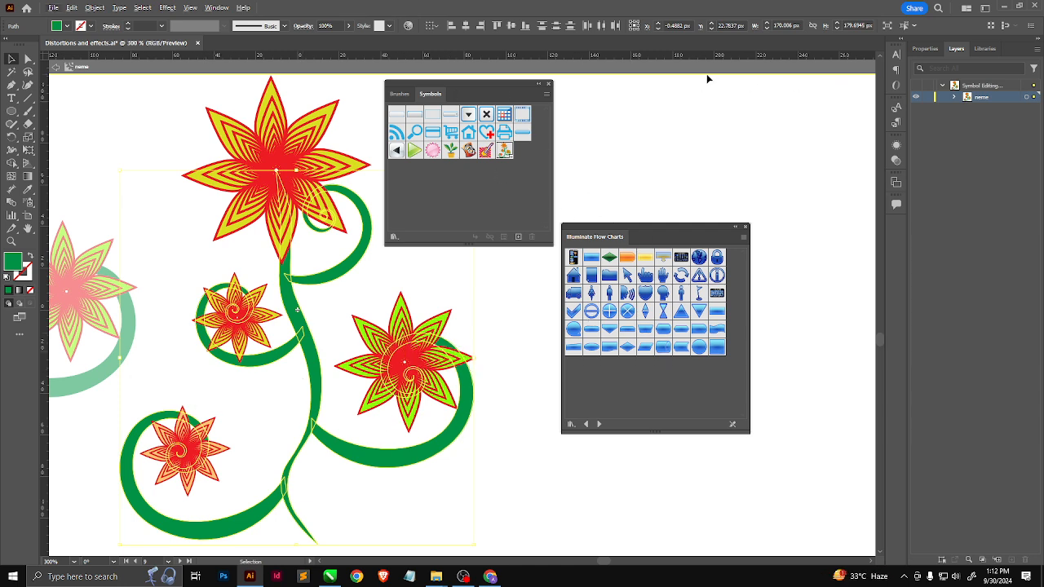
click(896, 144)
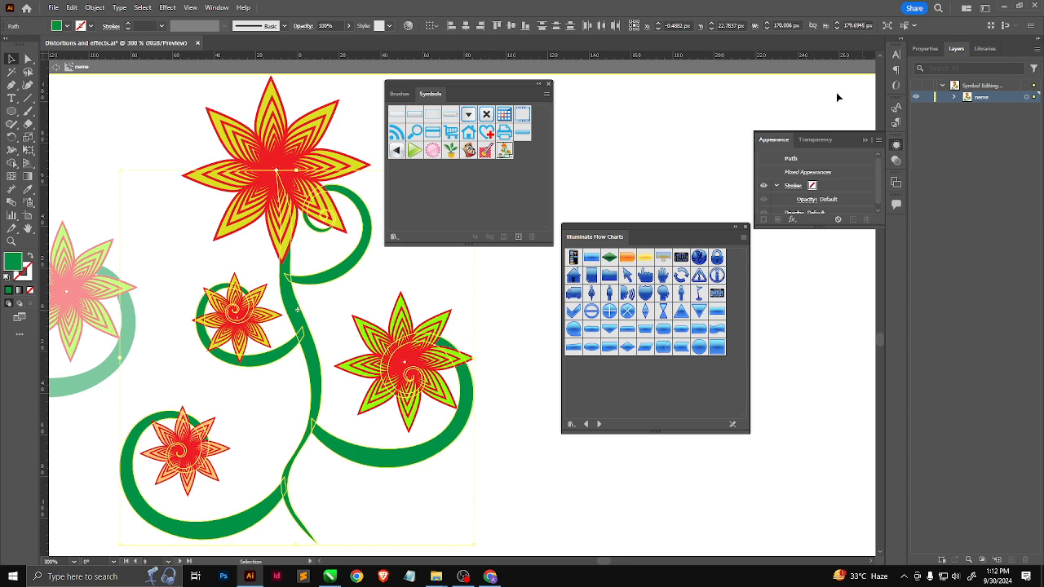
click(216, 7)
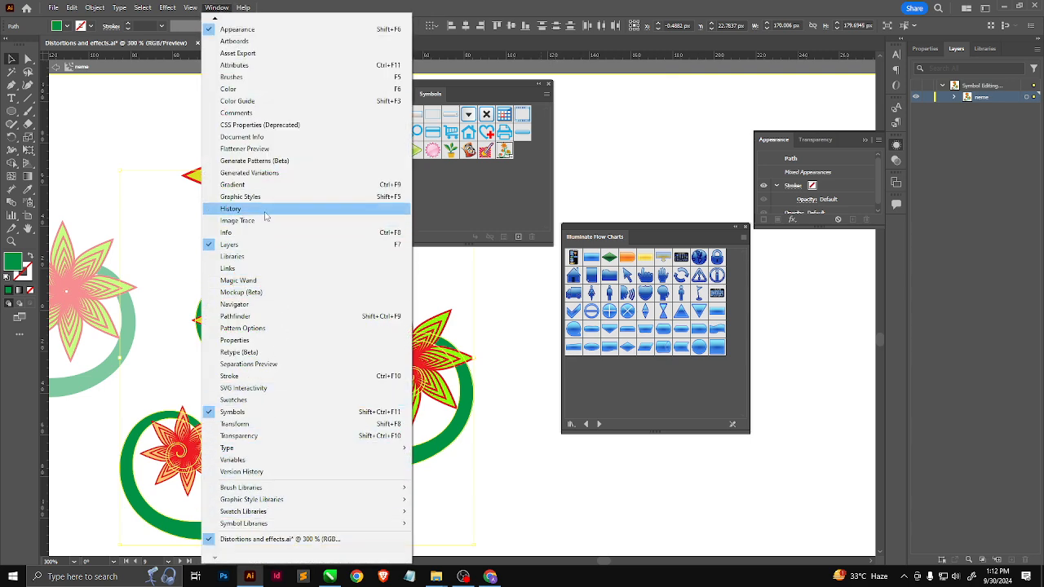
click(245, 197)
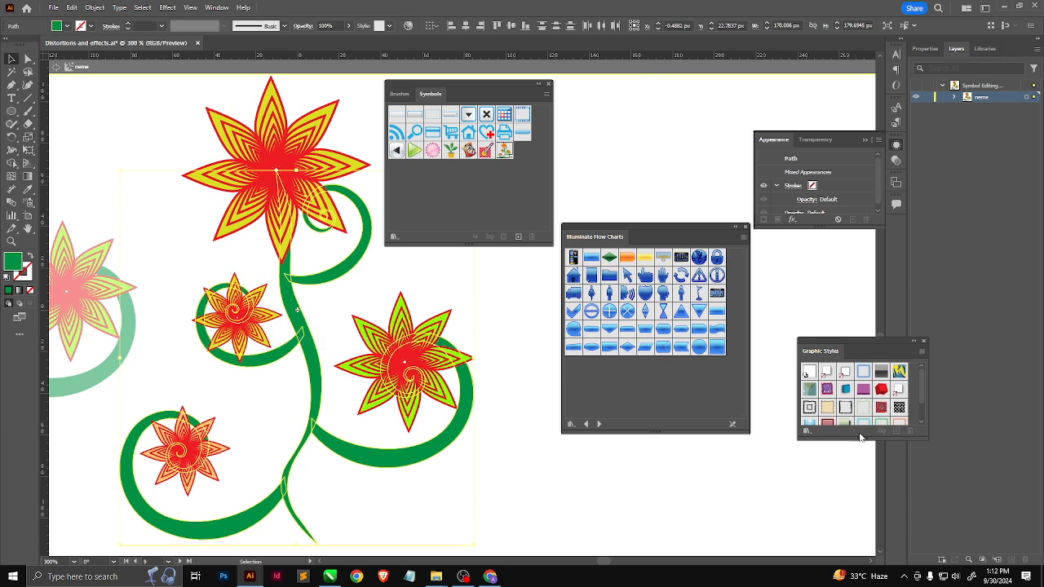
Browse the graphic style libraries from Neon Effects to Scribble Effects and apply the green scribble style to the stems.
click(810, 433)
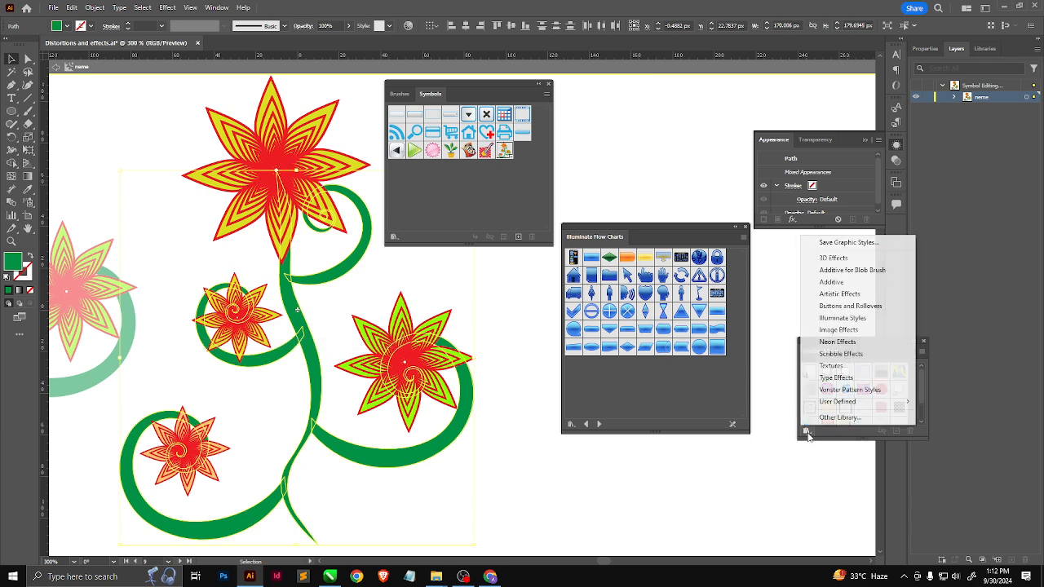
click(845, 347)
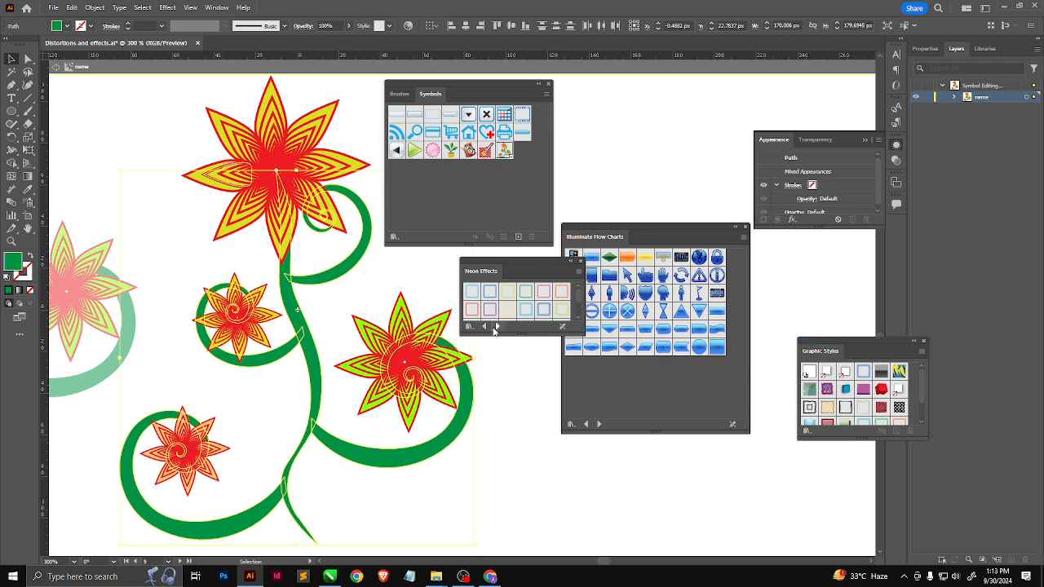
click(496, 327)
click(496, 328)
click(484, 327)
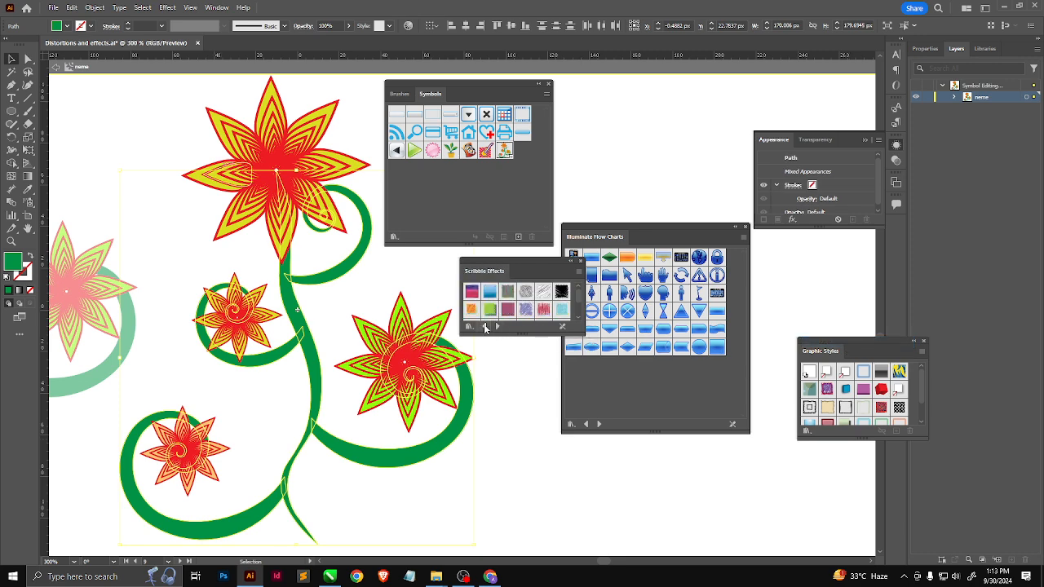
click(489, 309)
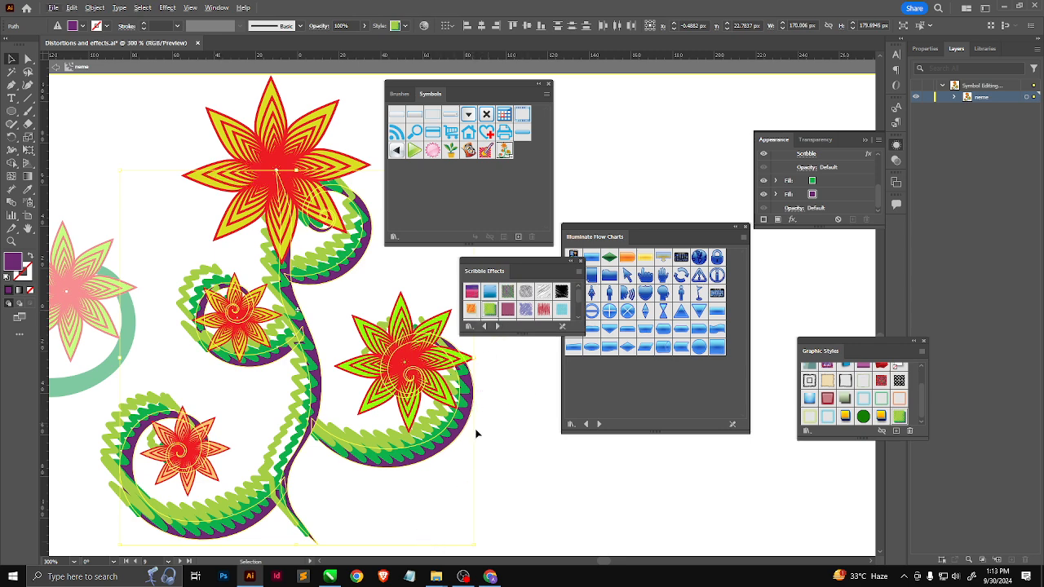
scroll(475, 430, down, 2)
scroll(383, 460, up, 2)
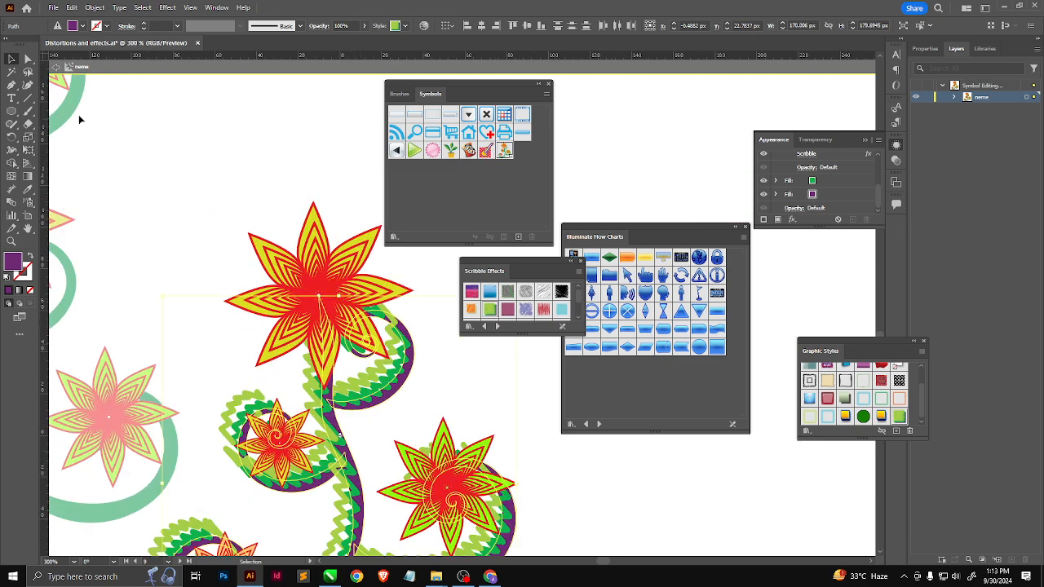
Select all yellow petals of the flower ornament with the Magic Wand and fill them with orange FF8533.
click(13, 72)
scroll(330, 271, up, 2)
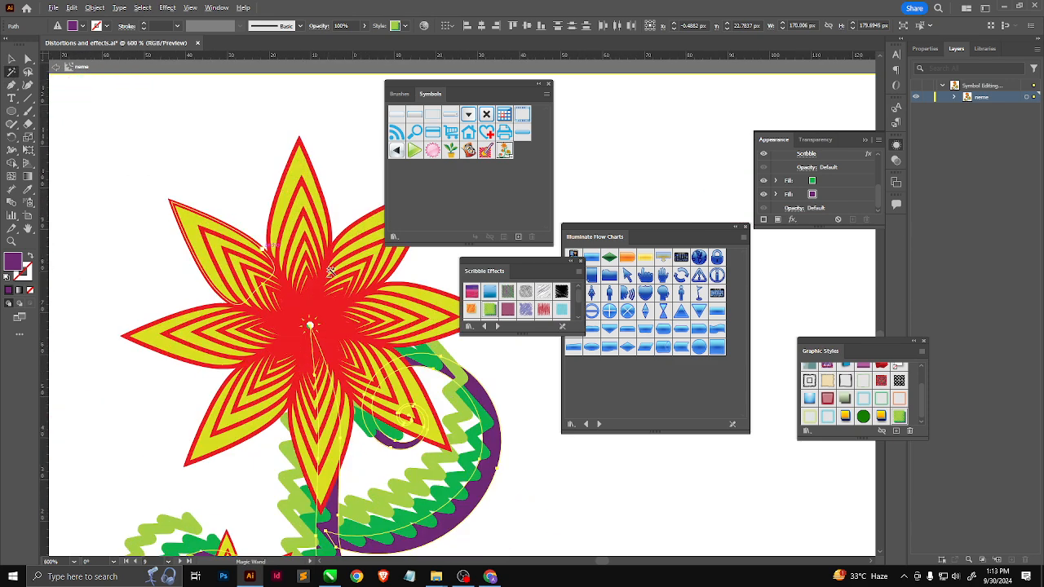
click(306, 163)
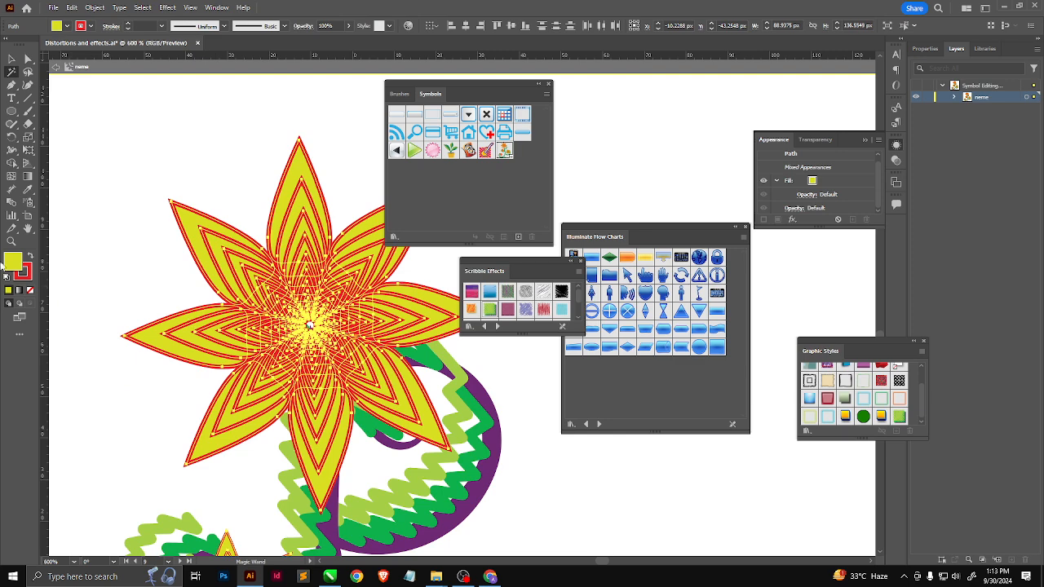
double_click(13, 261)
mouse_move(760, 210)
mouse_down()
mouse_move(766, 199)
mouse_move(787, 245)
mouse_move(715, 133)
mouse_move(622, 118)
mouse_move(674, 217)
mouse_move(747, 161)
mouse_move(766, 167)
mouse_move(787, 102)
mouse_move(718, 115)
mouse_up()
click(806, 248)
click(764, 118)
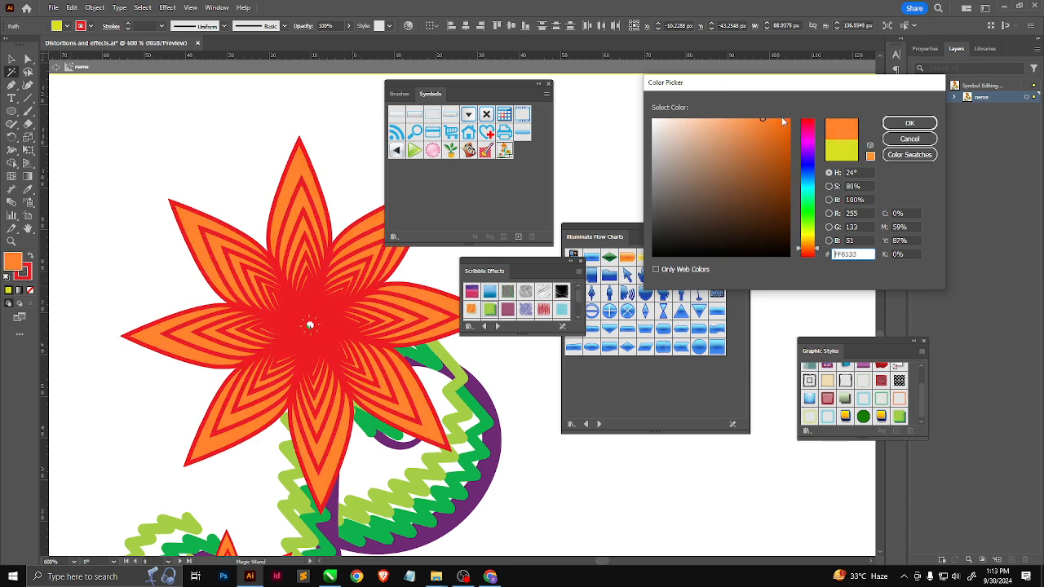
click(913, 123)
Set the stroke weight of the orange petals to 0.25 pt, keeping their red stroke colour, and deselect them.
double_click(25, 274)
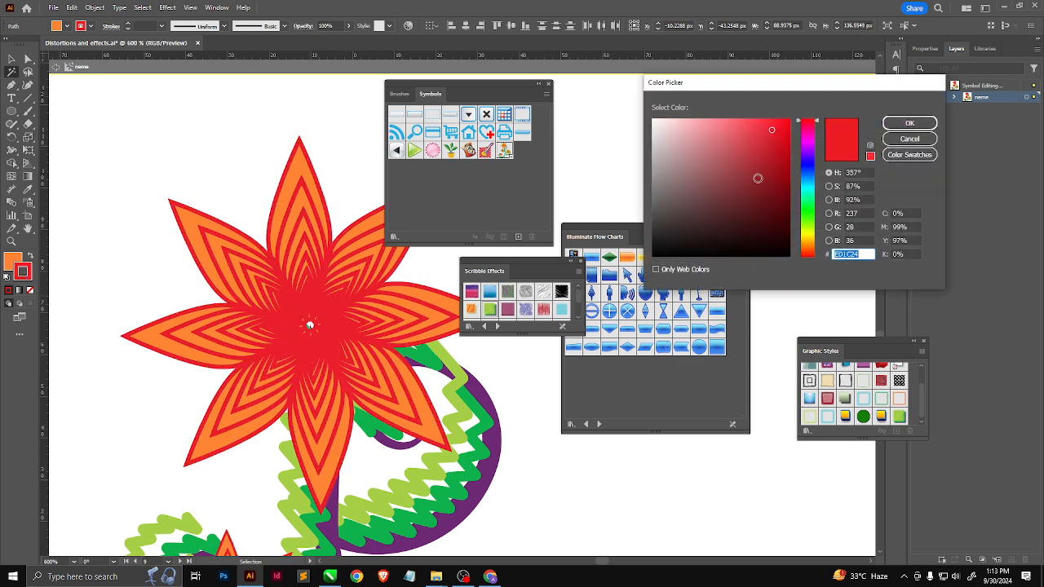
click(884, 139)
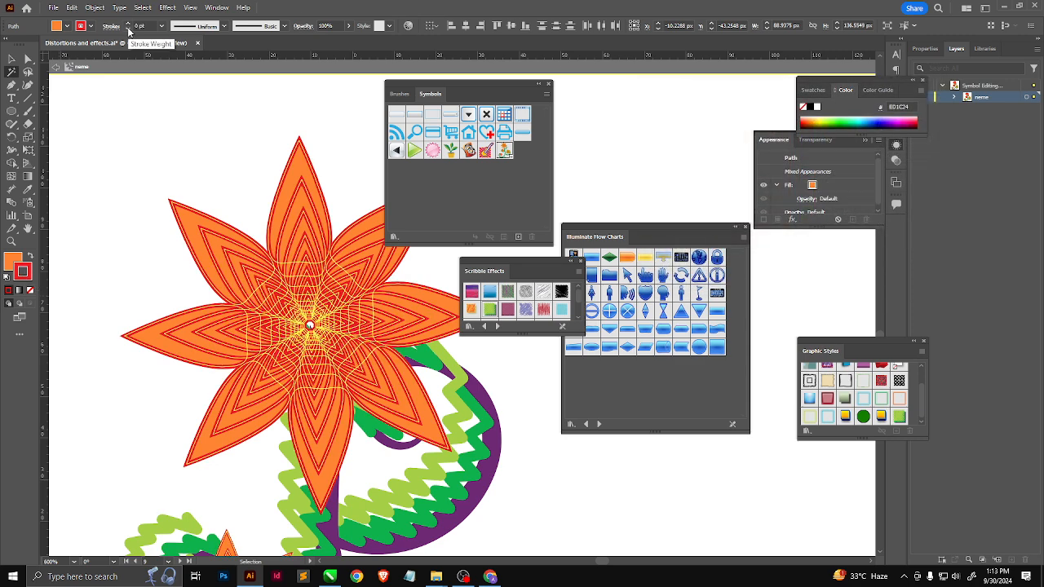
click(129, 25)
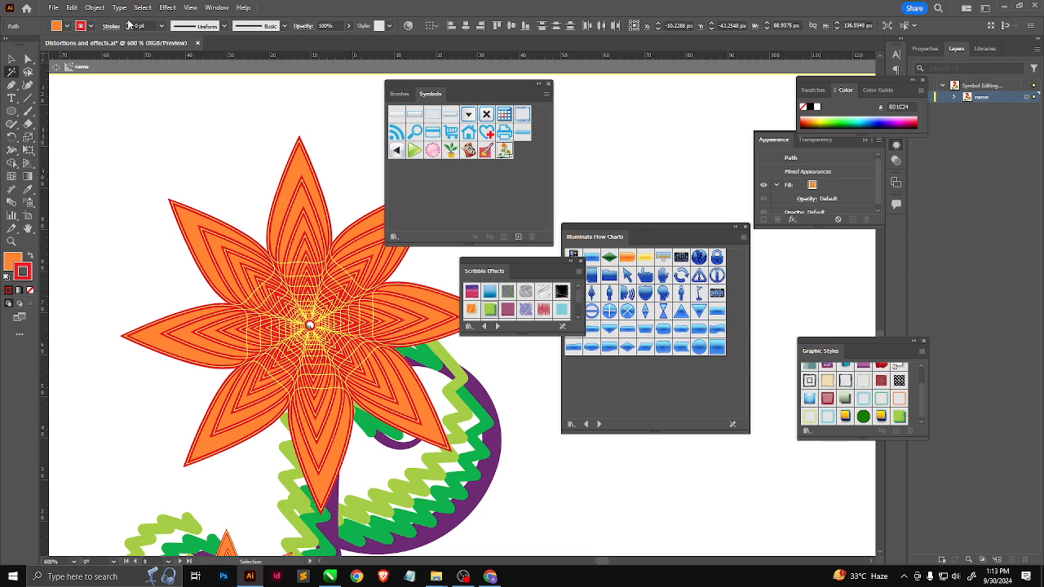
click(129, 28)
click(129, 23)
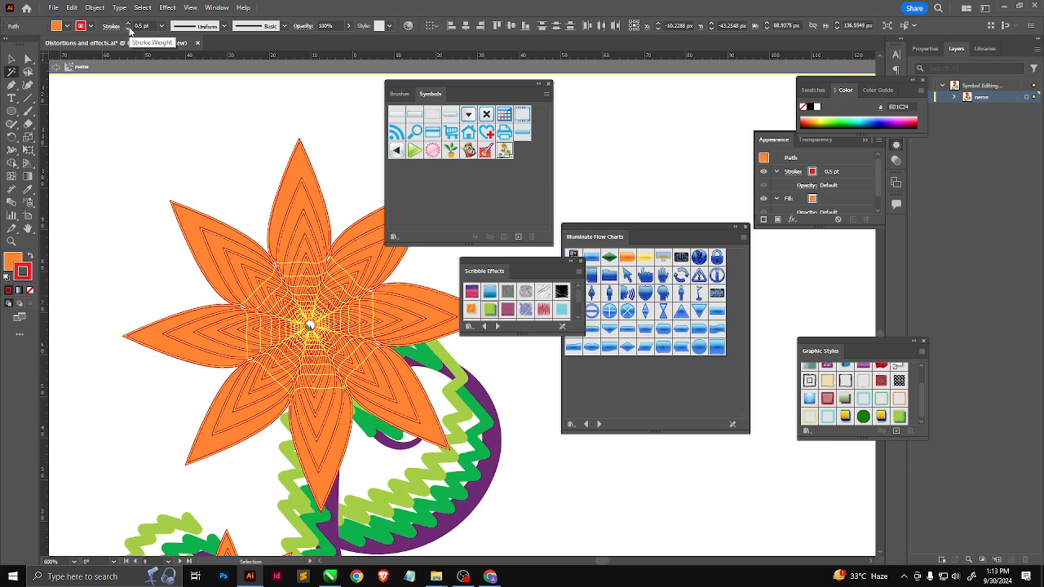
click(128, 28)
key(y)
click(177, 121)
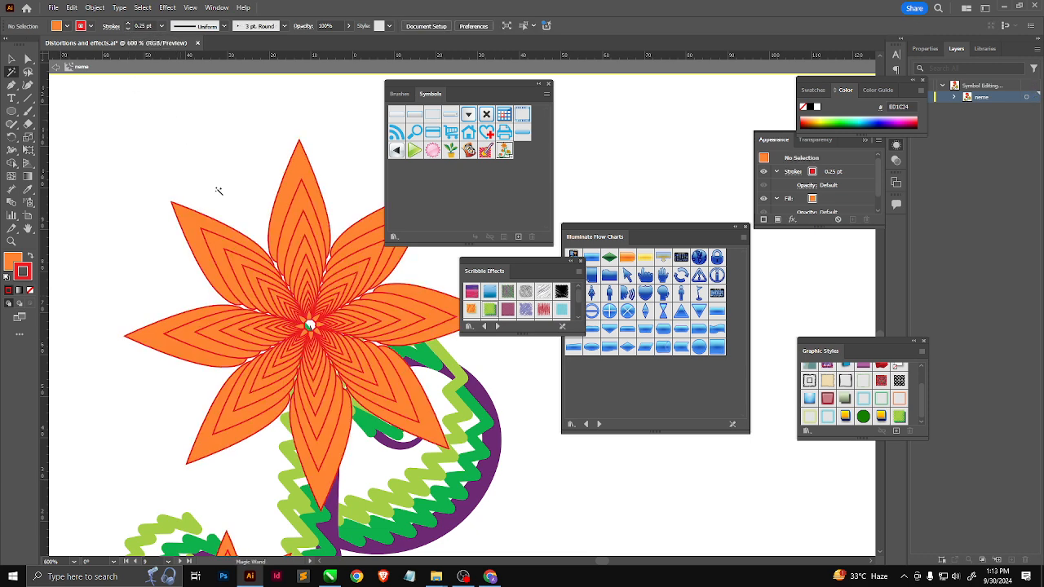
Select the lime-green petals of the right-hand flower with the Magic Wand and remove their stroke.
alt+scroll(261, 278, down, 1)
alt+scroll(265, 281, down, 1)
scroll(383, 418, down, 3)
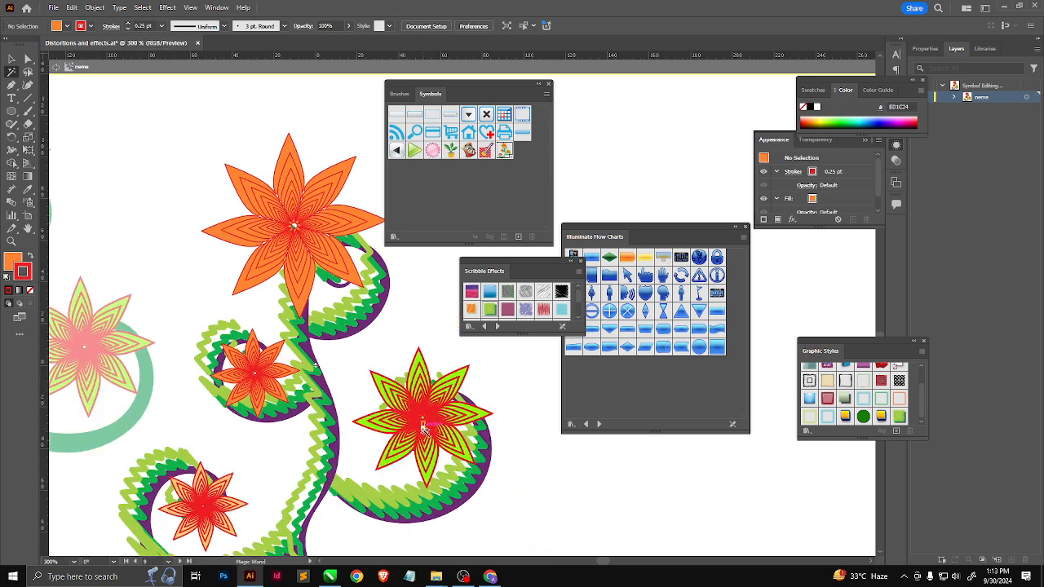
scroll(385, 421, down, 2)
scroll(379, 367, right, 2)
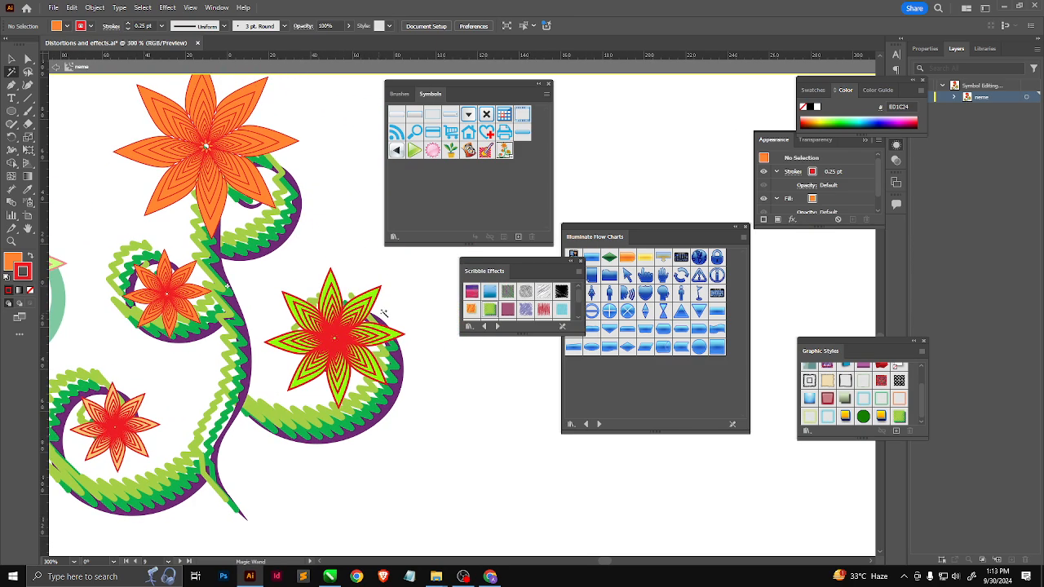
alt+scroll(366, 349, up, 2)
click(365, 345)
alt+scroll(362, 337, down, 1)
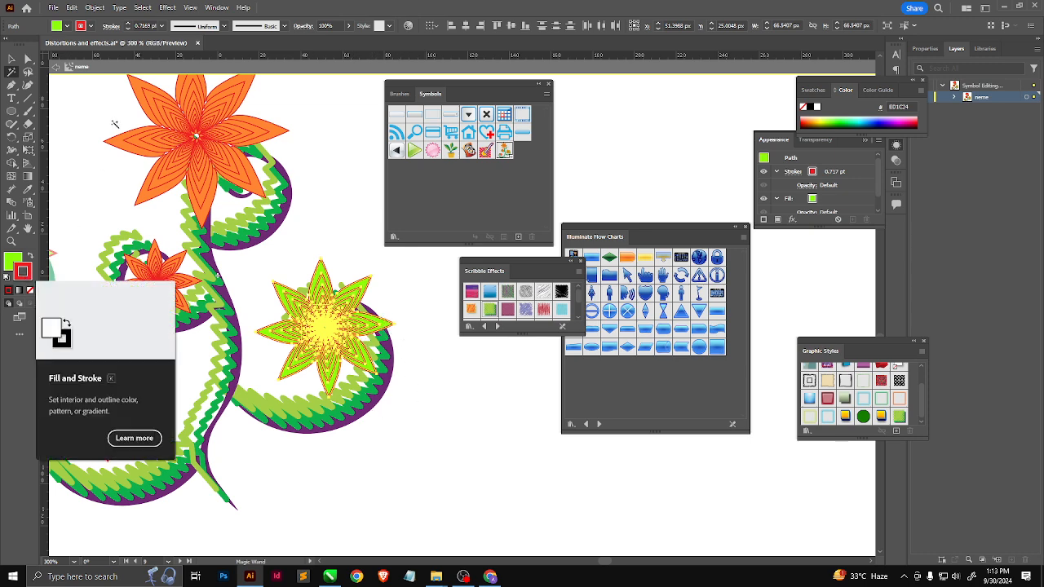
key(slash)
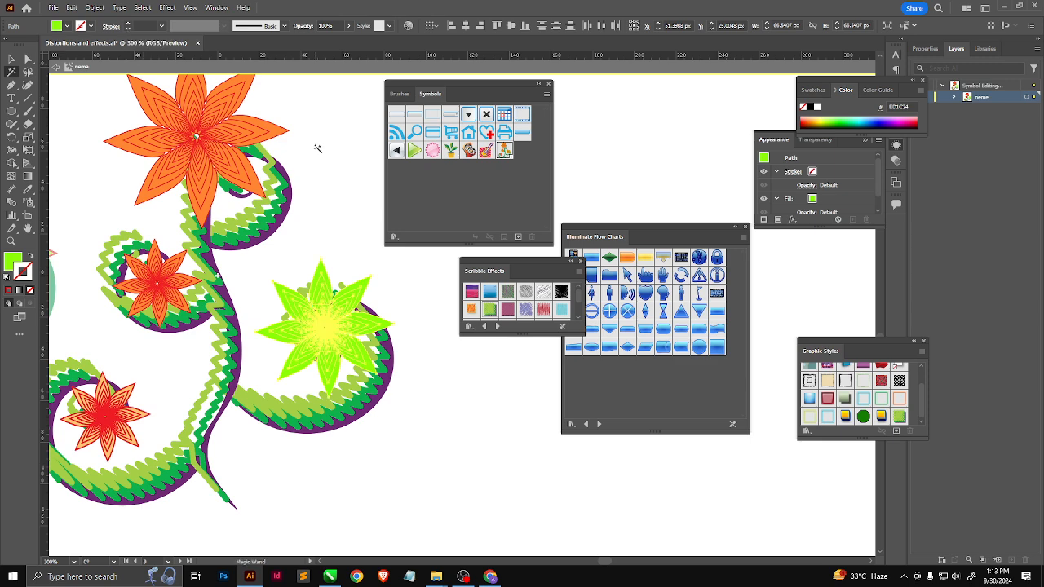
Give the lime-green petals of the right-hand flower a red stroke of 0.5 pt and deselect them.
click(315, 140)
click(304, 306)
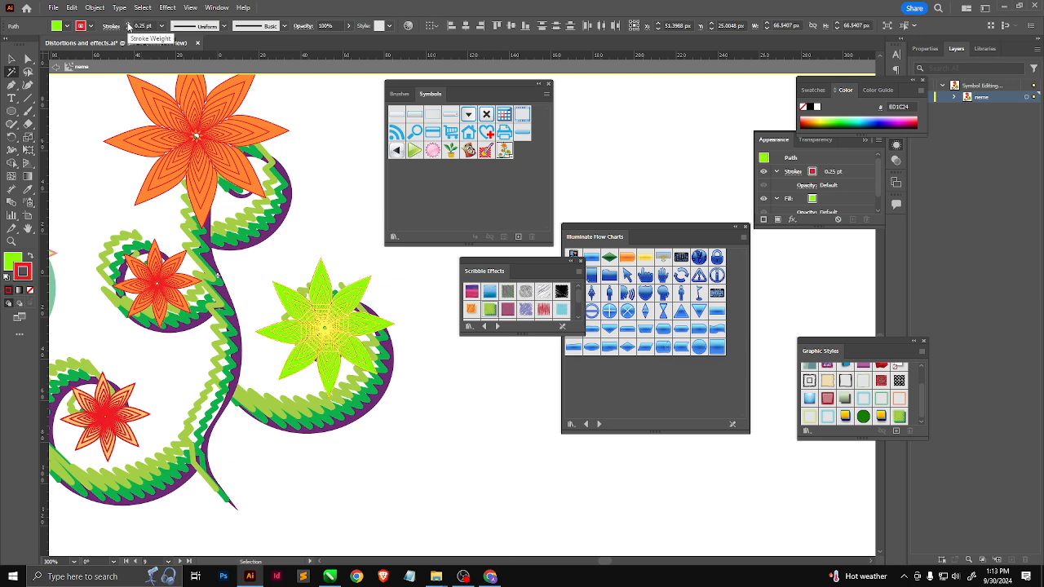
click(128, 23)
key(y)
click(359, 210)
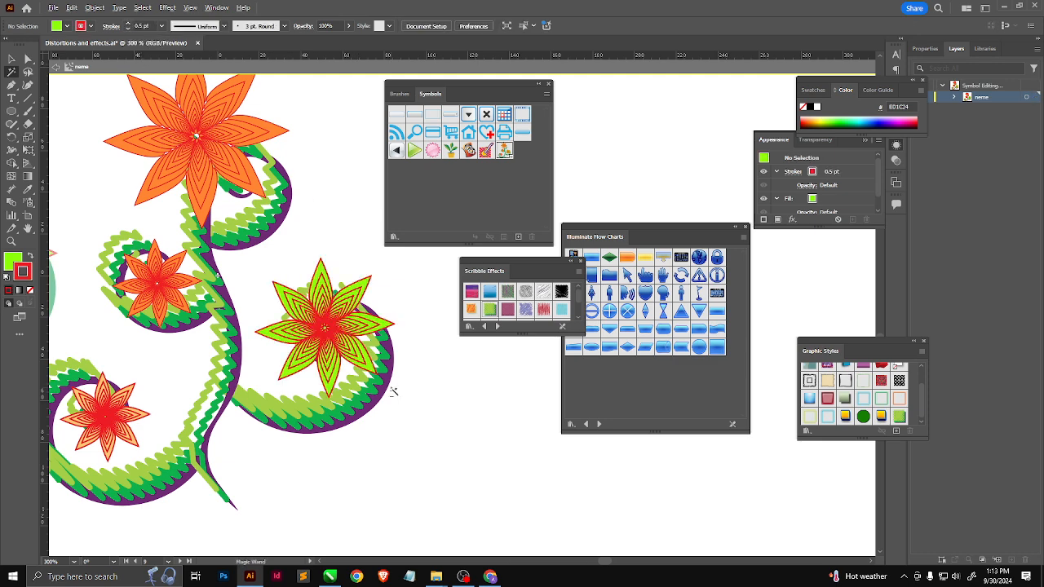
Exit symbol editing so the neme changes apply to all its instances on the Symbols artboard.
scroll(391, 390, down, 2)
key(v)
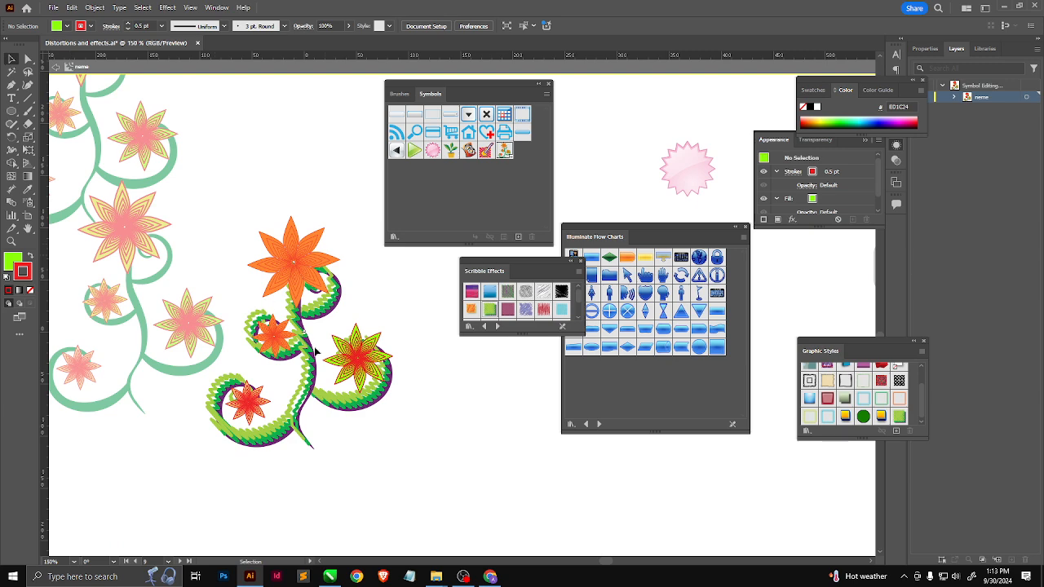
drag(432, 429, 431, 403)
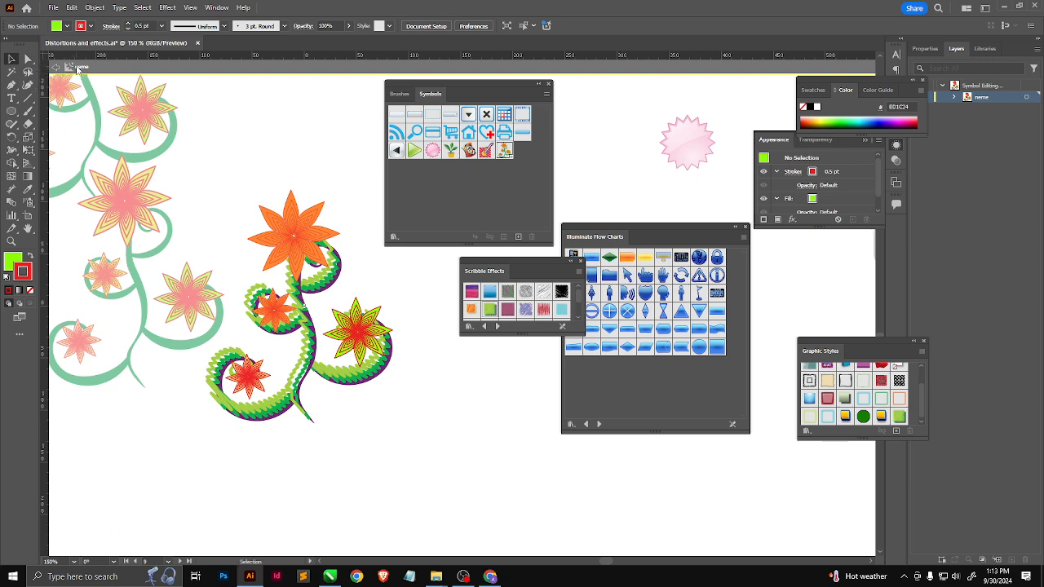
click(55, 67)
drag(188, 211, 320, 349)
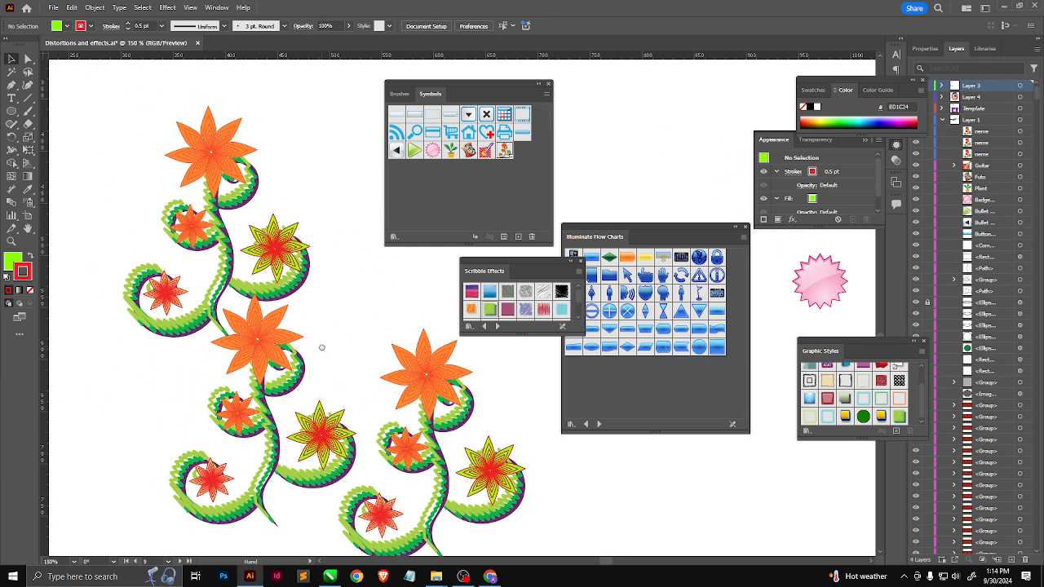
Move the three neme flower instances farther left and place a fourth instance beside the upper one.
drag(224, 174, 147, 144)
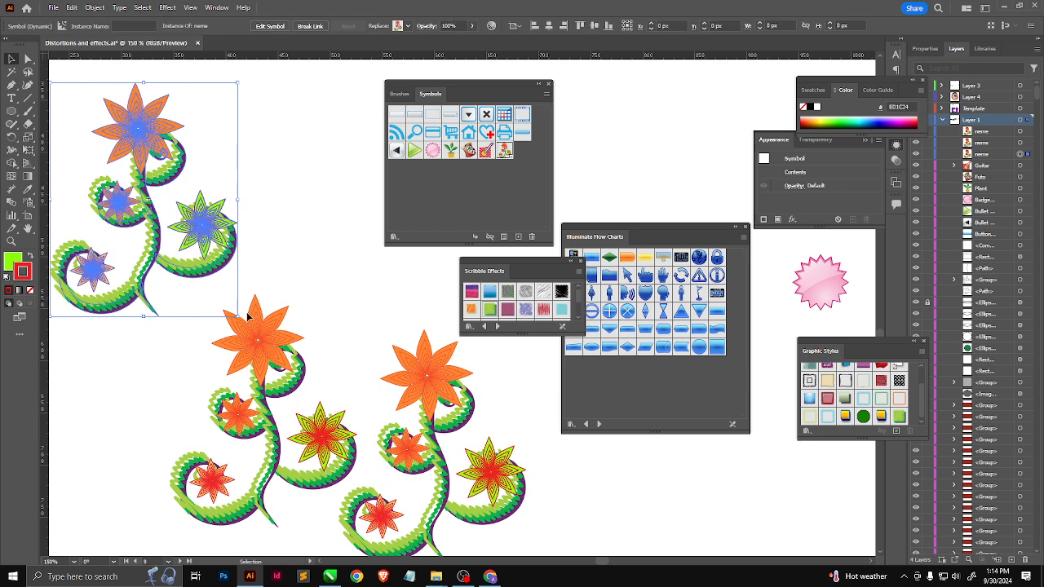
drag(253, 342, 187, 335)
drag(431, 388, 370, 308)
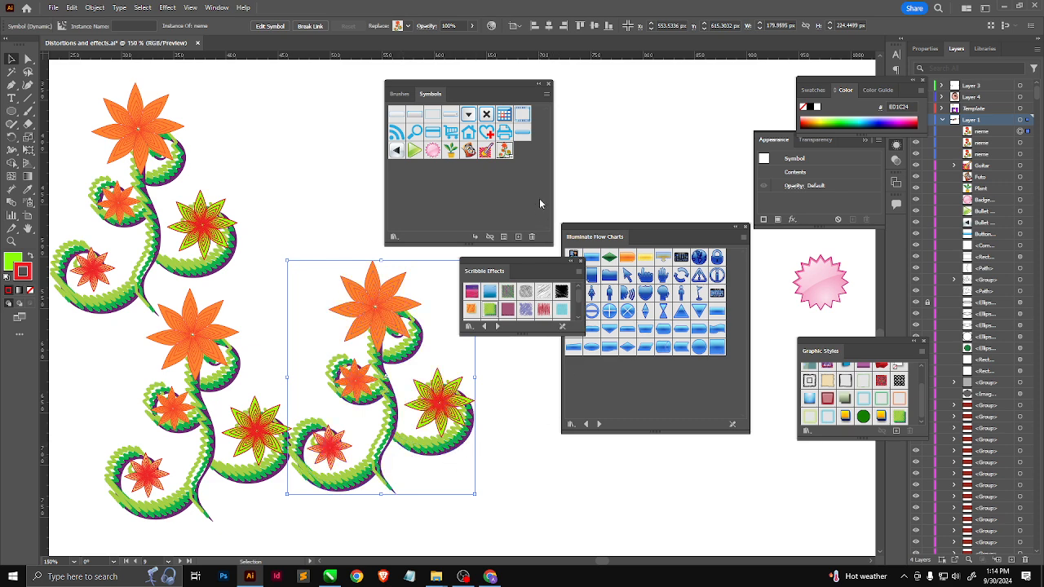
drag(505, 155, 334, 167)
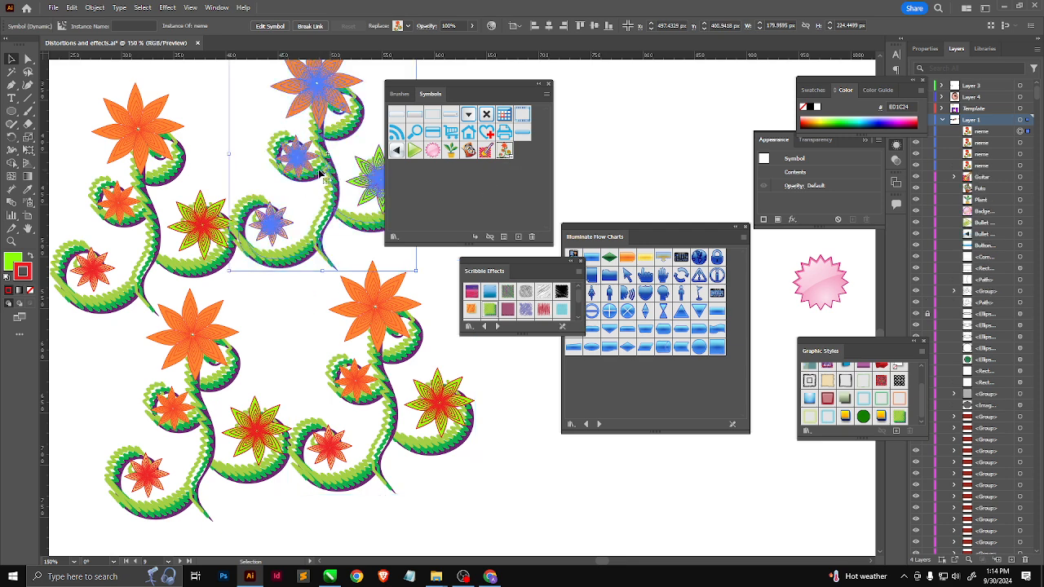
Break the upper-left neme flower instance's link to its symbol.
click(160, 243)
right_click(156, 239)
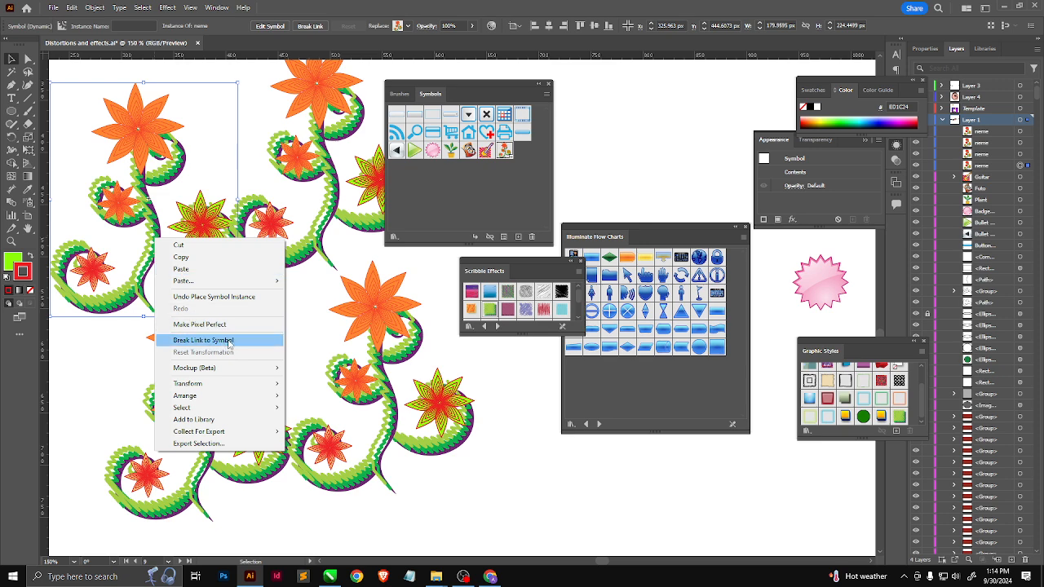
click(228, 341)
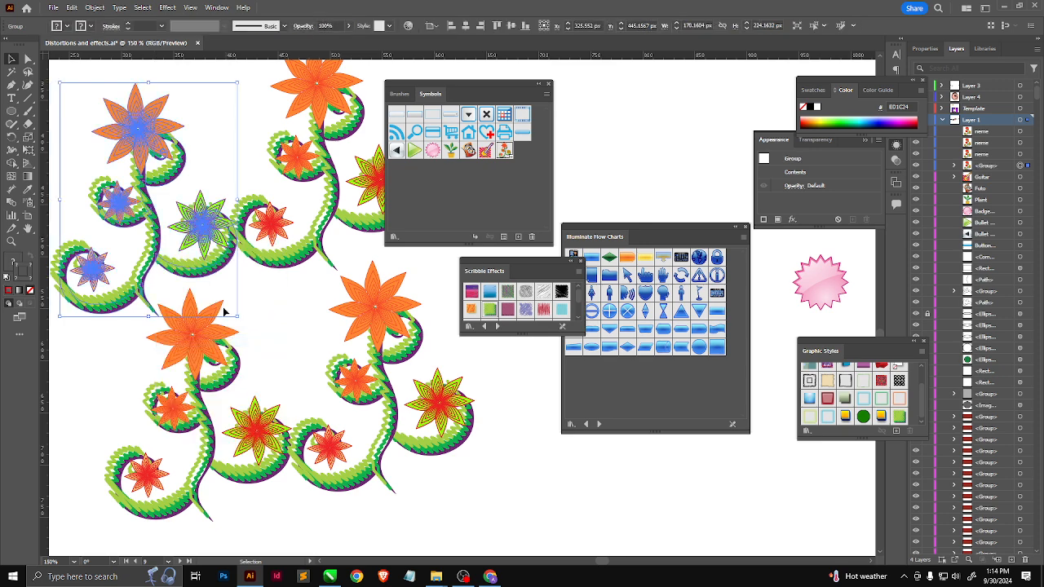
Ungroup the unlinked flower artwork, move it slightly up and to the right, and deselect it.
click(196, 172)
click(139, 147)
right_click(152, 145)
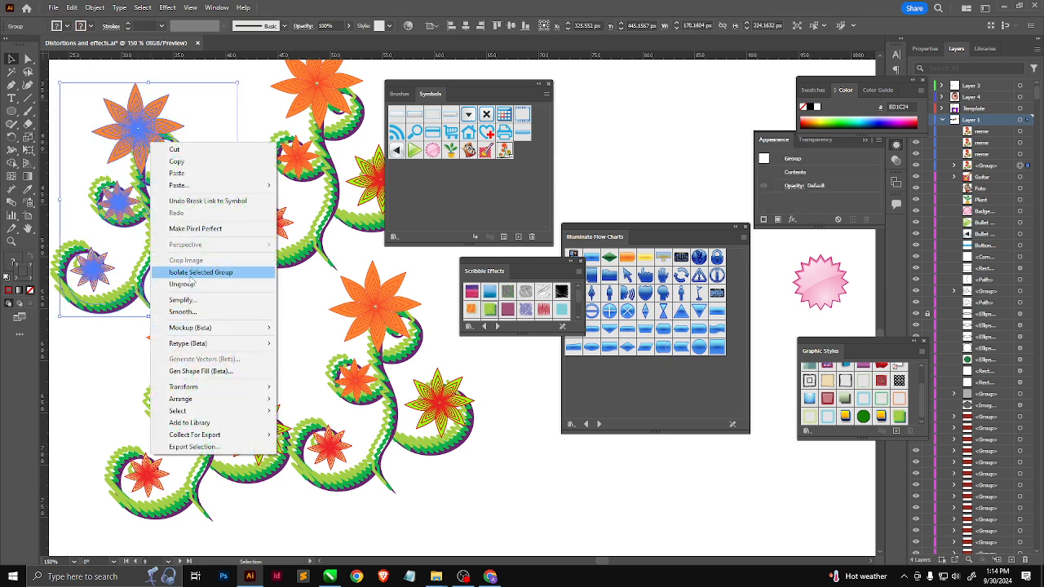
click(183, 284)
click(208, 124)
click(160, 132)
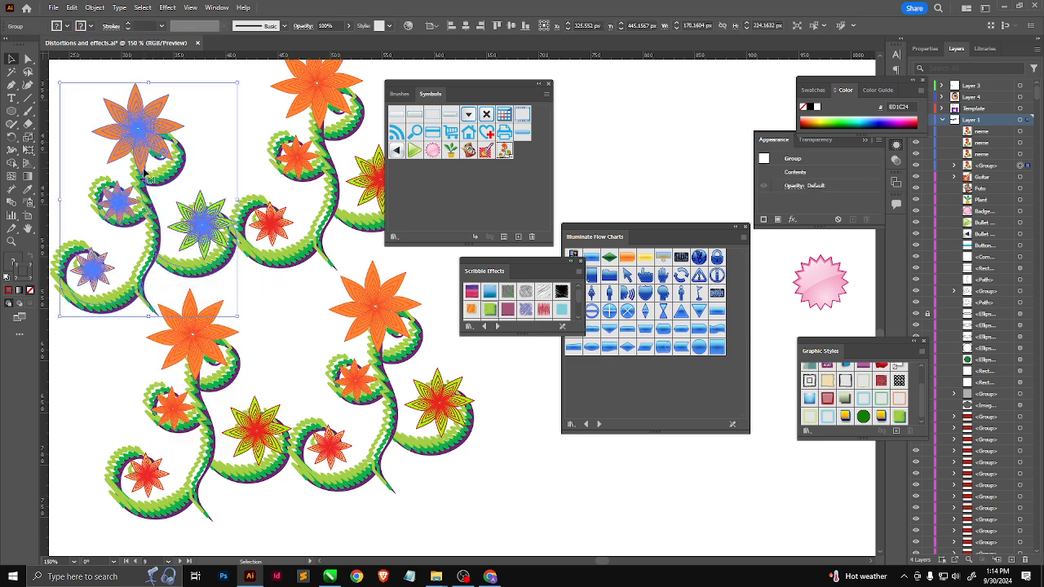
drag(134, 139, 141, 114)
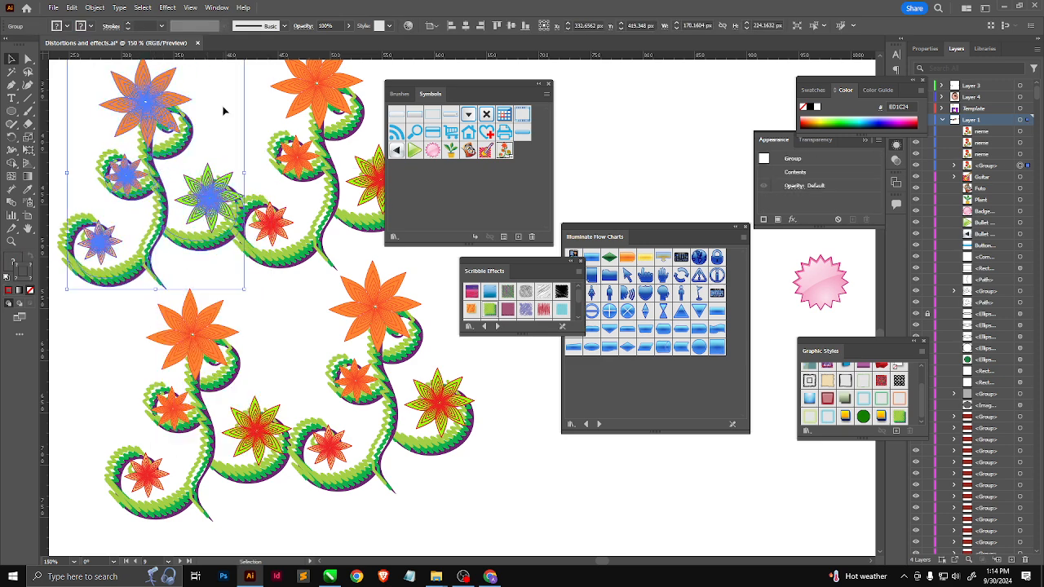
click(261, 371)
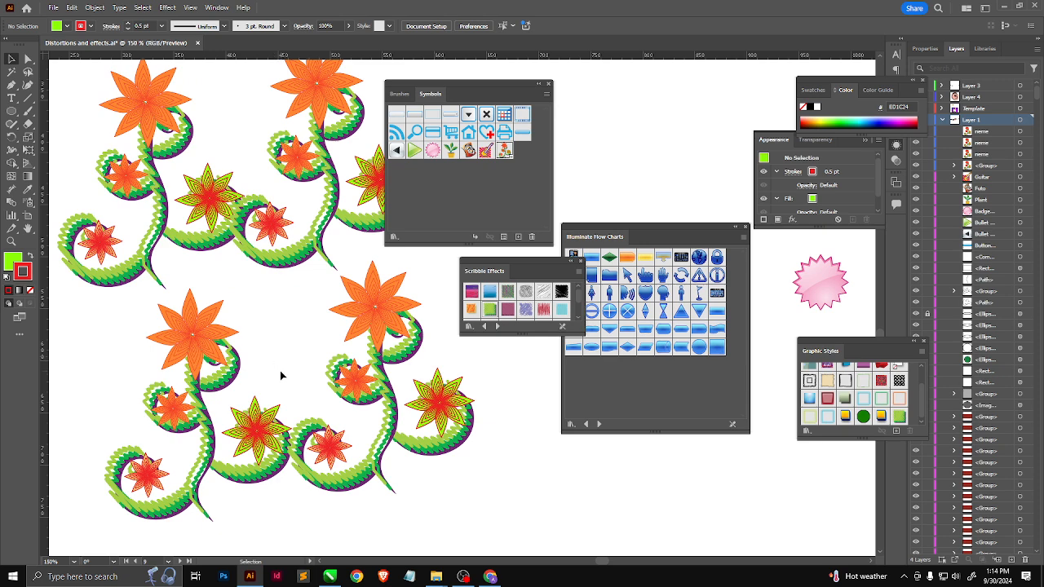
Select all four flowers on the Symbols artboard and delete them.
scroll(258, 471, down, 2)
drag(349, 324, 146, 517)
key(Delete)
Save the document's symbols as a symbol library named new123 in the default Symbols folder.
scroll(195, 192, up, 1)
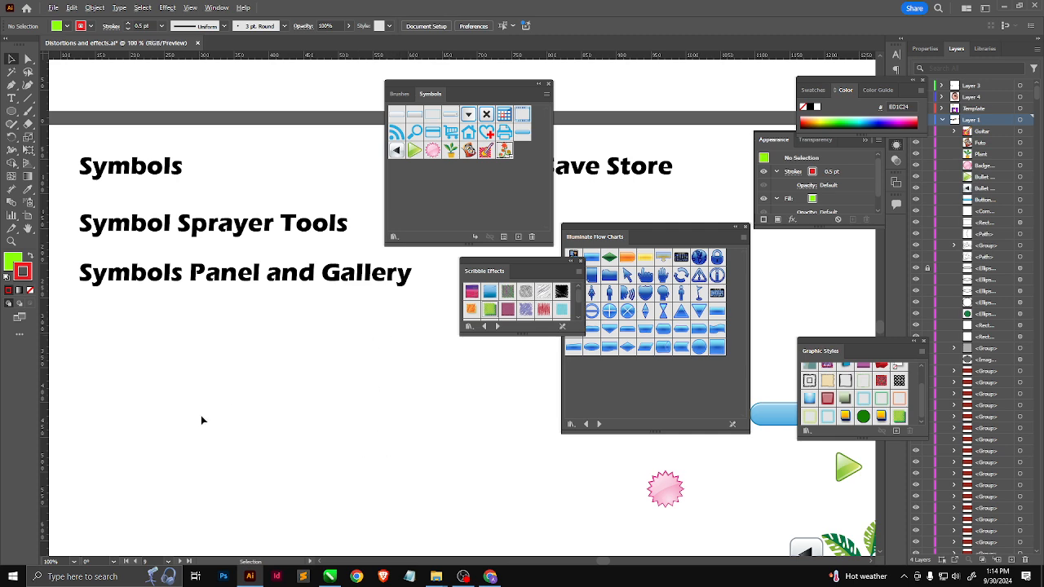
scroll(201, 415, down, 1)
key(a)
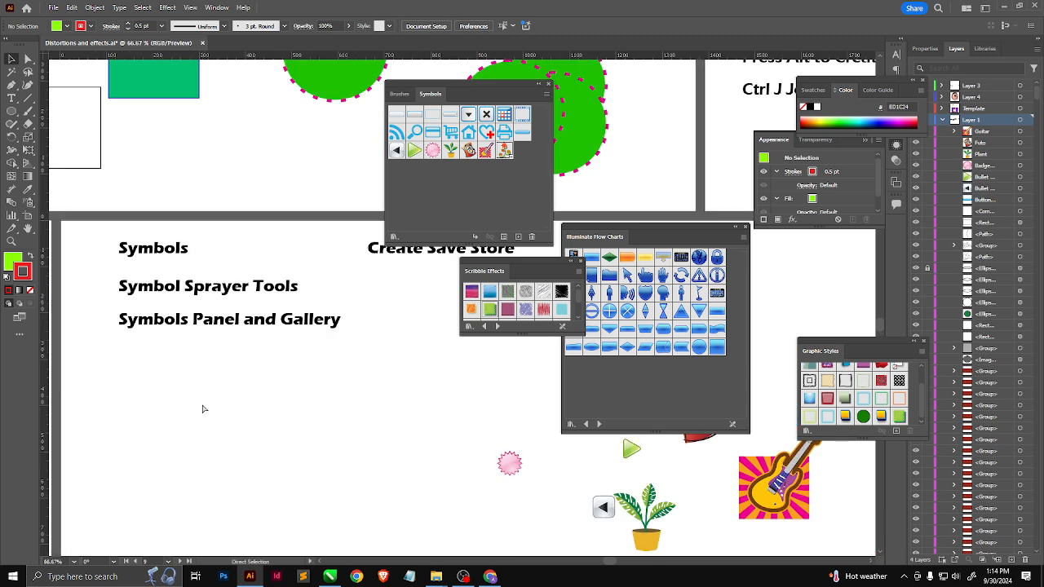
drag(356, 329, 242, 366)
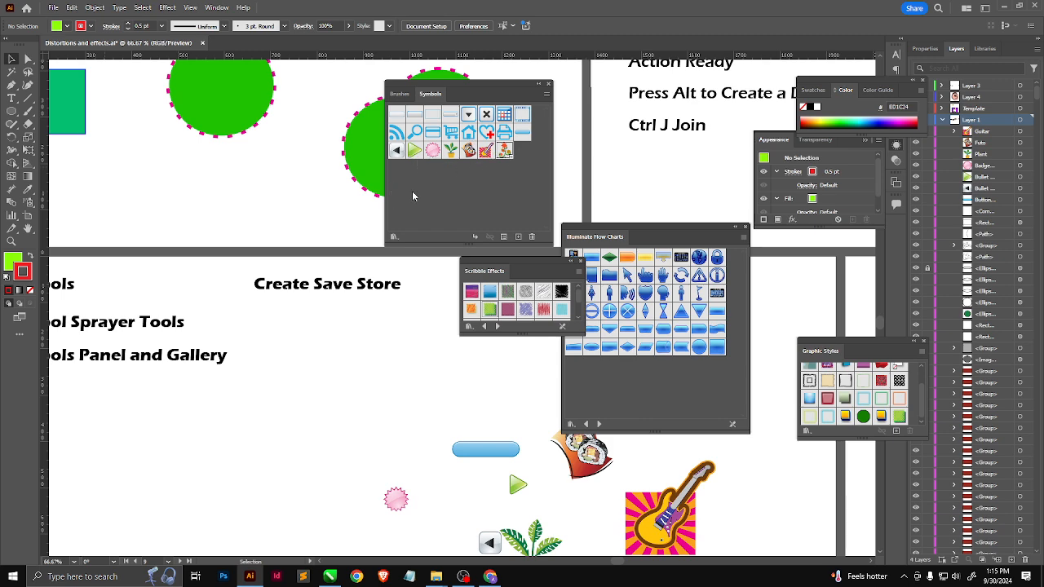
click(395, 241)
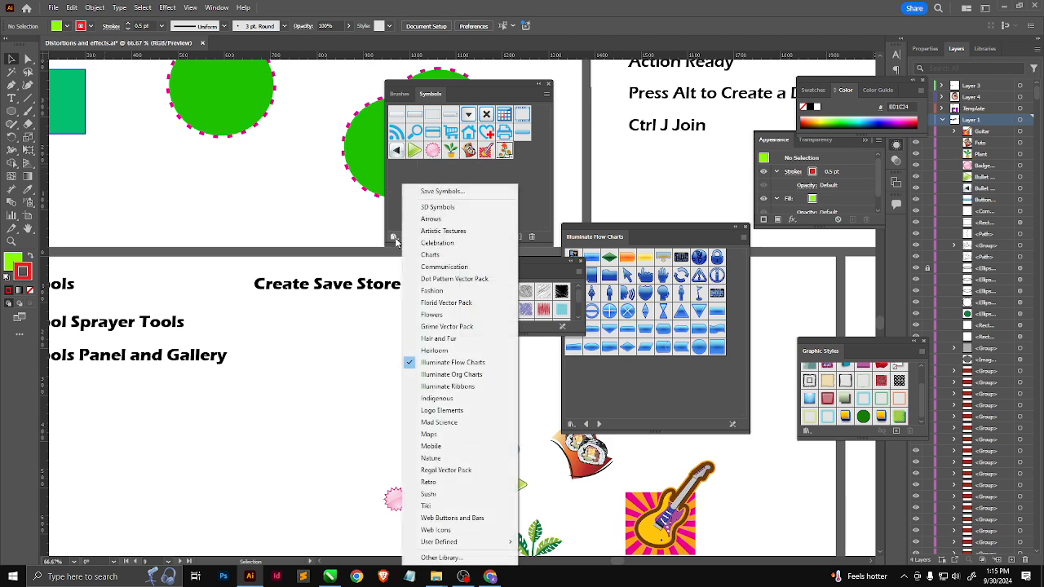
click(457, 193)
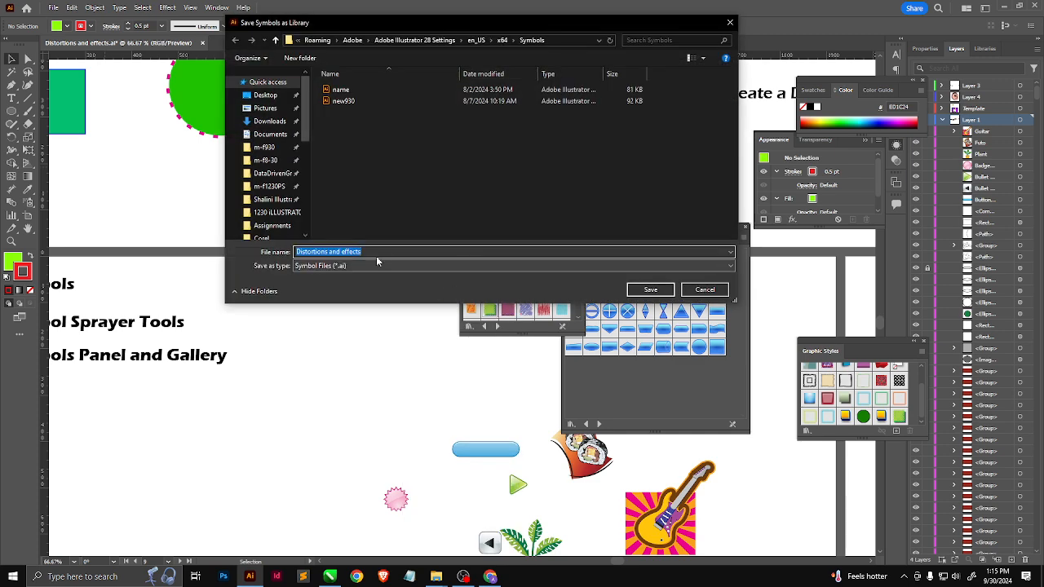
text(n)
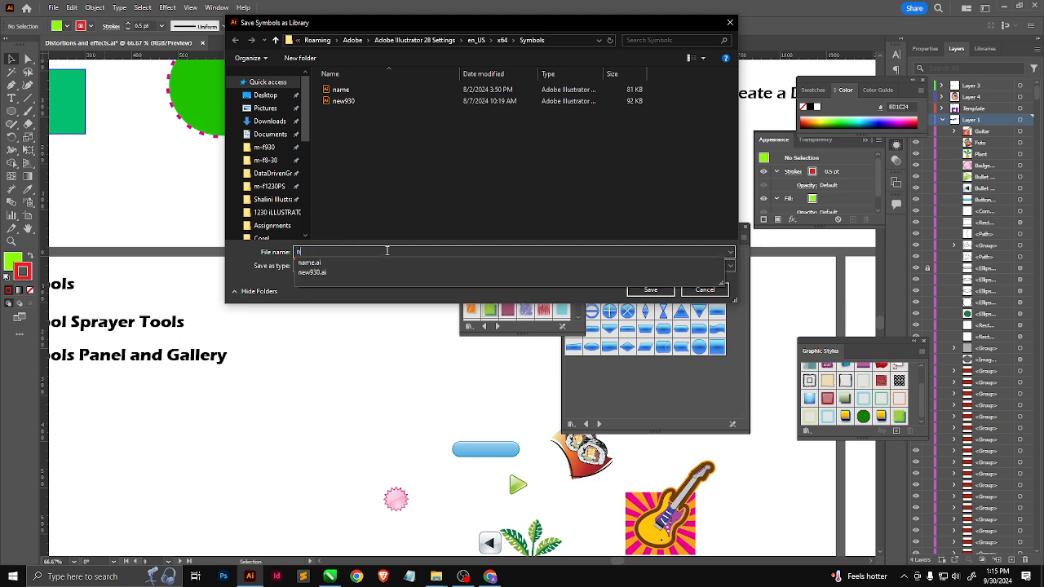
text(ew123)
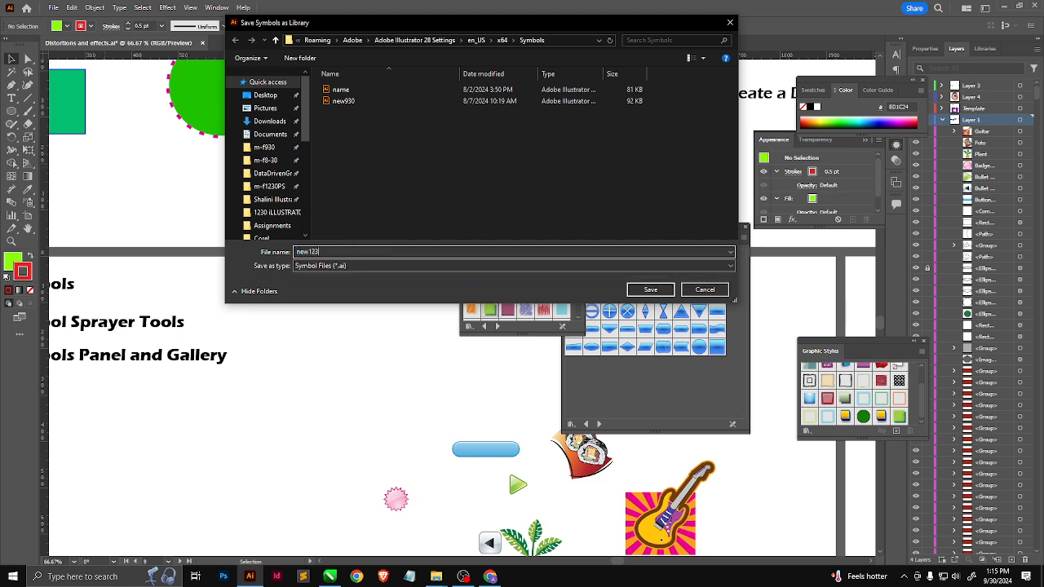
click(645, 290)
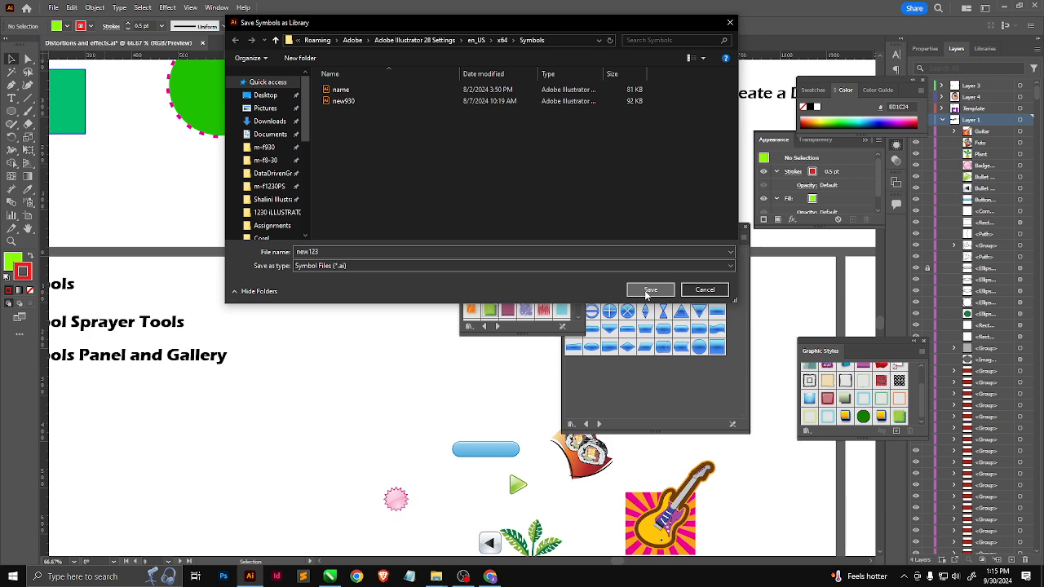
click(648, 291)
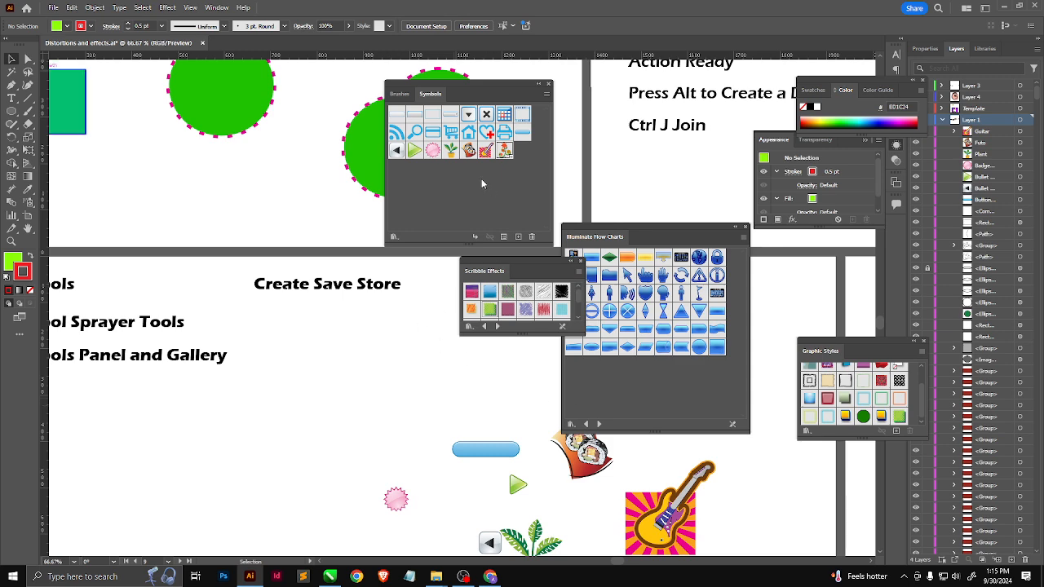
Open the user-defined new123 symbol library to check its contents and close it.
click(394, 236)
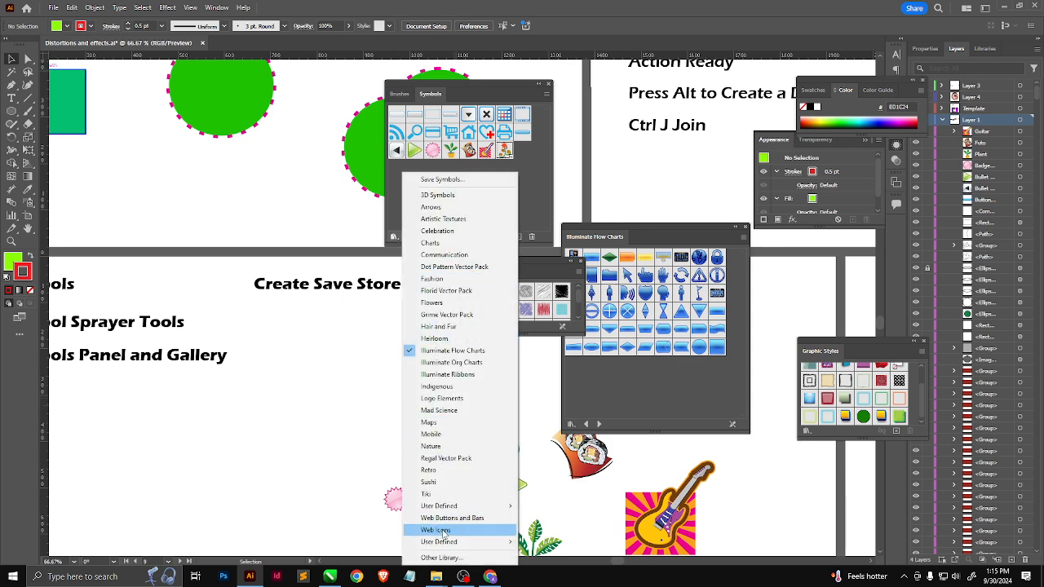
mouse_move(441, 543)
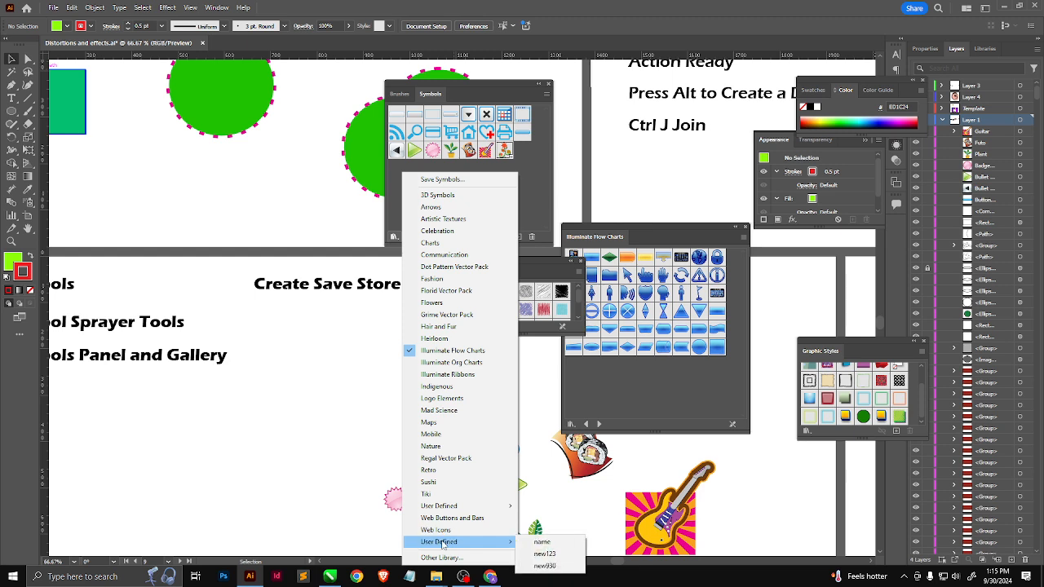
click(545, 553)
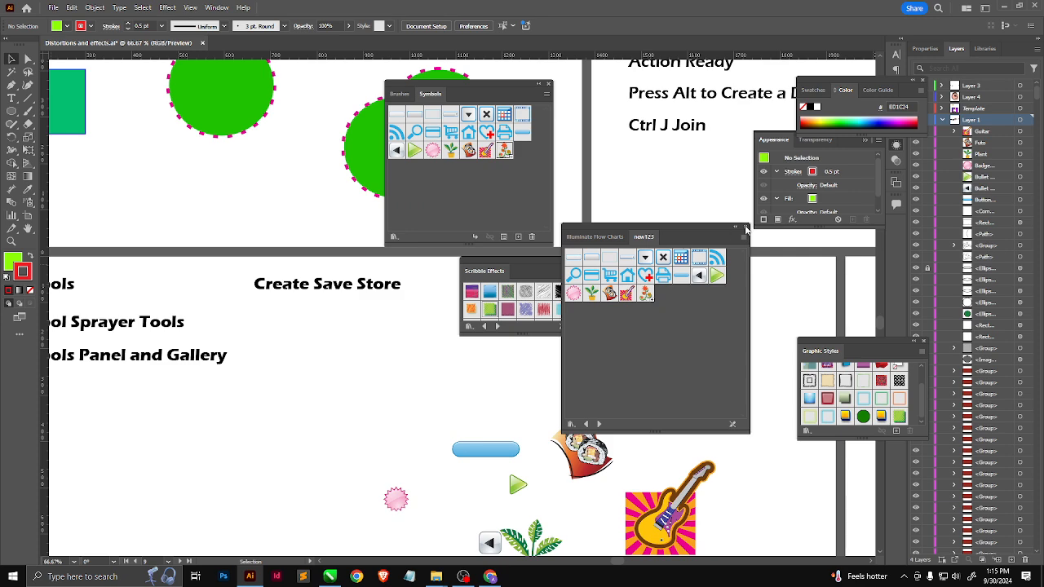
click(744, 227)
Create a new 1920 x 1080 px Web-Large document and open the user-defined new123 symbol library in it.
key(ctrl+n)
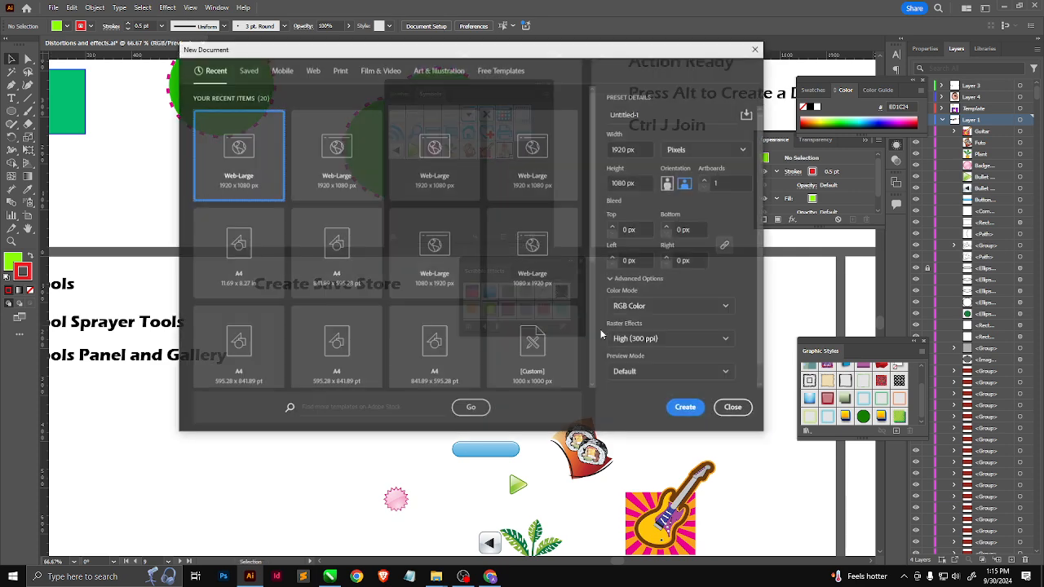
key(Return)
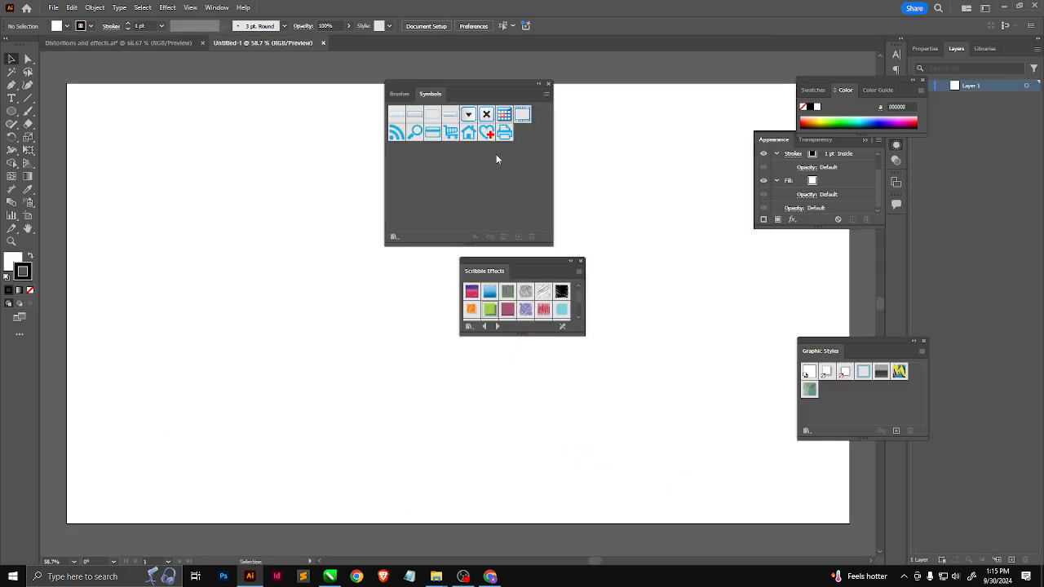
click(393, 236)
mouse_move(467, 543)
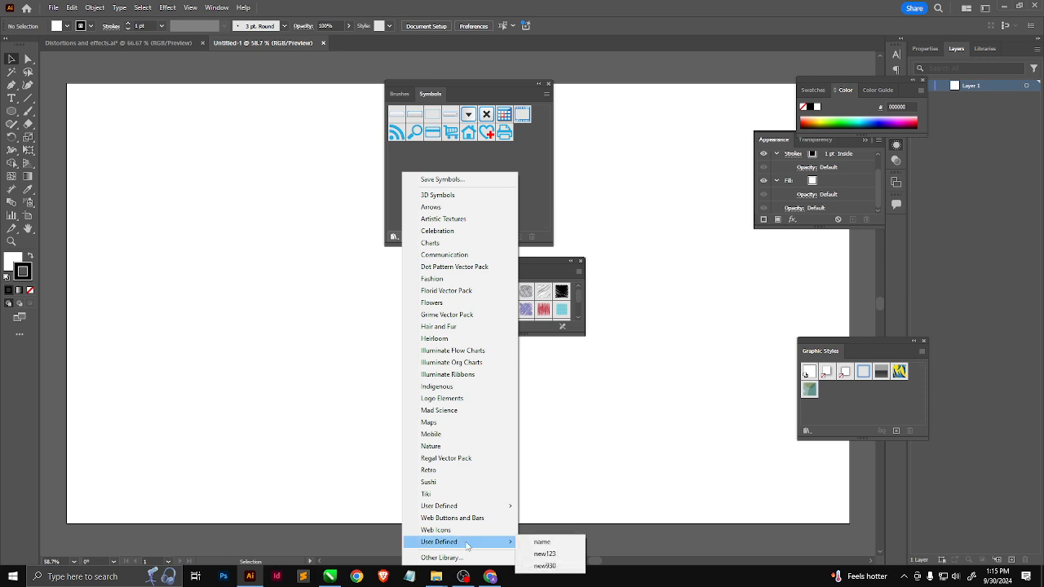
click(546, 553)
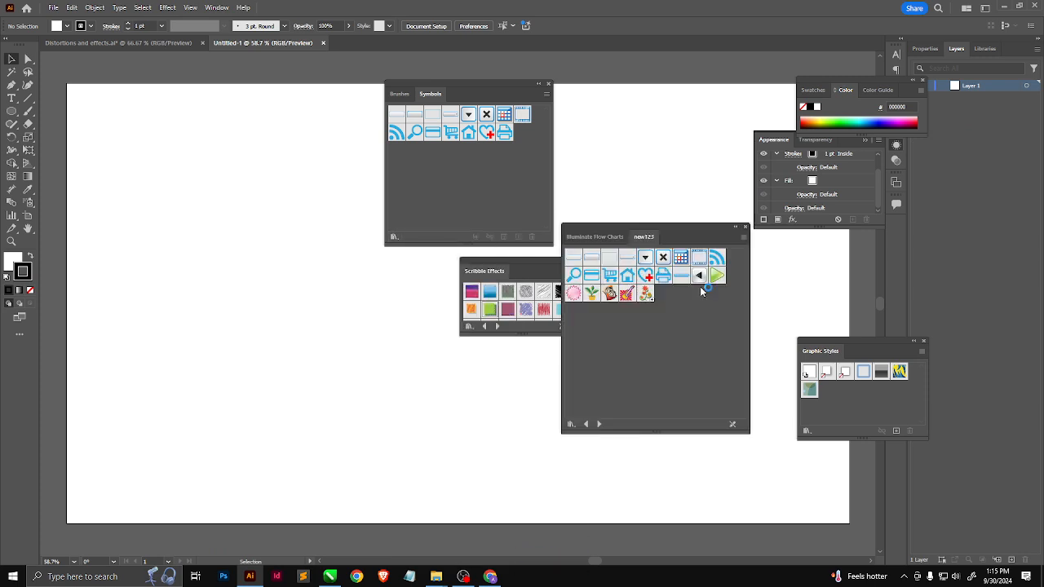
Place two instances of the flower symbol from the new123 library on the artboard and delete the second one.
drag(645, 293, 335, 353)
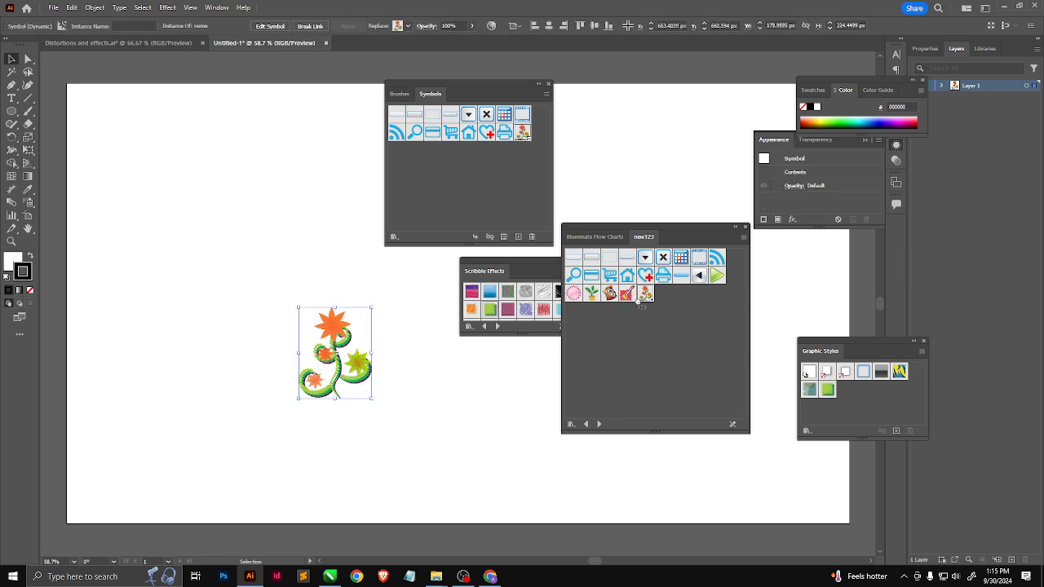
drag(640, 302, 199, 189)
scroll(197, 147, up, 5)
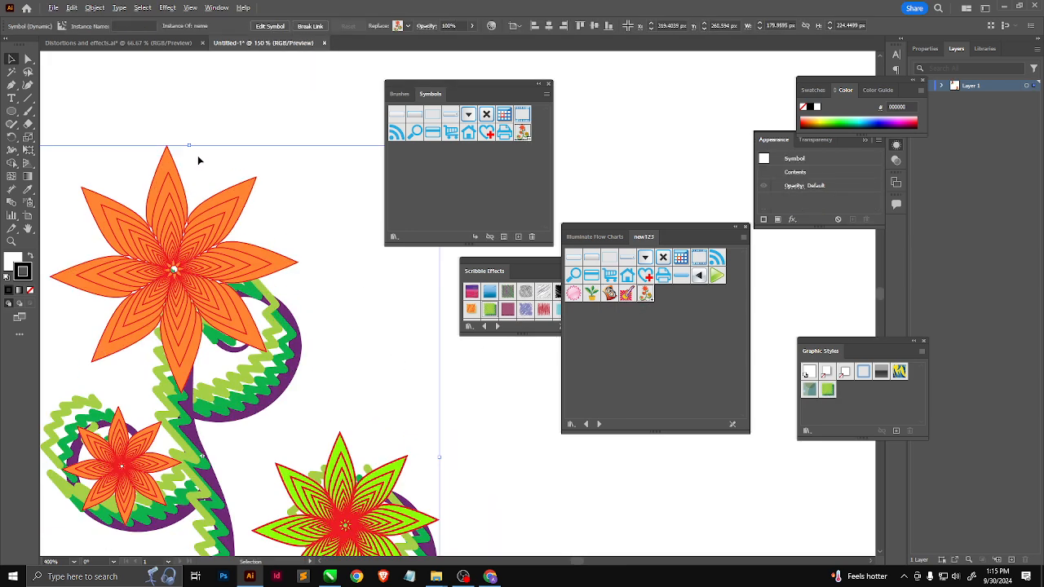
scroll(263, 213, down, 4)
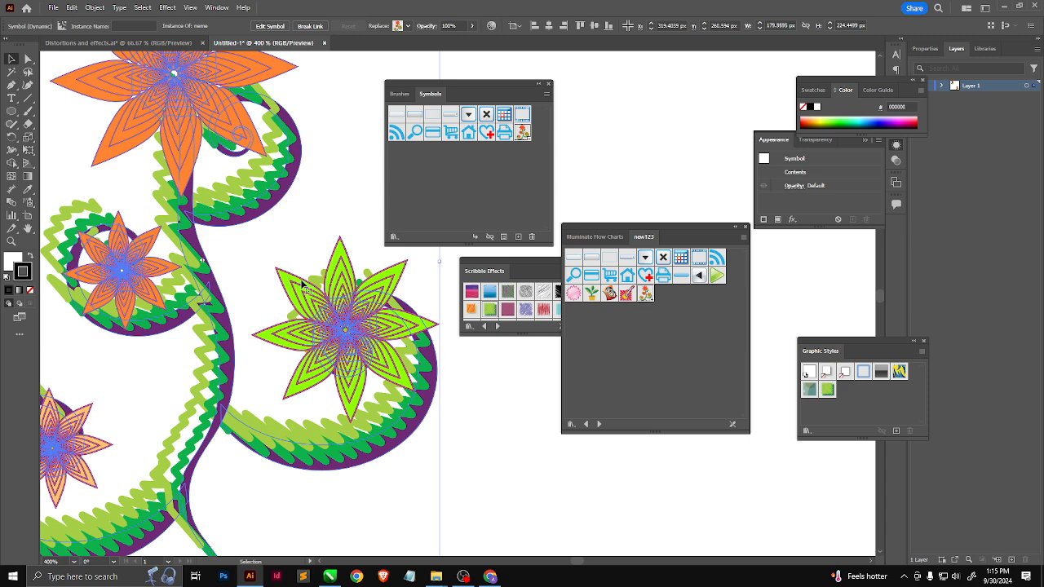
scroll(390, 269, down, 1)
scroll(390, 269, down, 1)
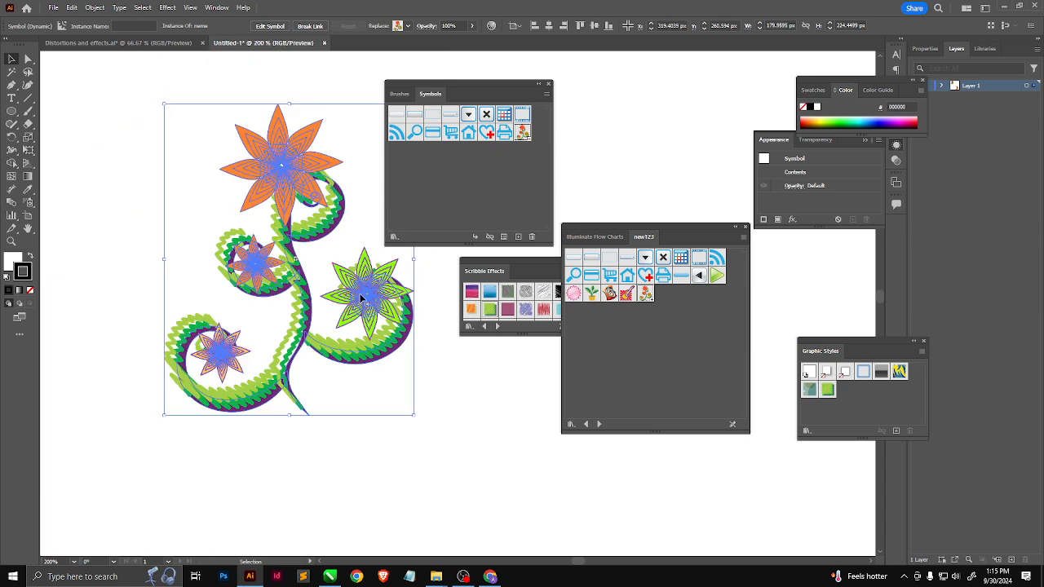
key(Delete)
In the Distortions and effects document, detach the symbolism tools as a floating toolbar and select the Symbol Sprayer tool.
click(176, 42)
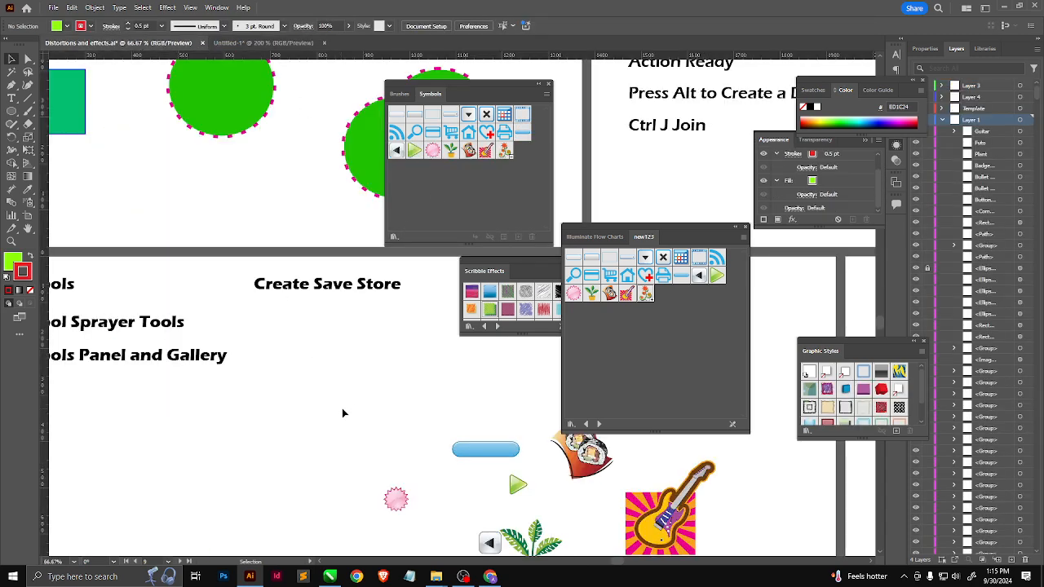
scroll(249, 363, down, 2)
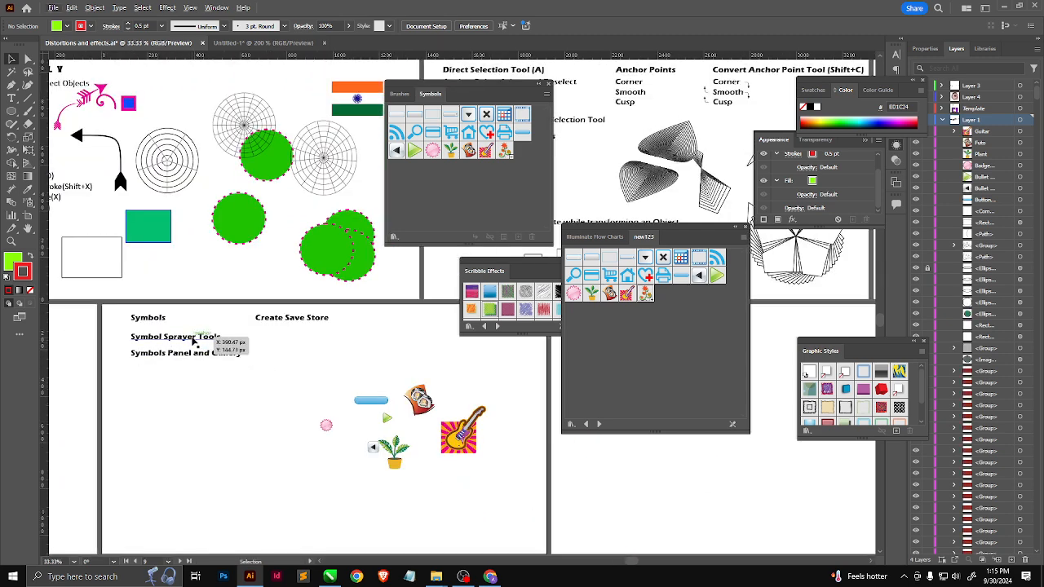
click(29, 204)
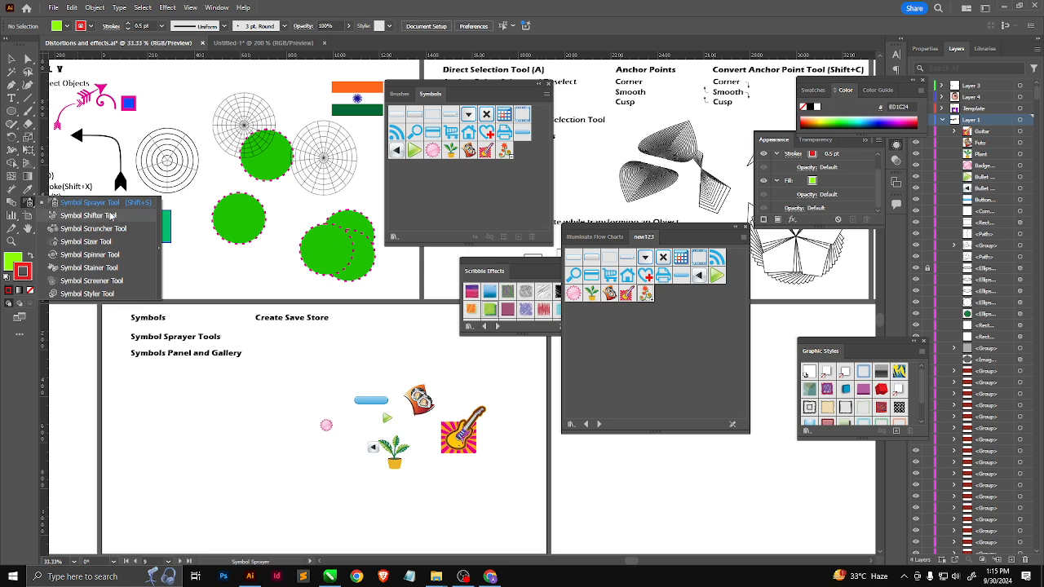
click(160, 248)
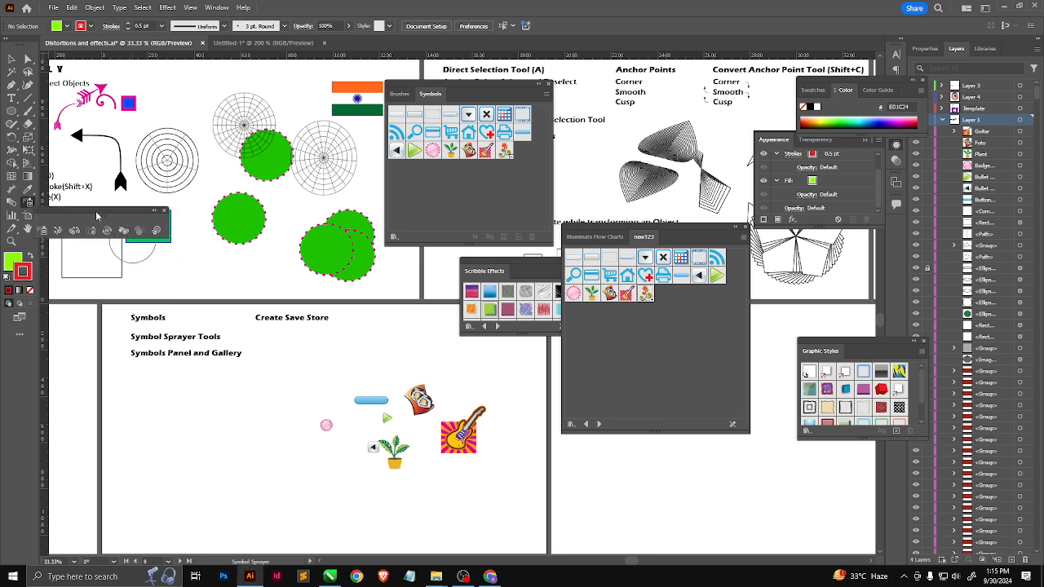
drag(102, 221, 189, 279)
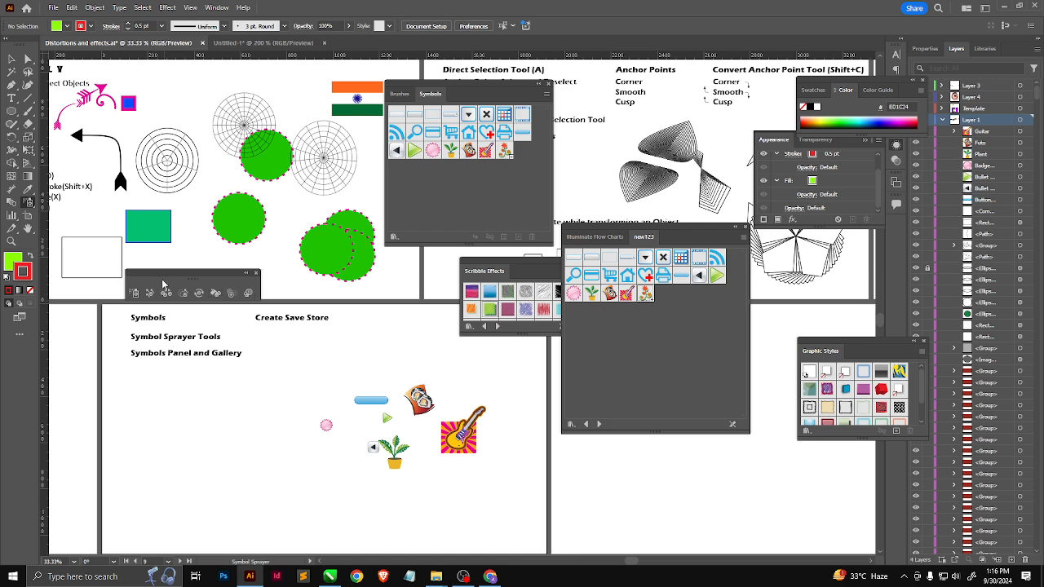
click(28, 202)
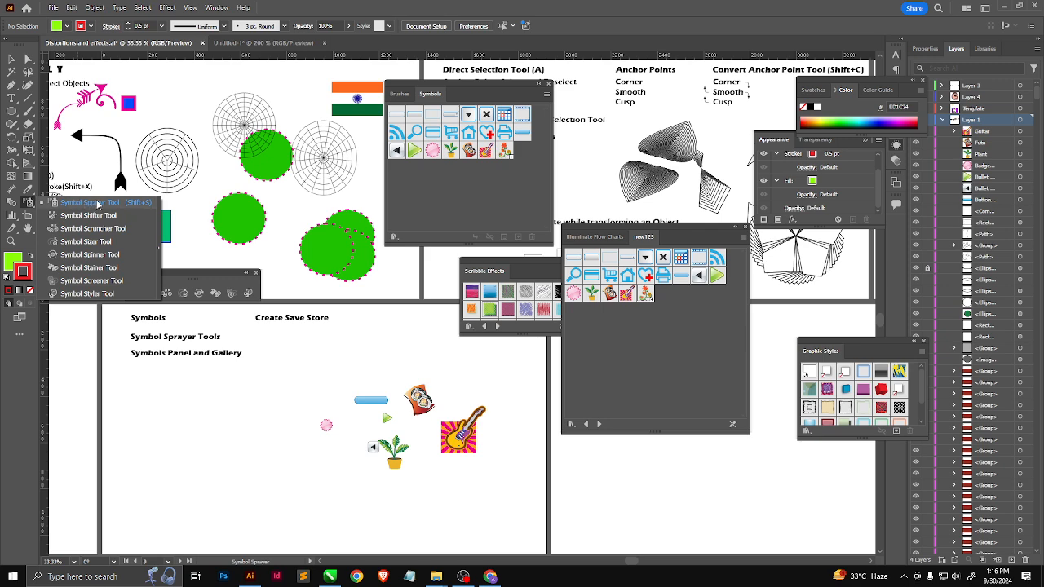
click(118, 204)
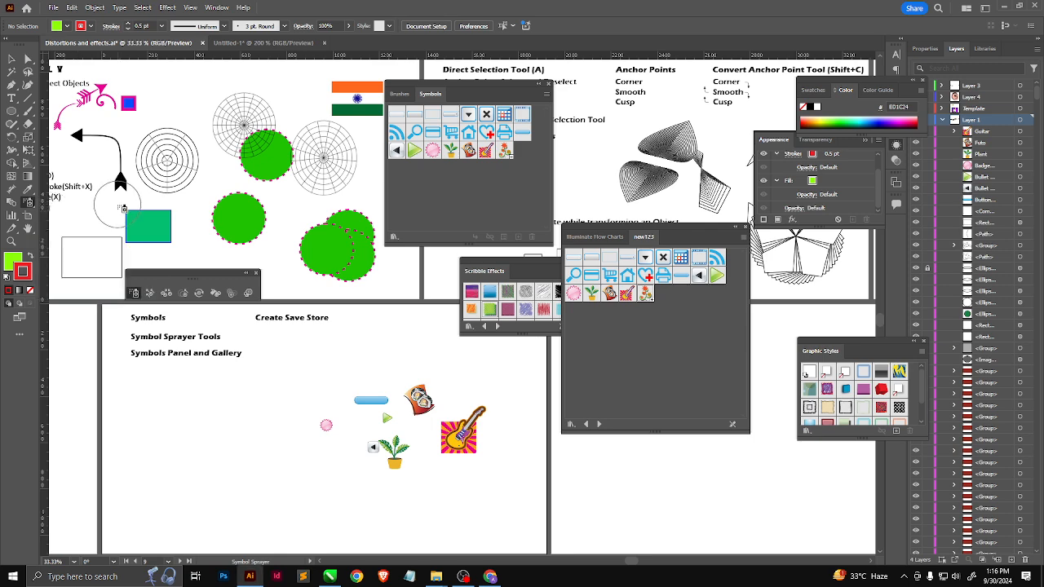
Append "(Shift+S)" to the "Symbol Sprayer Tools" heading and activate the Symbol Sprayer tool.
click(15, 100)
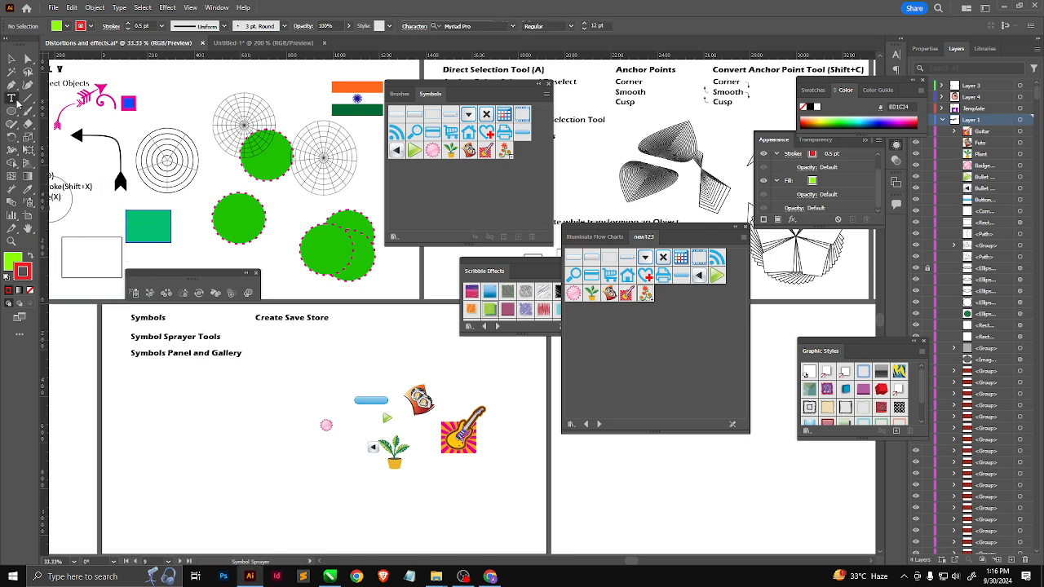
scroll(214, 379, up, 4)
click(326, 237)
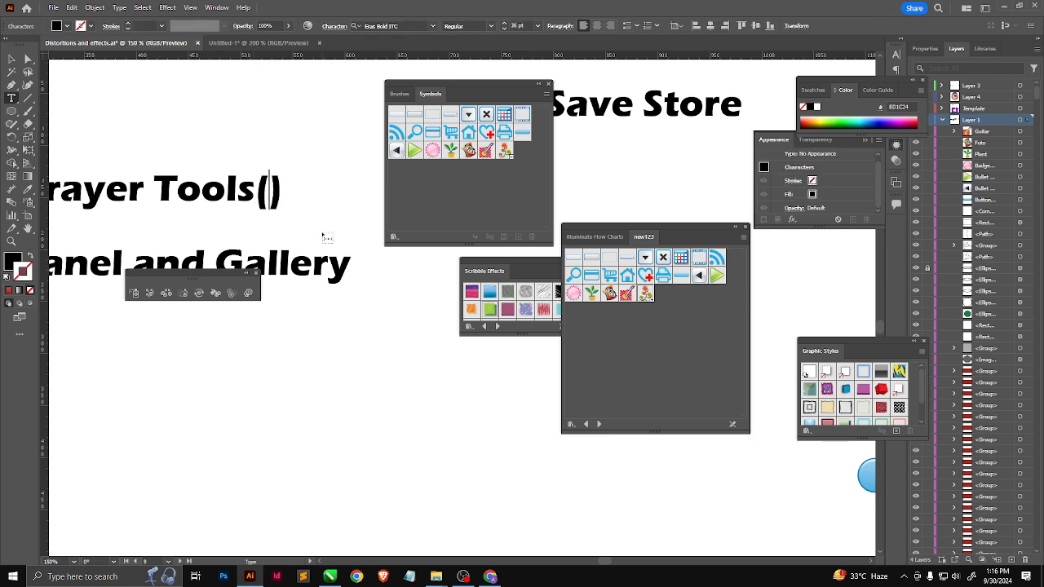
text(Shift+)
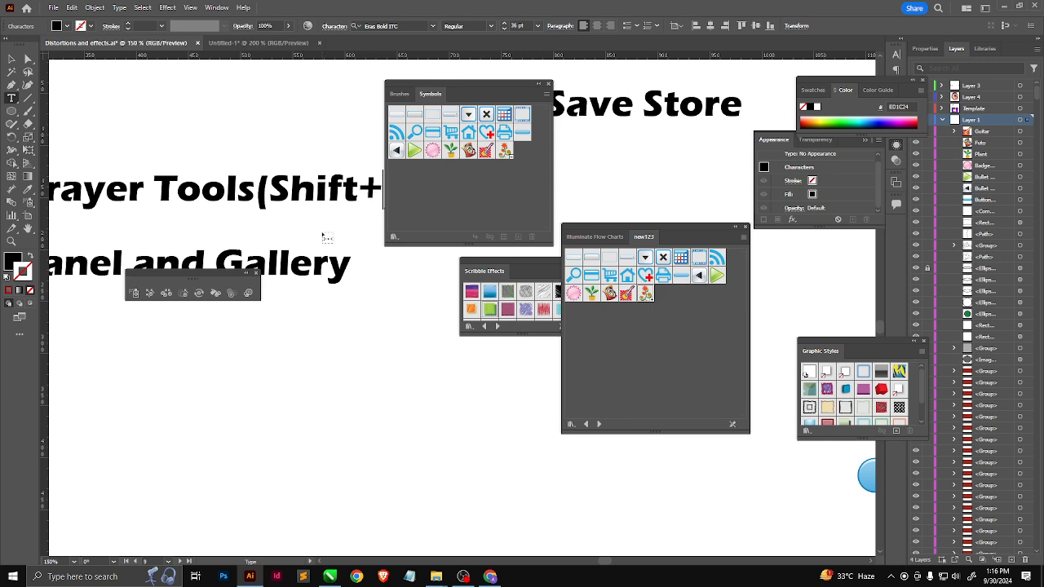
scroll(298, 245, down, 3)
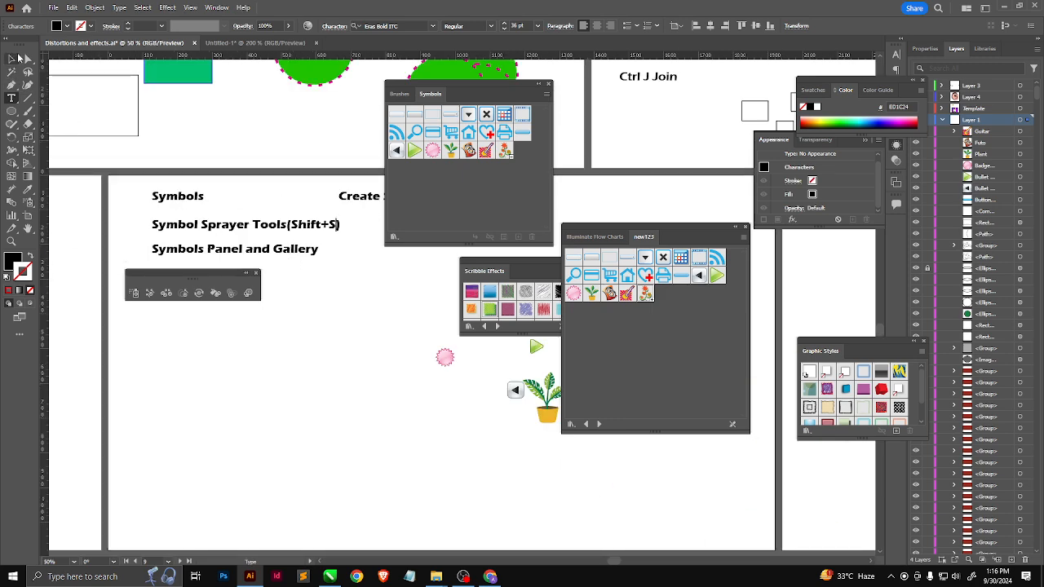
click(17, 57)
key(shift+s)
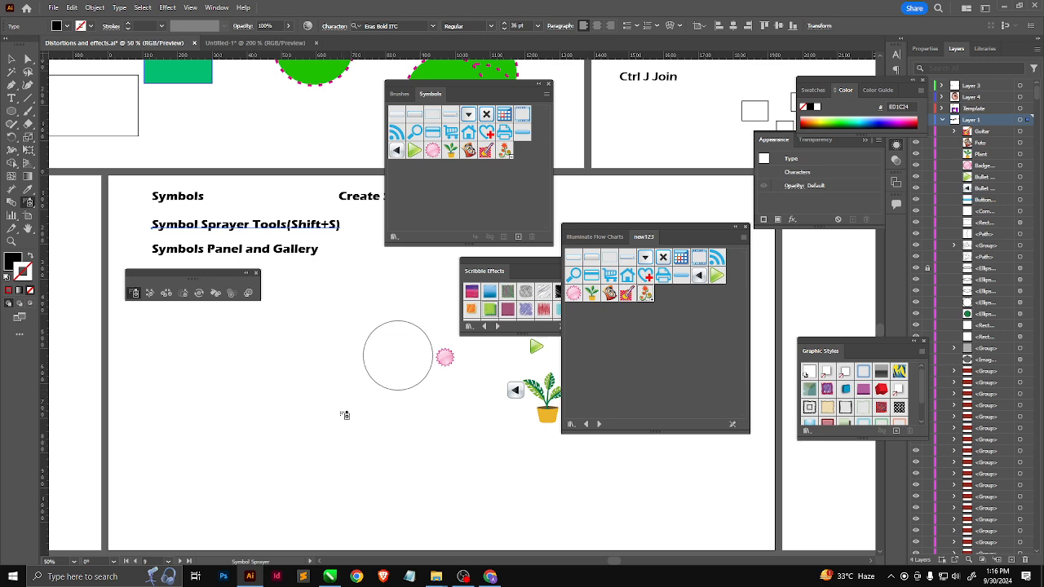
drag(349, 412, 249, 442)
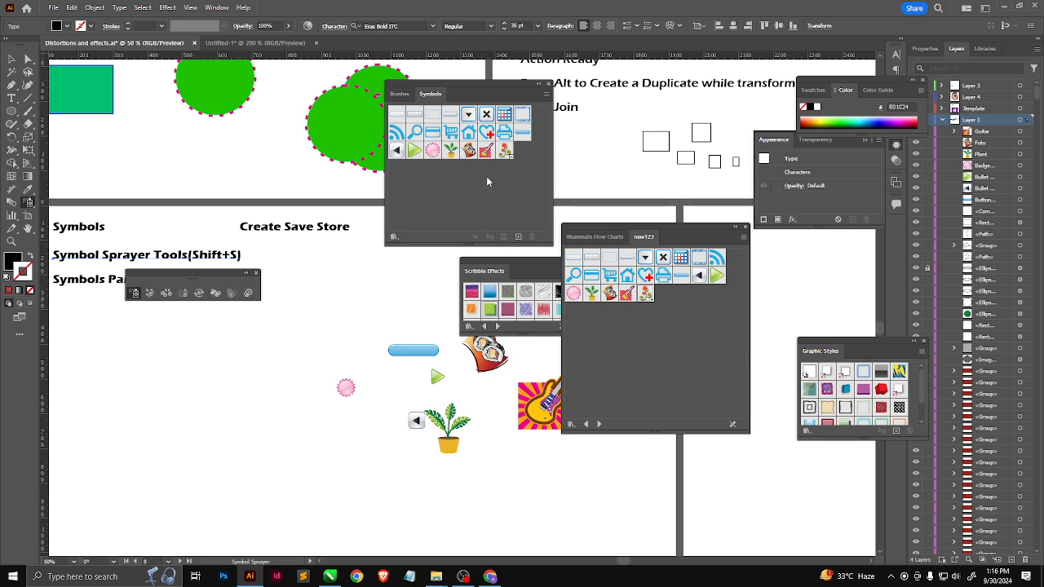
Browse the symbol libraries, replace Illuminate Flow Charts with the Flowers library, and choose its orange long-stemmed flower.
click(602, 424)
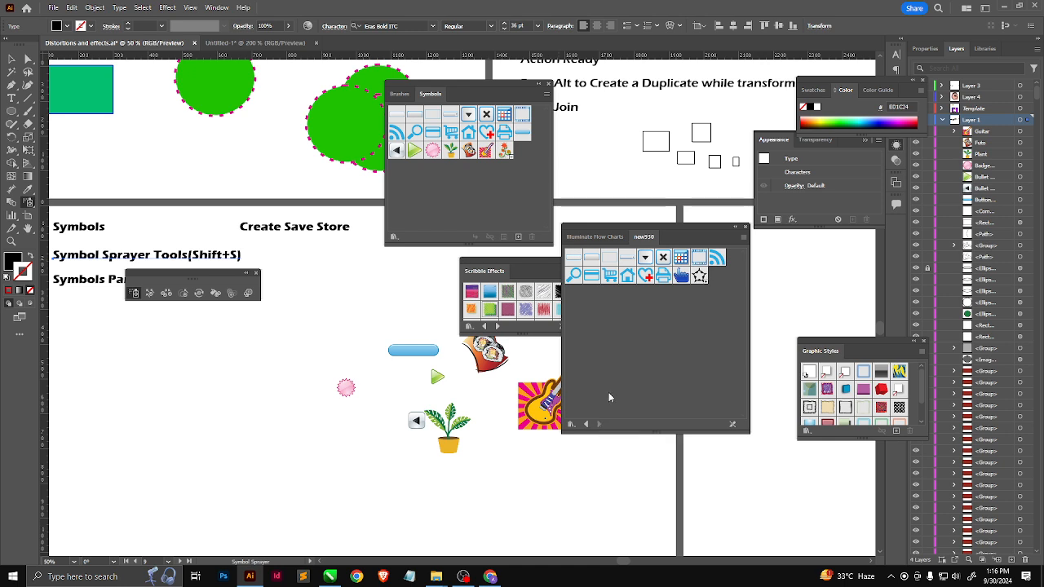
click(593, 237)
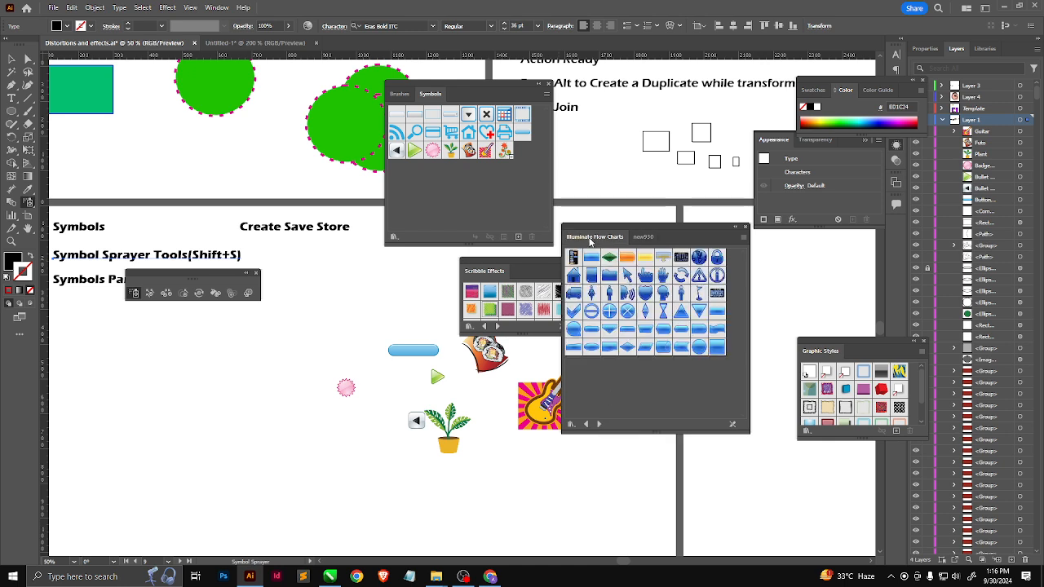
click(588, 424)
click(588, 424)
click(588, 424)
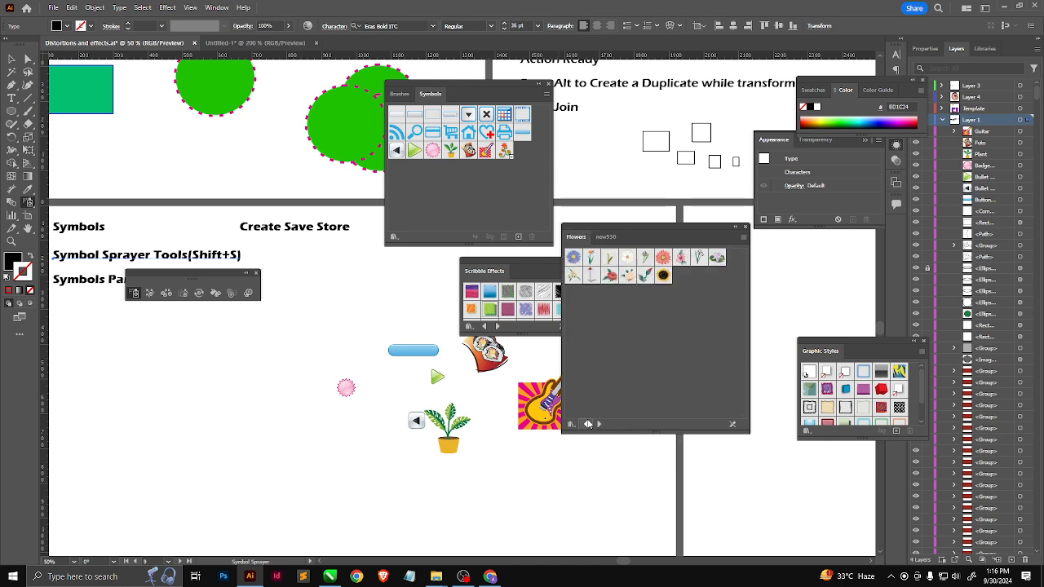
click(588, 424)
click(599, 424)
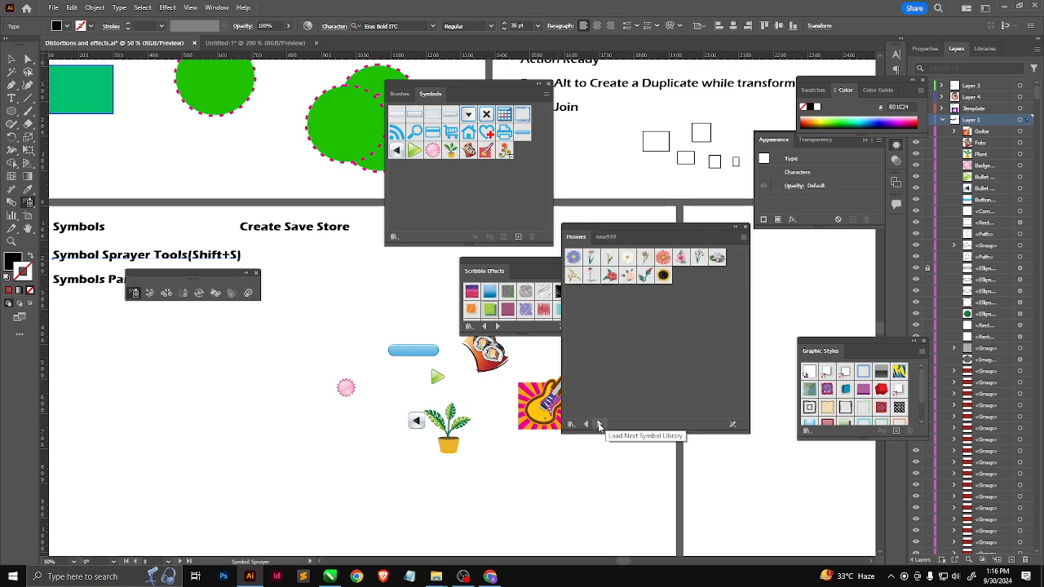
click(599, 424)
click(599, 424)
click(599, 424)
click(586, 424)
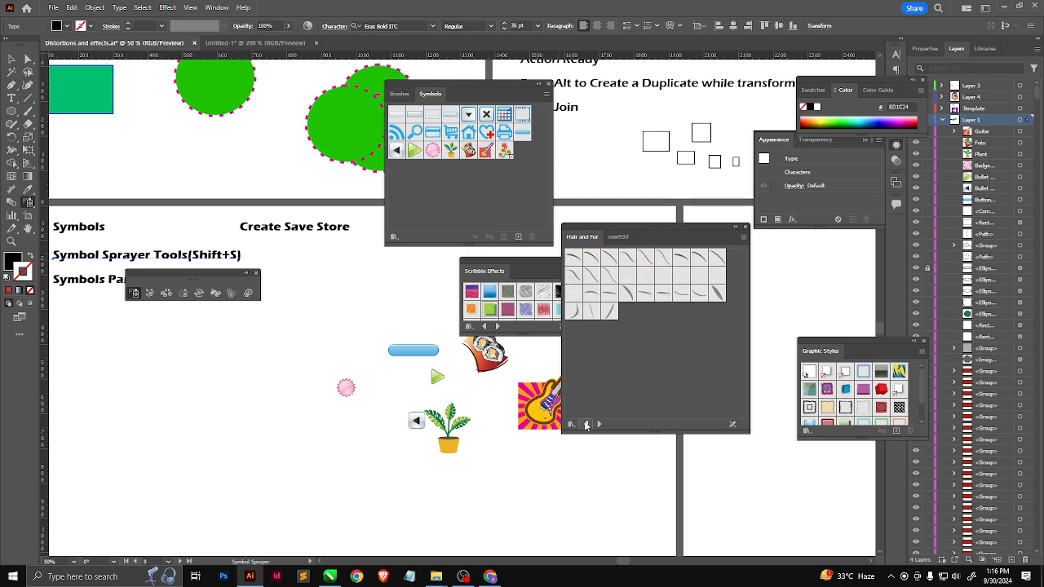
click(587, 424)
click(587, 424)
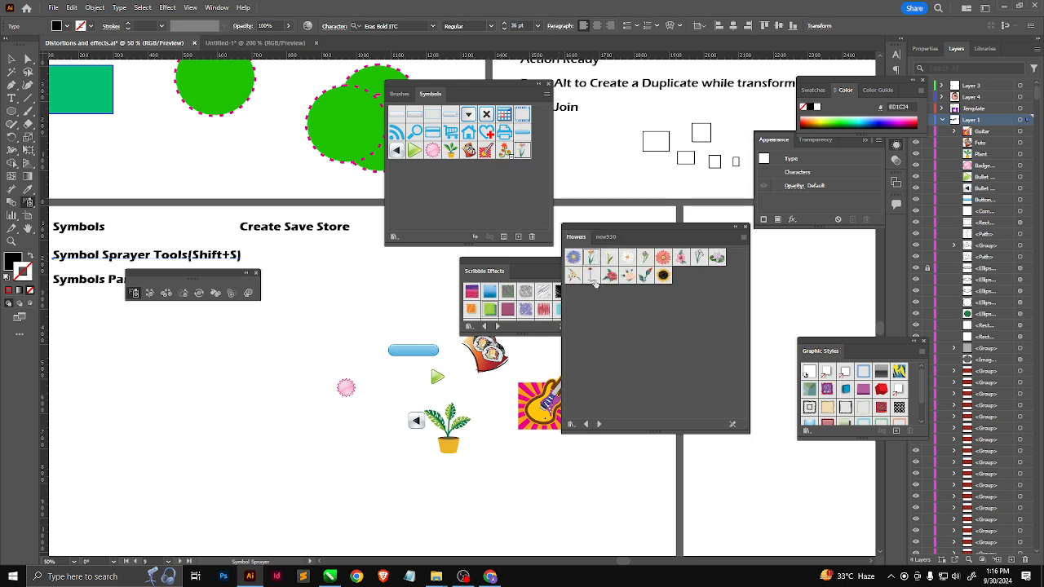
Activate the Symbol Sprayer over the empty artboard area and try out larger and smaller brush diameters.
drag(252, 410, 387, 356)
key(shift+s)
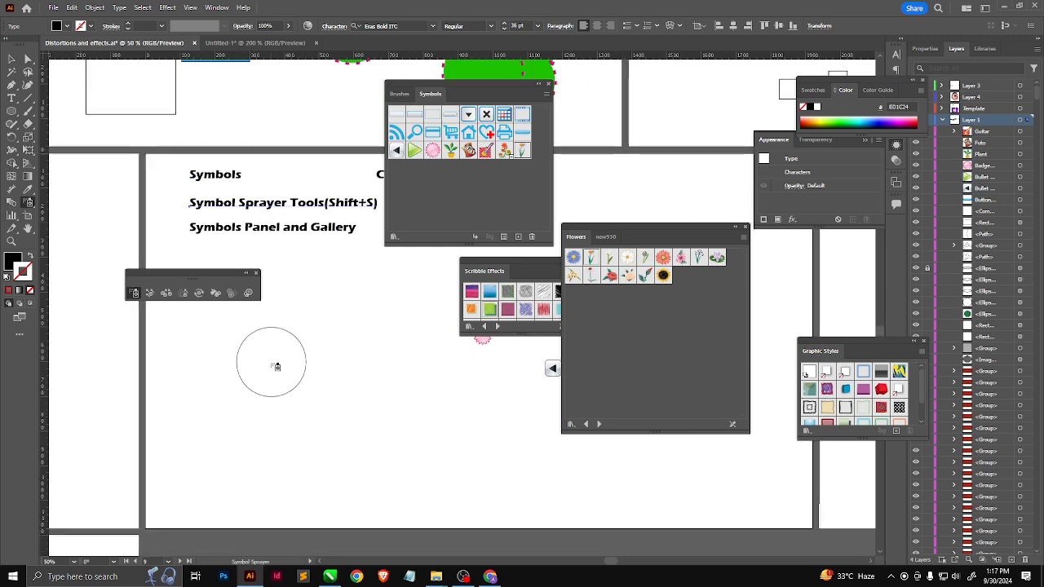
click(273, 367)
click(569, 304)
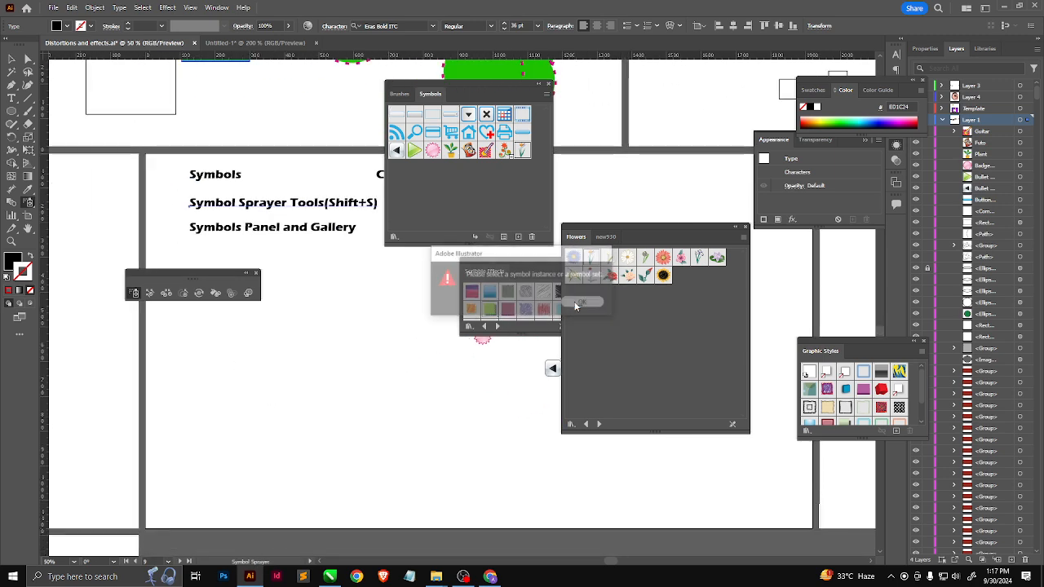
key(bracketright)
key(bracketright)
key(bracketright)
key(bracketright)
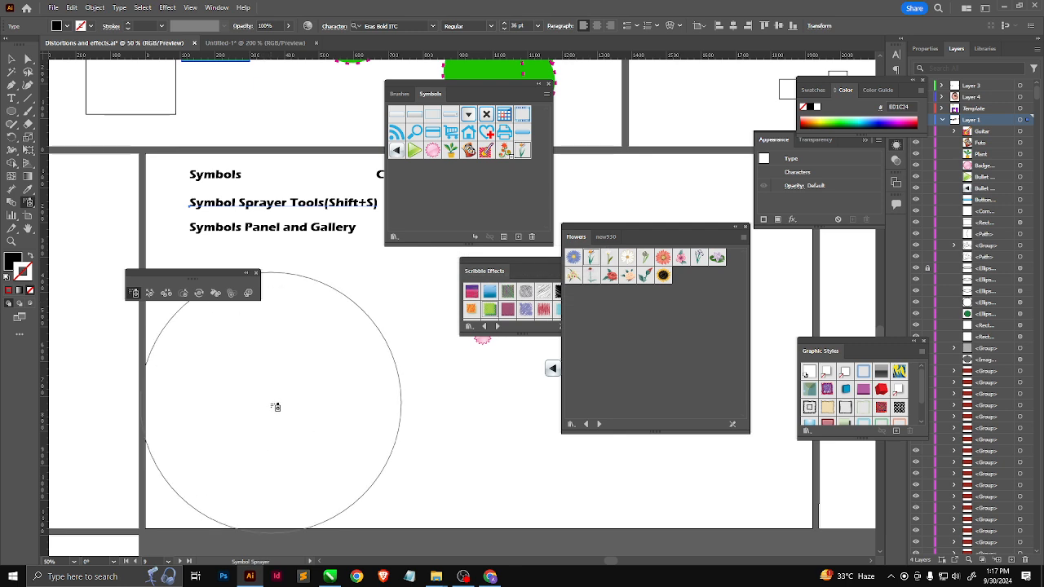
key(bracketleft)
key(bracketleft)
key(bracketleft)
key(bracketleft)
key(bracketleft)
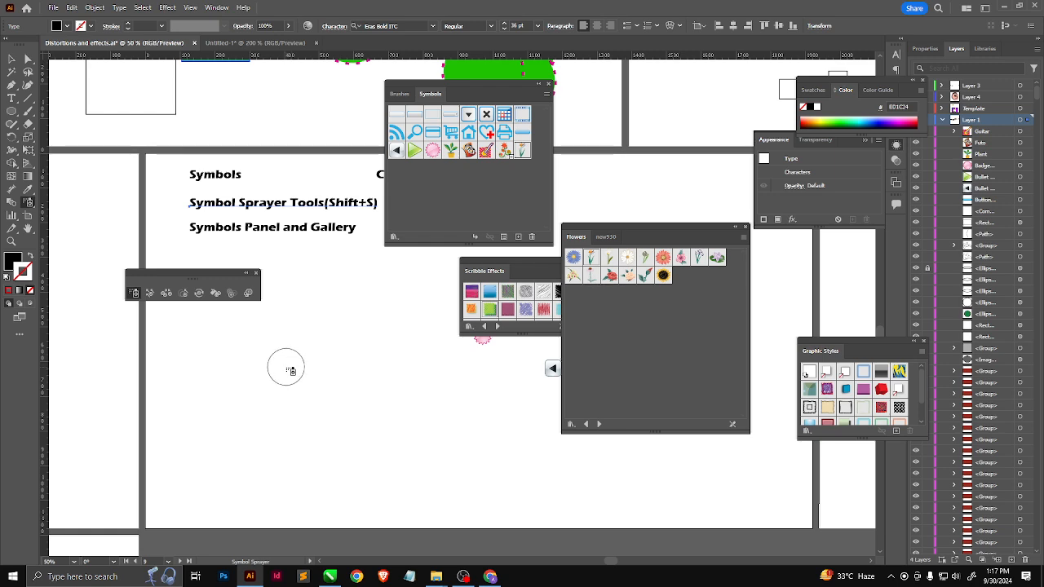
key(bracketright)
key(bracketright)
key(bracketright)
key(bracketleft)
key(bracketleft)
key(bracketleft)
key(bracketleft)
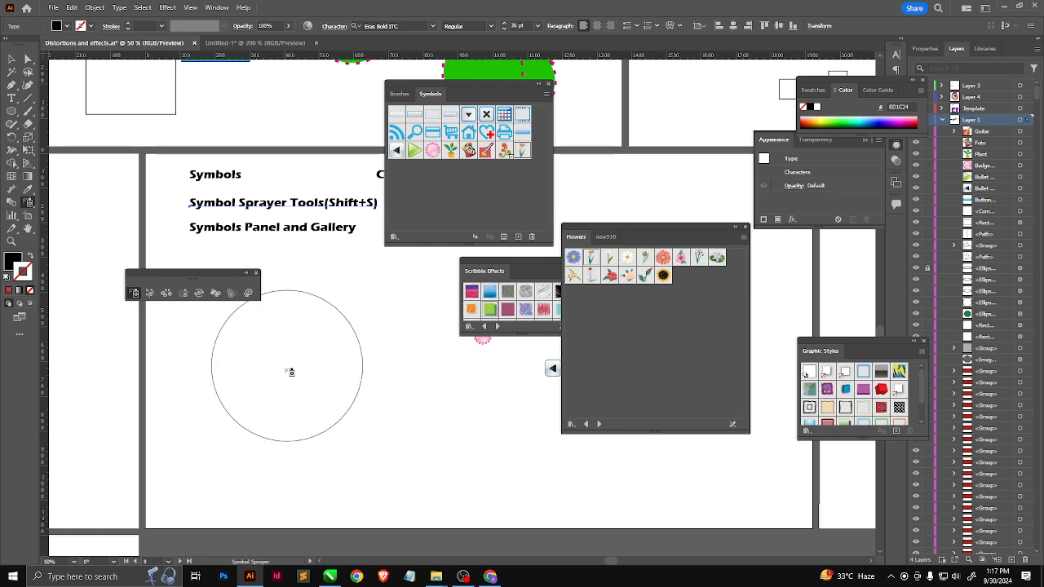
Spray an orange flower symbol set about 665 px wide and 541 px high below the headings, and move it about 121 px right.
scroll(270, 401, up, 1)
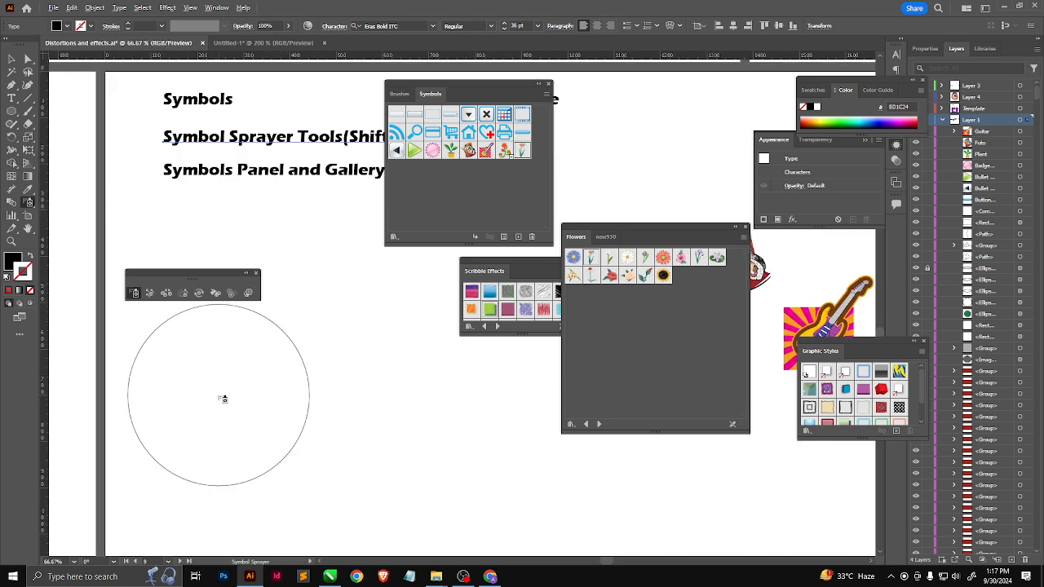
scroll(220, 385, down, 2)
mouse_move(209, 372)
mouse_down()
mouse_move(296, 393)
mouse_move(234, 385)
mouse_move(199, 408)
mouse_move(254, 417)
mouse_move(261, 404)
mouse_move(237, 417)
mouse_up()
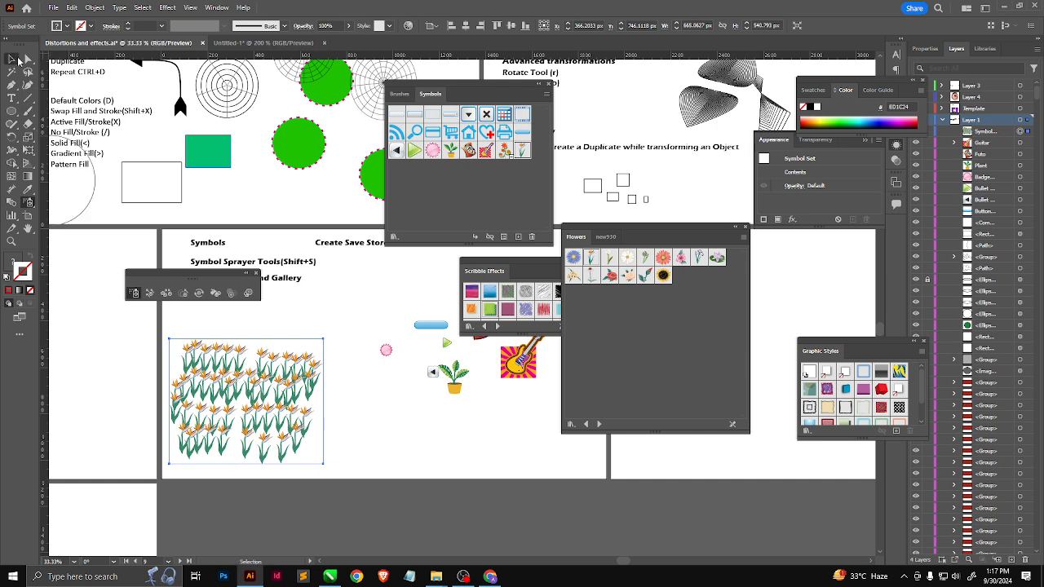
click(14, 59)
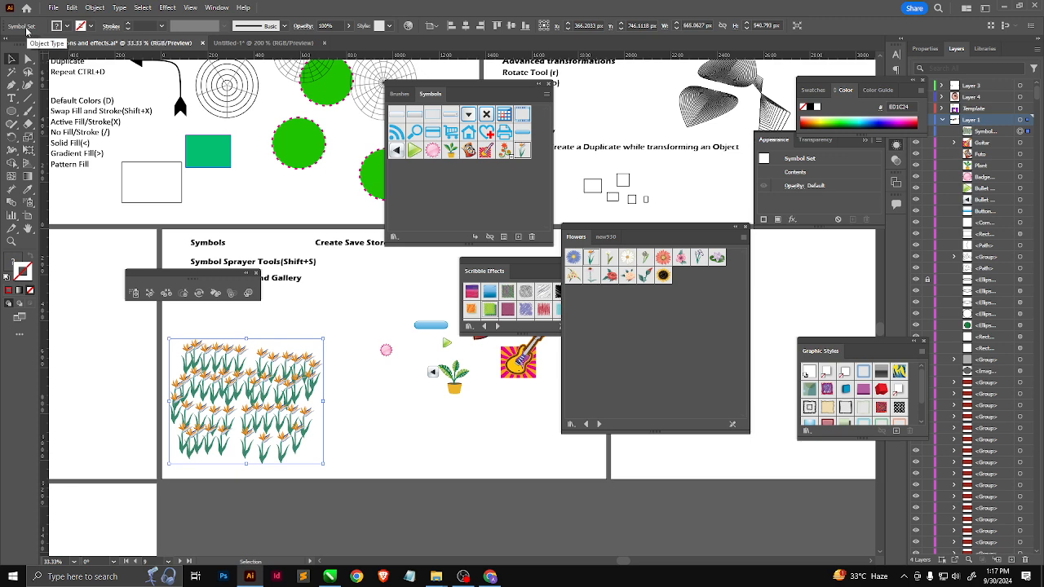
drag(242, 372, 270, 367)
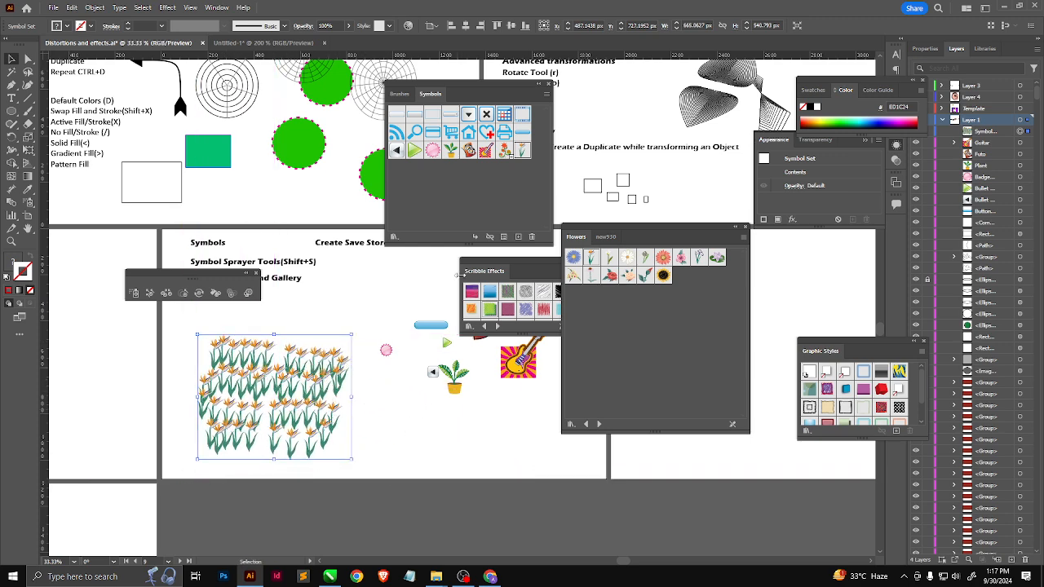
Choose the leafy flower symbol beside the sunflower in the Flowers library.
click(643, 277)
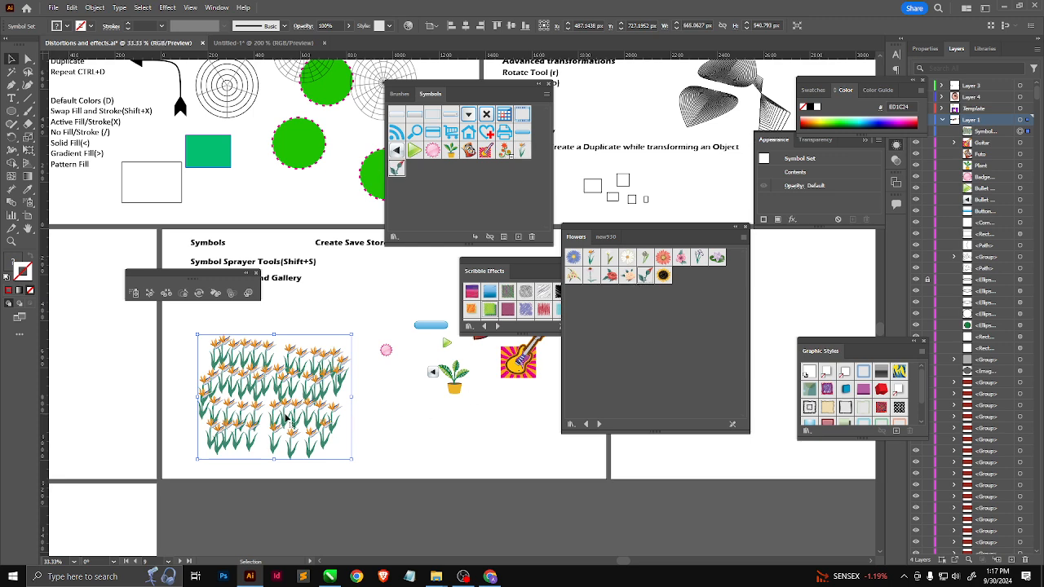
Spray rosebud symbols along the left side of the bird-of-paradise symbol set, then deselect the set.
key(shift+s)
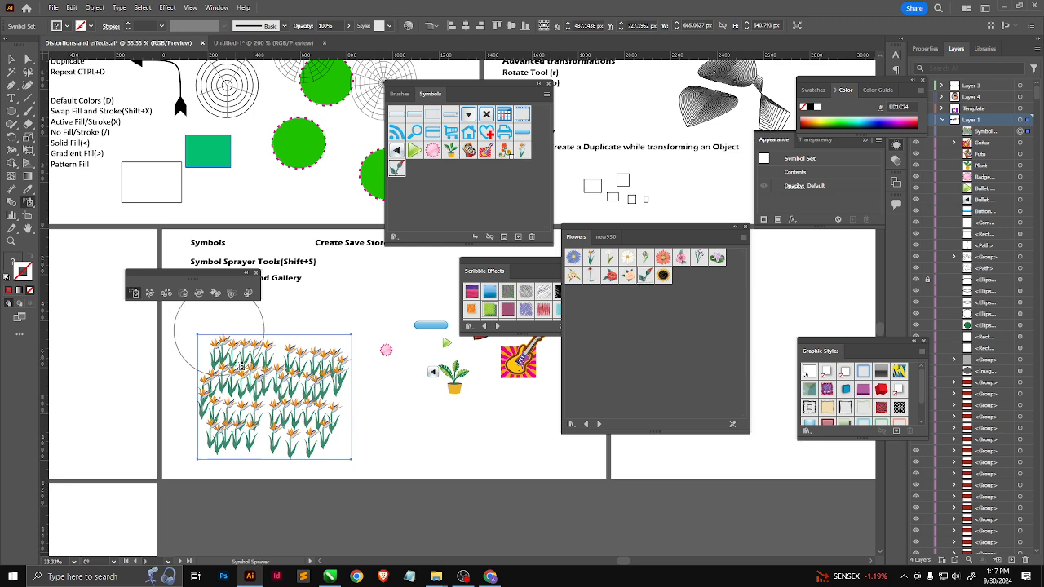
mouse_move(234, 368)
mouse_down()
mouse_move(187, 361)
mouse_move(198, 433)
mouse_move(261, 383)
mouse_move(236, 359)
mouse_move(198, 419)
mouse_move(193, 362)
mouse_move(189, 416)
mouse_up()
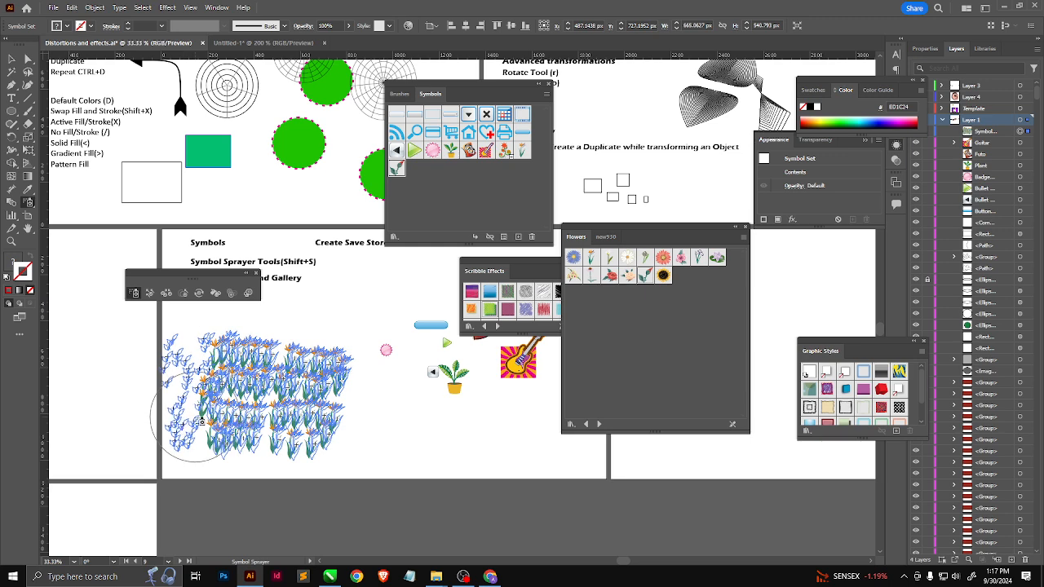
scroll(204, 433, up, 3)
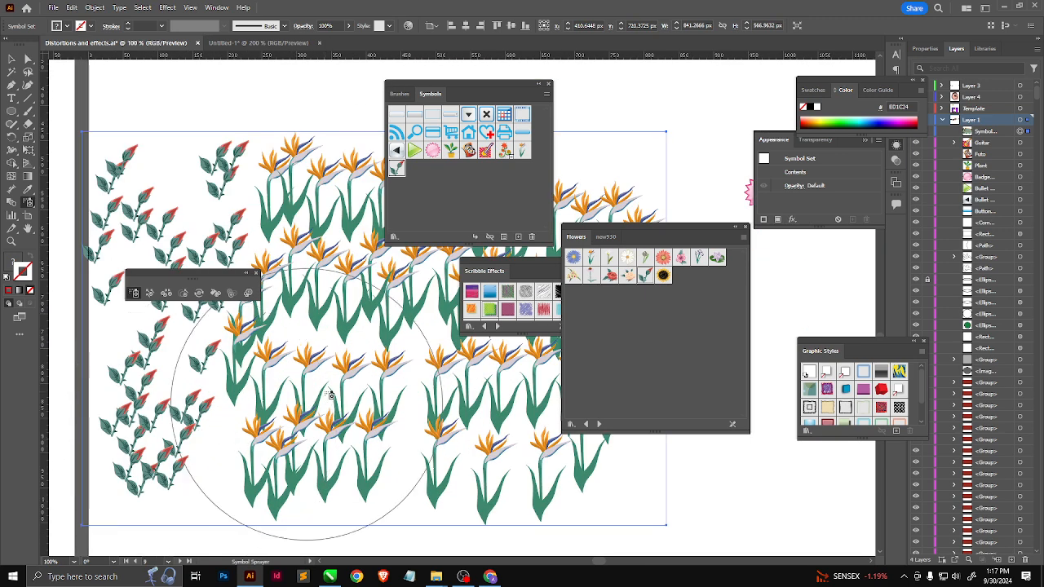
click(12, 59)
scroll(287, 364, down, 3)
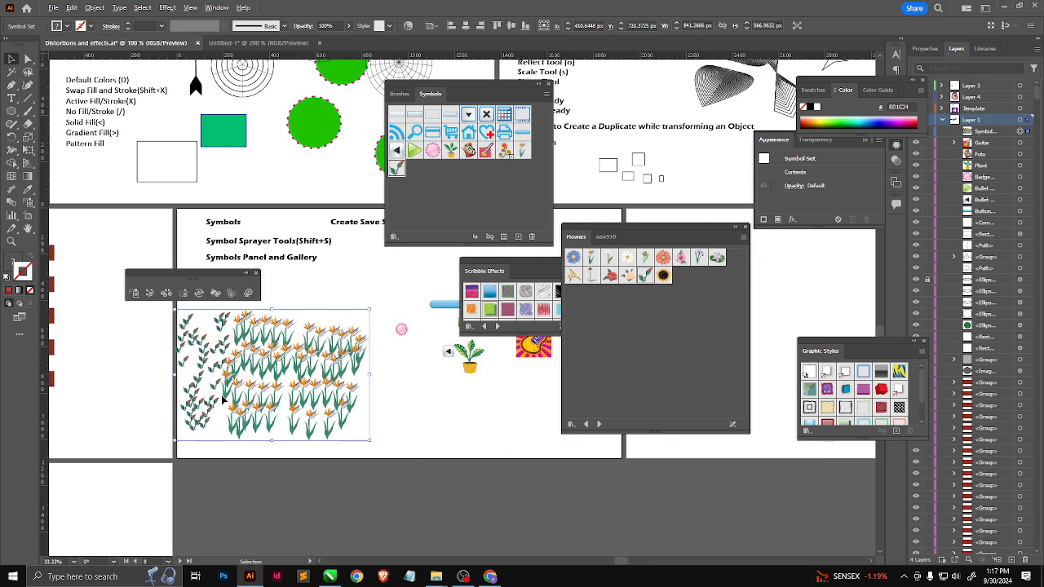
click(391, 466)
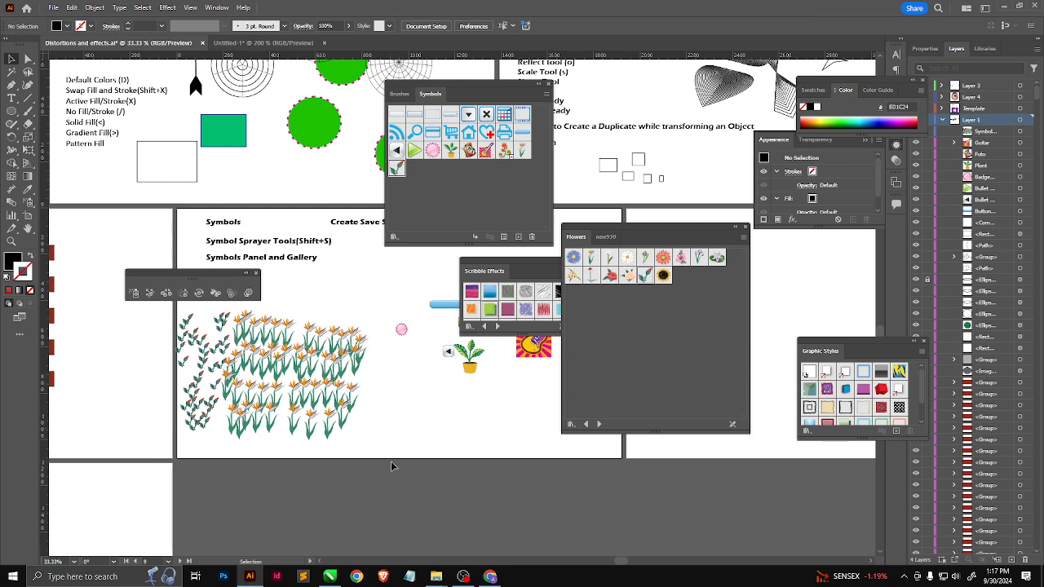
Add the red rose from the Flowers library and spray a separate set of roses below the potted plant.
click(609, 277)
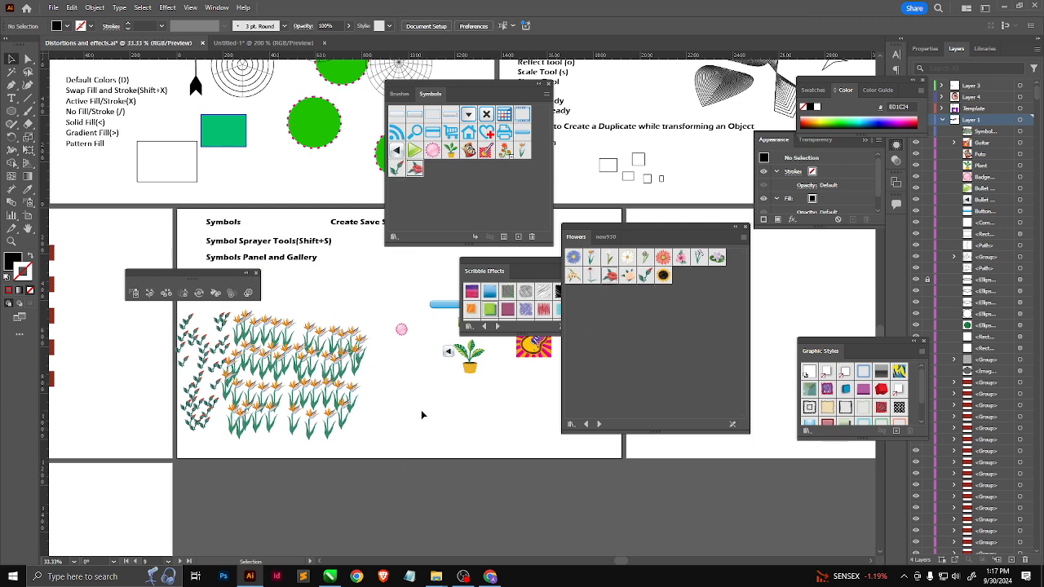
key(shift+s)
mouse_move(424, 413)
mouse_down()
mouse_move(475, 420)
mouse_move(434, 386)
mouse_move(451, 432)
mouse_move(417, 432)
mouse_move(451, 416)
mouse_move(443, 443)
mouse_move(460, 421)
mouse_up()
click(12, 61)
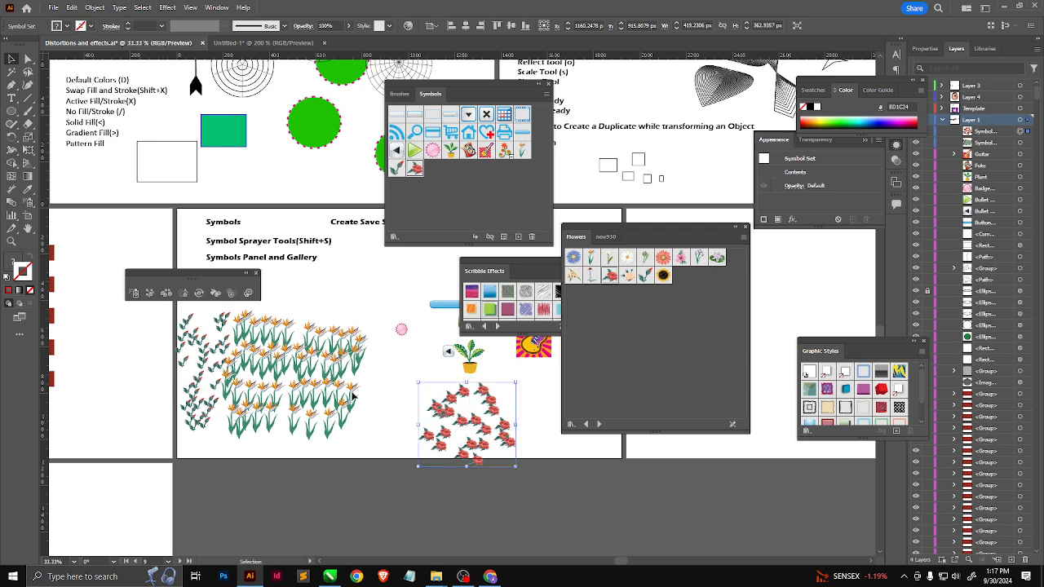
Move the bird-of-paradise set and the rose set slightly down and to the right, and reselect the bird-of-paradise set.
drag(327, 369, 365, 408)
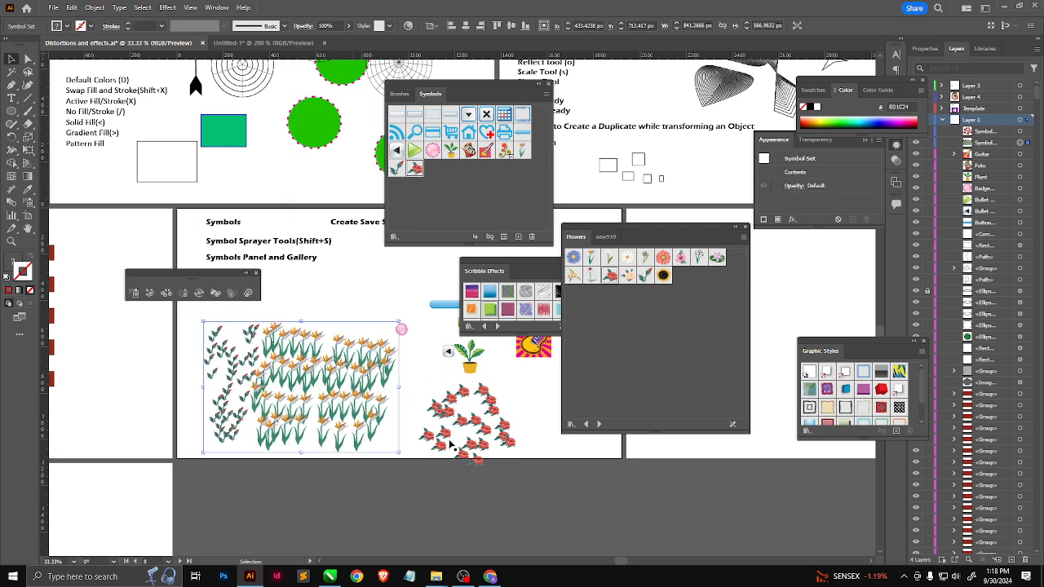
drag(457, 423, 479, 428)
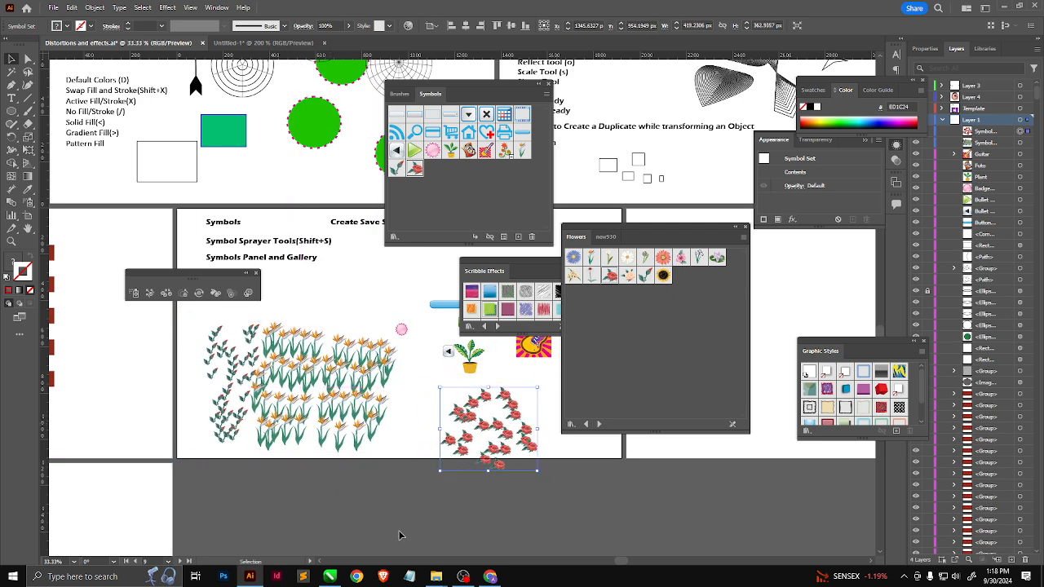
click(332, 407)
scroll(337, 427, up, 2)
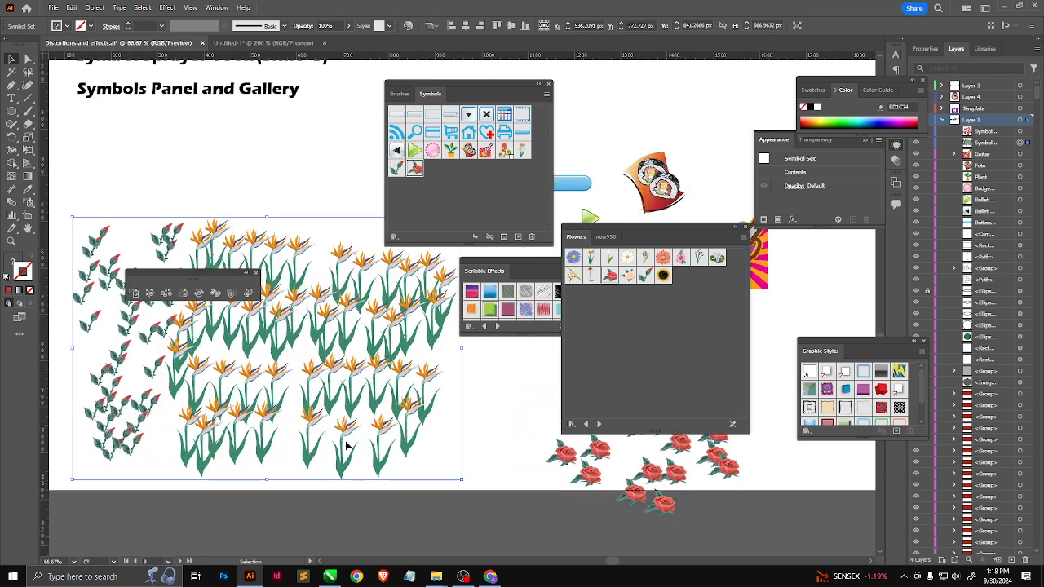
Go through the symbol libraries to the Nature library, with the Symbol Sprayer active for the selected flower set.
click(600, 424)
click(600, 424)
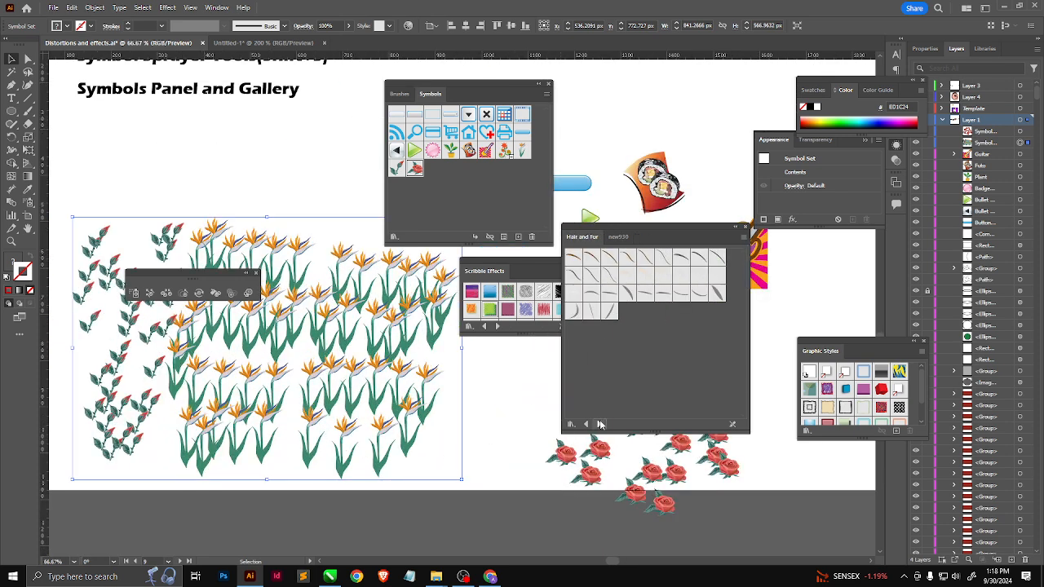
click(600, 424)
click(600, 424)
click(600, 424)
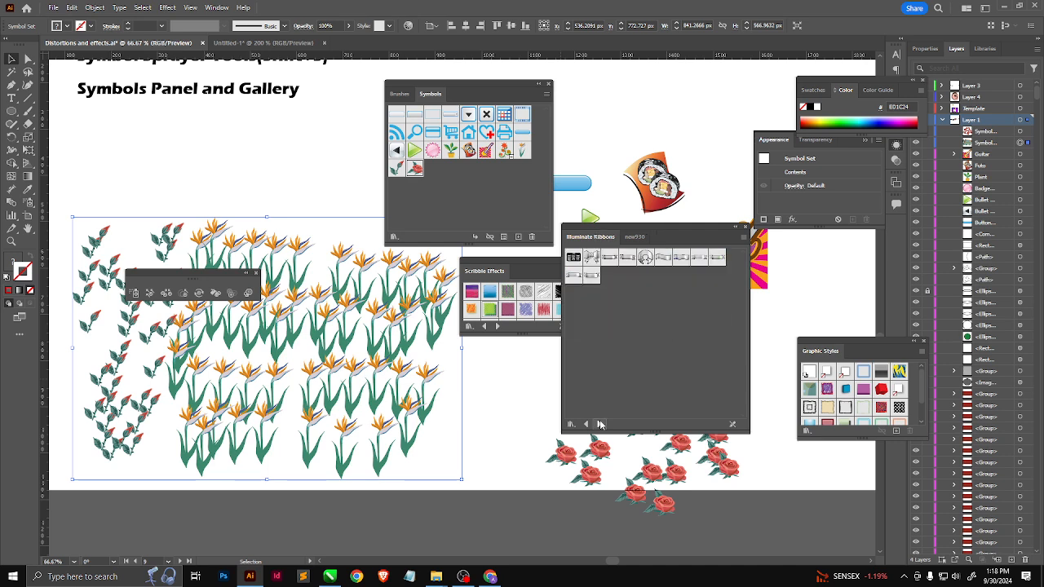
click(600, 424)
click(600, 424)
click(600, 424)
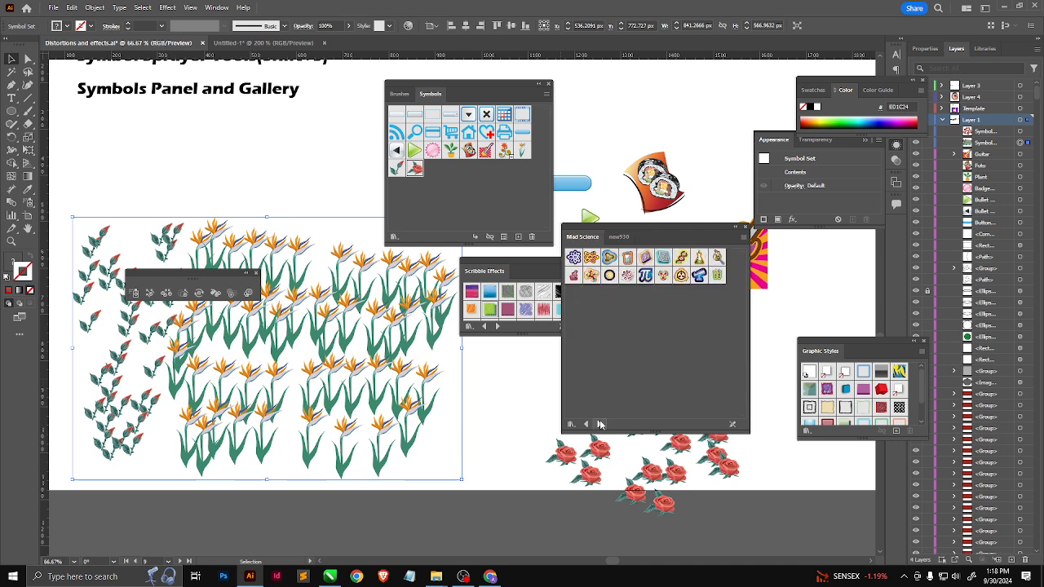
click(600, 424)
click(600, 424)
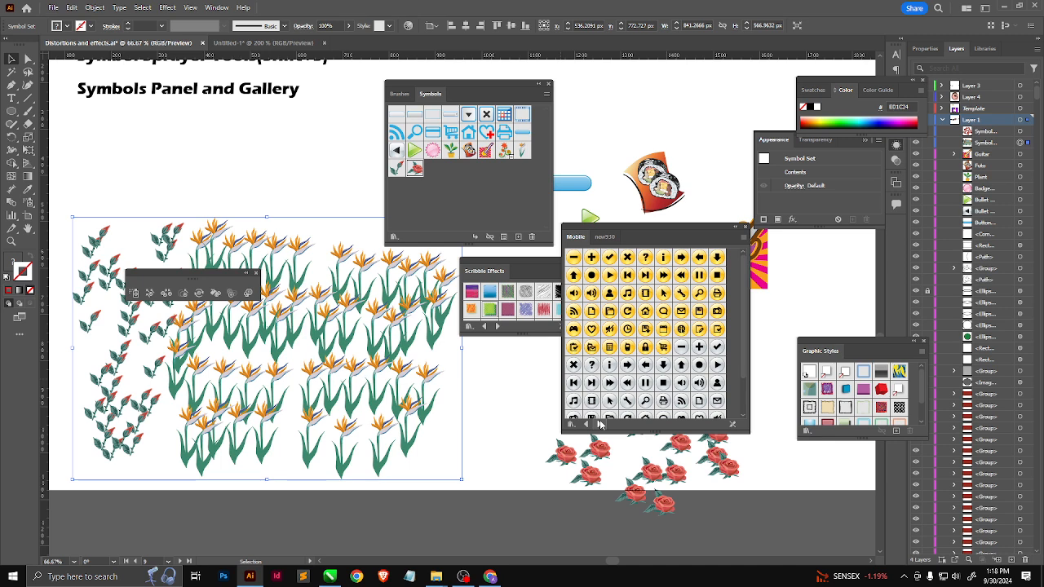
click(136, 291)
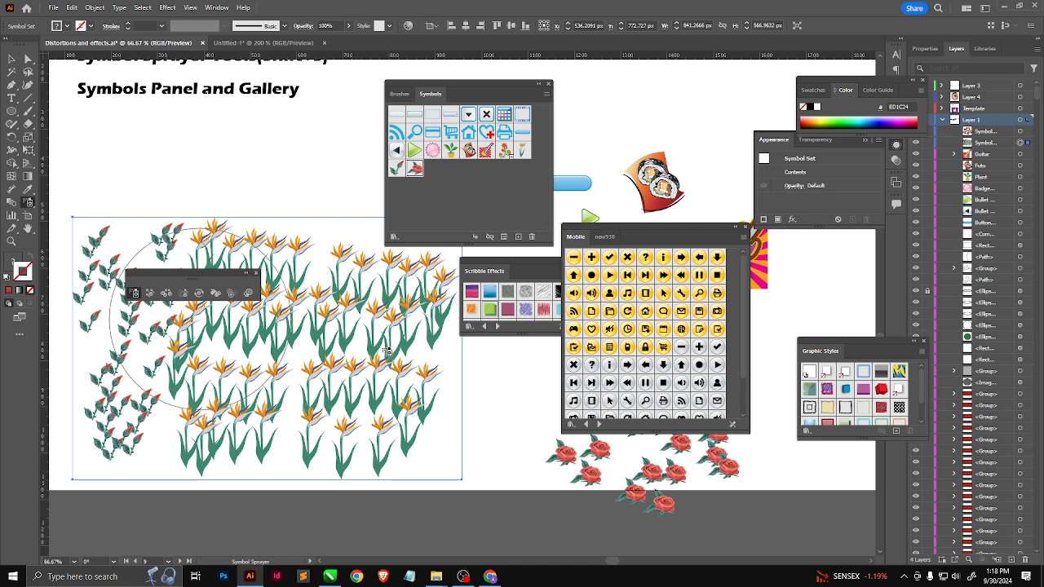
click(599, 424)
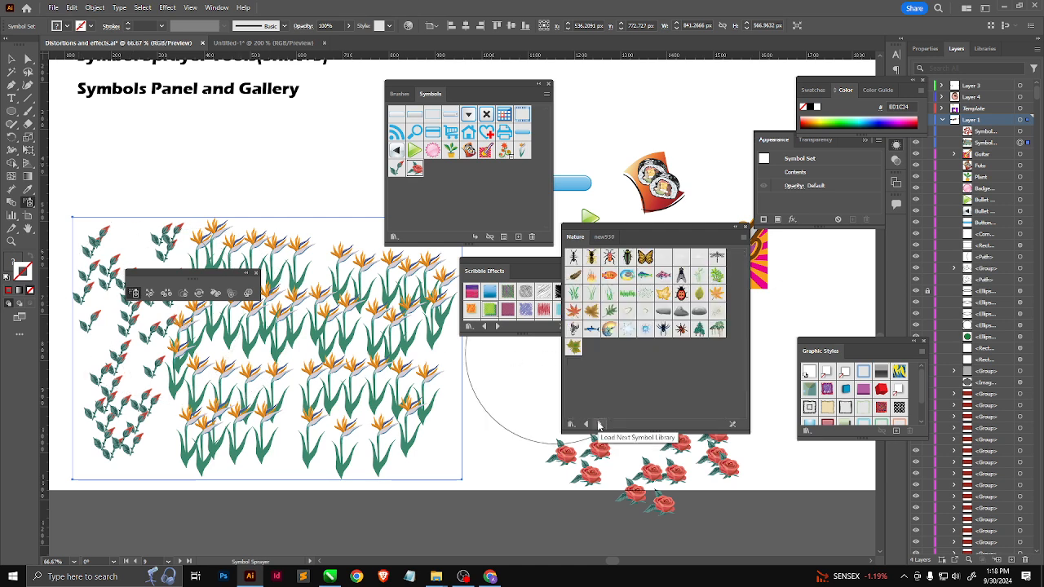
Spray the red beetle symbol from the Nature library in winding trails across the selected flower set.
click(609, 260)
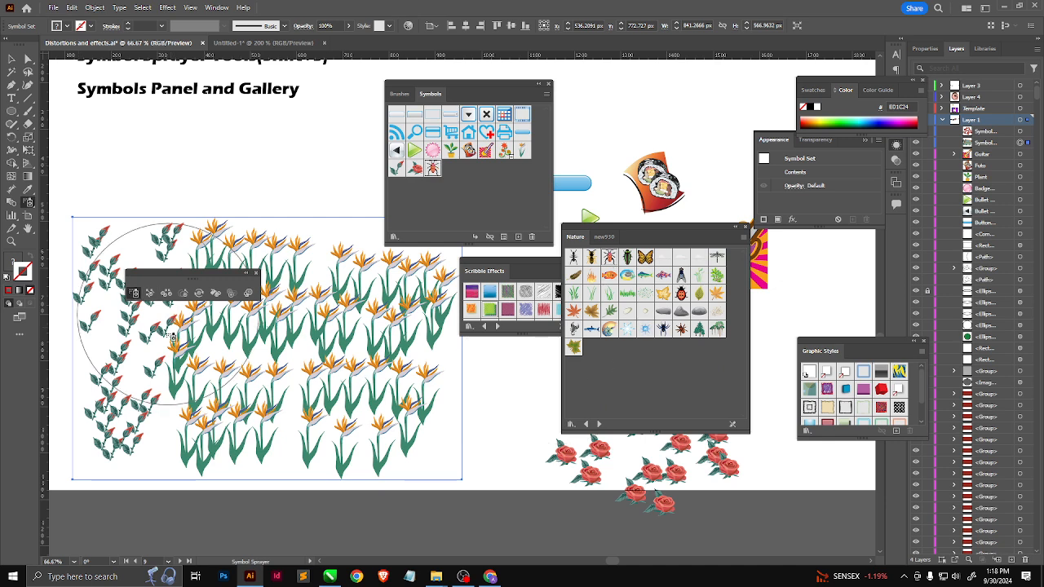
mouse_move(355, 443)
mouse_down()
mouse_move(252, 420)
mouse_move(311, 379)
mouse_move(314, 362)
mouse_move(210, 364)
mouse_move(181, 352)
mouse_up()
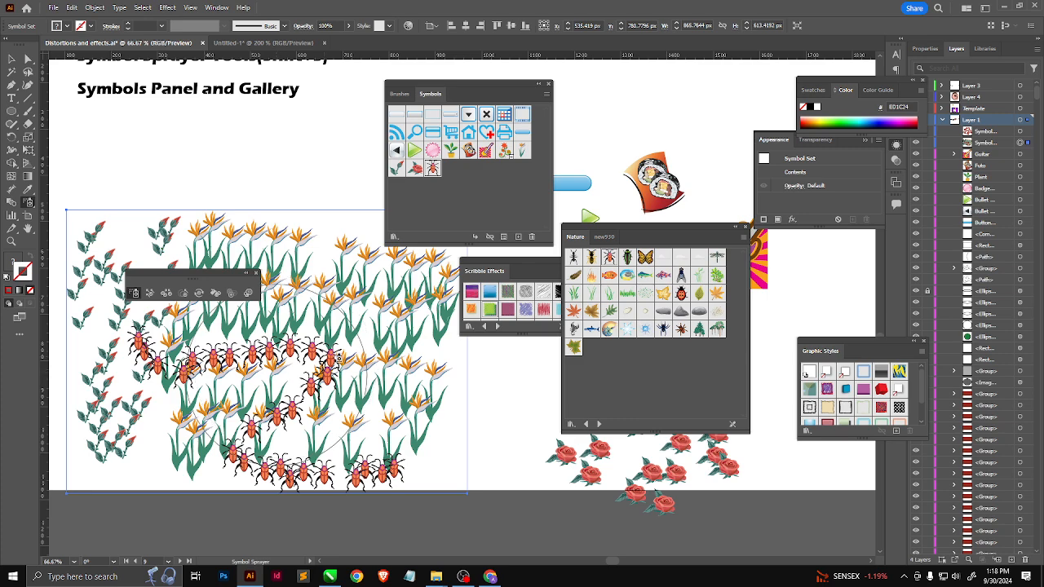
mouse_move(400, 342)
mouse_down()
mouse_move(444, 383)
mouse_move(244, 456)
mouse_move(154, 444)
mouse_up()
Spray two Nature grass symbols into the flower set, along its lower edge and across its lower middle.
click(610, 293)
click(627, 293)
mouse_move(505, 399)
mouse_down()
mouse_move(286, 416)
mouse_move(180, 407)
mouse_up()
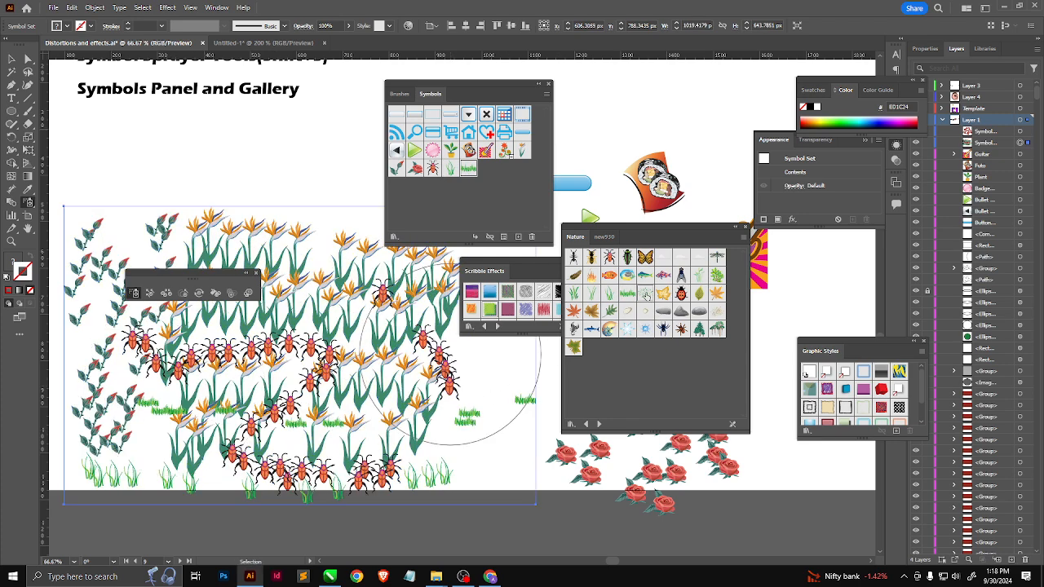
Spray the scattered green leaf symbol from the Nature library among the flowers and around the rosebuds.
click(645, 293)
drag(489, 339, 269, 326)
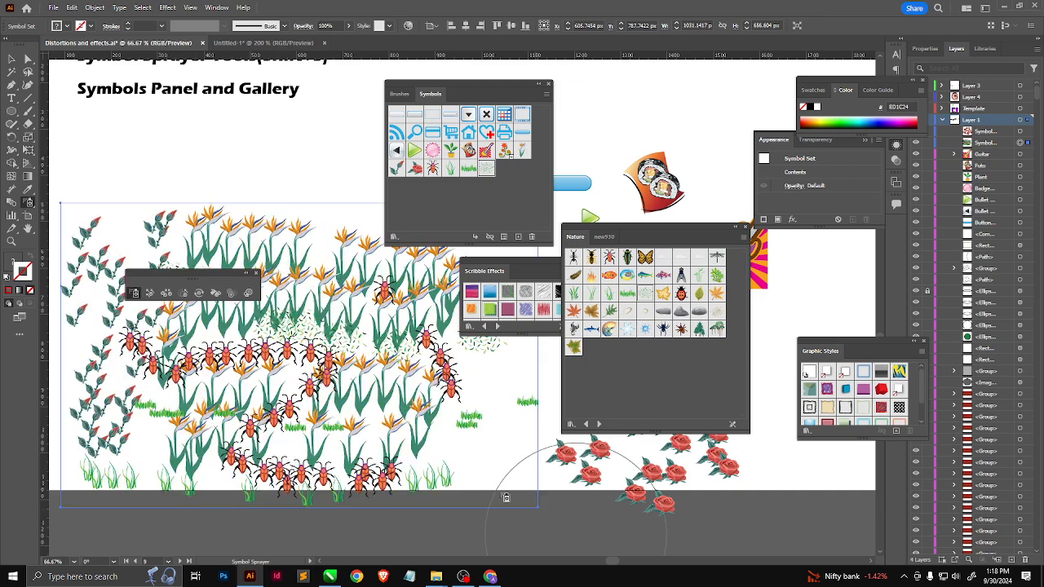
mouse_move(505, 496)
mouse_down()
mouse_move(106, 416)
mouse_move(130, 366)
mouse_move(285, 408)
mouse_move(451, 511)
mouse_up()
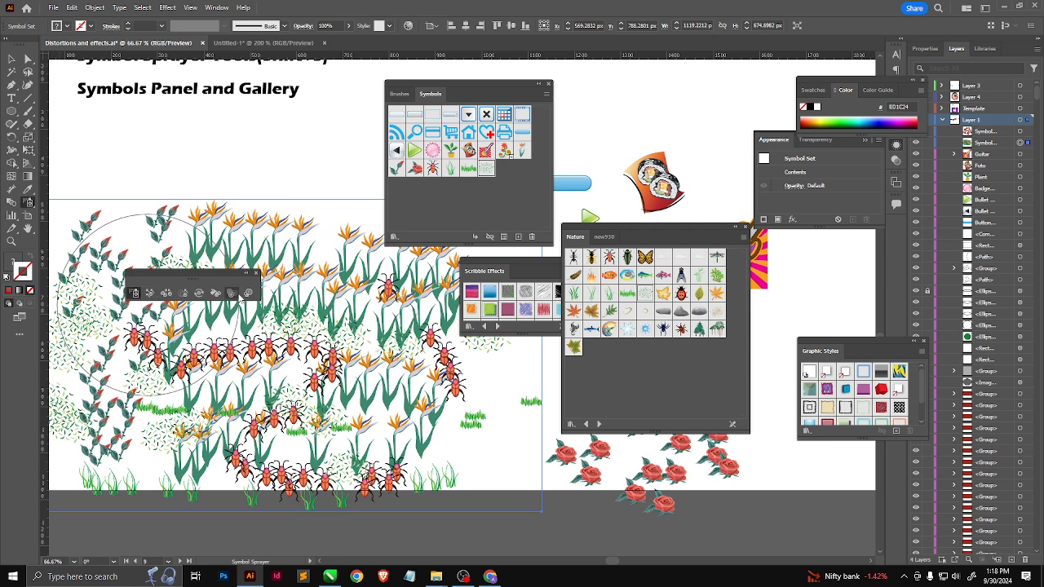
Activate the Symbol Shifter and move the floating symbolism tools clear of the flower set.
click(149, 294)
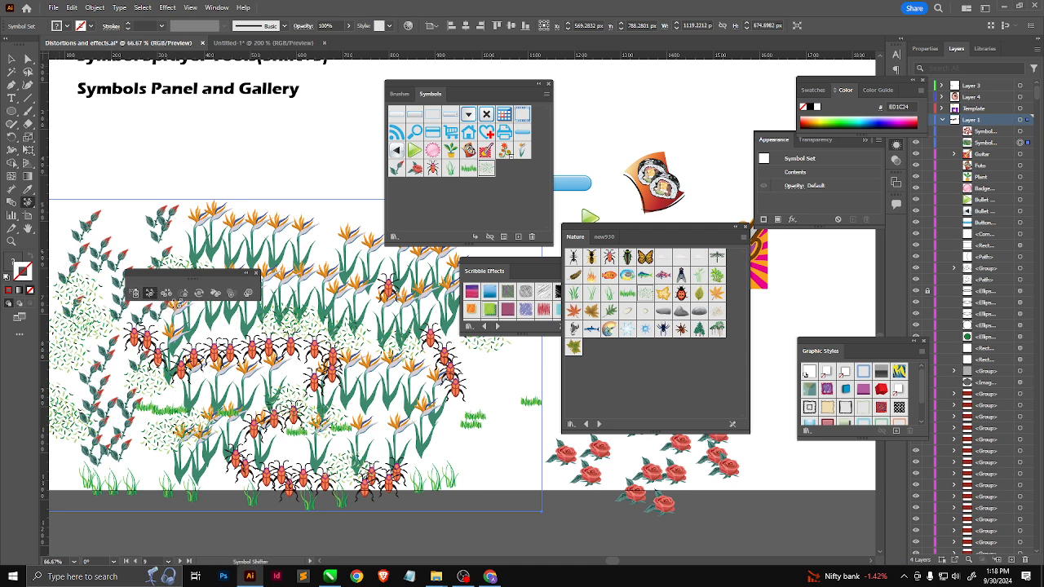
drag(187, 272, 474, 445)
scroll(222, 422, down, 3)
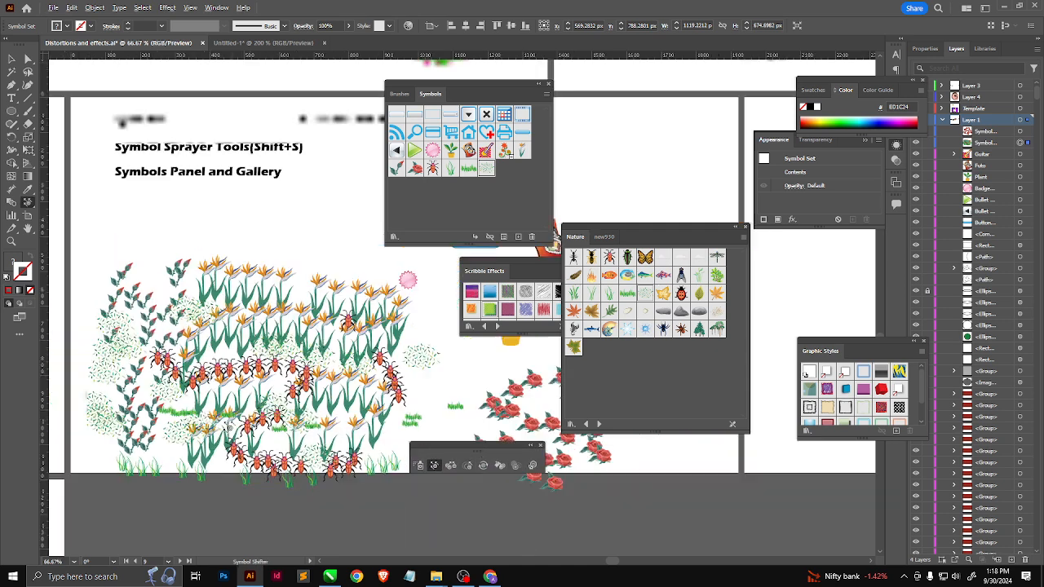
Shift the sushi symbol up and to the left, and shift the blue button symbol upward with the Symbol Shifter.
drag(386, 333, 417, 365)
ctrl+click(383, 333)
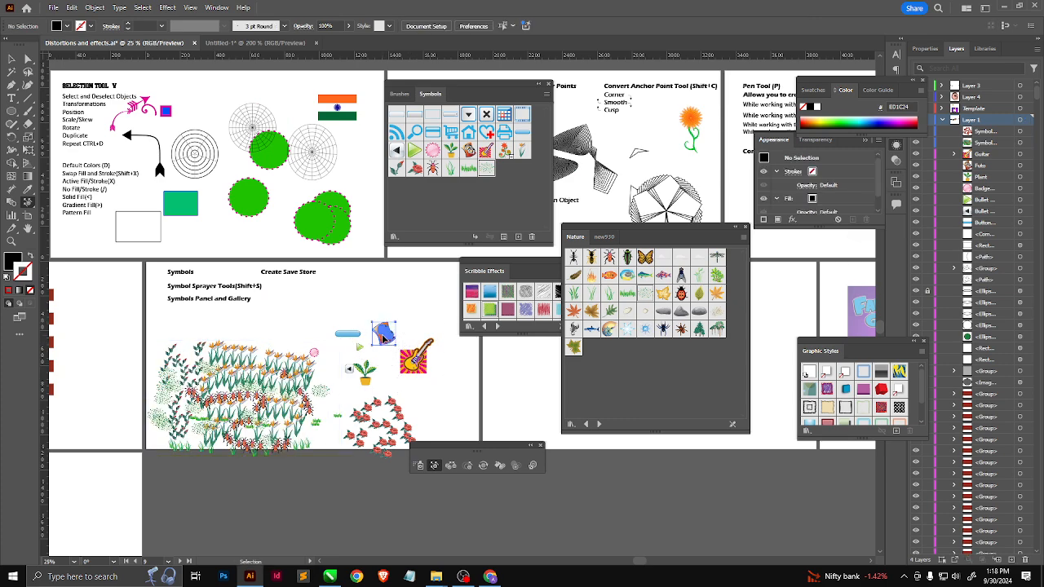
scroll(386, 334, up, 3)
mouse_move(384, 326)
mouse_down()
mouse_move(438, 321)
mouse_move(398, 314)
mouse_move(377, 260)
mouse_move(342, 259)
mouse_move(354, 277)
mouse_move(318, 255)
mouse_up()
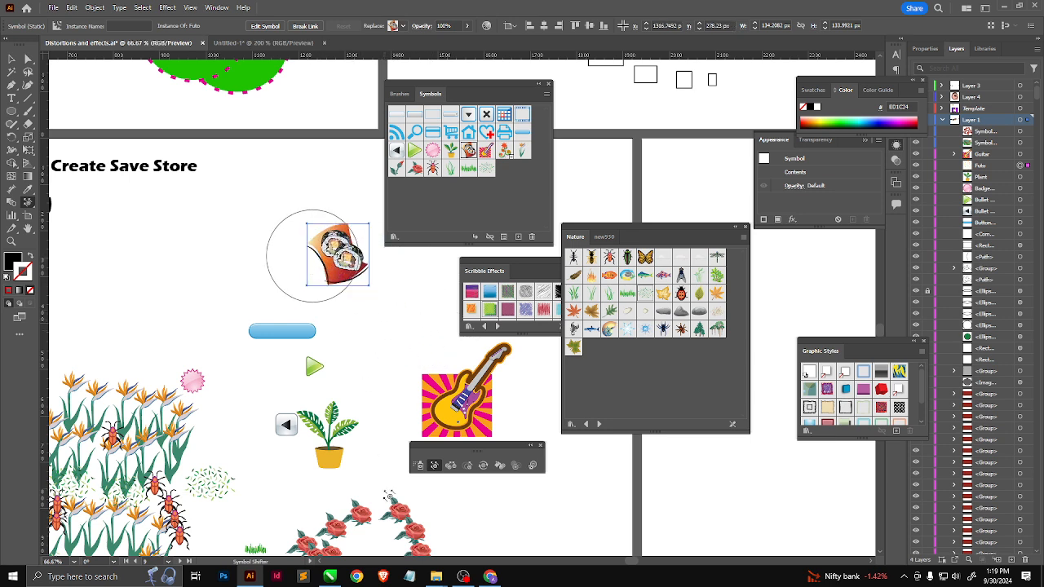
ctrl+click(300, 330)
drag(278, 335, 287, 296)
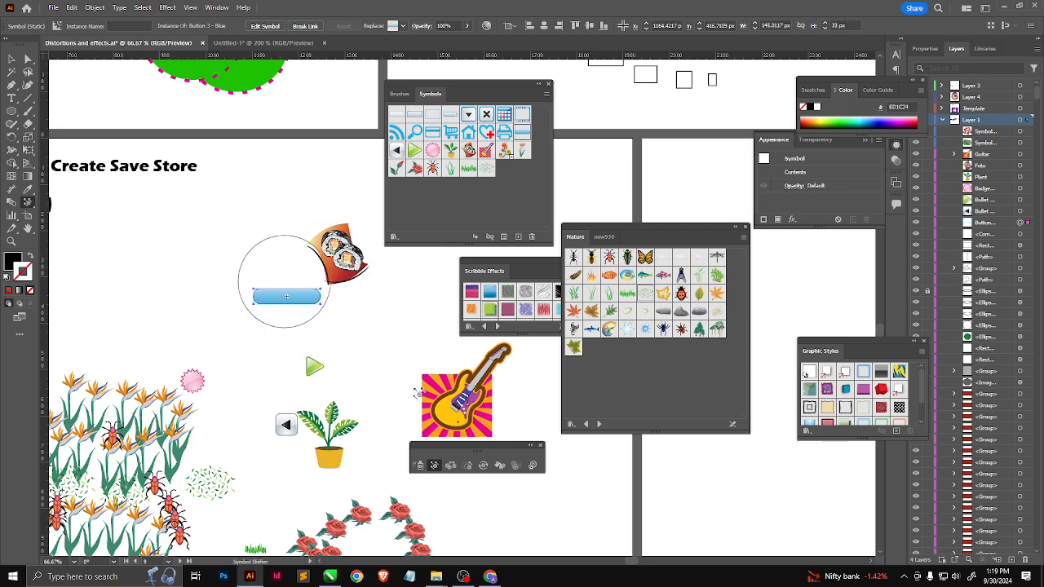
Try to shift the guitar group with the Symbol Shifter.
ctrl+click(467, 399)
click(468, 399)
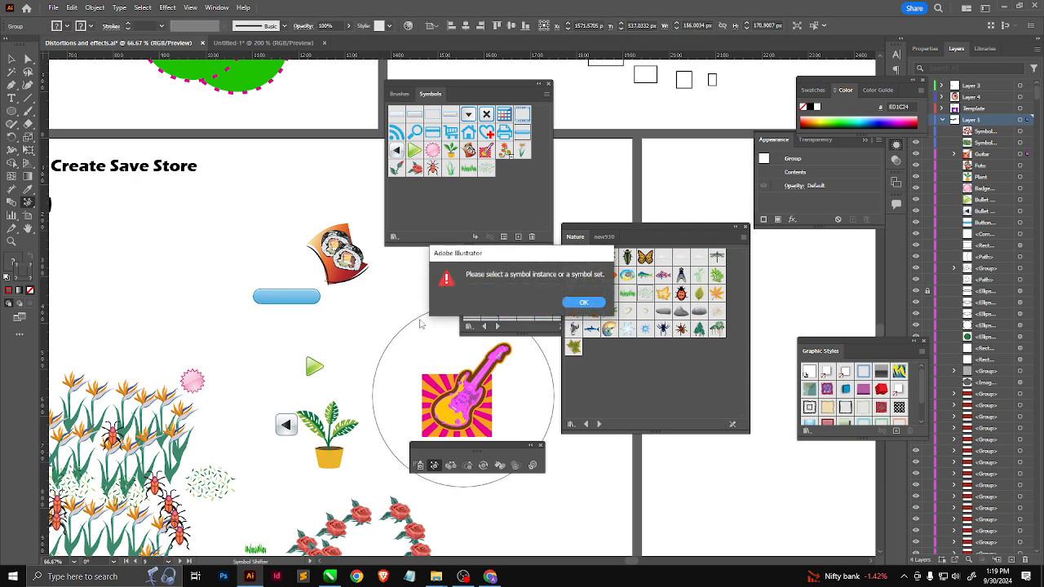
click(583, 303)
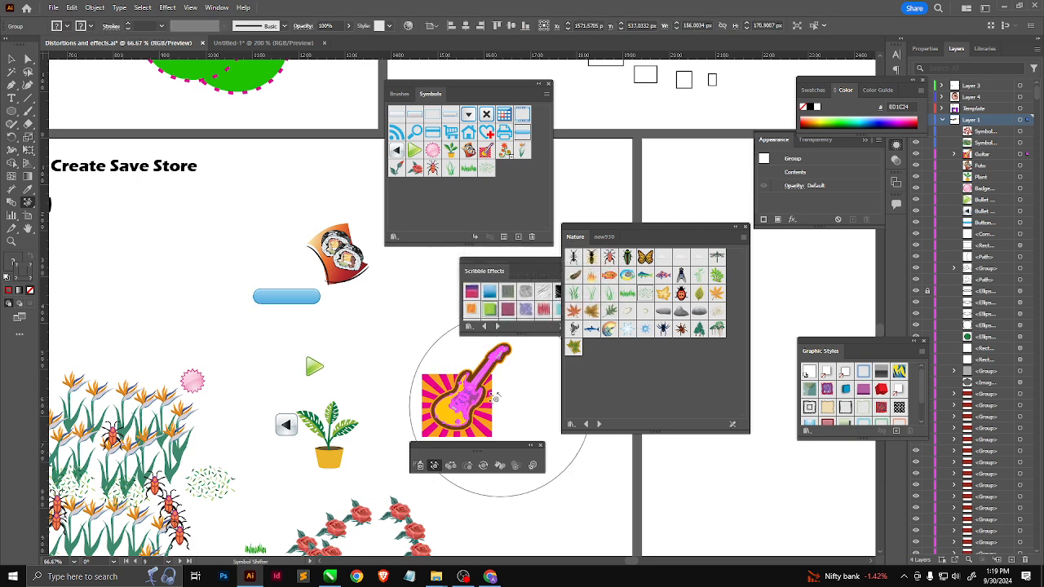
Select the potted plant symbol and shift it up and to the right with the Symbol Shifter.
scroll(367, 342, down, 3)
click(335, 341)
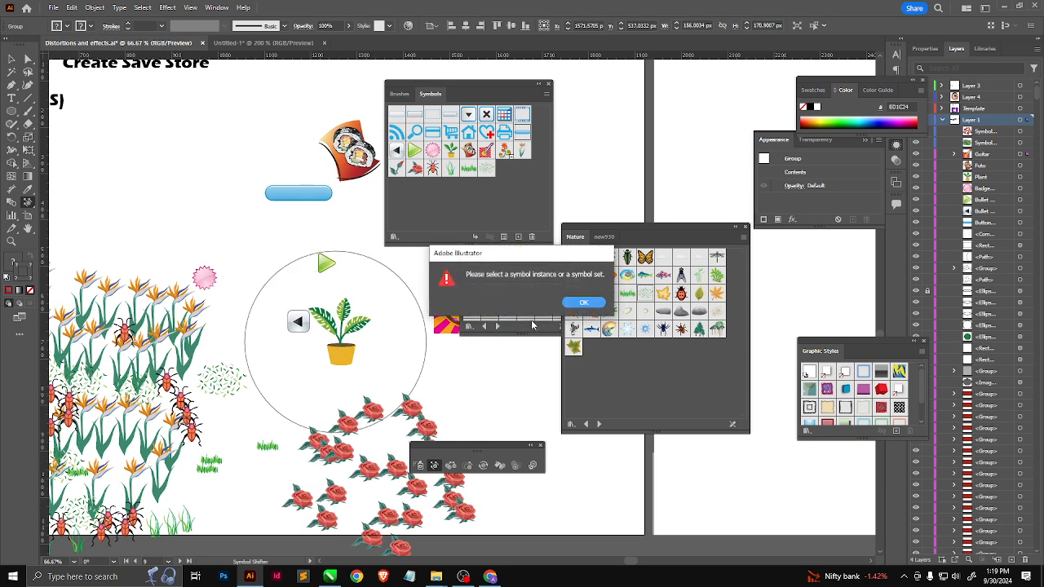
click(580, 303)
click(342, 343)
mouse_move(342, 342)
mouse_down()
mouse_move(345, 315)
mouse_move(388, 320)
mouse_up()
Clear the symbol choice, select the mixed flower set, and shift its upper flowers, beetles and rosebuds upward and outward.
key(space)
drag(105, 433, 375, 407)
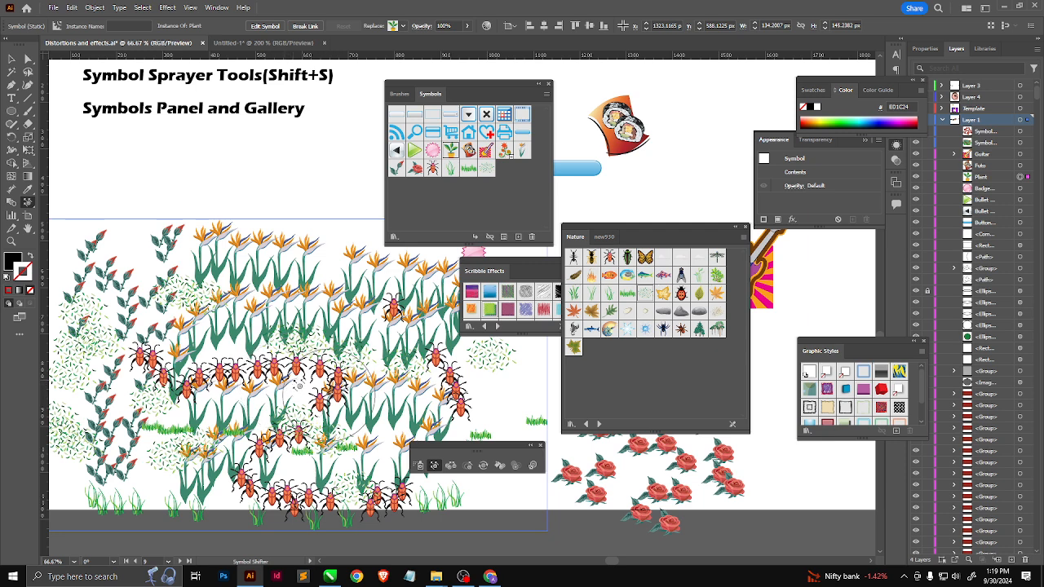
click(473, 205)
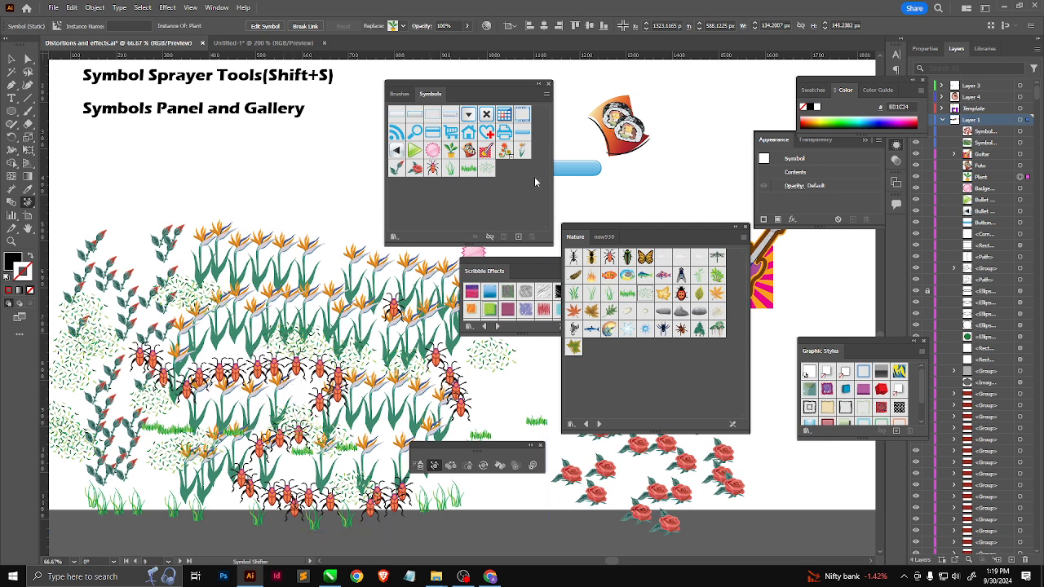
ctrl+click(297, 367)
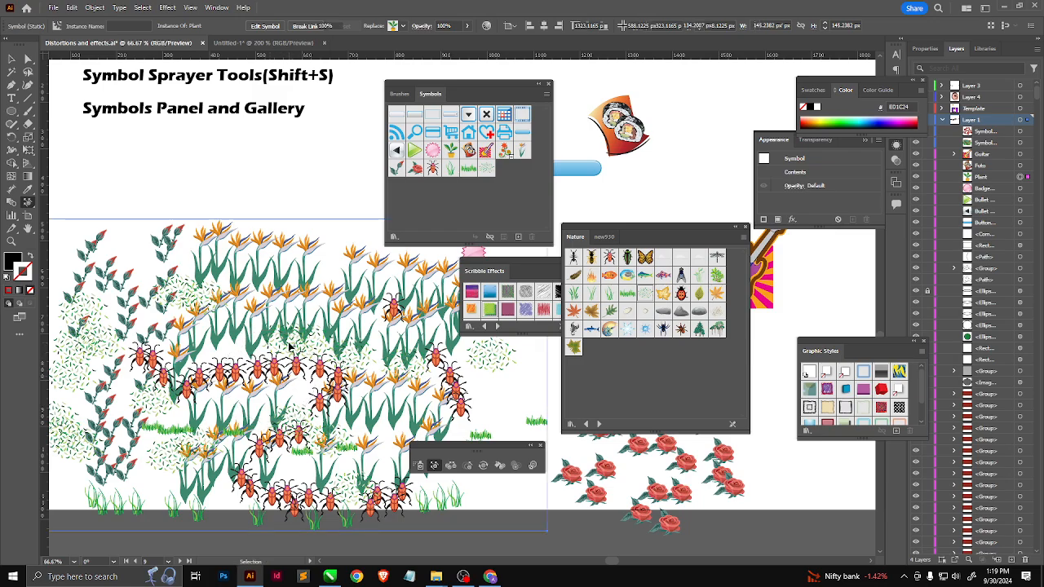
drag(292, 375, 284, 295)
mouse_move(298, 332)
mouse_down()
mouse_move(289, 253)
mouse_move(326, 236)
mouse_move(303, 168)
mouse_move(293, 284)
mouse_move(252, 253)
mouse_up()
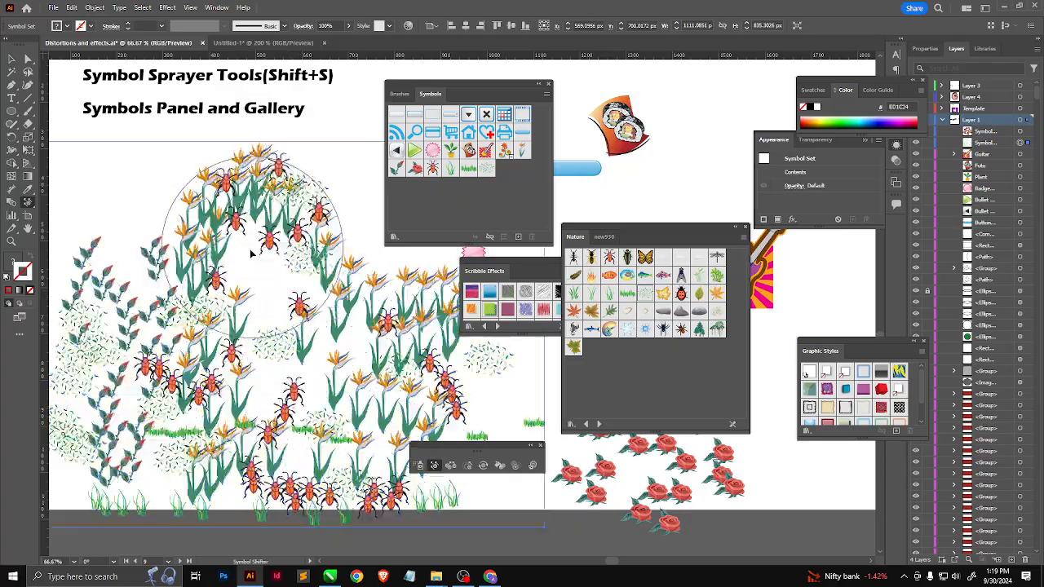
mouse_move(259, 173)
mouse_down()
mouse_move(269, 248)
mouse_move(159, 330)
mouse_move(146, 240)
mouse_move(149, 371)
mouse_move(137, 226)
mouse_move(186, 320)
mouse_move(208, 399)
mouse_move(135, 255)
mouse_move(154, 284)
mouse_up()
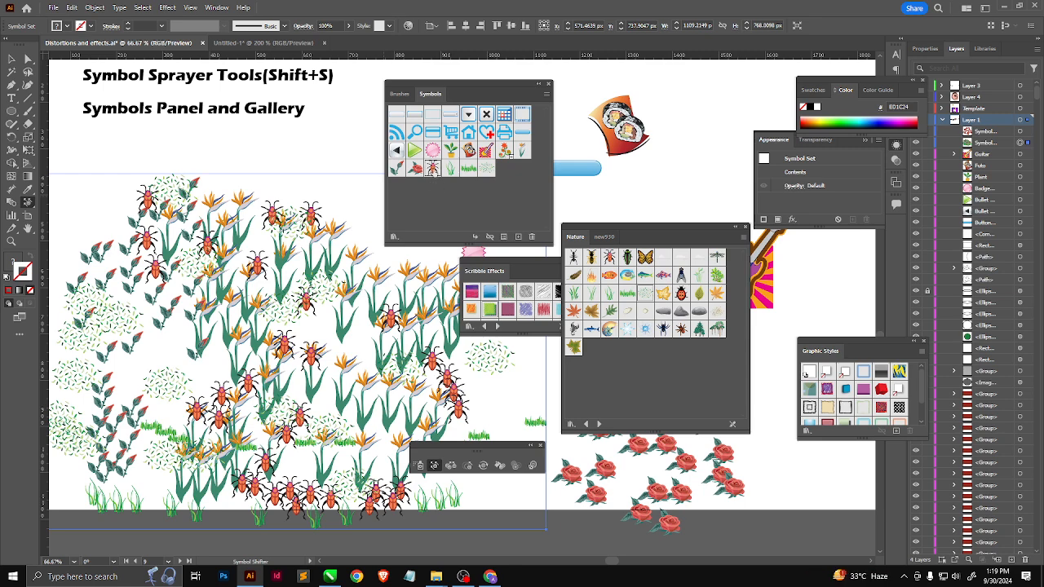
Shift the beetles toward the flower set's left half and the tall grass clumps up and to the left with the Symbol Shifter.
drag(134, 218, 157, 242)
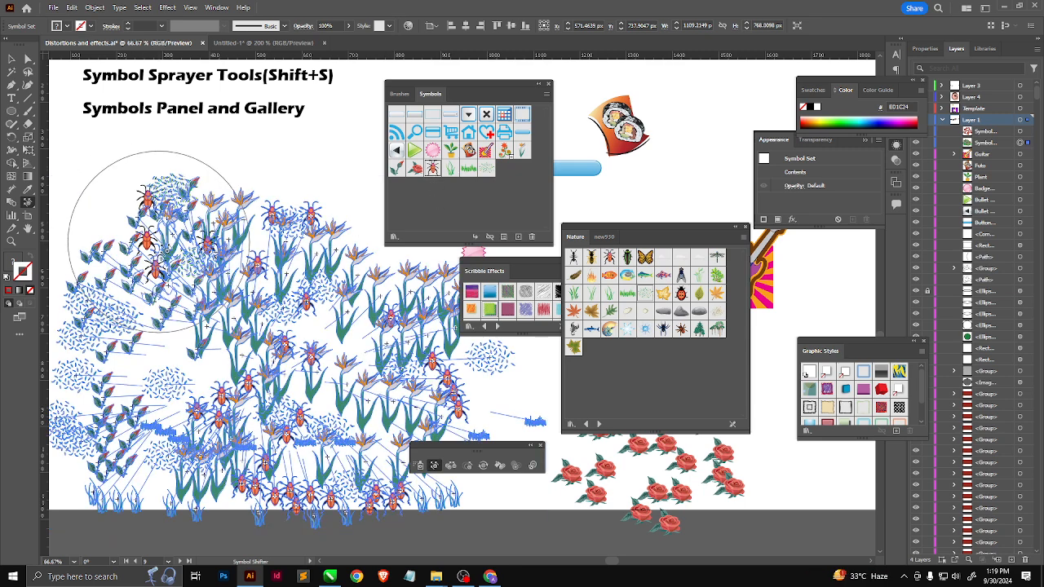
drag(203, 367, 314, 444)
drag(301, 518, 322, 395)
mouse_move(390, 512)
mouse_down()
mouse_move(273, 375)
mouse_move(204, 367)
mouse_up()
mouse_move(434, 382)
mouse_down()
mouse_move(358, 351)
mouse_move(293, 342)
mouse_up()
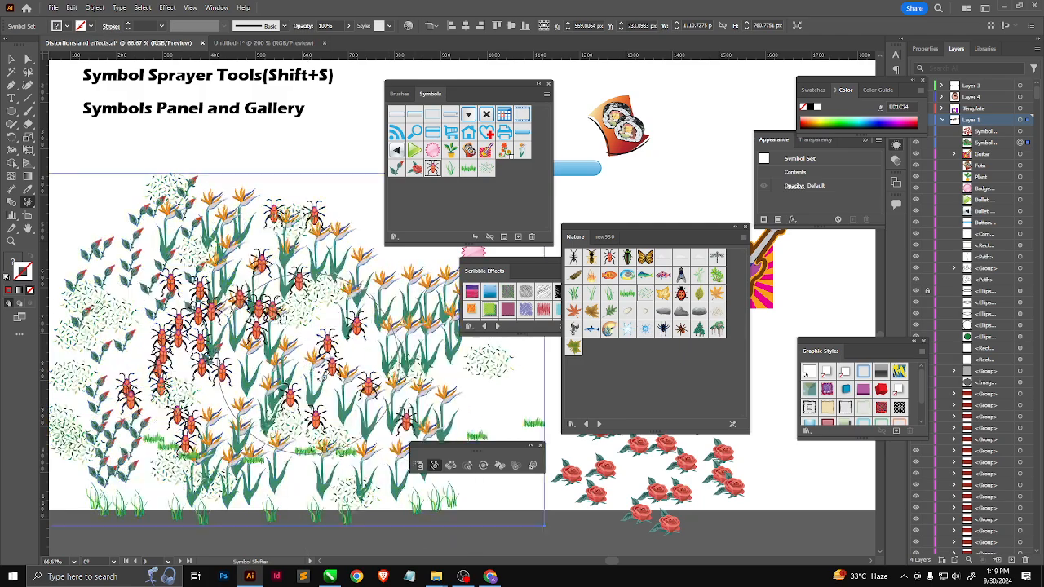
mouse_move(194, 367)
mouse_down()
mouse_move(163, 343)
mouse_move(122, 367)
mouse_move(89, 327)
mouse_move(106, 283)
mouse_move(98, 273)
mouse_up()
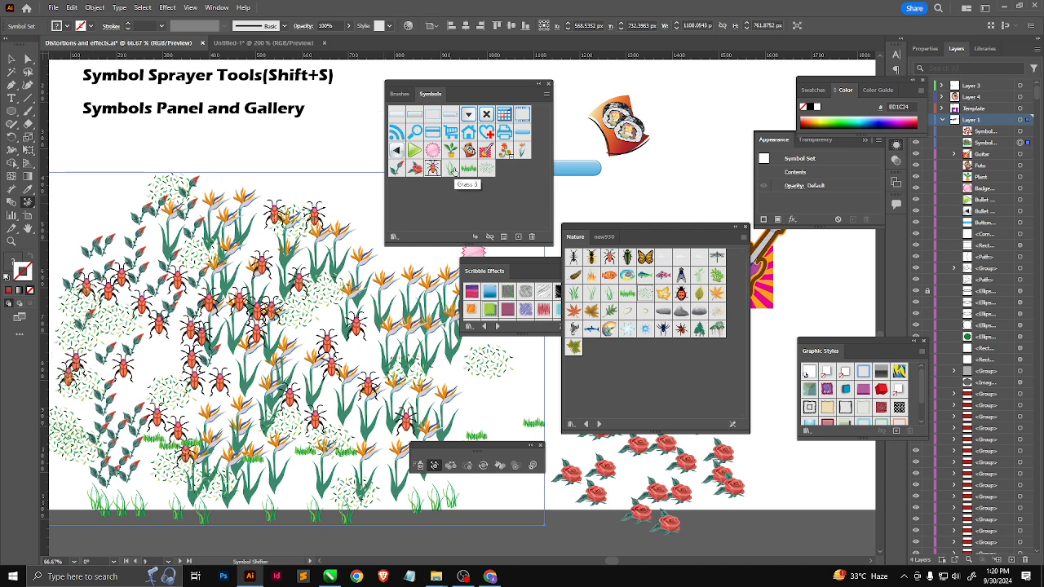
mouse_move(451, 519)
mouse_down()
mouse_move(405, 477)
mouse_move(380, 423)
mouse_up()
mouse_move(325, 510)
mouse_down()
mouse_move(145, 494)
mouse_move(122, 367)
mouse_up()
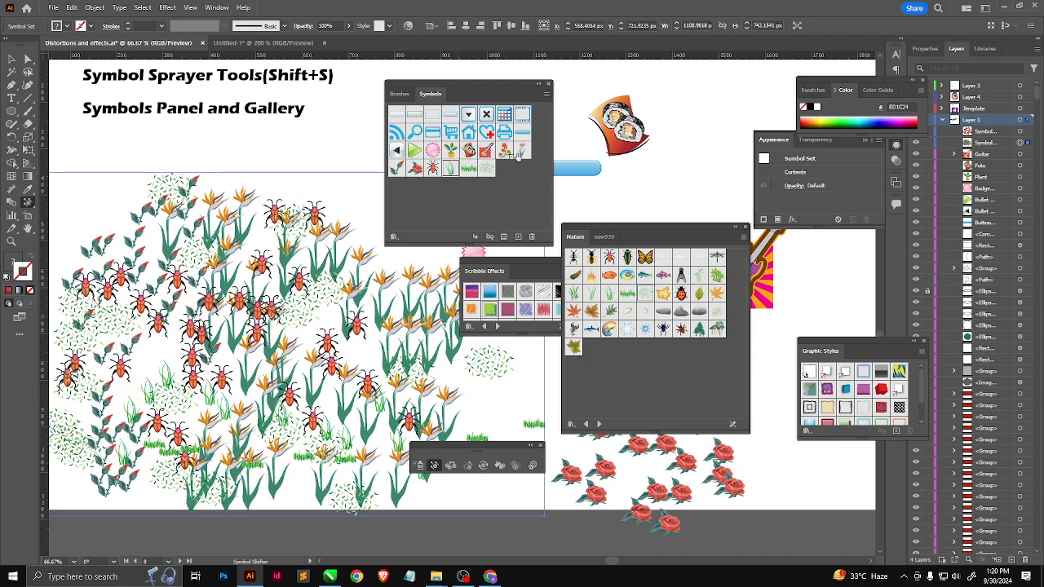
Shift the bird-of-paradise flowers toward the set's upper left and the rosebuds to the right through the middle of the set.
mouse_move(261, 232)
mouse_down()
mouse_move(188, 200)
mouse_move(119, 220)
mouse_move(122, 228)
mouse_up()
mouse_move(393, 322)
mouse_down()
mouse_move(357, 559)
mouse_move(357, 531)
mouse_move(444, 392)
mouse_move(414, 319)
mouse_up()
key(ctrl+minus)
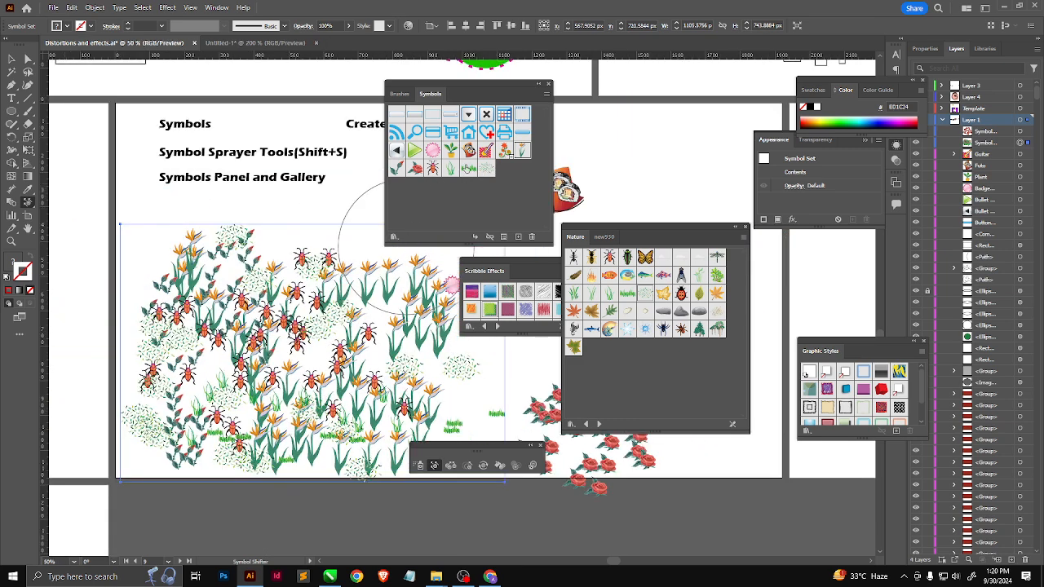
drag(478, 83, 578, 72)
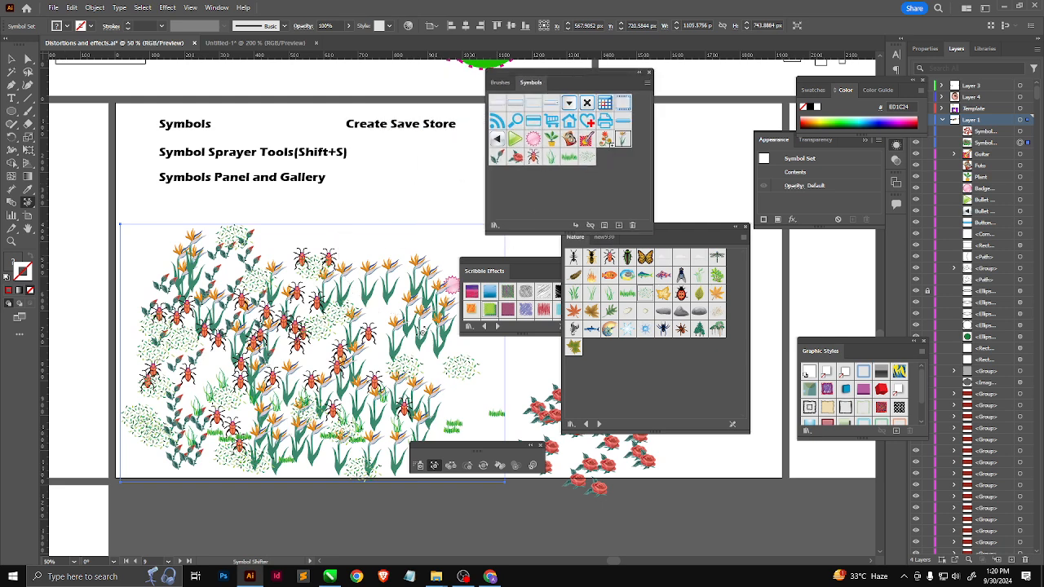
mouse_move(405, 332)
mouse_down()
mouse_move(245, 363)
mouse_move(236, 355)
mouse_up()
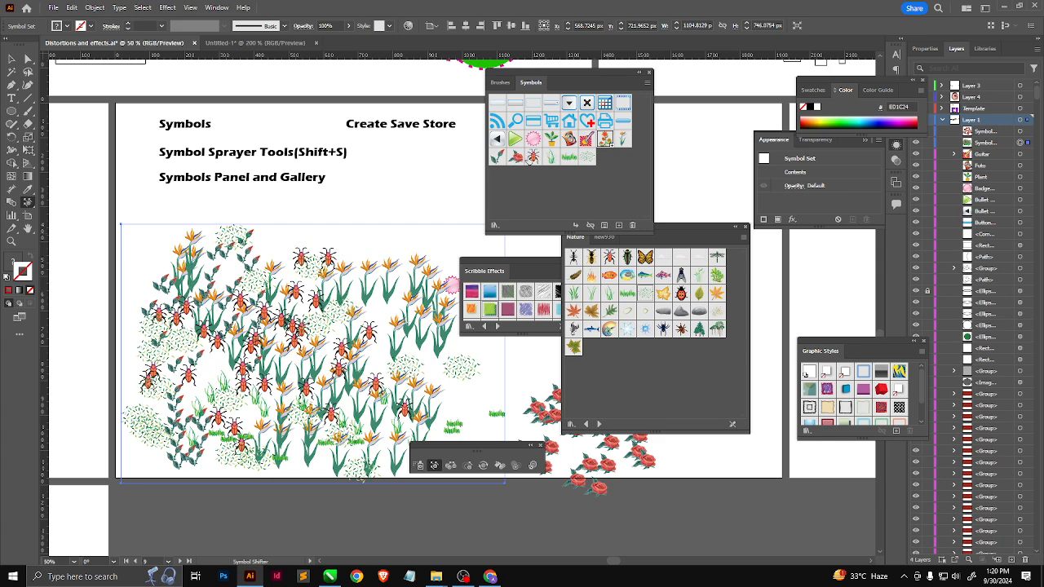
mouse_move(155, 414)
mouse_down()
mouse_move(187, 423)
mouse_move(200, 391)
mouse_up()
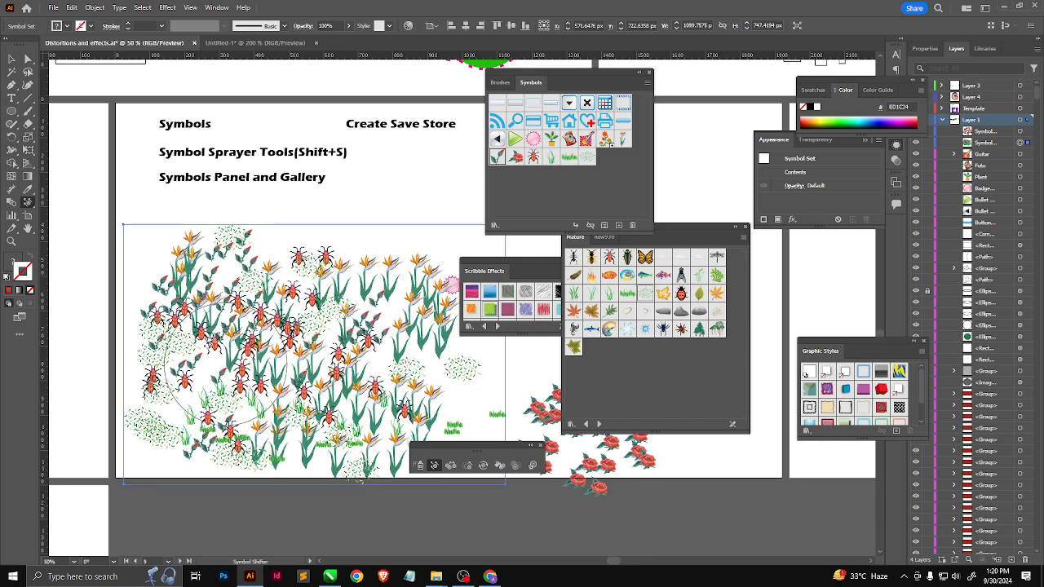
mouse_move(155, 298)
mouse_down()
mouse_move(318, 269)
mouse_move(351, 282)
mouse_move(359, 343)
mouse_up()
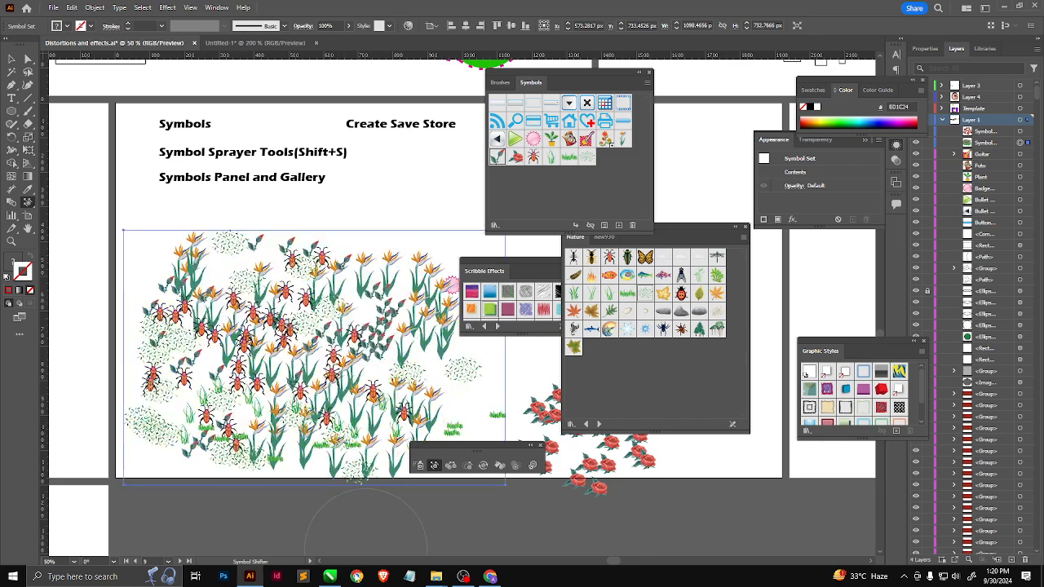
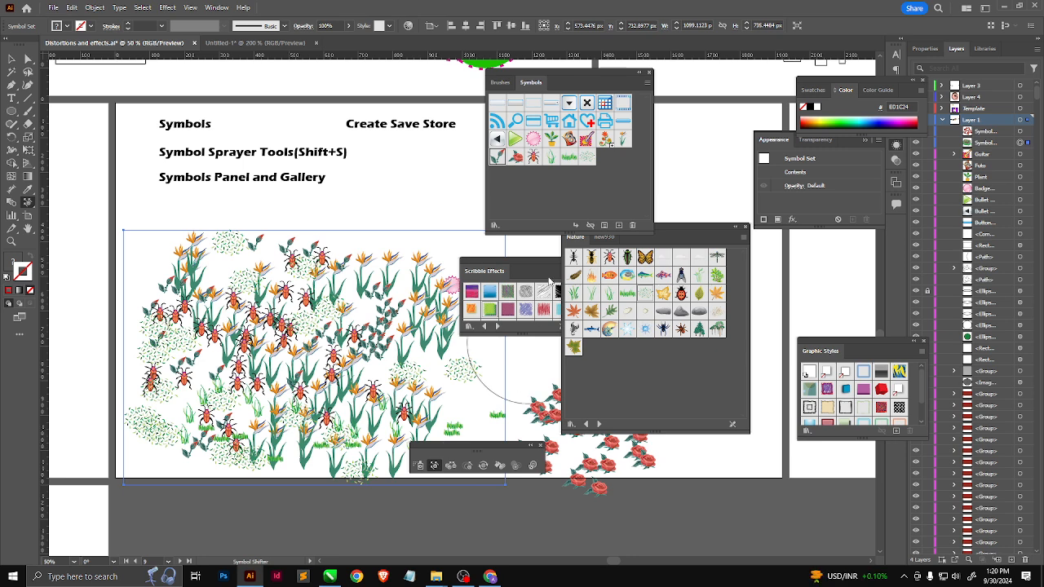
Select the beetle symbol and spread the beetles apart with the Symbol Scruncher, using an enlarged brush.
click(534, 156)
click(449, 466)
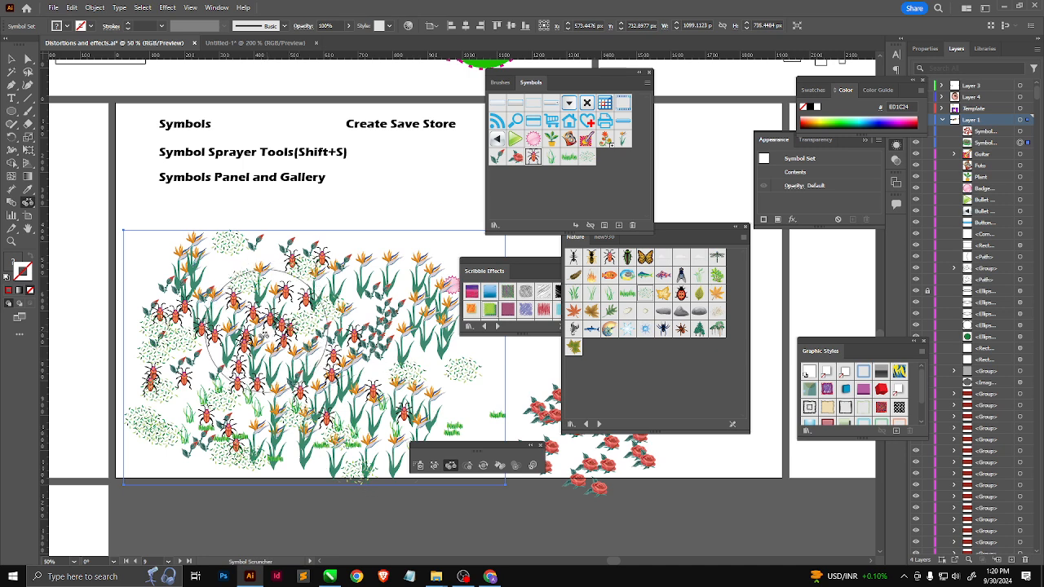
key(bracketright)
key(bracketright)
key(bracketright)
key(bracketright)
key(bracketright)
click(251, 349)
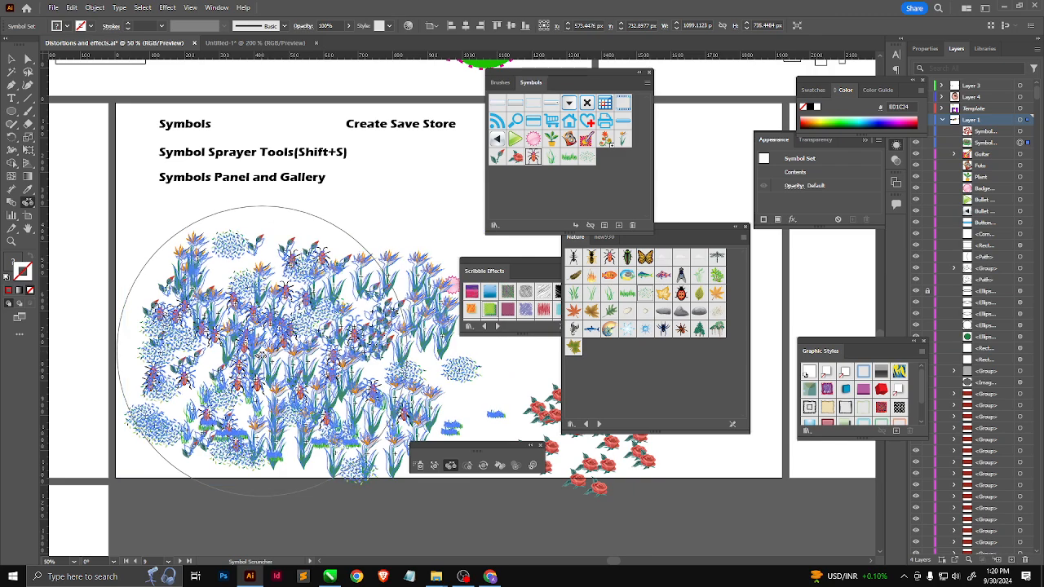
mouse_move(250, 349)
mouse_down()
mouse_move(318, 363)
mouse_move(296, 359)
mouse_move(293, 328)
mouse_move(253, 313)
mouse_move(214, 379)
mouse_move(147, 438)
mouse_move(120, 368)
mouse_move(114, 269)
mouse_move(232, 354)
mouse_move(303, 491)
mouse_move(316, 485)
mouse_move(252, 361)
mouse_up()
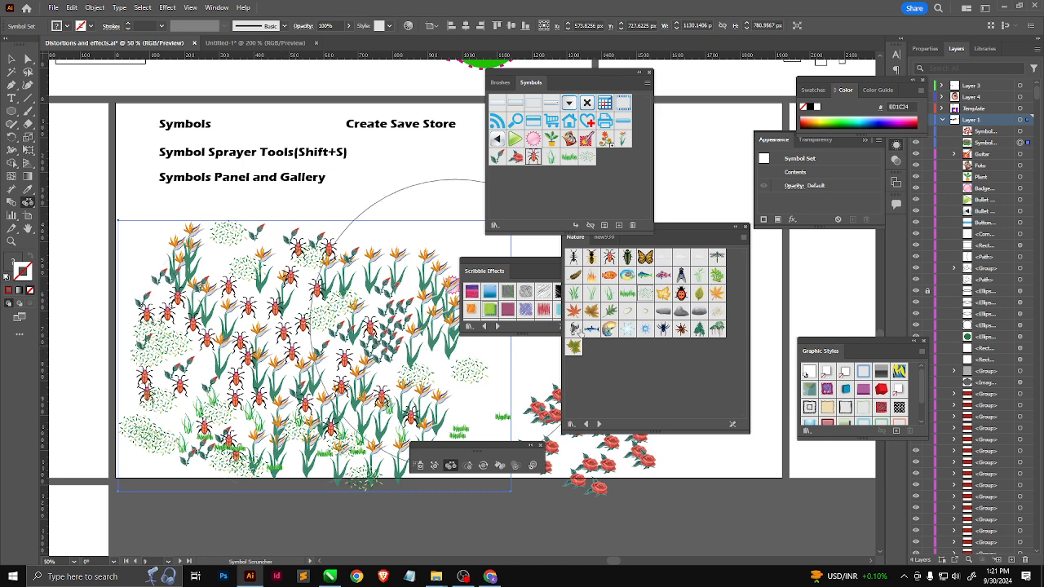
Enlarge beetles in the upper and central parts of the flower set with the Symbol Sizer, using a smaller brush.
click(468, 466)
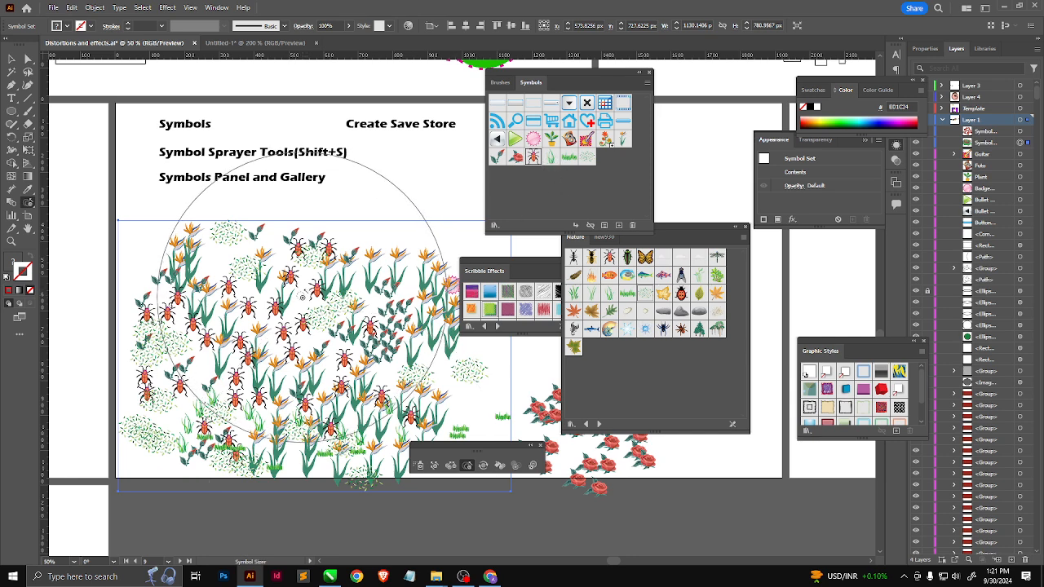
key(bracketleft)
key(bracketleft)
key(bracketleft)
key(bracketleft)
key(bracketleft)
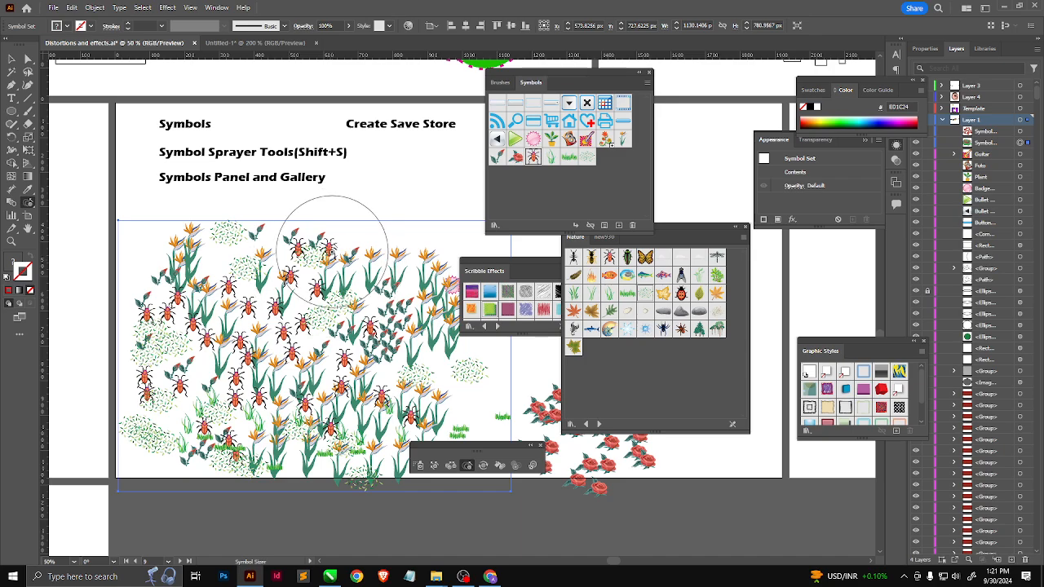
mouse_move(327, 248)
mouse_down()
mouse_move(315, 235)
mouse_move(302, 257)
mouse_move(299, 319)
mouse_move(256, 386)
mouse_move(248, 382)
mouse_up()
click(318, 288)
click(246, 381)
mouse_move(351, 388)
mouse_down()
mouse_move(353, 380)
mouse_move(389, 397)
mouse_up()
mouse_move(261, 398)
mouse_down()
mouse_move(242, 427)
mouse_move(258, 391)
mouse_up()
mouse_move(256, 359)
mouse_down()
mouse_move(244, 384)
mouse_move(256, 353)
mouse_up()
drag(290, 269, 290, 271)
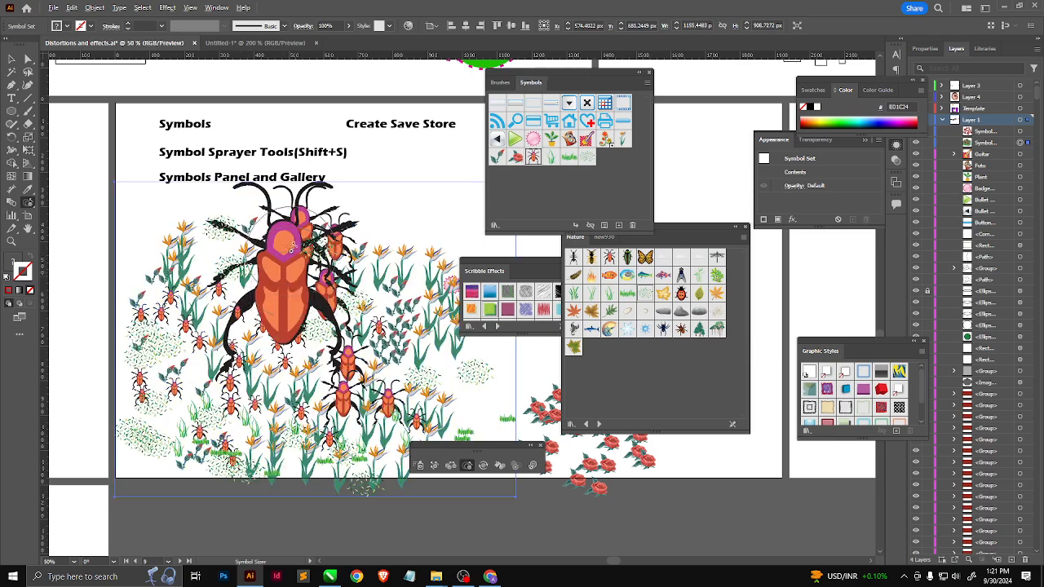
Shrink the enlarged beetles in the upper part of the flower set with the Symbol Sizer.
alt+click(292, 250)
alt+click(302, 245)
alt+click(307, 243)
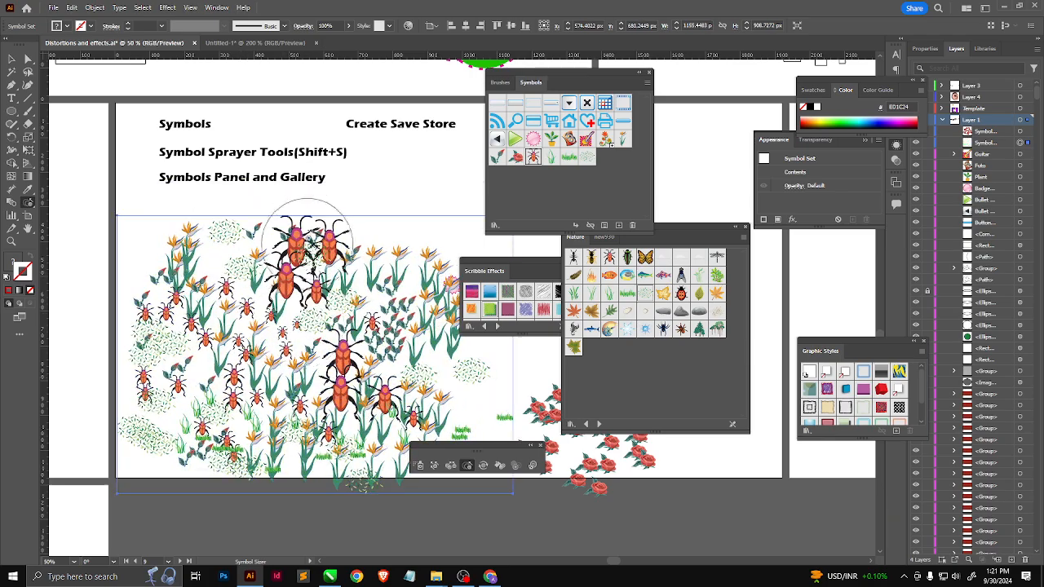
alt+click(303, 252)
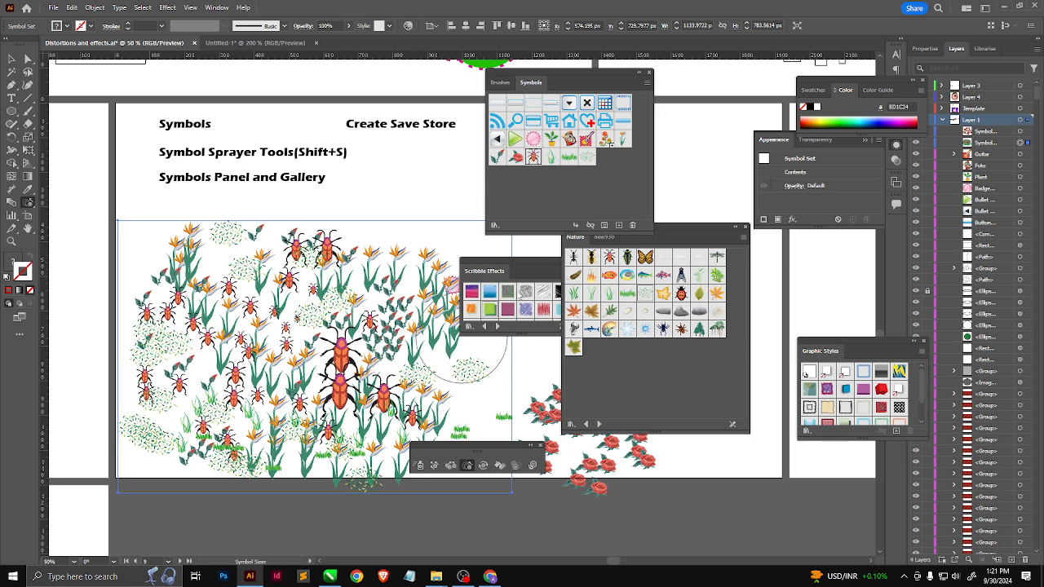
Rotate the large central beetles and the beetles across the rest of the flower set with the Symbol Spinner.
click(482, 465)
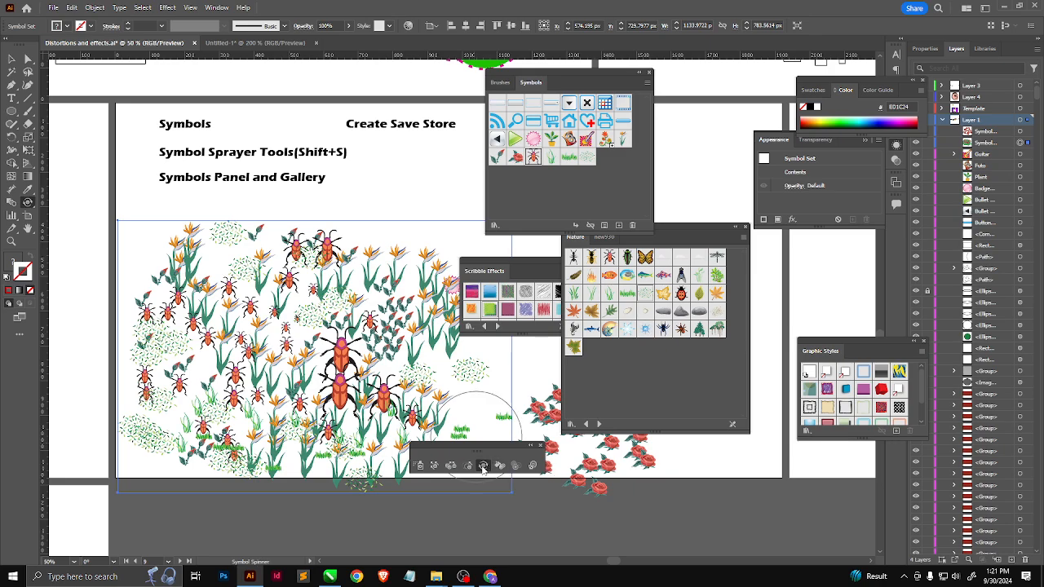
scroll(358, 376, up, 3)
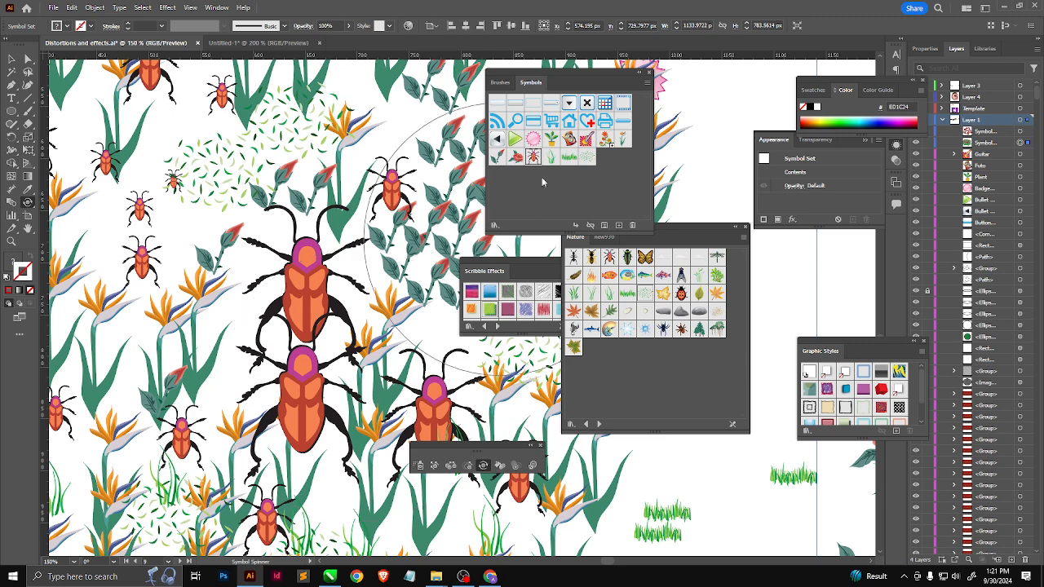
mouse_move(371, 312)
mouse_down()
mouse_move(371, 333)
mouse_move(400, 320)
mouse_move(391, 326)
mouse_up()
scroll(328, 292, down, 2)
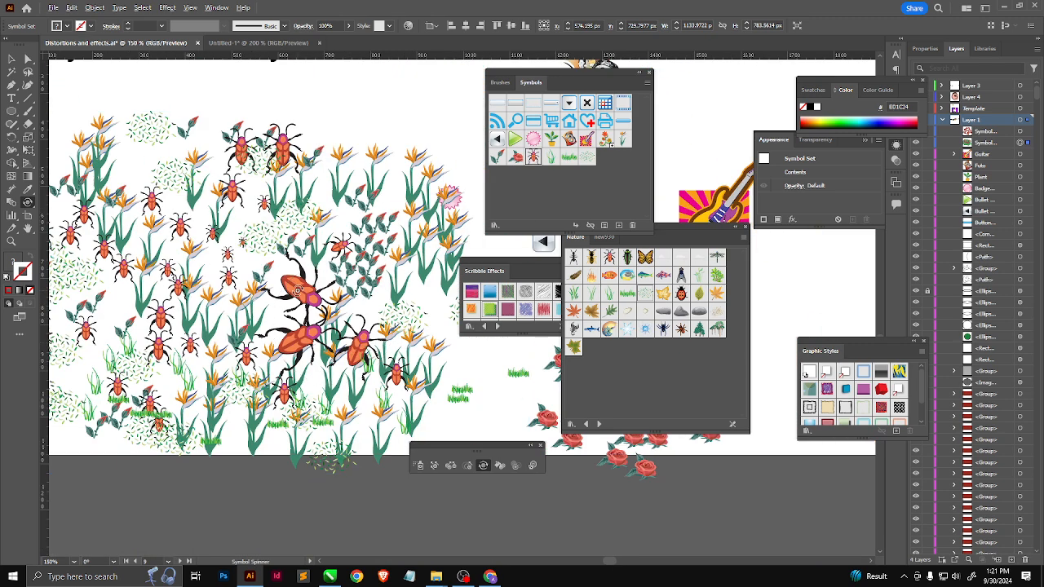
mouse_move(399, 369)
mouse_down()
mouse_move(412, 343)
mouse_move(394, 327)
mouse_up()
mouse_move(253, 151)
mouse_down()
mouse_move(225, 201)
mouse_move(143, 213)
mouse_move(201, 240)
mouse_move(170, 207)
mouse_move(186, 222)
mouse_move(168, 240)
mouse_move(106, 233)
mouse_move(157, 344)
mouse_move(187, 383)
mouse_move(261, 419)
mouse_move(149, 360)
mouse_up()
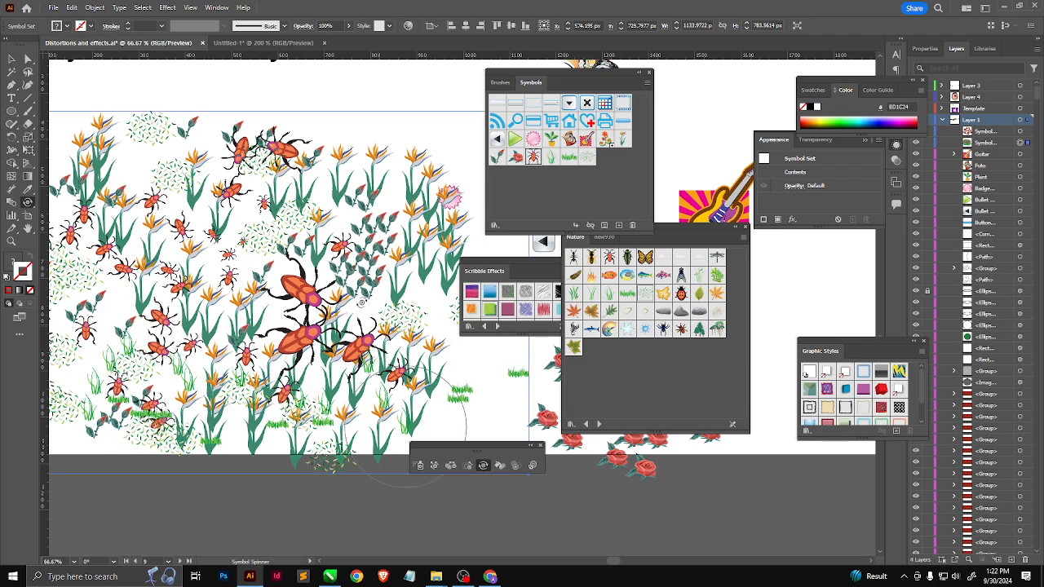
drag(128, 258, 192, 276)
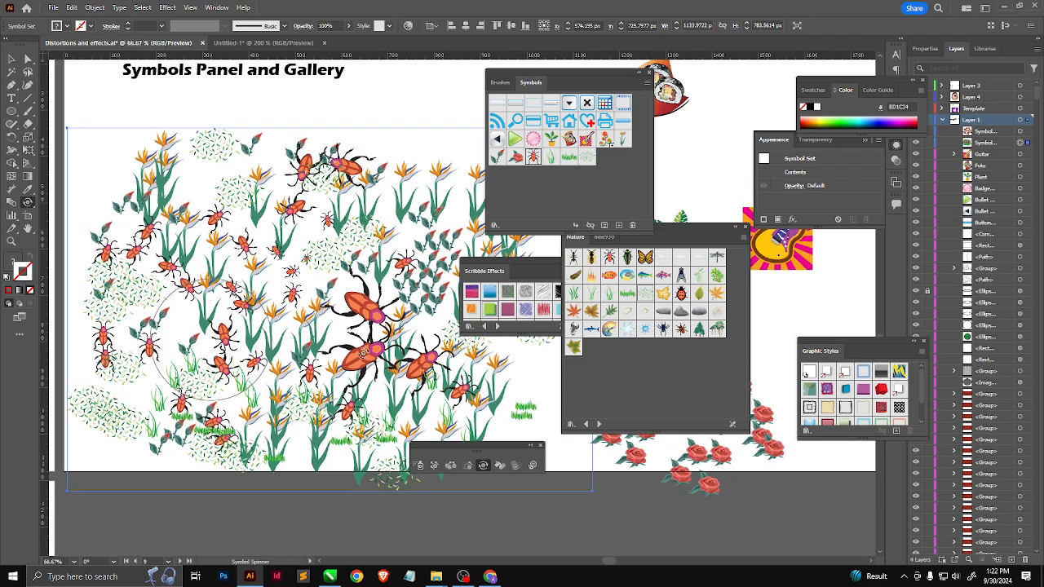
drag(420, 398, 335, 375)
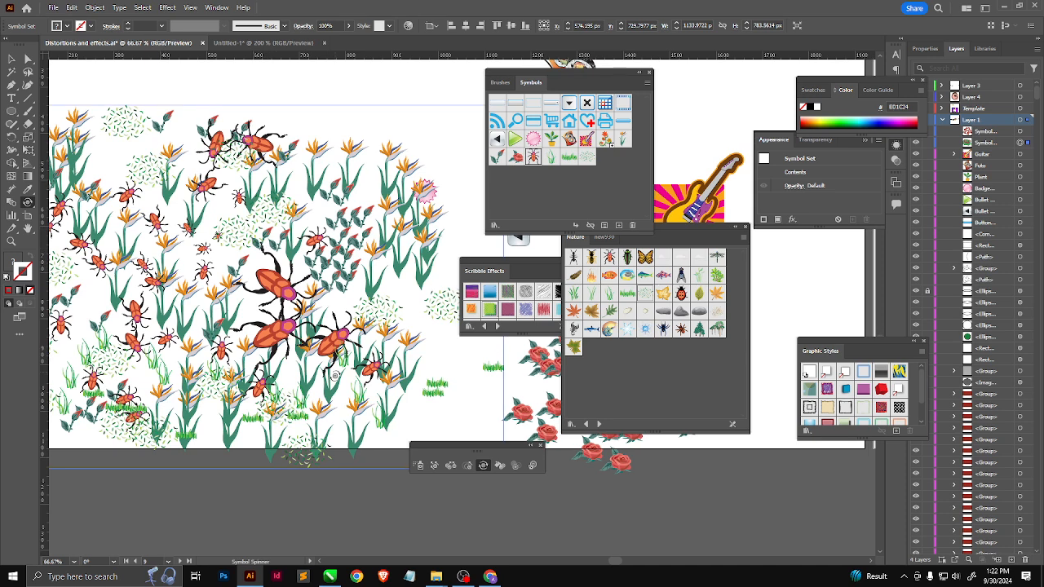
Activate the Symbol Stainer and select the short grass strip symbol, framing its instances beside the flower set.
click(500, 465)
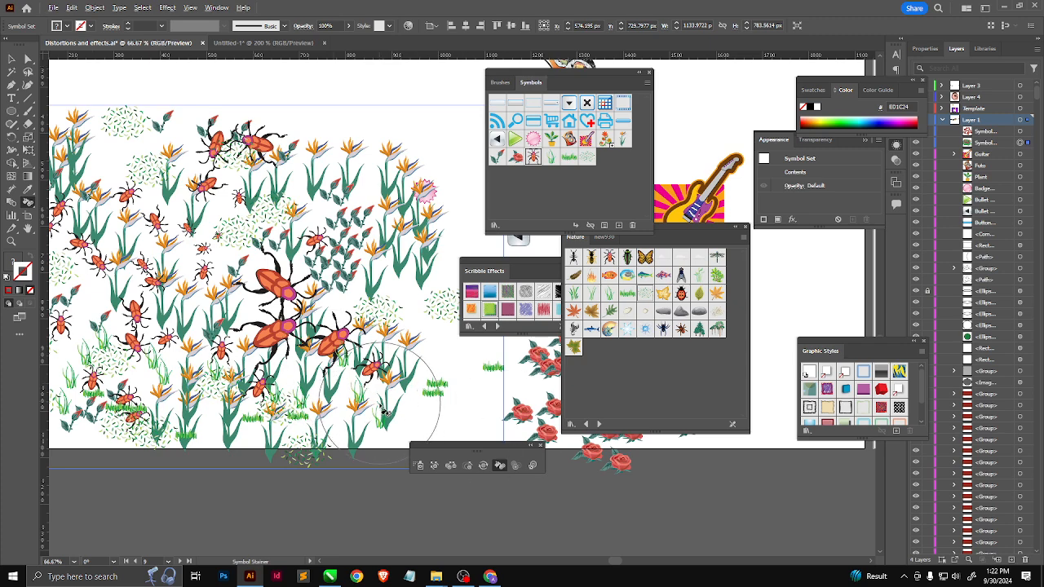
scroll(379, 404, up, 2)
drag(462, 368, 268, 341)
scroll(336, 355, up, 5)
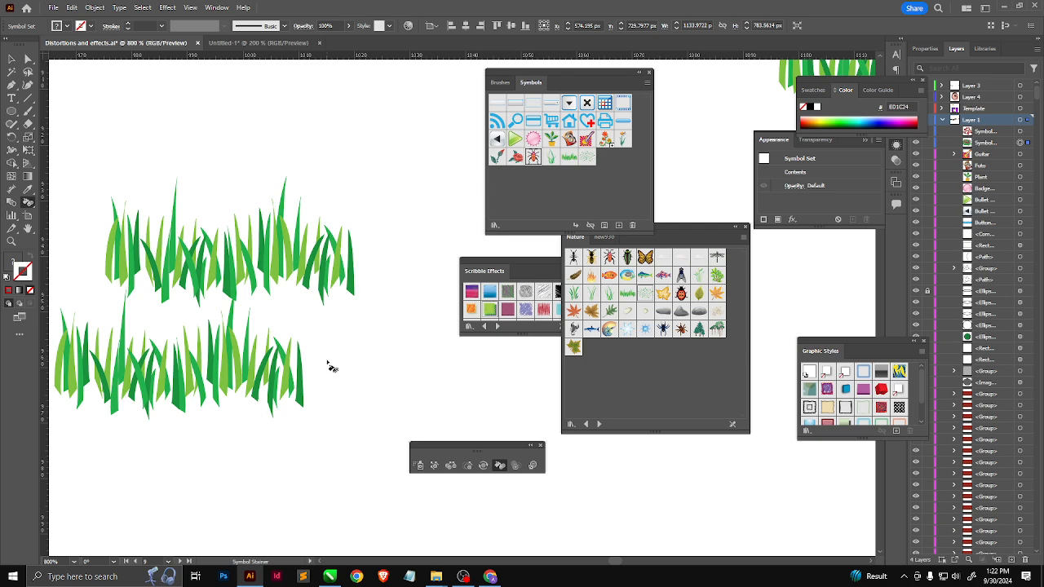
key(v)
drag(282, 299, 463, 269)
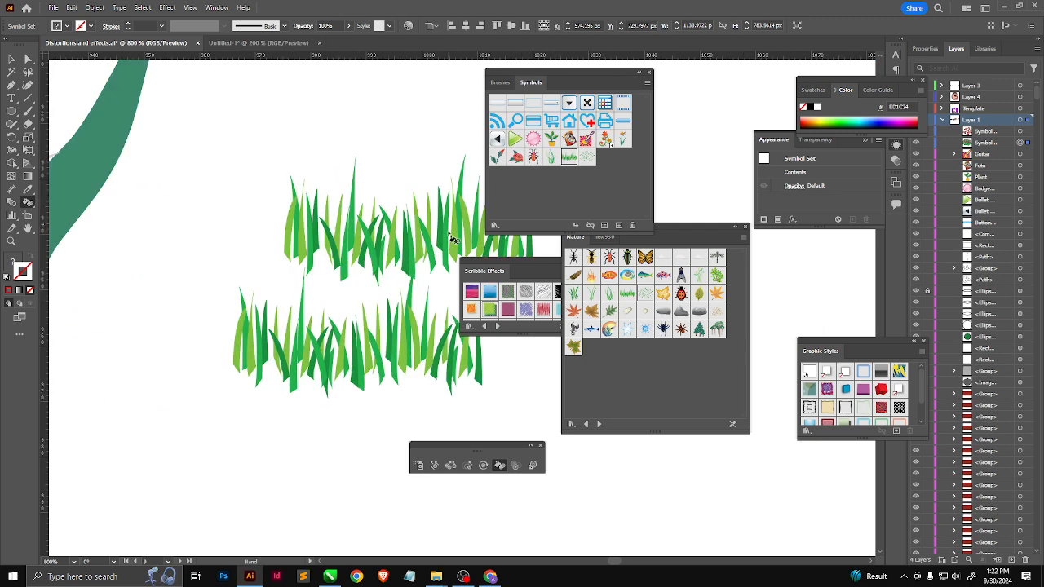
key(ctrl+minus)
key(ctrl+minus)
key(ctrl+minus)
key(ctrl+minus)
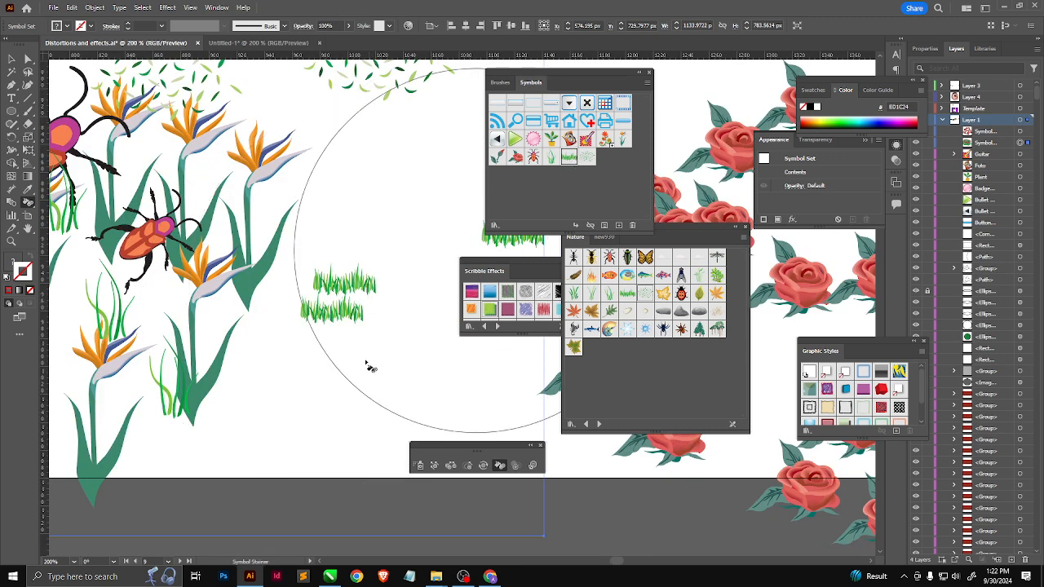
scroll(358, 302, up, 1)
scroll(239, 354, down, 1)
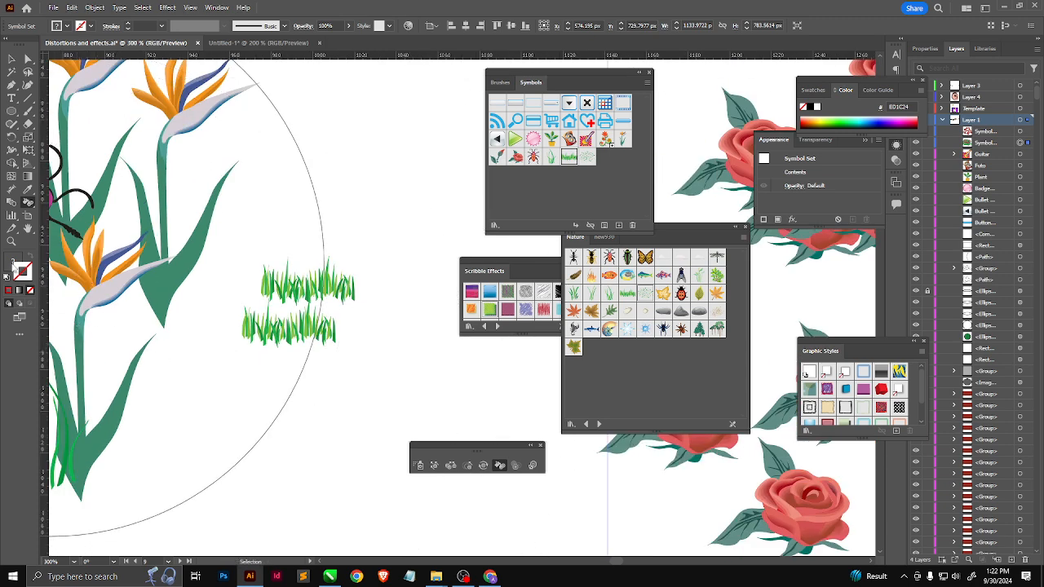
Set the fill color to a bright yellow for staining the grass.
double_click(13, 264)
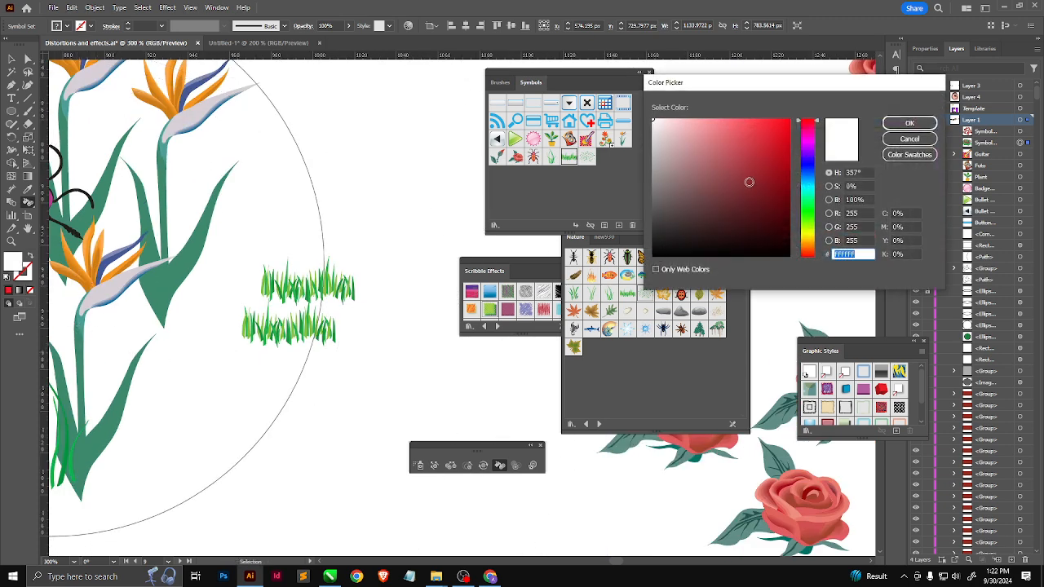
drag(809, 221, 810, 233)
mouse_move(757, 137)
mouse_down()
mouse_move(793, 119)
mouse_move(756, 128)
mouse_up()
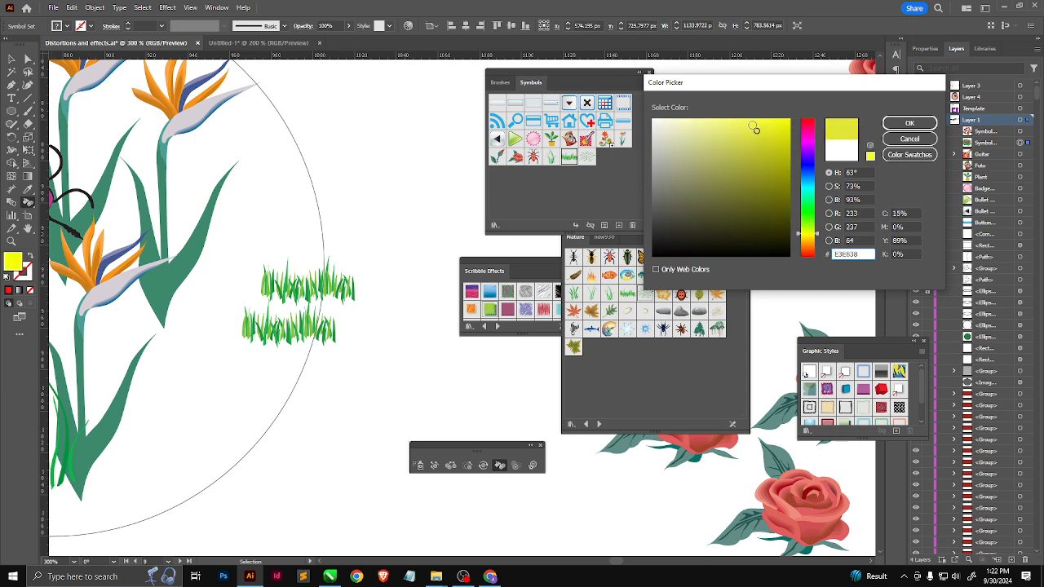
click(909, 122)
Reduce the Symbol Stainer's brush diameter to suit the two small grass strips beside the flower set.
scroll(346, 323, up, 2)
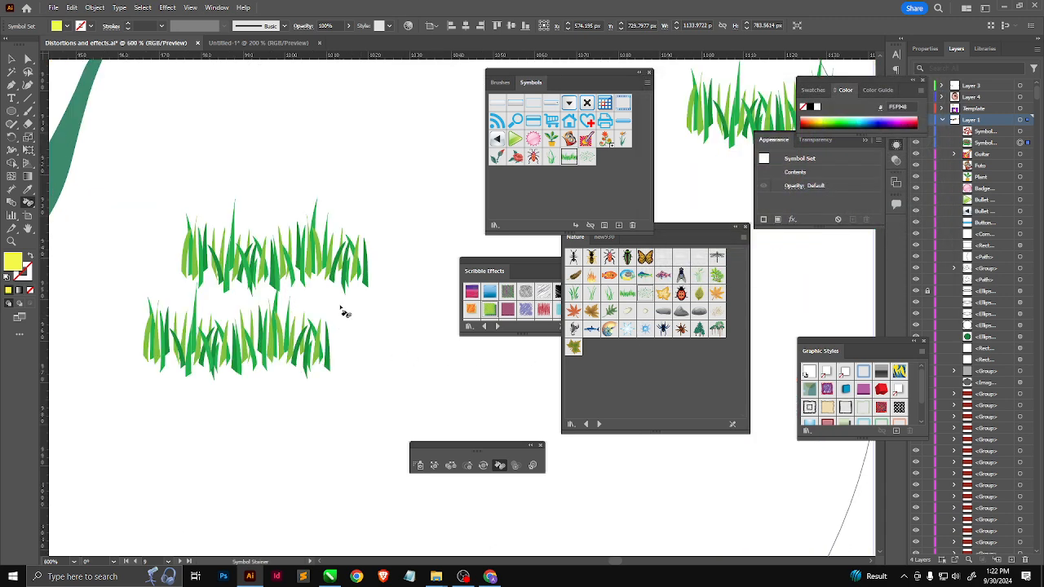
key(bracketleft)
key(bracketleft)
key(bracketleft)
key(bracketleft)
key(bracketleft)
key(bracketleft)
key(bracketleft)
key(bracketleft)
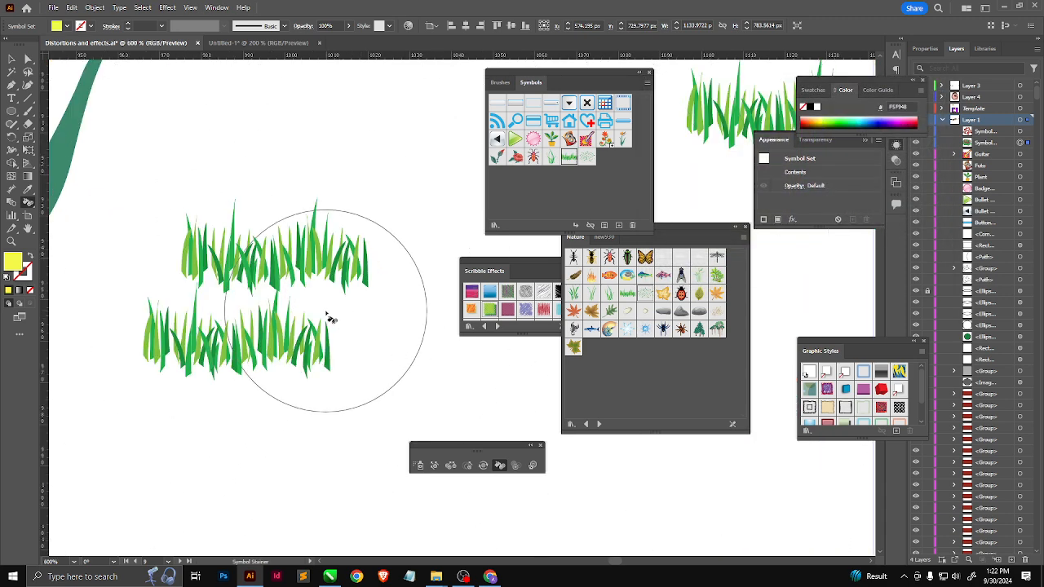
scroll(330, 318, up, 4)
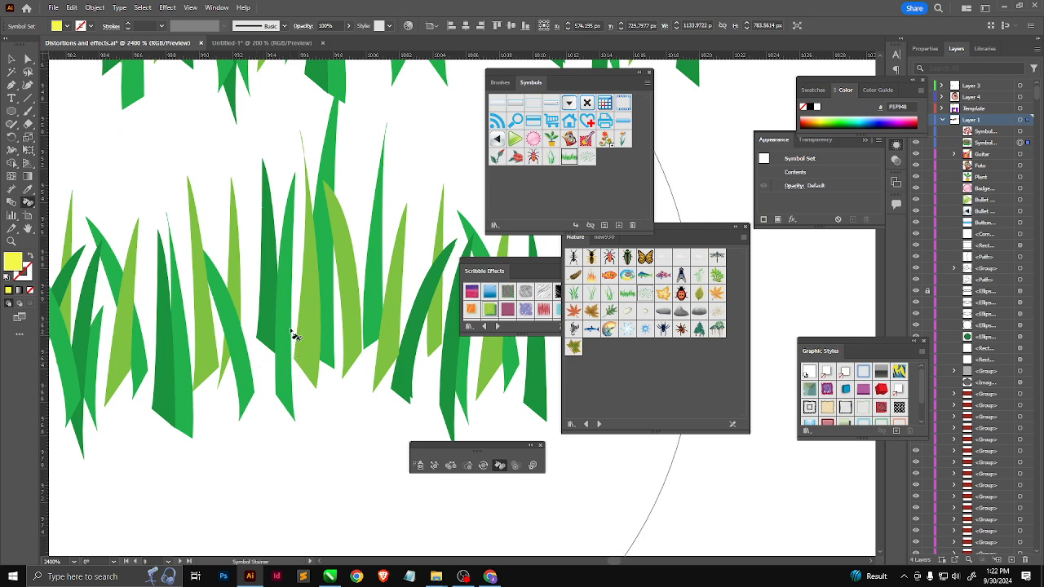
key(bracketleft)
key(bracketleft)
key(bracketleft)
key(bracketleft)
key(bracketleft)
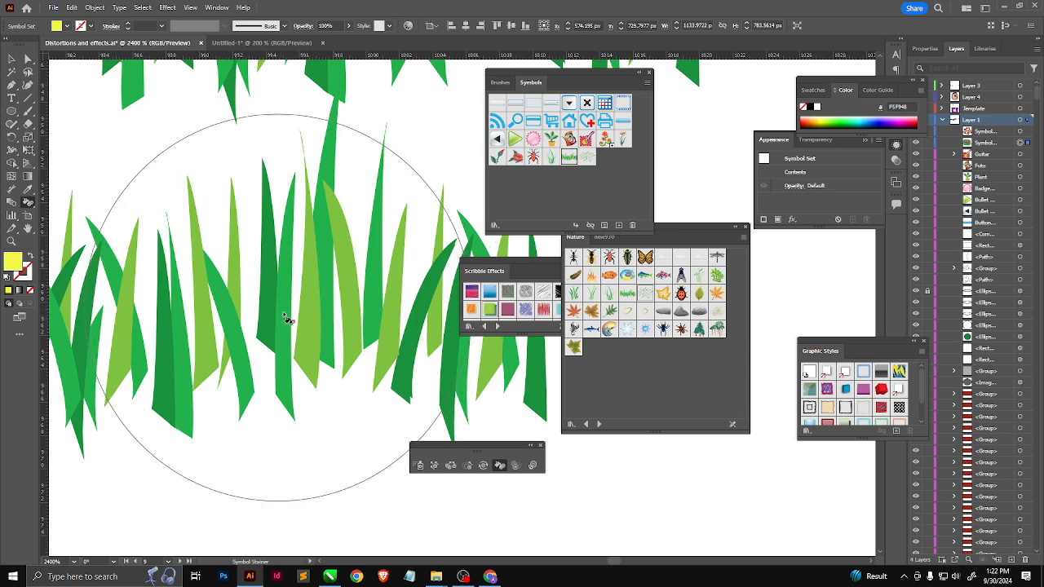
scroll(320, 343, down, 2)
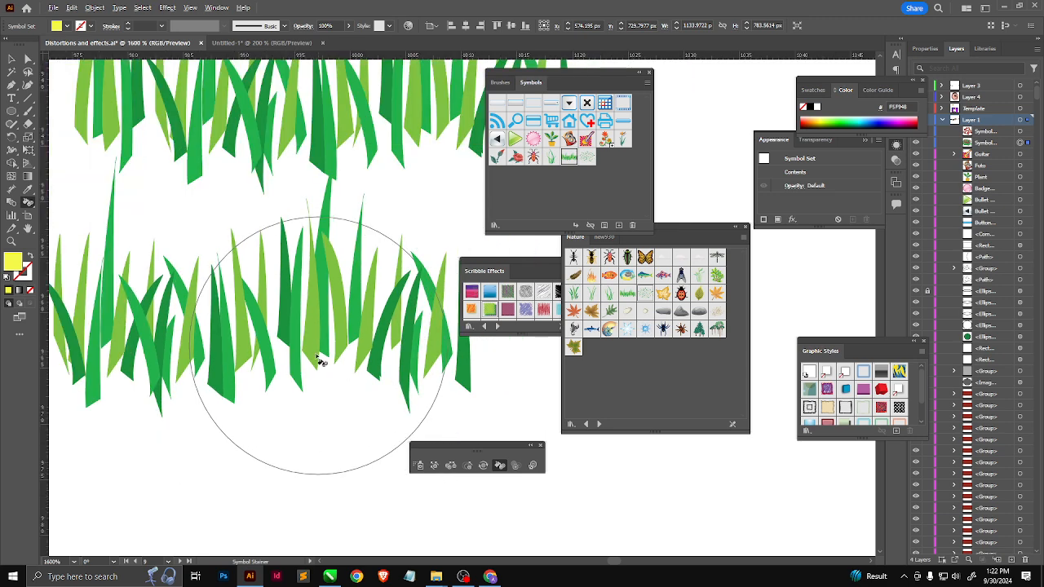
scroll(303, 372, down, 2)
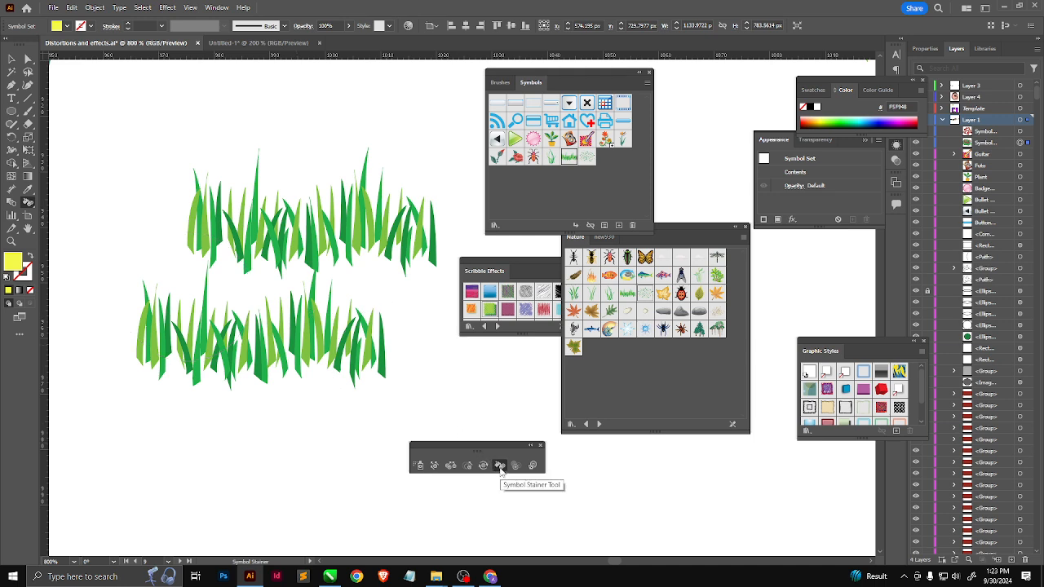
Stain both rows of the short grass strip symbol beside the flower set bright yellow.
click(568, 161)
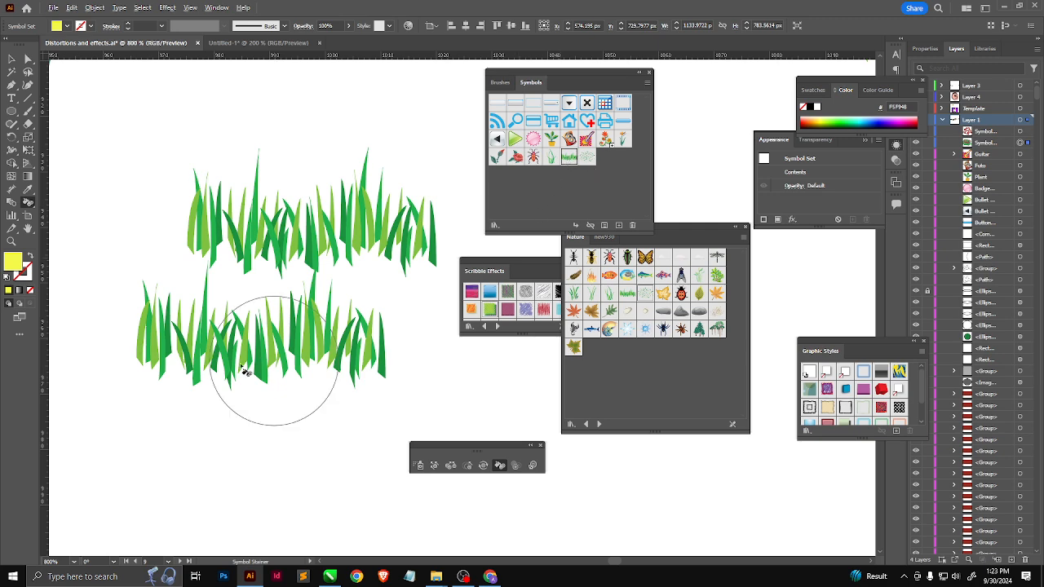
scroll(281, 352, down, 4)
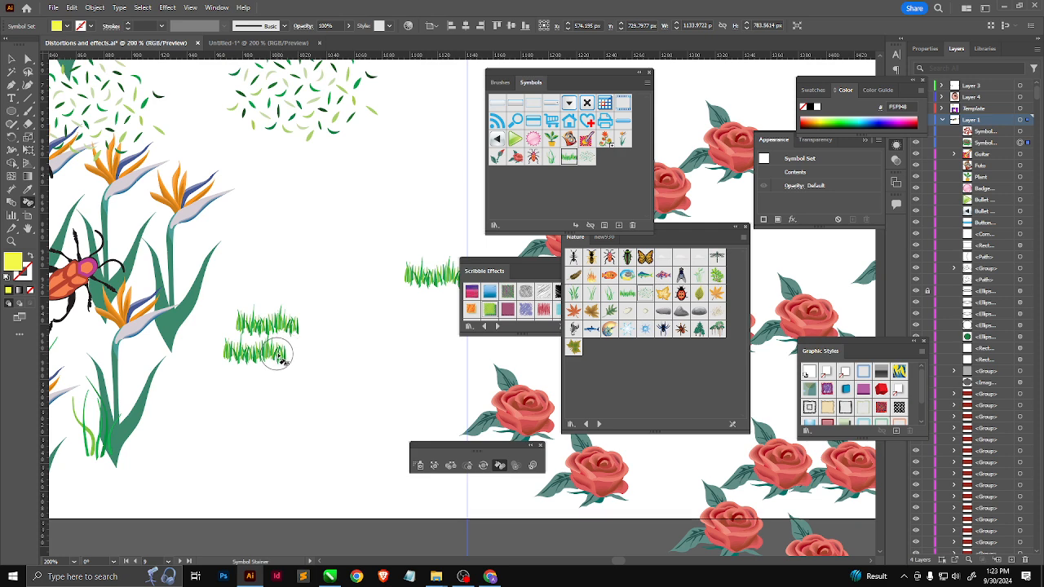
drag(275, 354, 235, 350)
scroll(269, 360, up, 4)
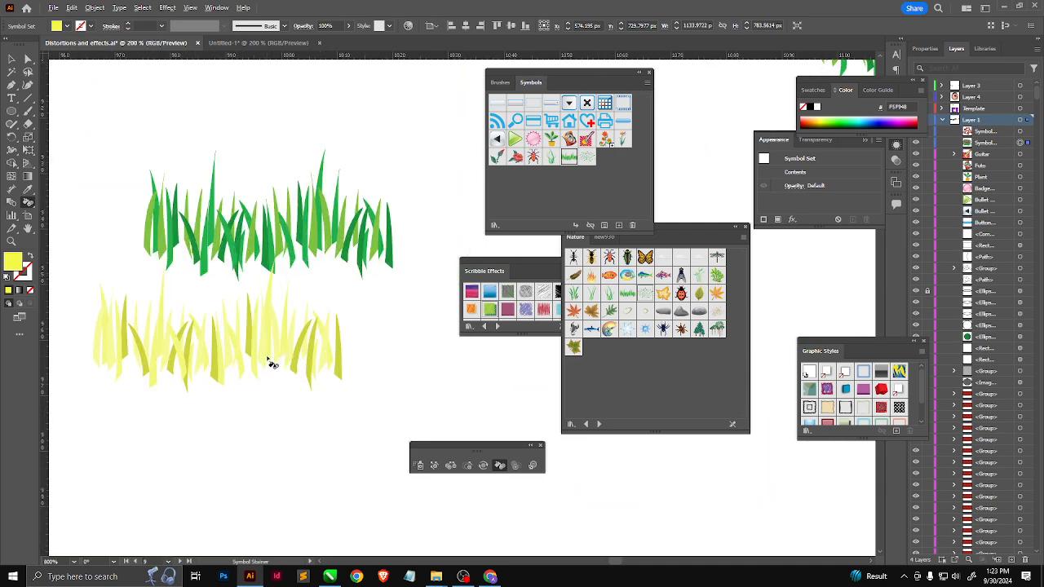
mouse_move(366, 245)
mouse_down()
mouse_move(368, 221)
mouse_move(298, 233)
mouse_move(235, 228)
mouse_up()
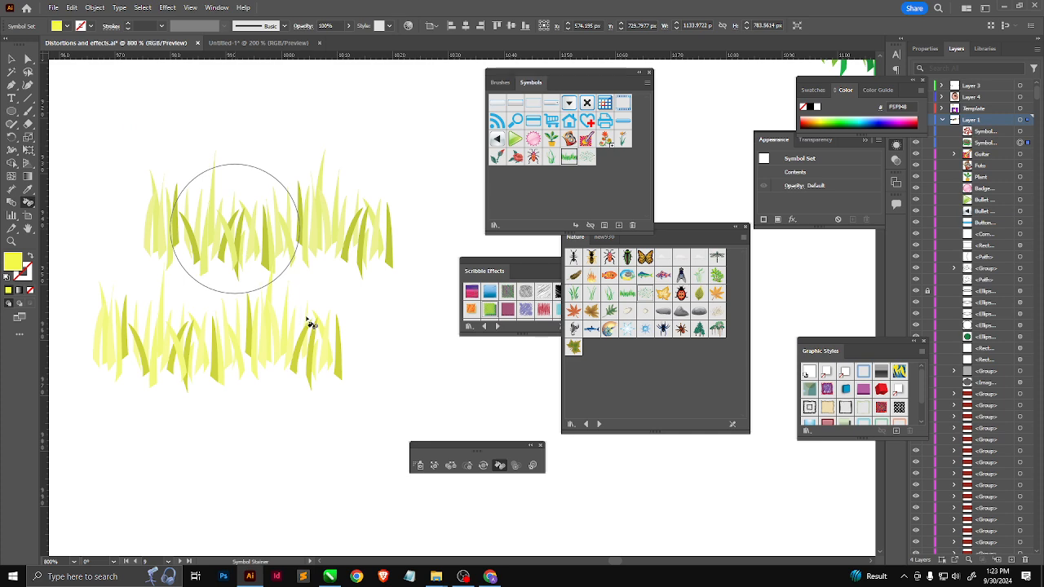
scroll(309, 323, up, 4)
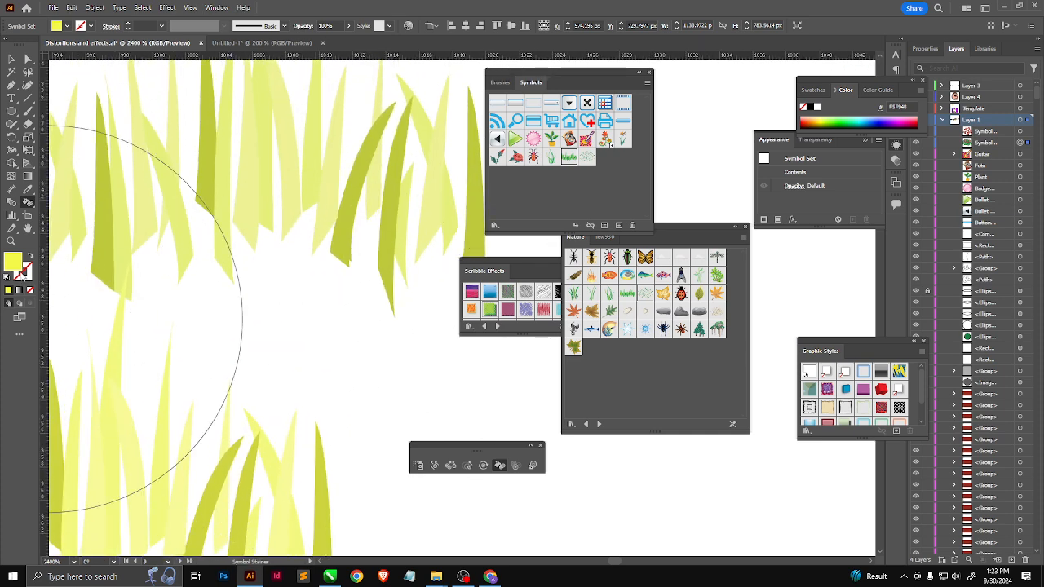
drag(255, 246, 268, 318)
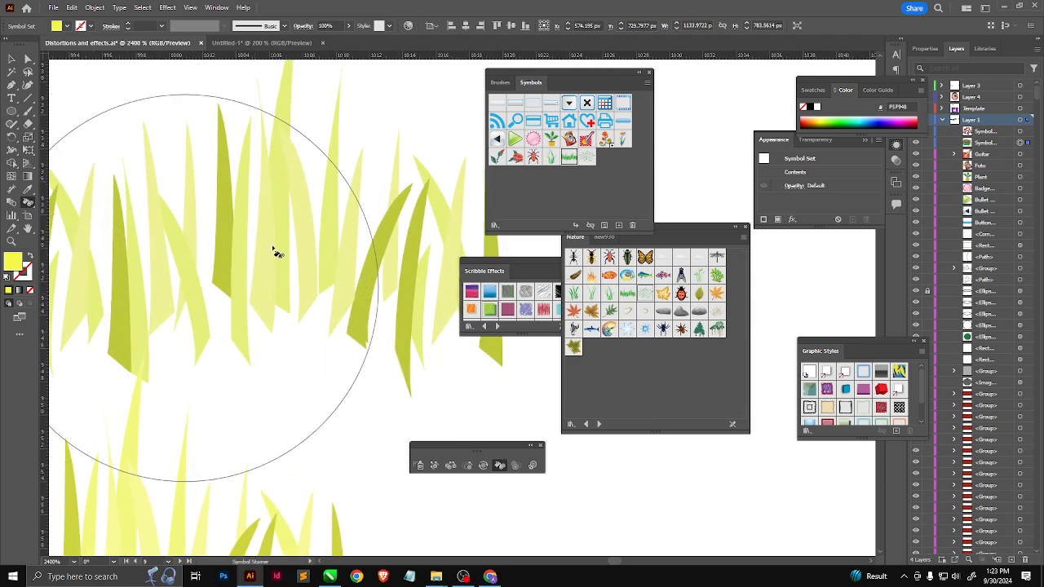
Select the bird-of-paradise flower symbol and stain the outermost flower beside the grass strips bright yellow.
scroll(275, 261, down, 5)
scroll(275, 326, down, 4)
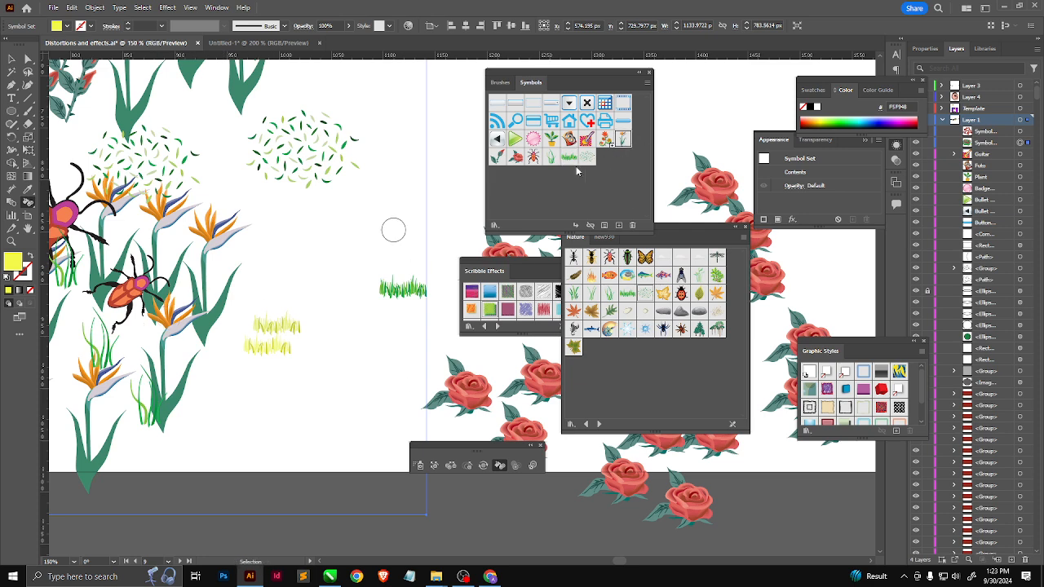
scroll(163, 253, up, 2)
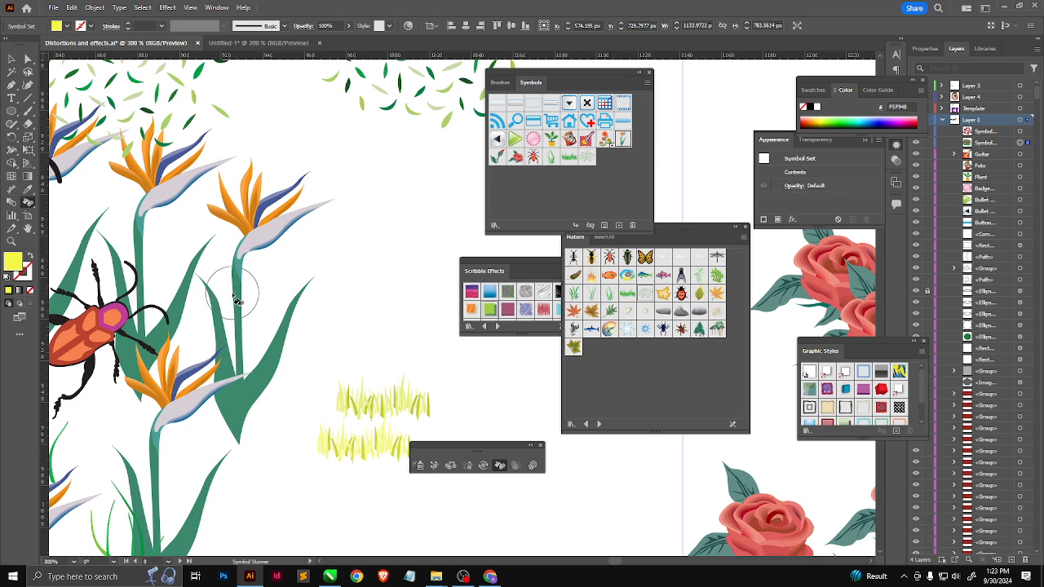
mouse_move(240, 233)
mouse_down()
mouse_move(245, 366)
mouse_move(263, 373)
mouse_up()
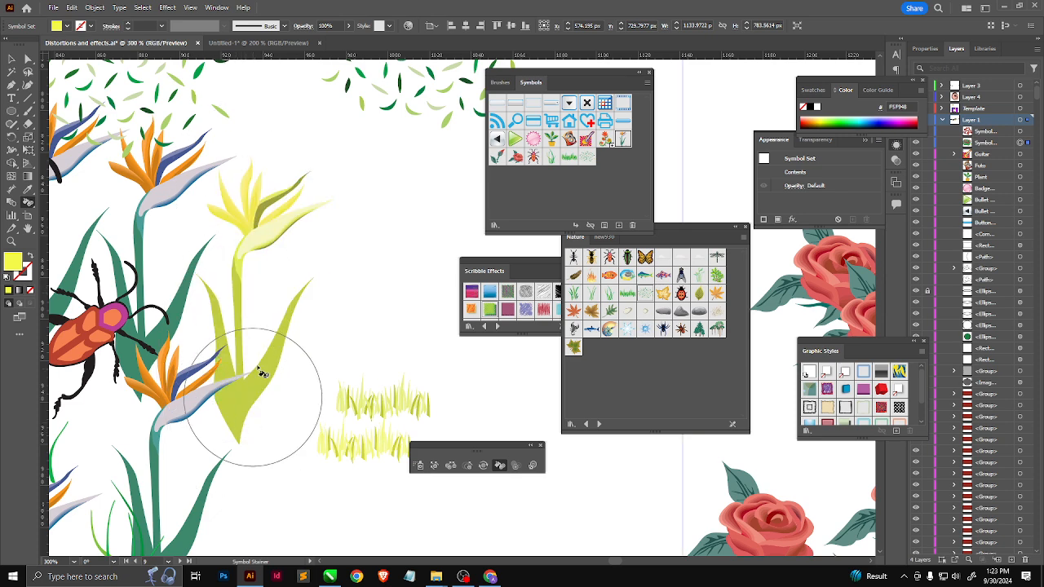
scroll(271, 216, up, 2)
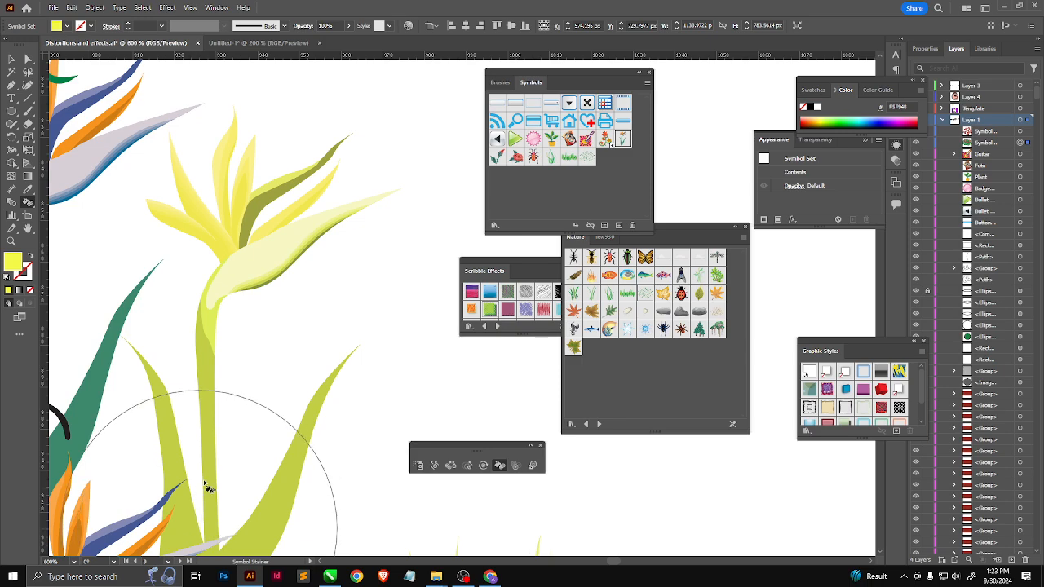
Reselect the short grass strip symbol and remove the yellow stain from both grass rows.
scroll(326, 359, down, 5)
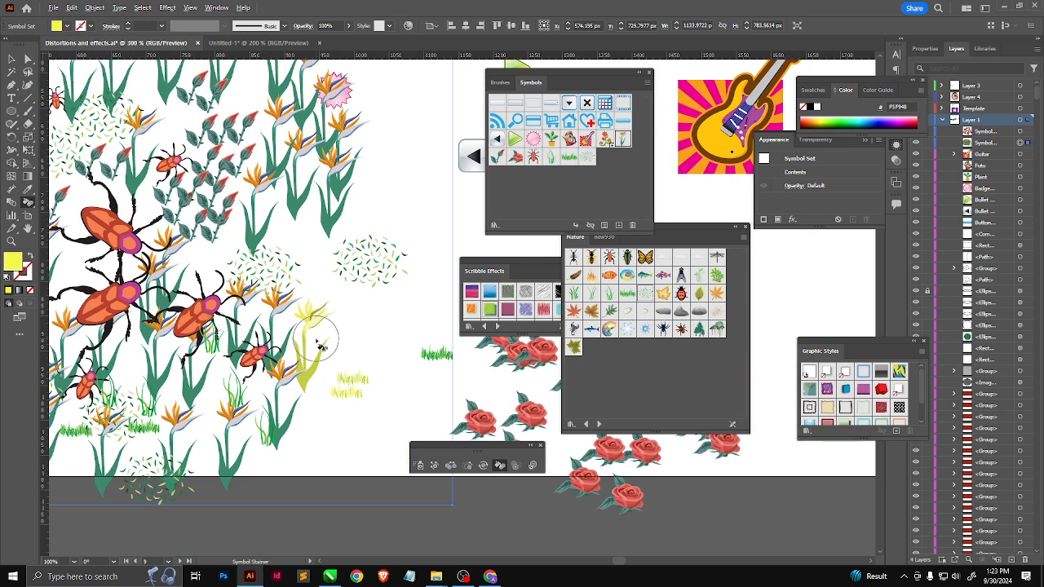
scroll(334, 366, up, 4)
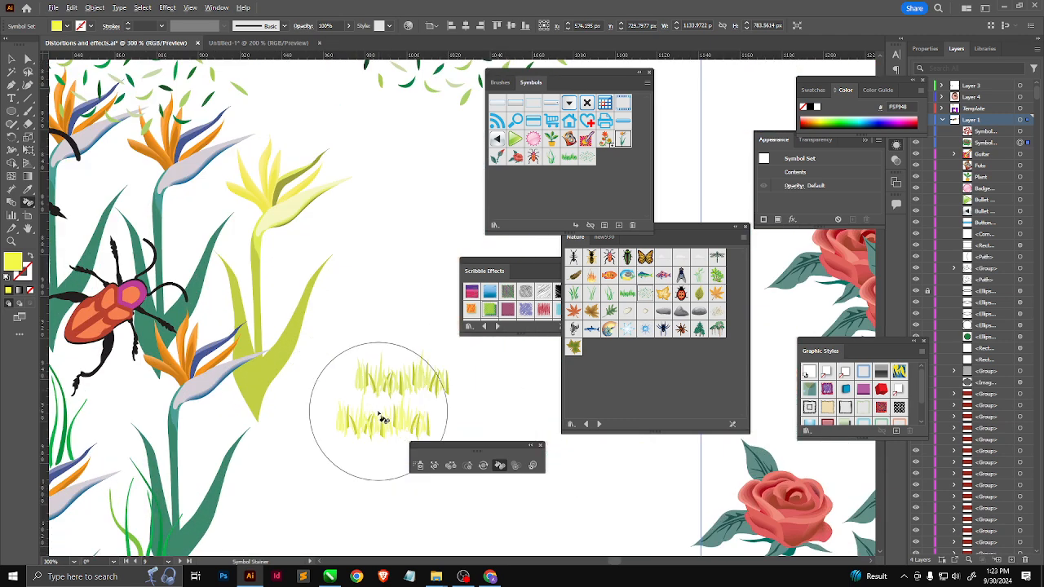
click(568, 156)
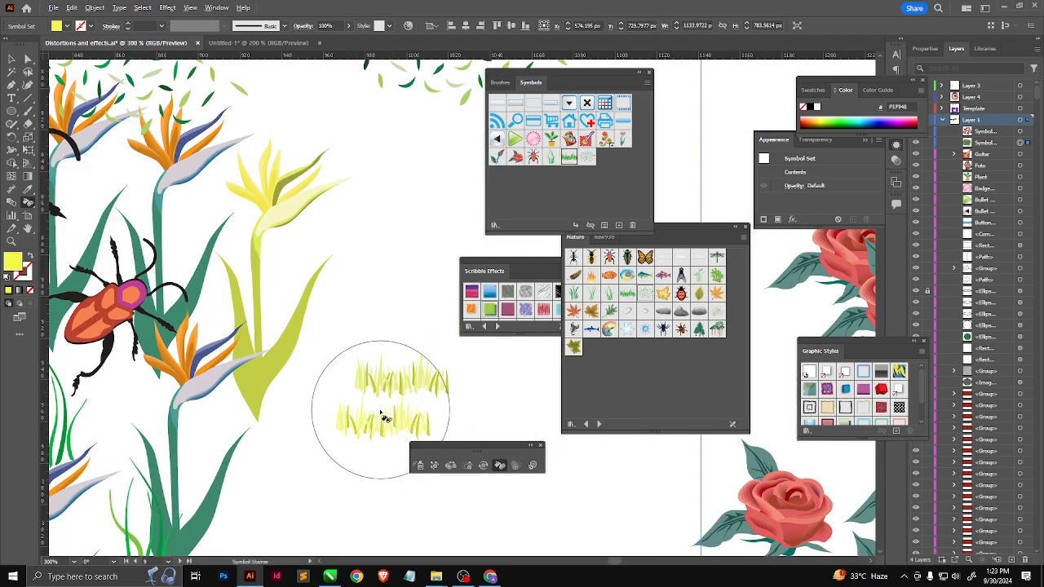
mouse_move(380, 419)
mouse_down()
mouse_move(419, 384)
mouse_move(392, 466)
mouse_up()
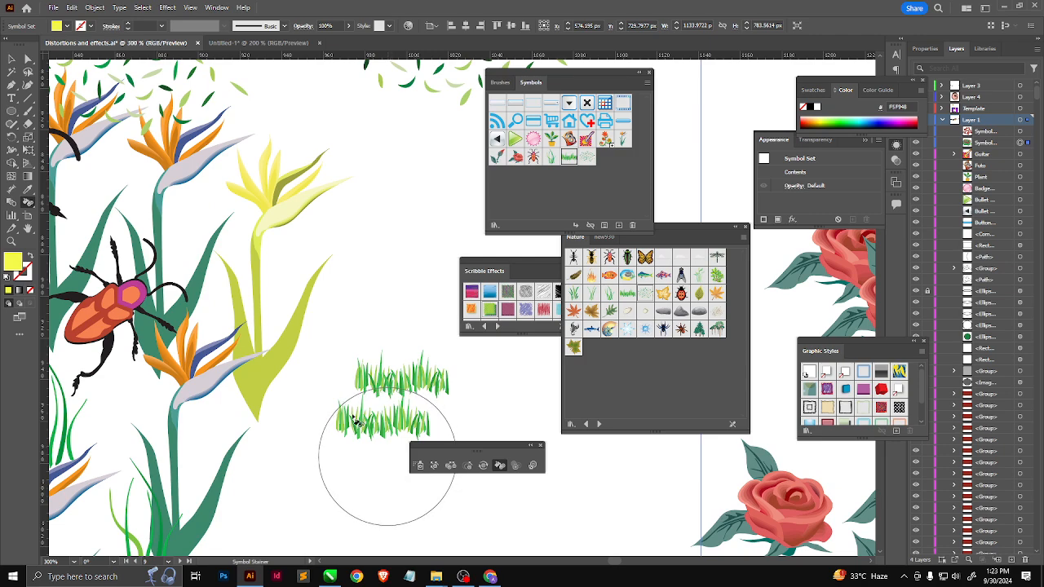
Activate the Symbol Screener, select the scattered leaf specks symbol and fade its instances across the flower set.
scroll(326, 359, down, 2)
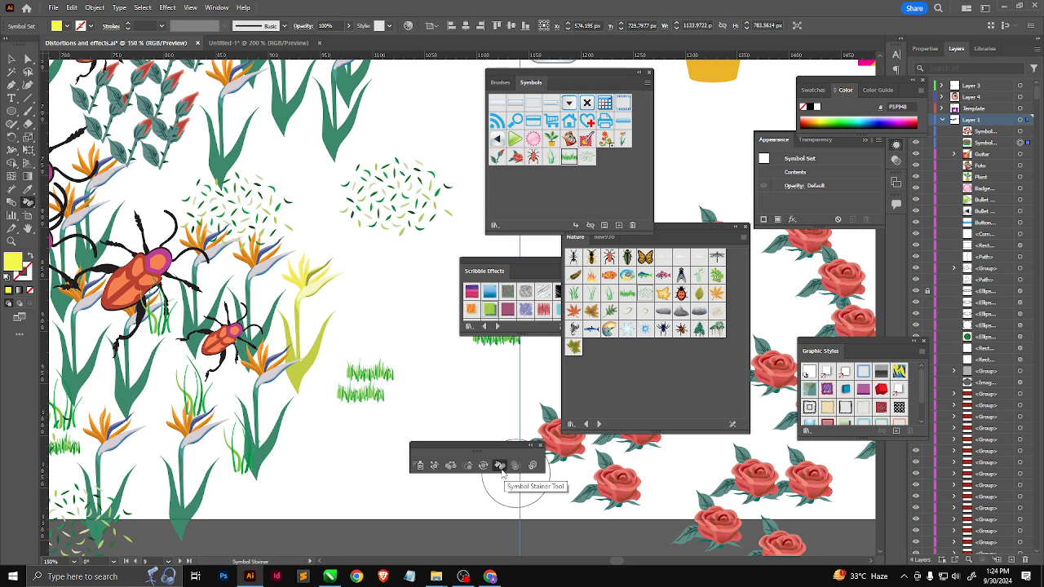
click(514, 467)
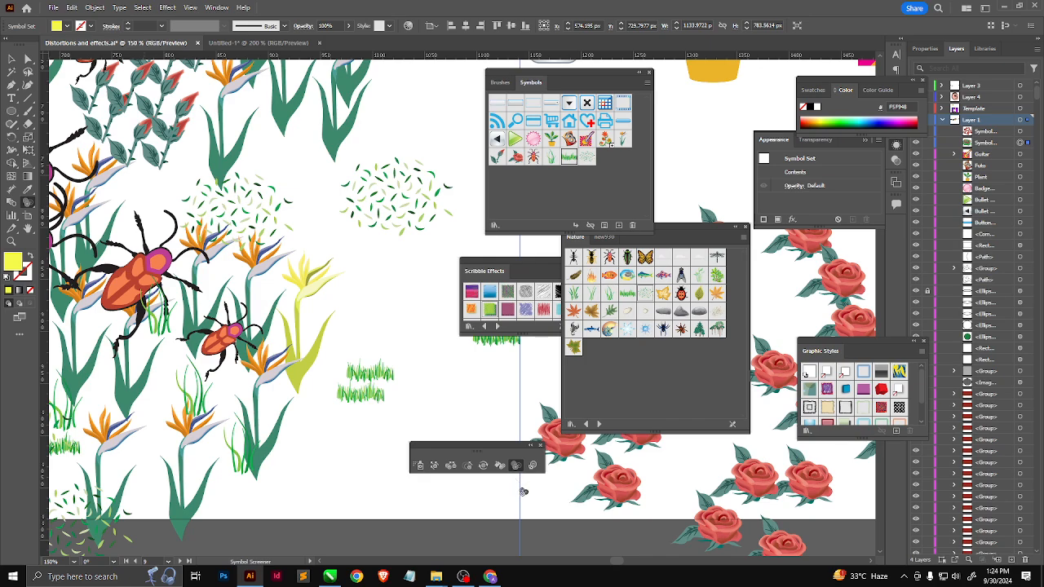
scroll(326, 361, down, 4)
scroll(400, 314, up, 2)
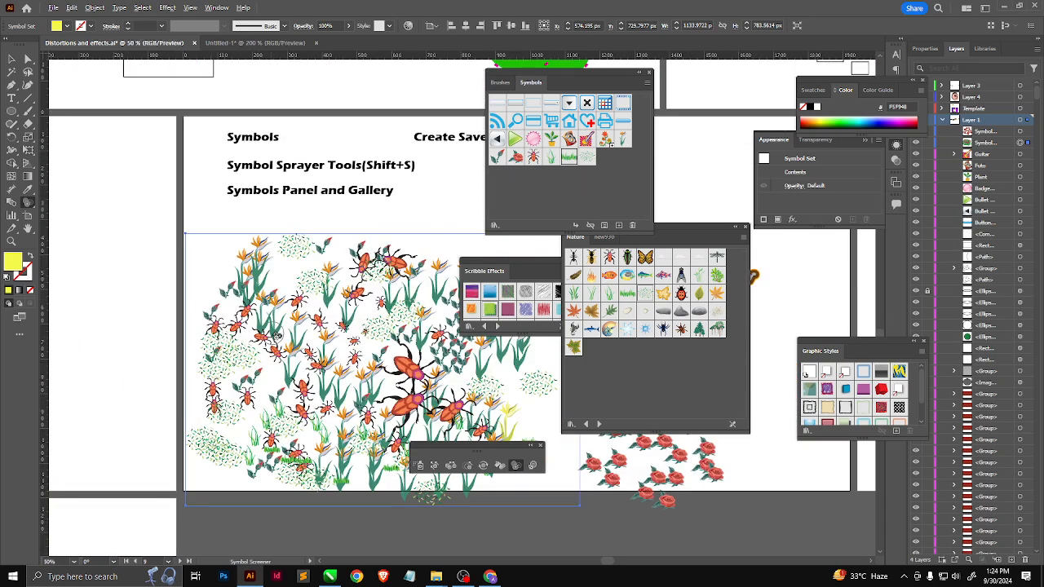
click(641, 299)
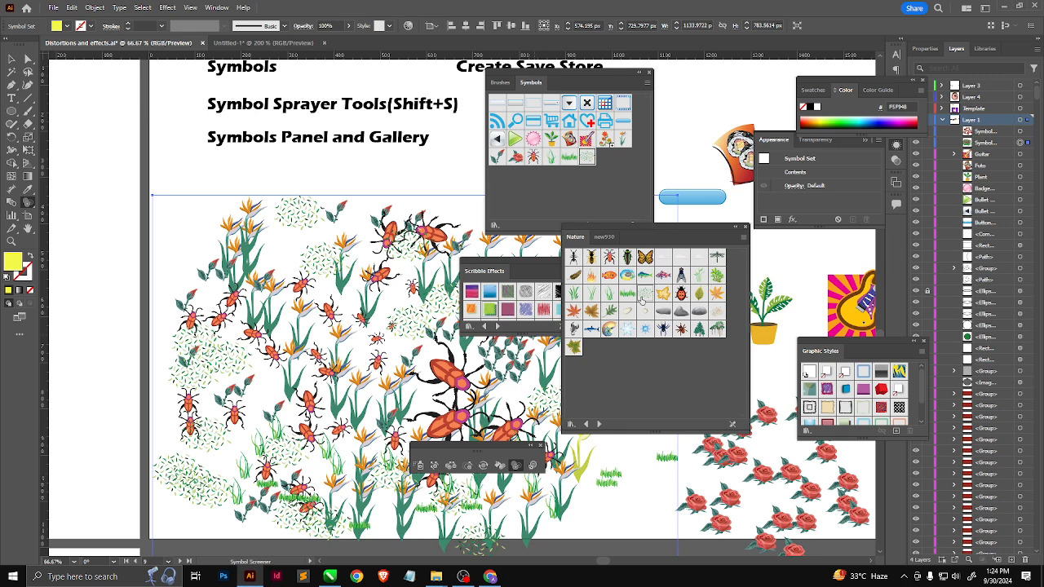
click(589, 155)
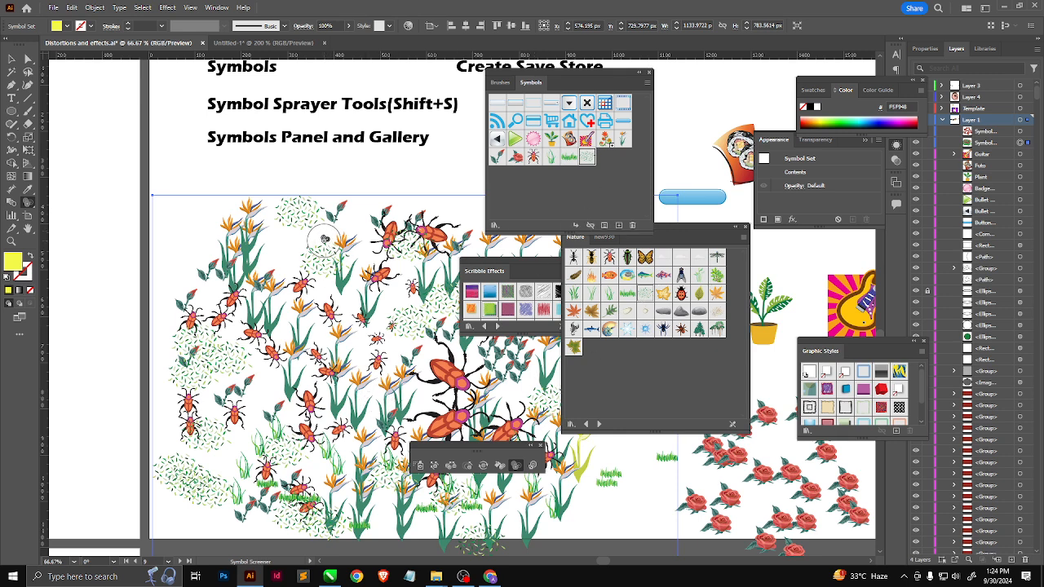
mouse_move(325, 238)
mouse_down()
mouse_move(303, 226)
mouse_move(351, 296)
mouse_move(248, 318)
mouse_move(220, 445)
mouse_move(244, 447)
mouse_move(223, 346)
mouse_move(342, 428)
mouse_move(436, 168)
mouse_move(359, 269)
mouse_up()
scroll(294, 440, up, 2)
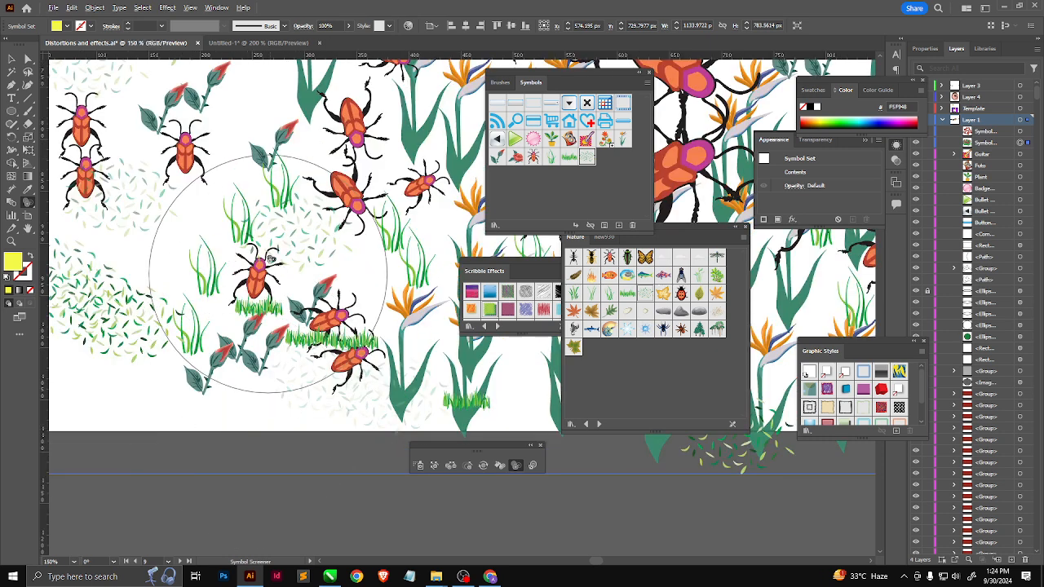
Restore the opacity of the leaf specks around the lower beetles and fade the patch at the set's lower-left edge.
drag(270, 260, 310, 343)
mouse_move(188, 334)
mouse_down()
mouse_move(329, 393)
mouse_move(258, 362)
mouse_move(355, 399)
mouse_move(304, 358)
mouse_move(381, 405)
mouse_up()
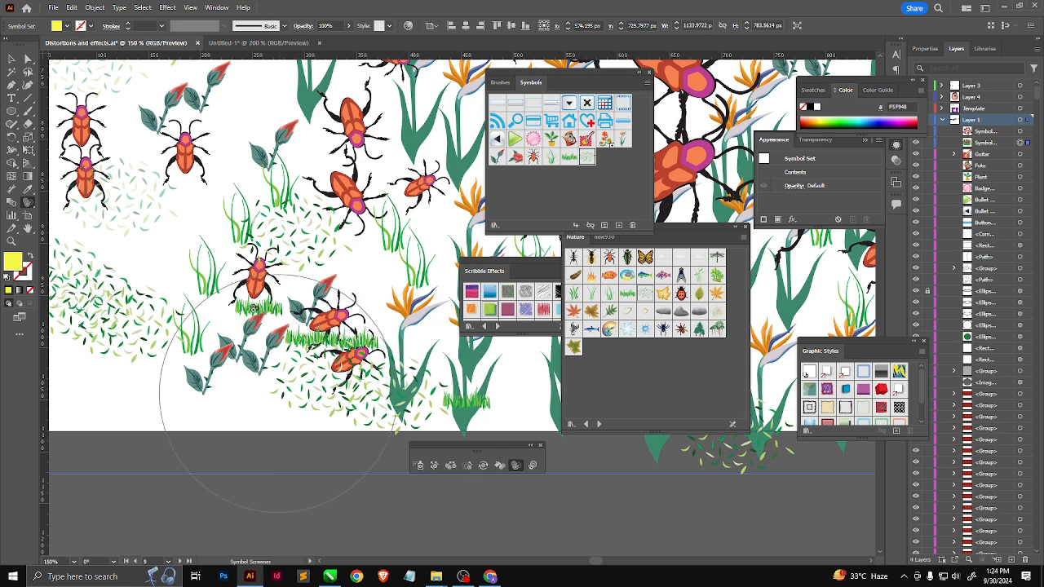
mouse_move(236, 412)
mouse_down()
mouse_move(233, 349)
mouse_move(269, 349)
mouse_up()
drag(285, 240, 350, 350)
mouse_move(212, 384)
mouse_down()
mouse_move(163, 389)
mouse_move(175, 364)
mouse_move(222, 417)
mouse_move(193, 426)
mouse_up()
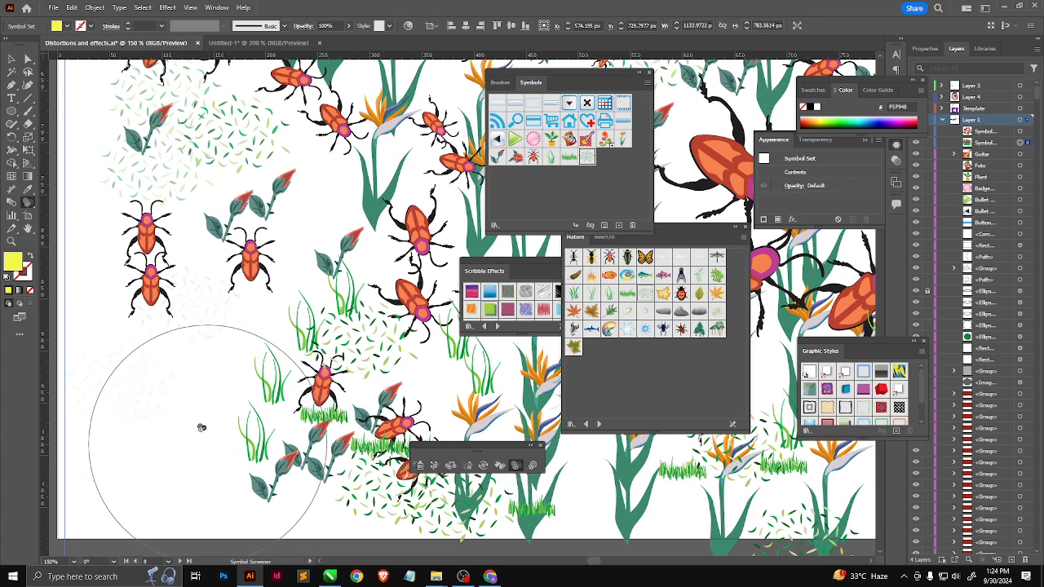
Restore the opacity of the leaf speck patches along the left side of the flower set.
mouse_move(201, 422)
mouse_down()
mouse_move(171, 317)
mouse_move(195, 433)
mouse_move(174, 309)
mouse_move(175, 405)
mouse_move(163, 321)
mouse_move(174, 416)
mouse_move(177, 322)
mouse_move(185, 389)
mouse_move(182, 334)
mouse_move(165, 324)
mouse_move(163, 366)
mouse_move(183, 318)
mouse_move(176, 386)
mouse_move(141, 338)
mouse_move(160, 374)
mouse_up()
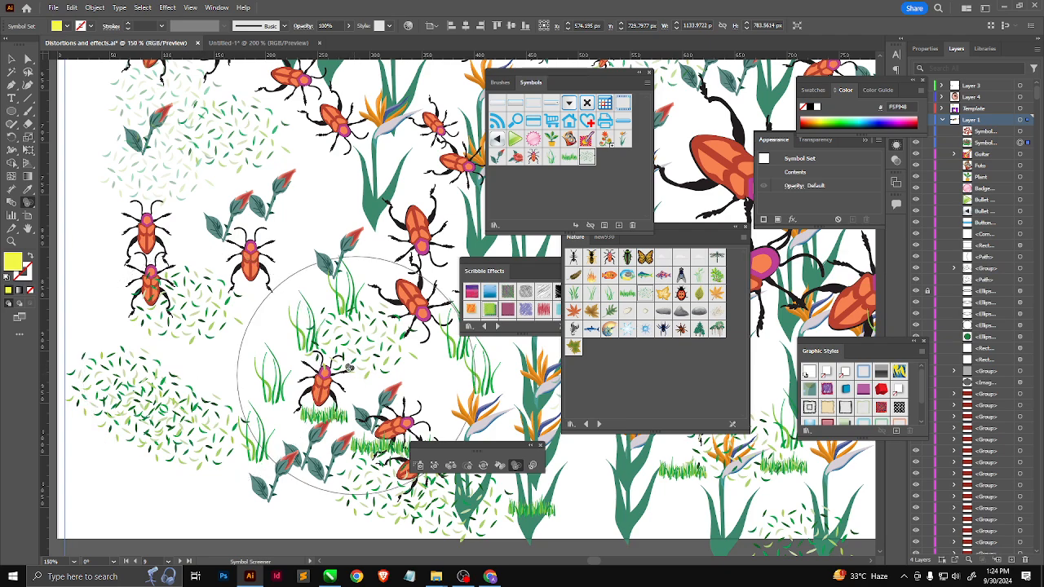
scroll(295, 210, down, 3)
scroll(295, 210, up, 1)
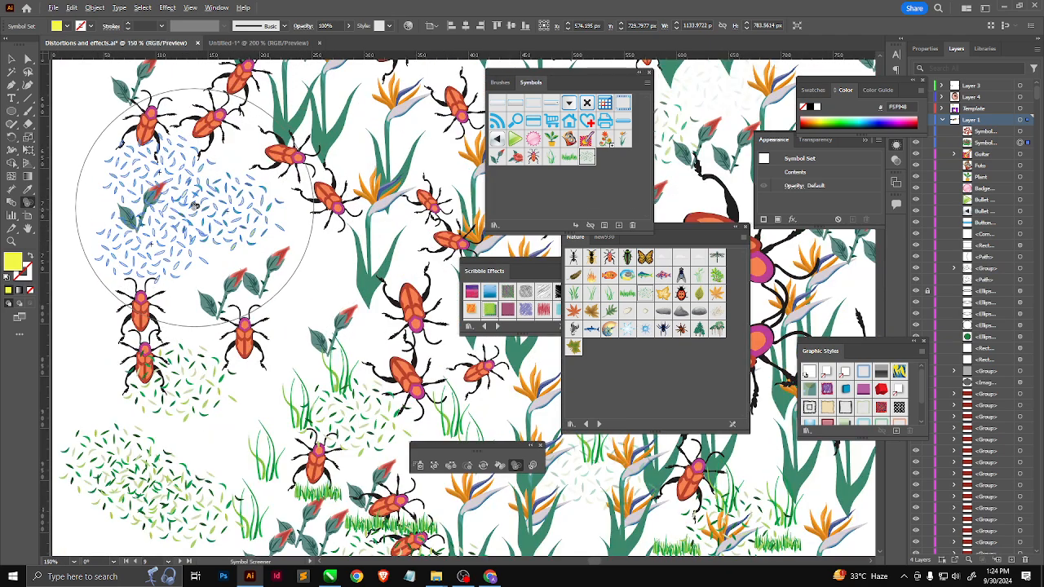
scroll(287, 402, up, 2)
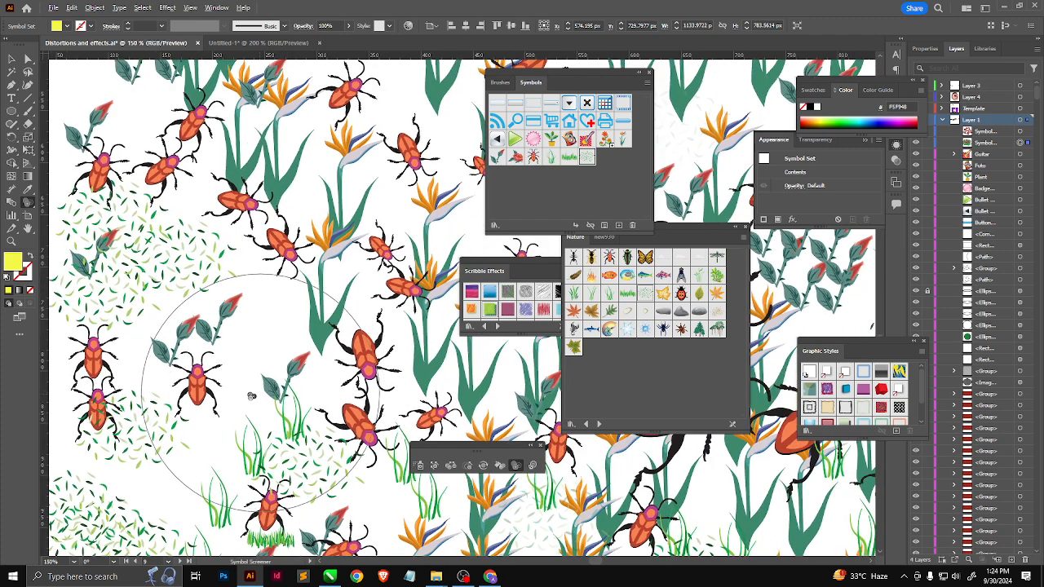
scroll(174, 373, down, 2)
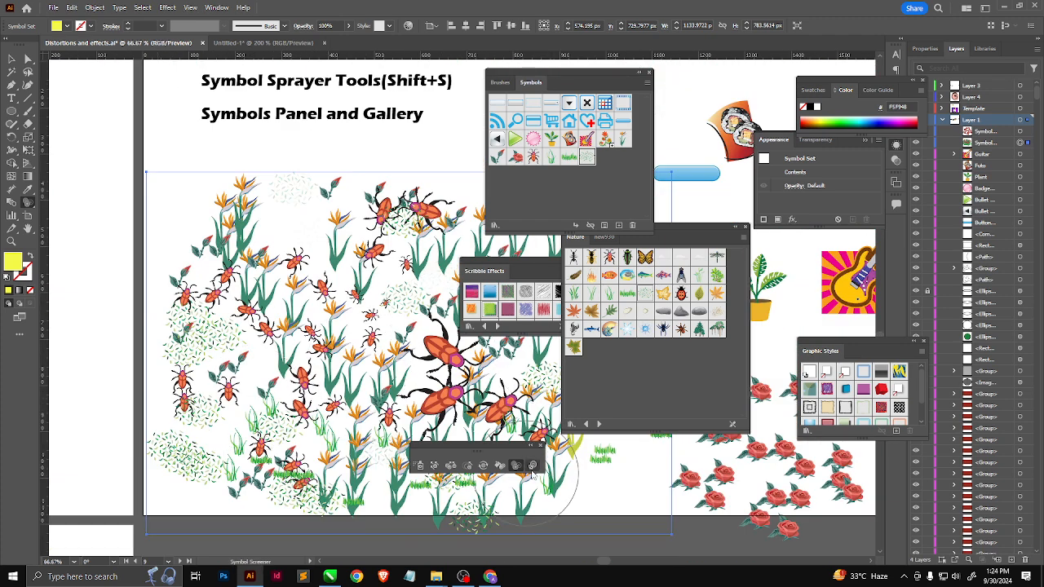
Activate the Symbol Styler and select the tall grass blades symbol for styling in the flower set.
click(531, 469)
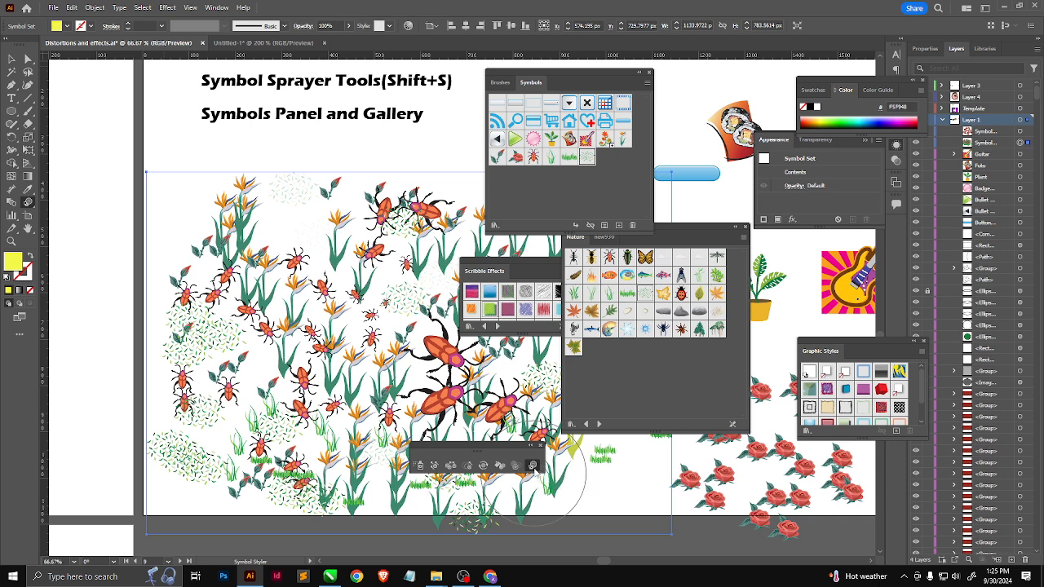
key(v)
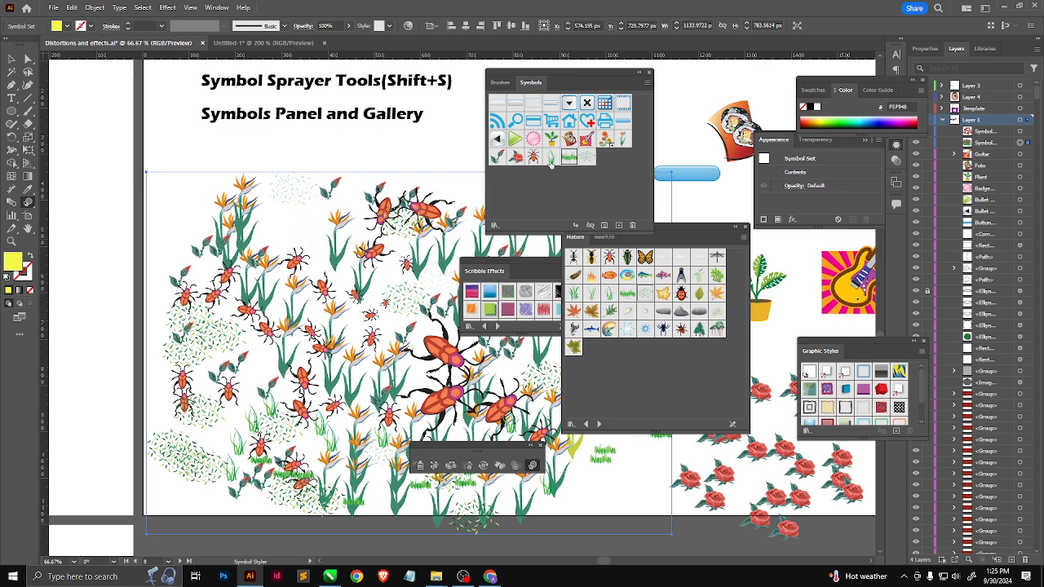
scroll(348, 525, up, 5)
scroll(367, 501, down, 4)
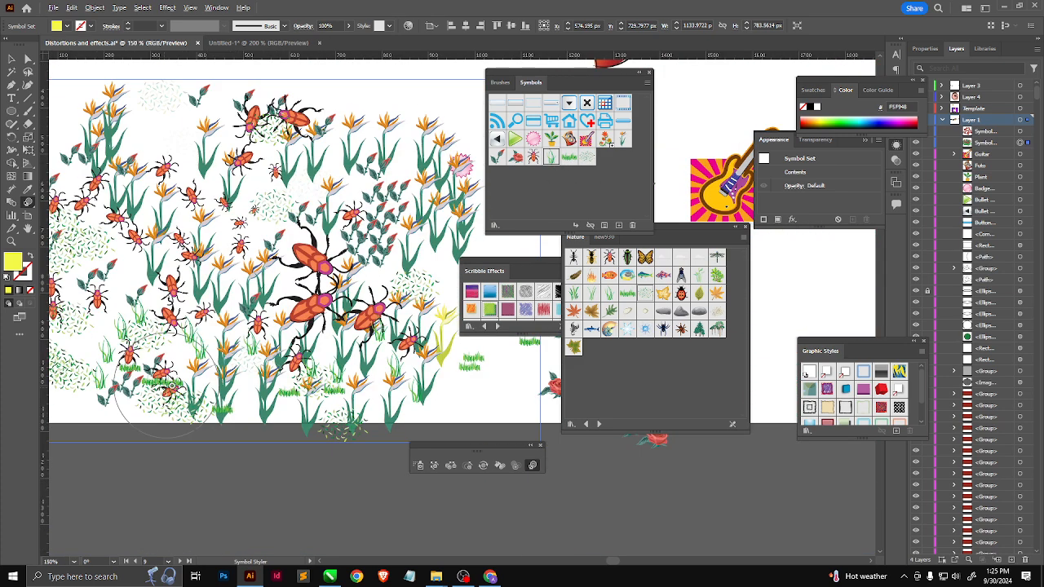
scroll(373, 391, up, 4)
scroll(430, 388, up, 2)
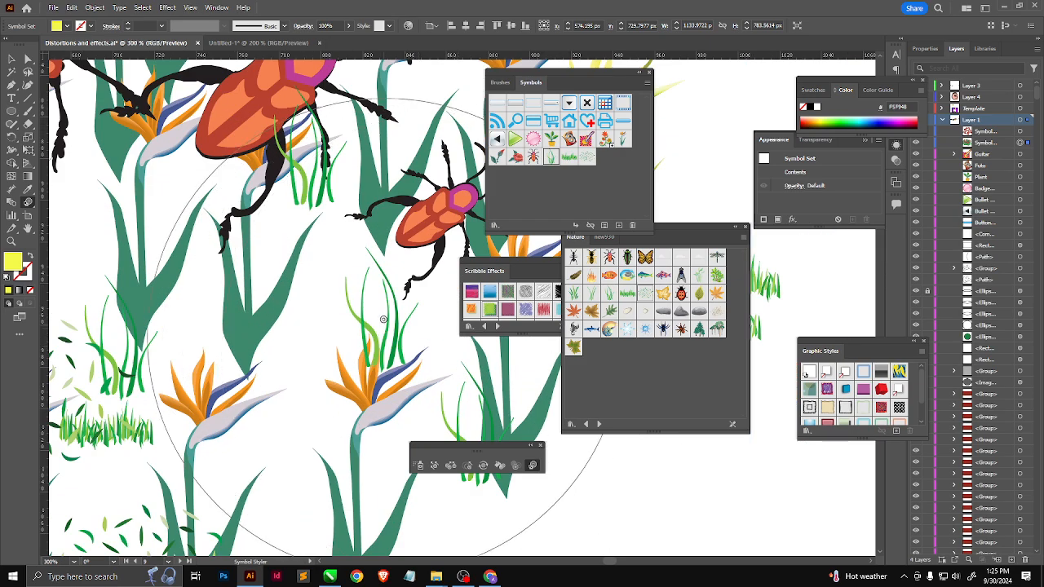
scroll(370, 343, down, 2)
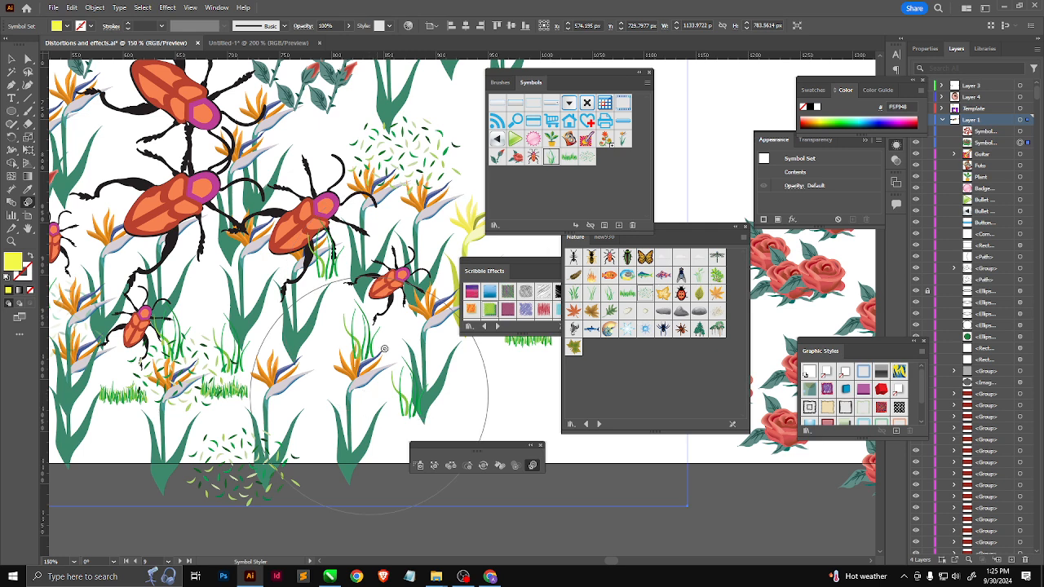
scroll(379, 316, up, 3)
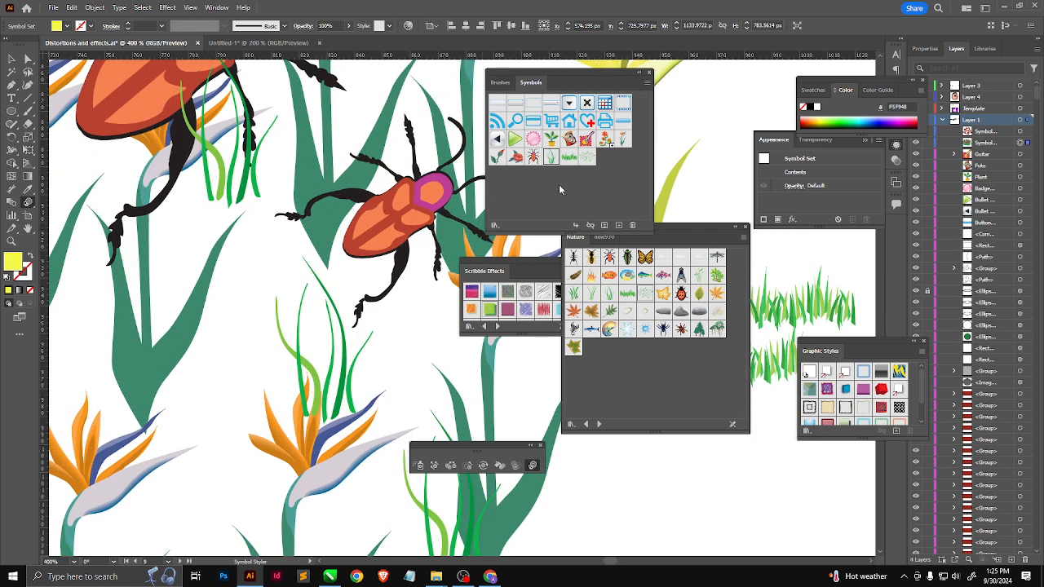
Dock Graphic Styles beneath Symbols, set the Nature and Scribble Effects libraries aside, and widen the docked group.
drag(663, 237, 735, 199)
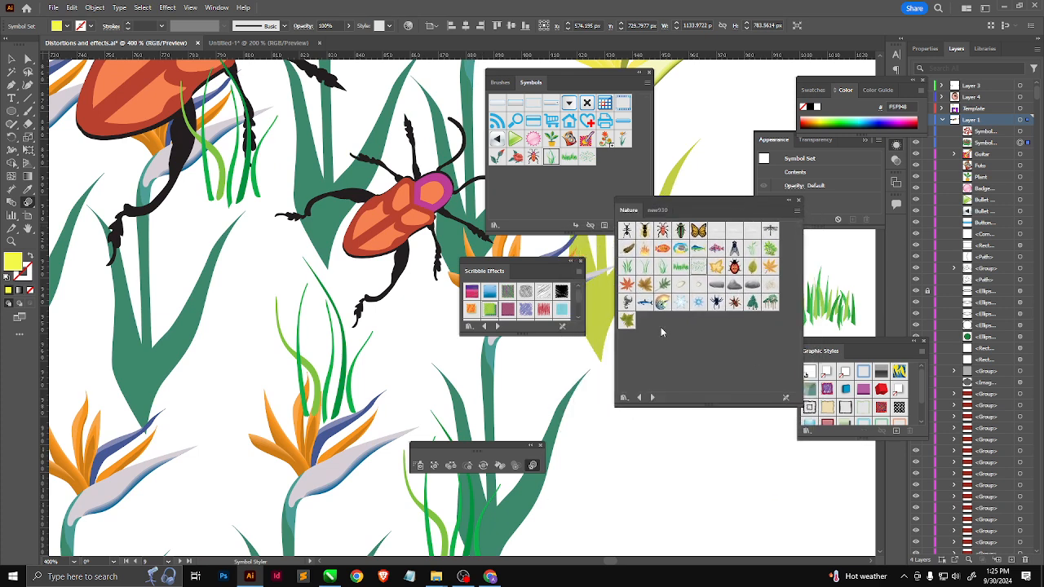
mouse_move(865, 346)
mouse_down()
mouse_move(640, 341)
mouse_move(535, 261)
mouse_move(547, 238)
mouse_up()
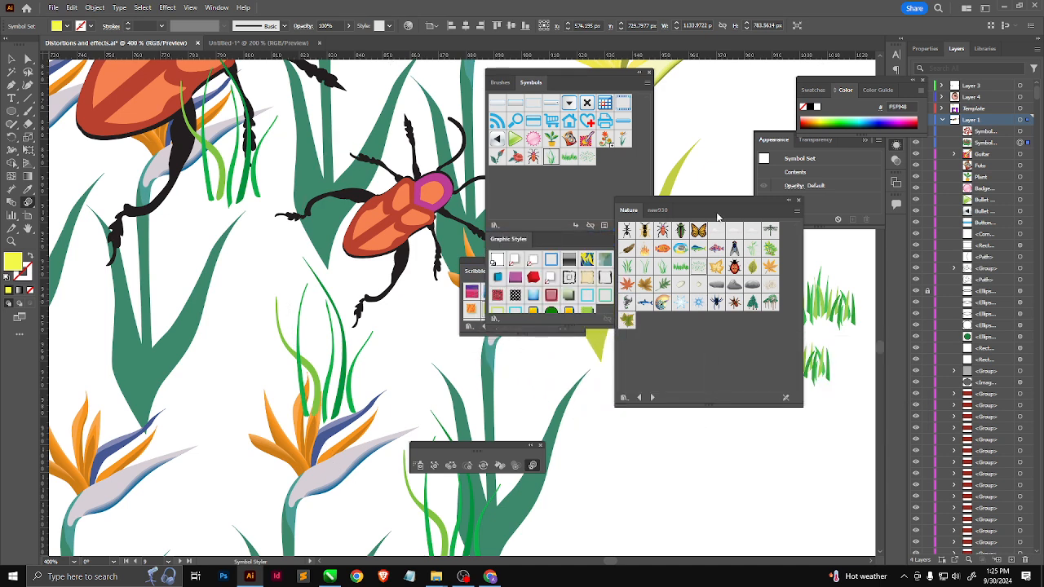
drag(723, 203, 804, 339)
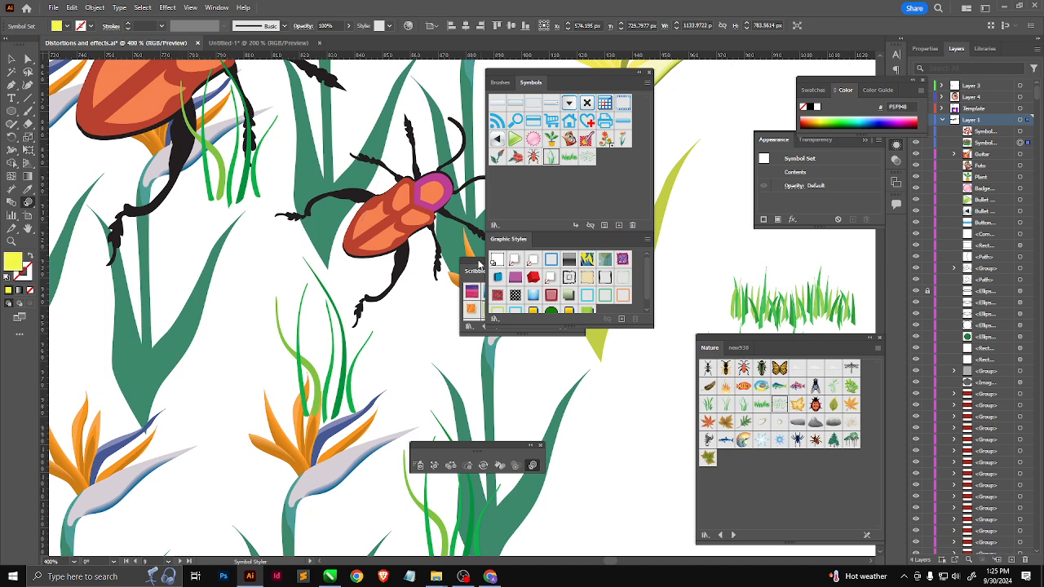
drag(486, 269, 760, 402)
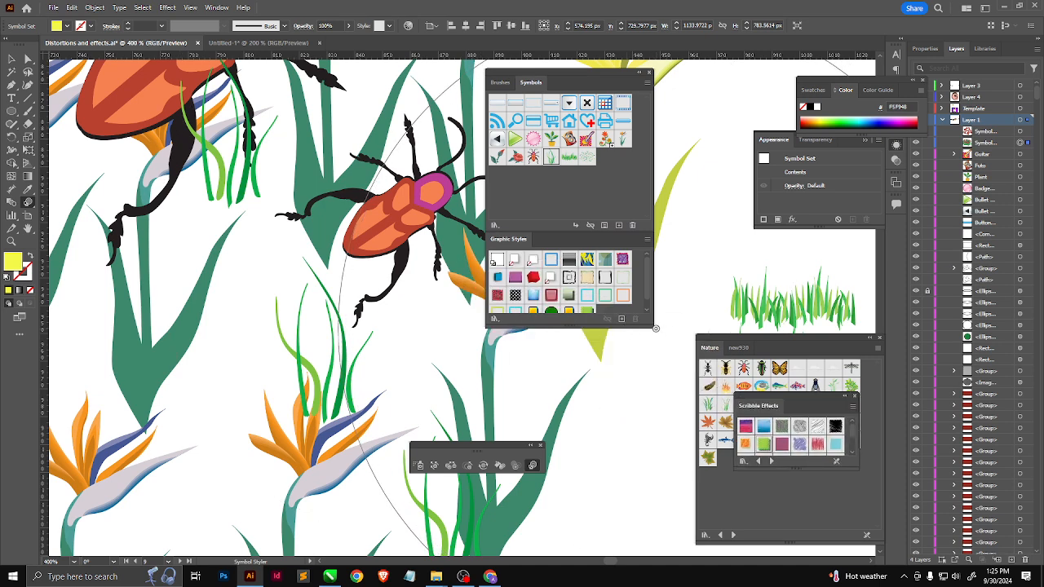
drag(649, 324, 683, 326)
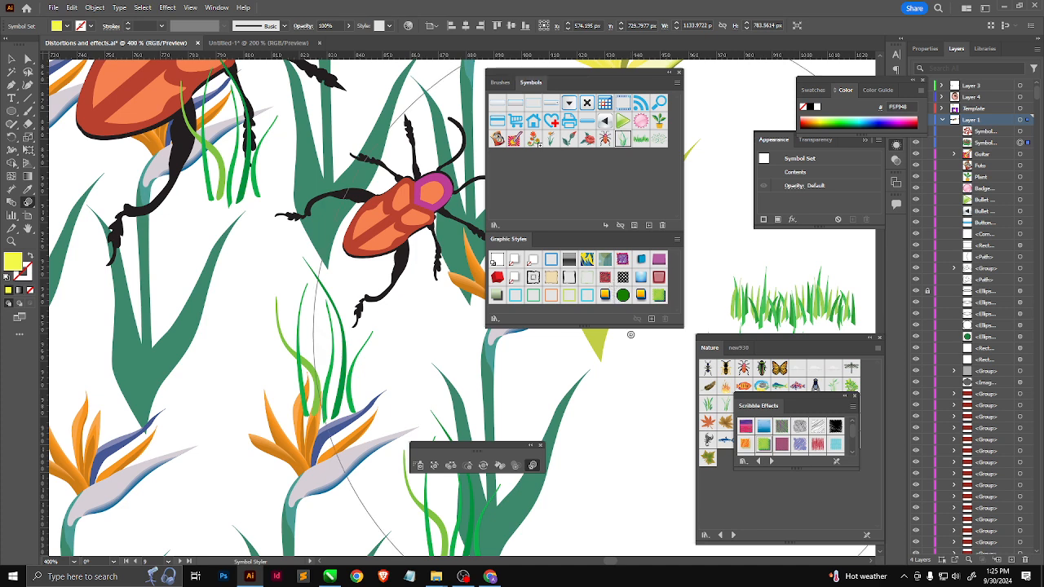
Replace the Scribble Effects library with the Vonster Pattern Styles graphic style library.
click(773, 461)
click(773, 462)
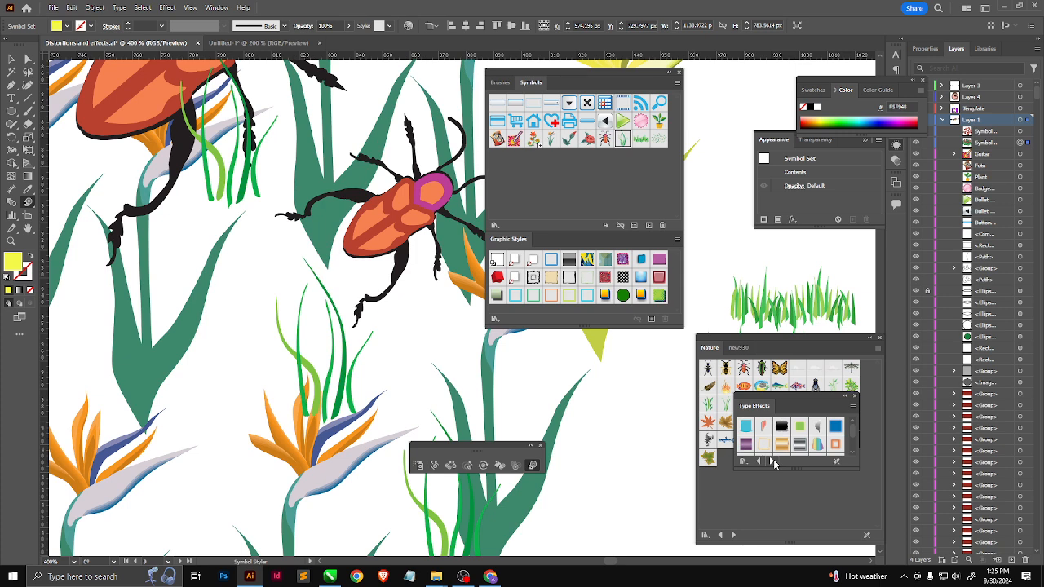
click(773, 461)
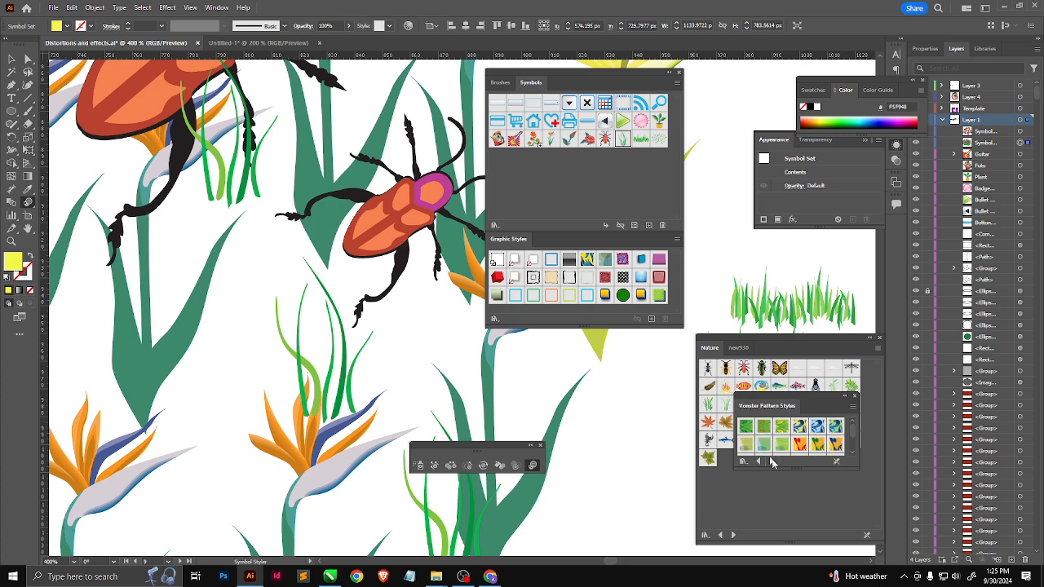
click(773, 461)
click(610, 361)
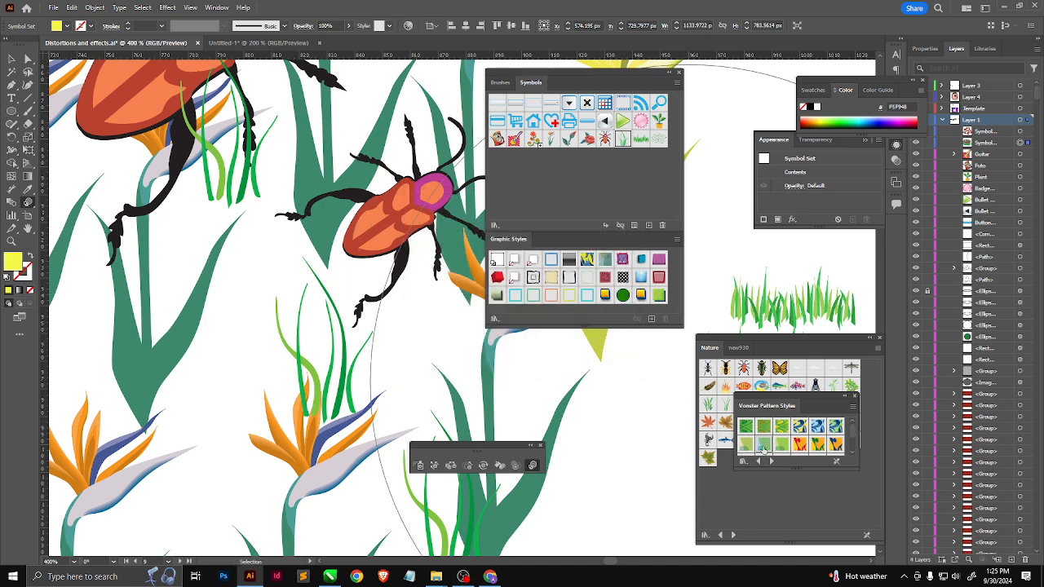
Enlarge the Graphic Styles area, add the teal style from Vonster Pattern Styles to it and select that style.
drag(569, 327, 585, 380)
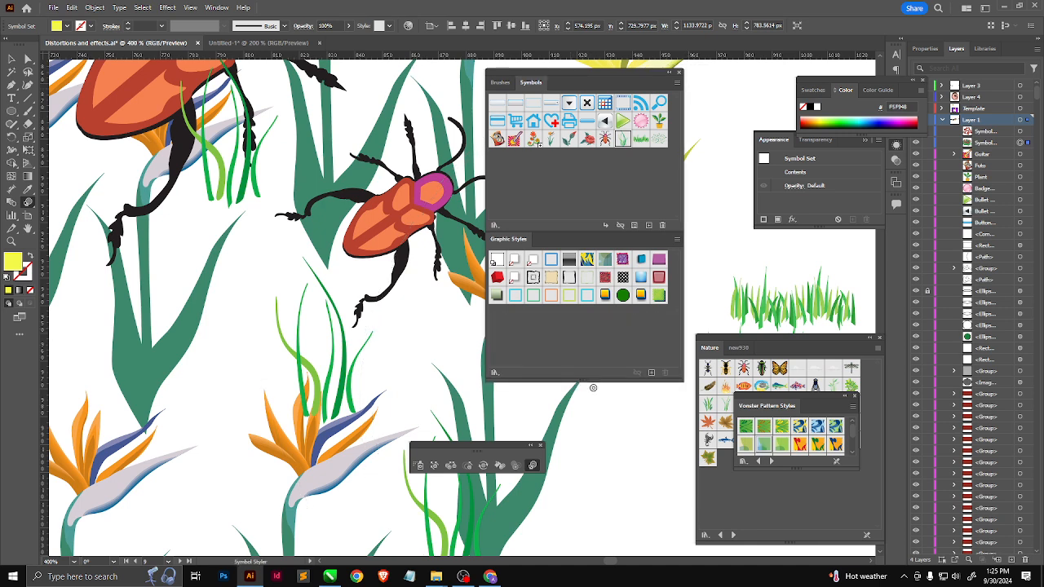
drag(699, 392, 562, 339)
key(v)
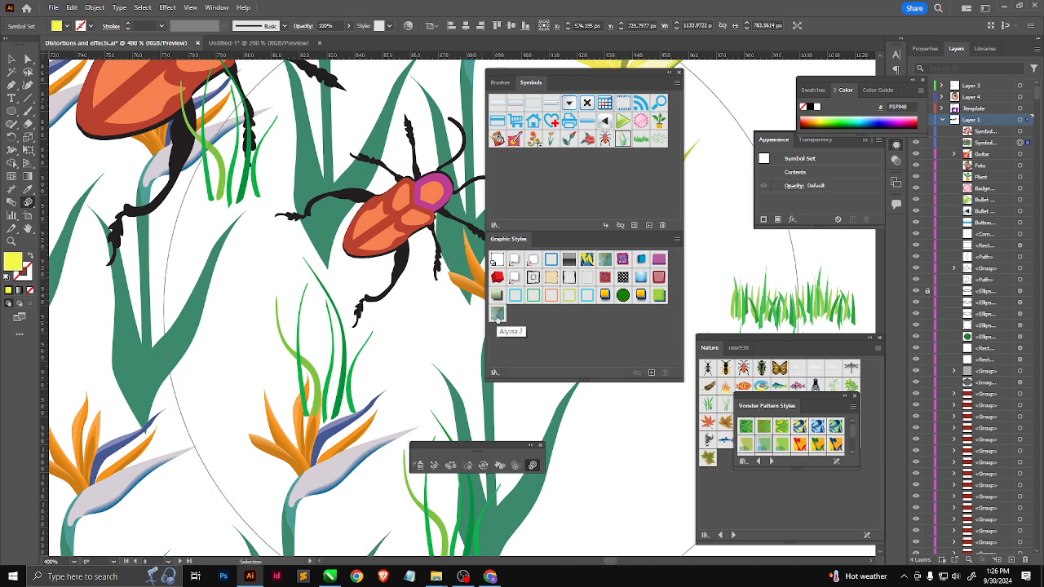
click(497, 317)
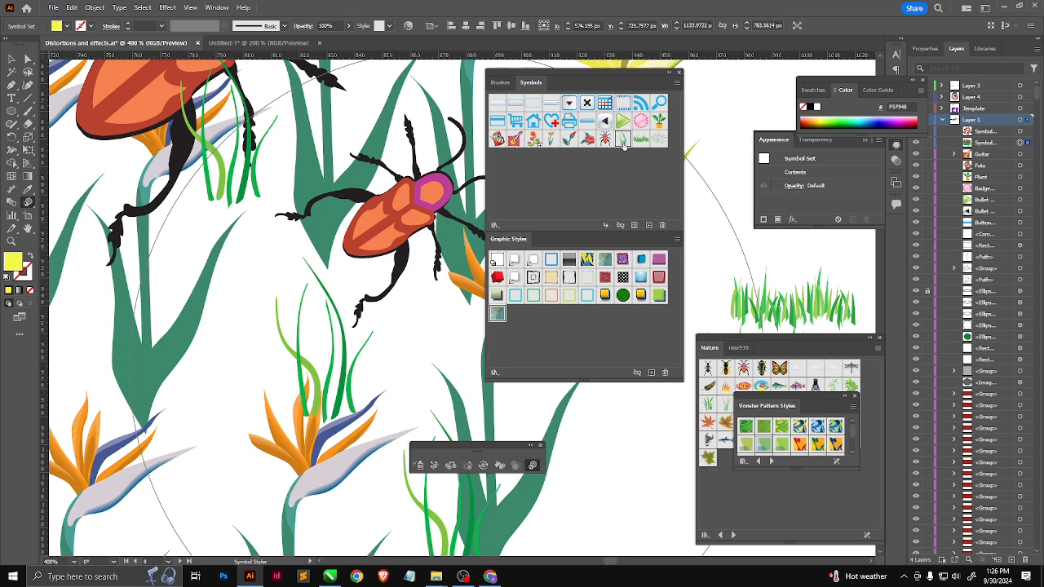
Shrink the Symbol Styler brush and apply the teal pattern style to the grass clump beside the lower-right flower.
key(ctrl+minus)
key(ctrl+minus)
key(ctrl+minus)
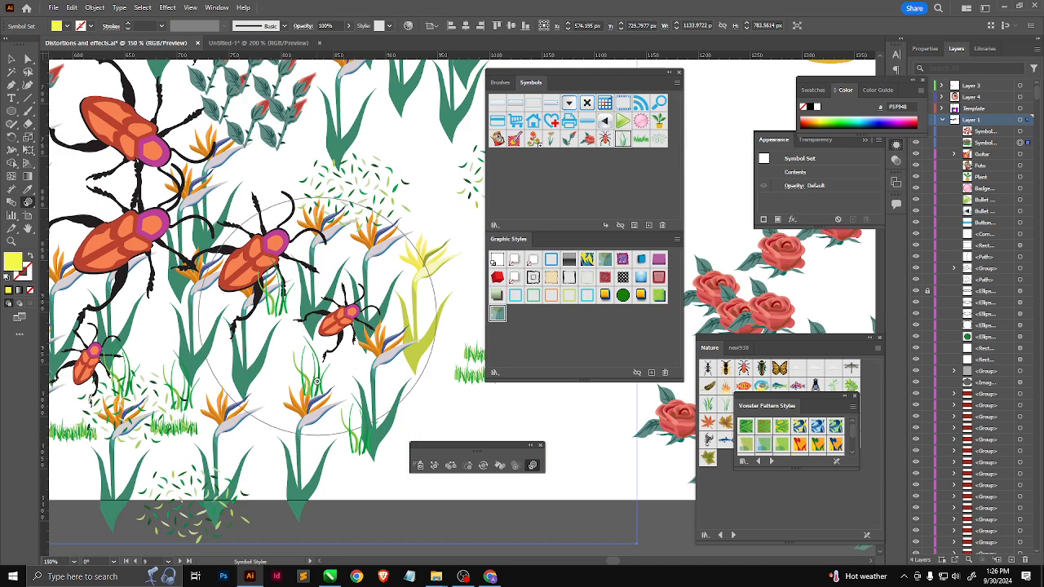
click(532, 466)
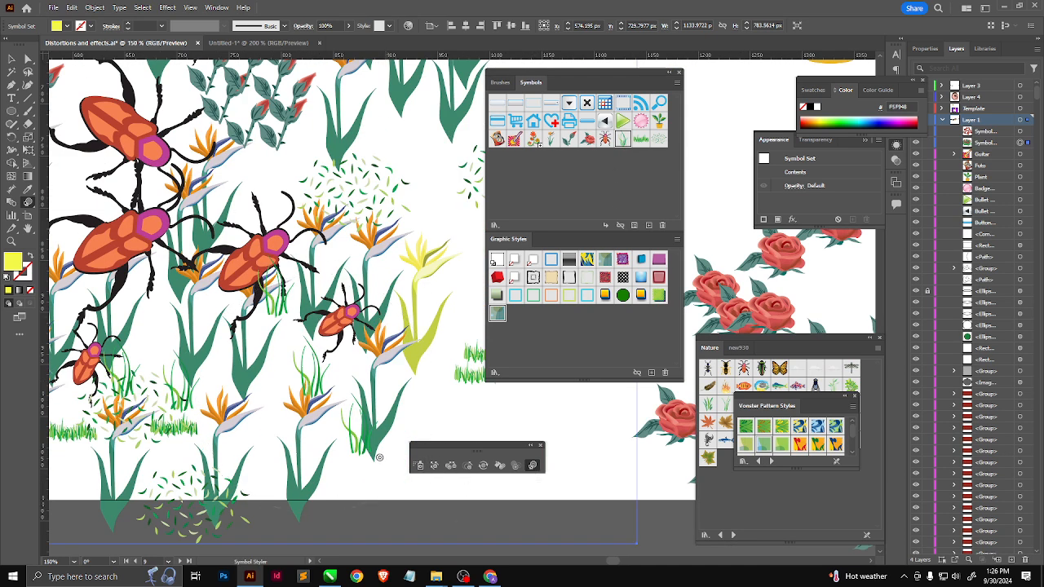
key(ctrl+plus)
key(ctrl+plus)
key(ctrl+plus)
key(bracketleft)
key(bracketleft)
key(bracketleft)
key(bracketleft)
key(bracketleft)
key(bracketleft)
key(bracketleft)
key(bracketleft)
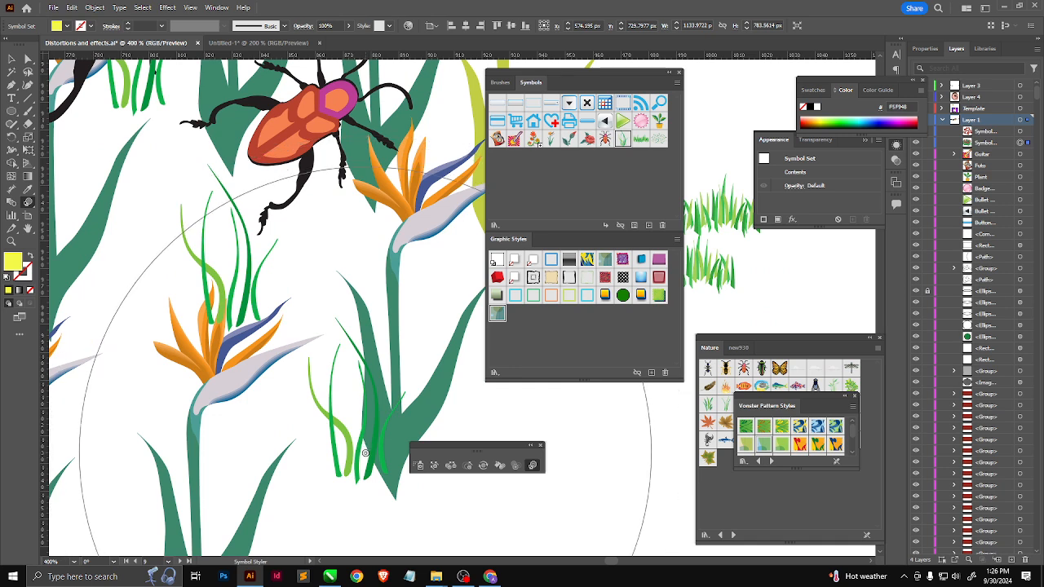
drag(370, 455, 352, 380)
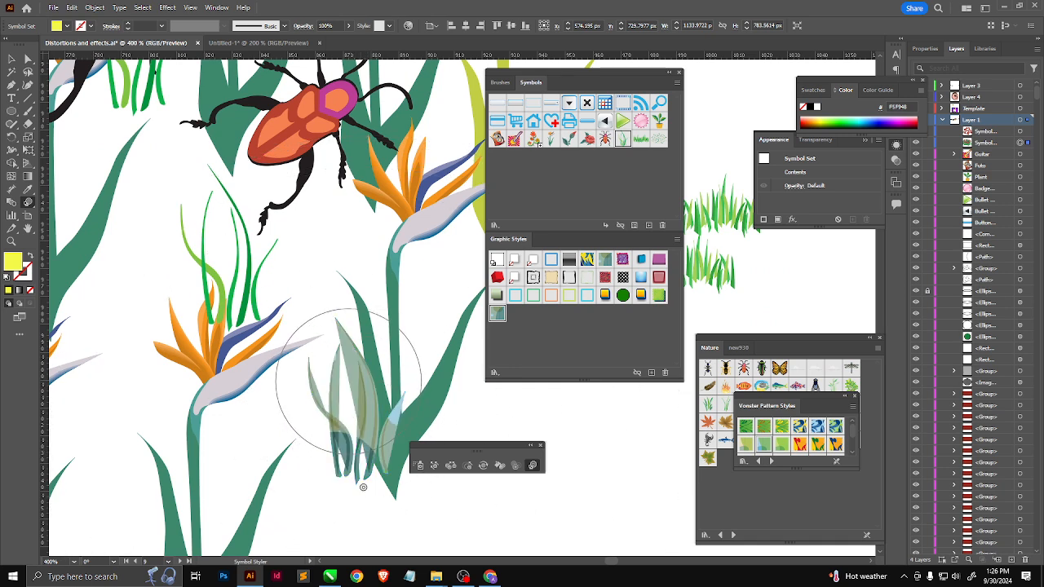
Apply the teal pattern style to the grass clump above the neighbouring flower and the one beneath the large beetle.
click(210, 215)
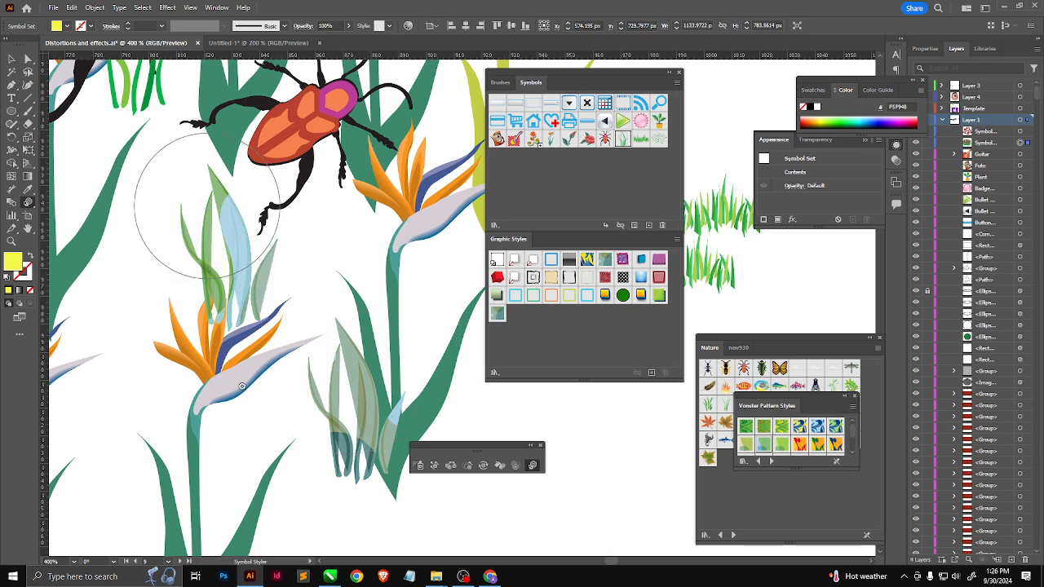
key(ctrl+minus)
key(ctrl+minus)
click(269, 259)
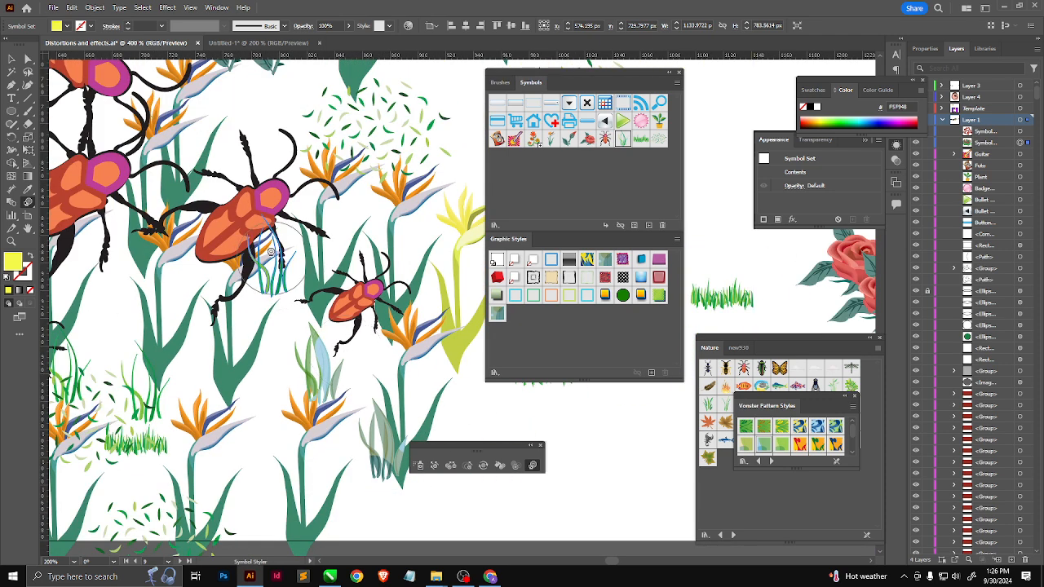
scroll(276, 274, up, 1)
scroll(296, 287, up, 1)
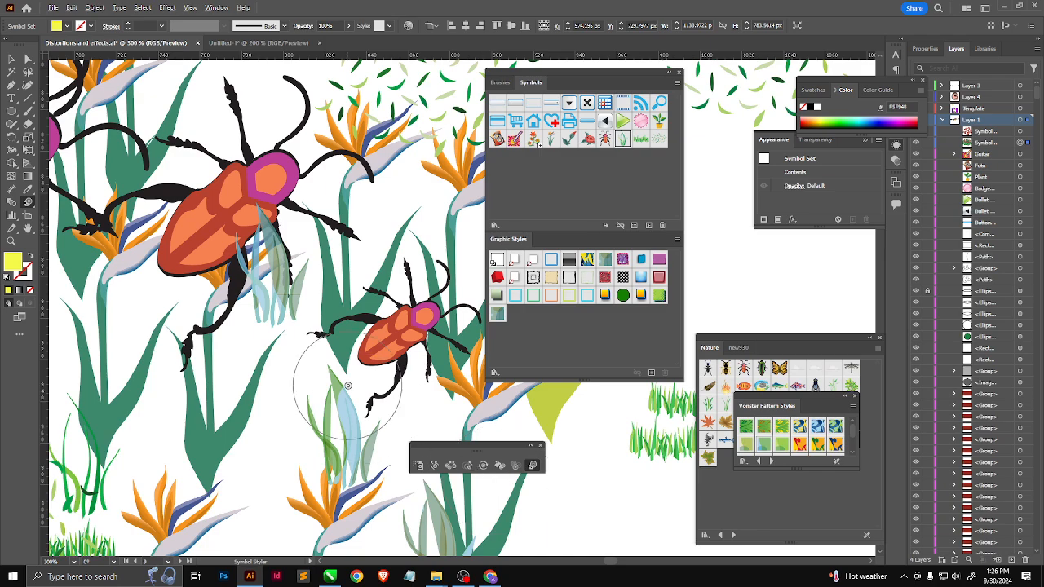
Delete the sprayed symbol sets and the remaining symbol instances from the Symbols artboard.
scroll(371, 396, down, 7)
scroll(370, 396, up, 1)
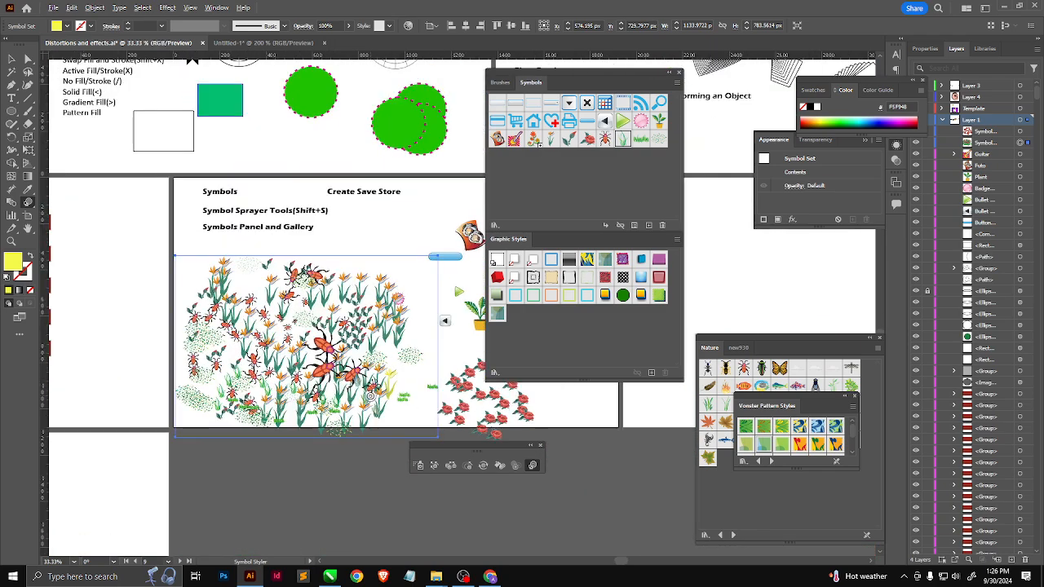
click(11, 60)
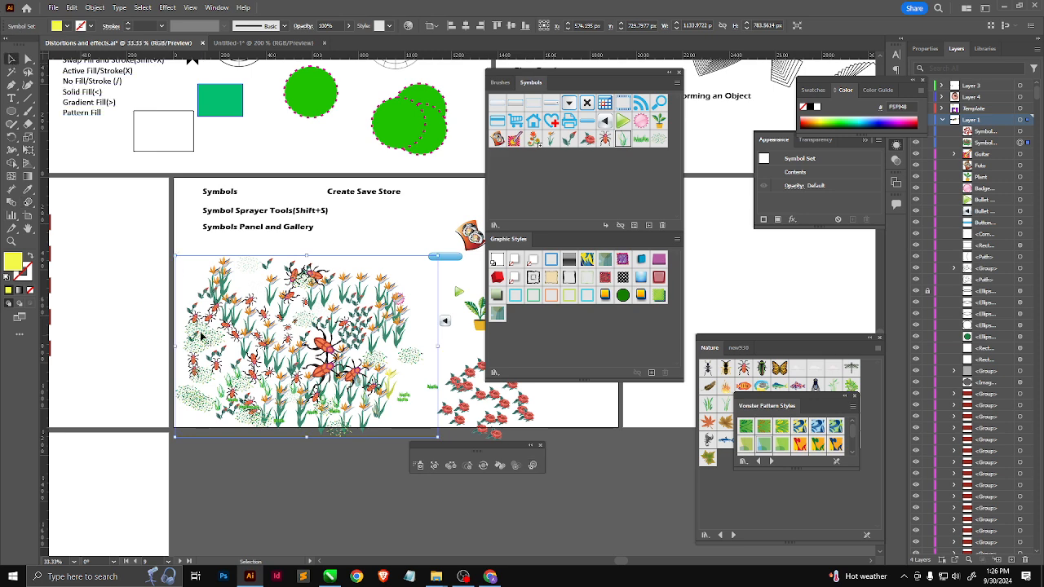
drag(164, 258, 586, 440)
key(Delete)
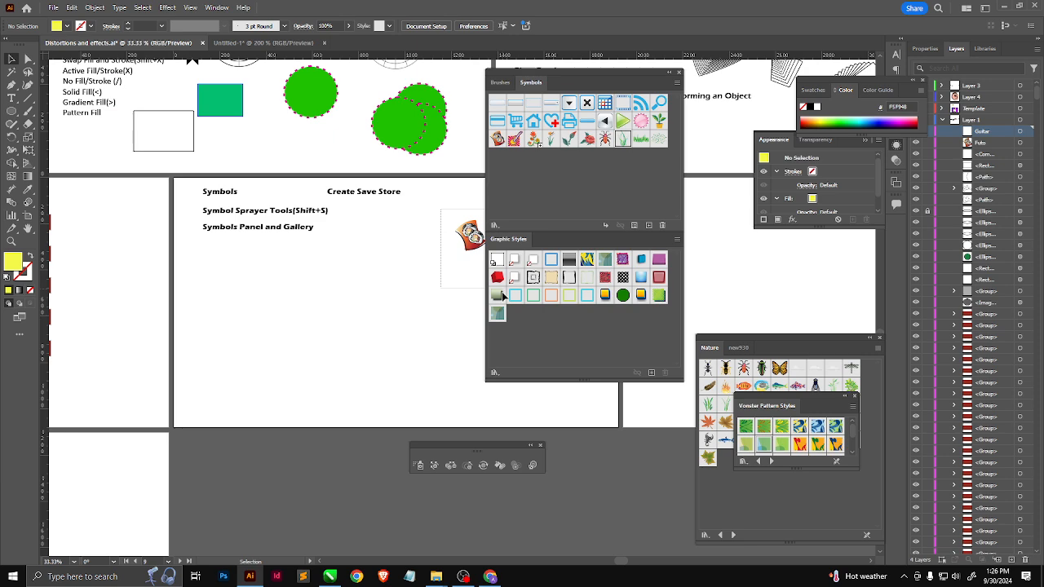
drag(420, 320, 314, 329)
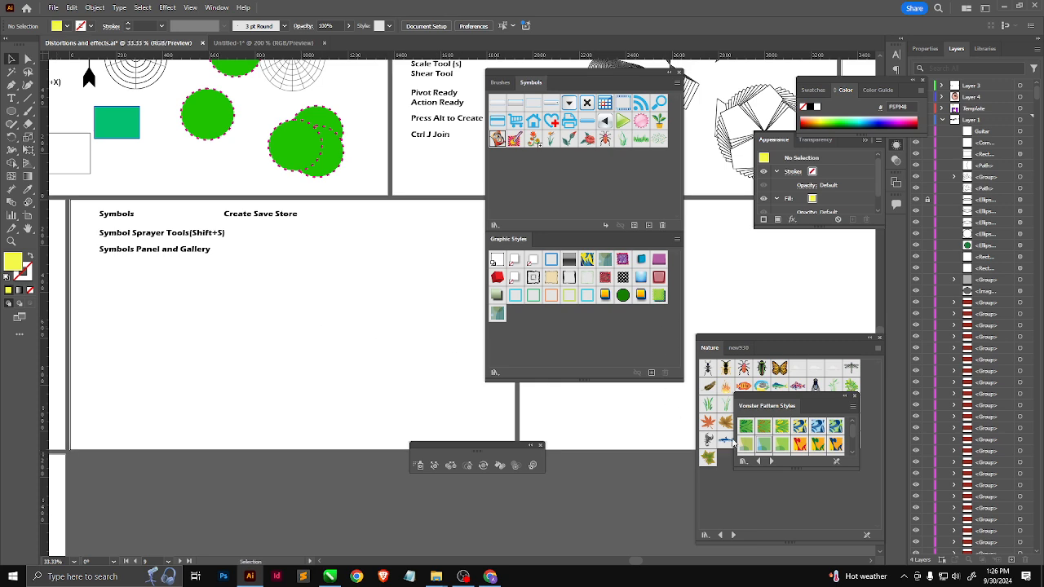
Move Vonster Pattern Styles clear of the Nature library and browse the symbol libraries through Sushi and Web Icons to the user-defined ones.
drag(785, 404, 740, 255)
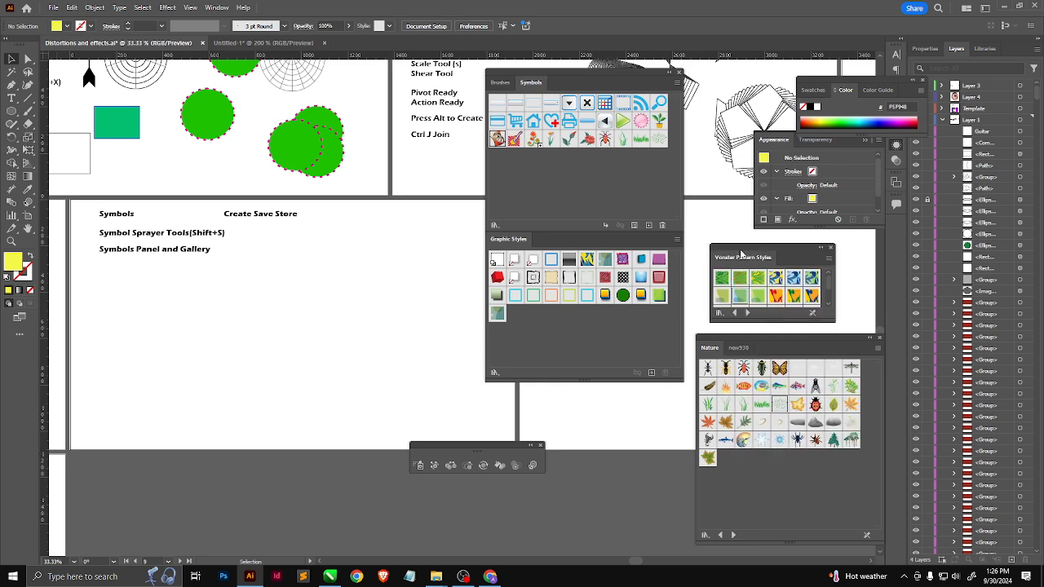
click(494, 224)
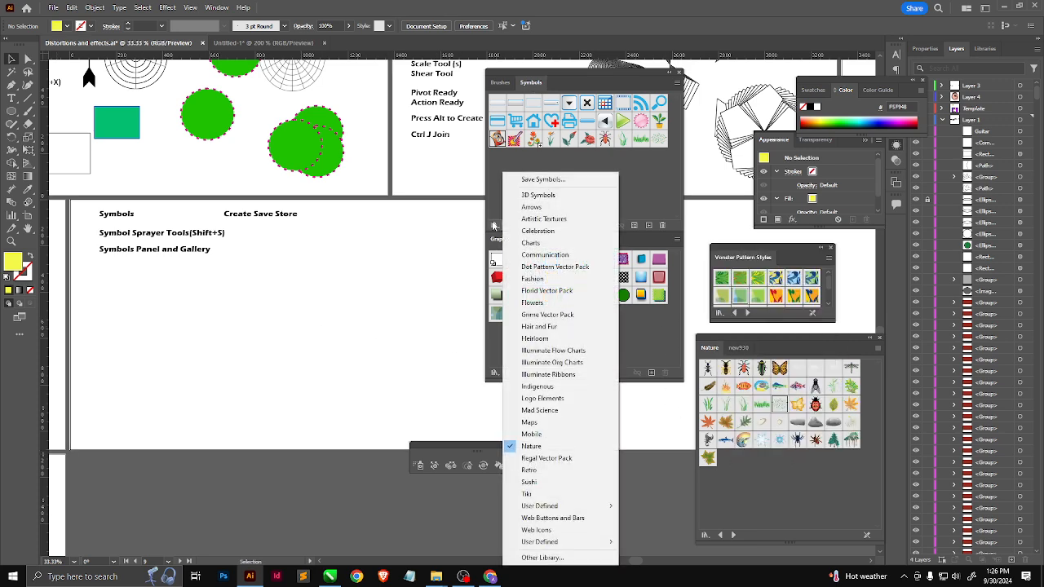
click(820, 469)
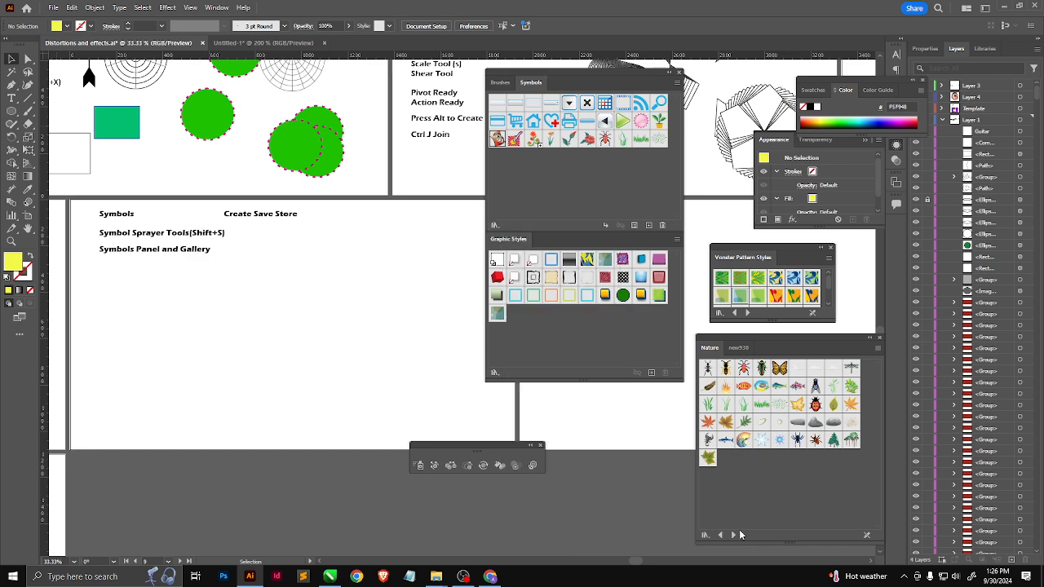
click(733, 535)
click(733, 535)
click(733, 535)
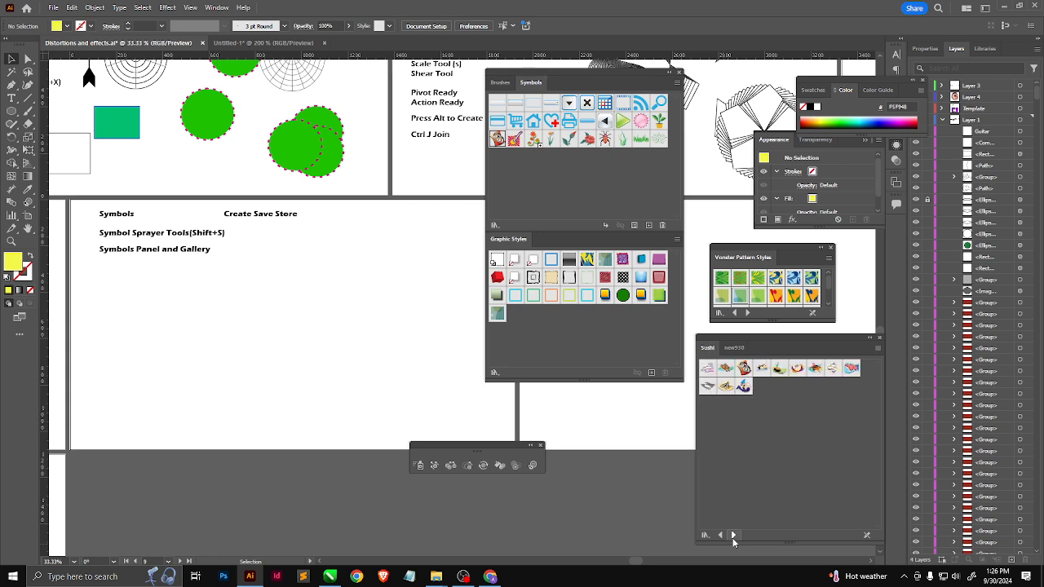
click(732, 535)
click(732, 535)
click(733, 535)
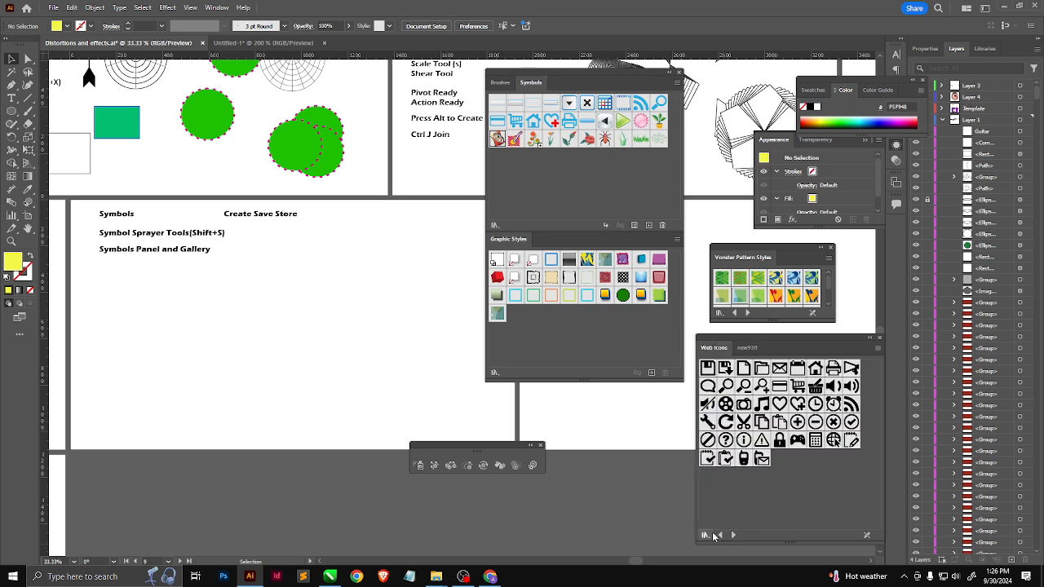
click(720, 535)
click(733, 535)
click(734, 535)
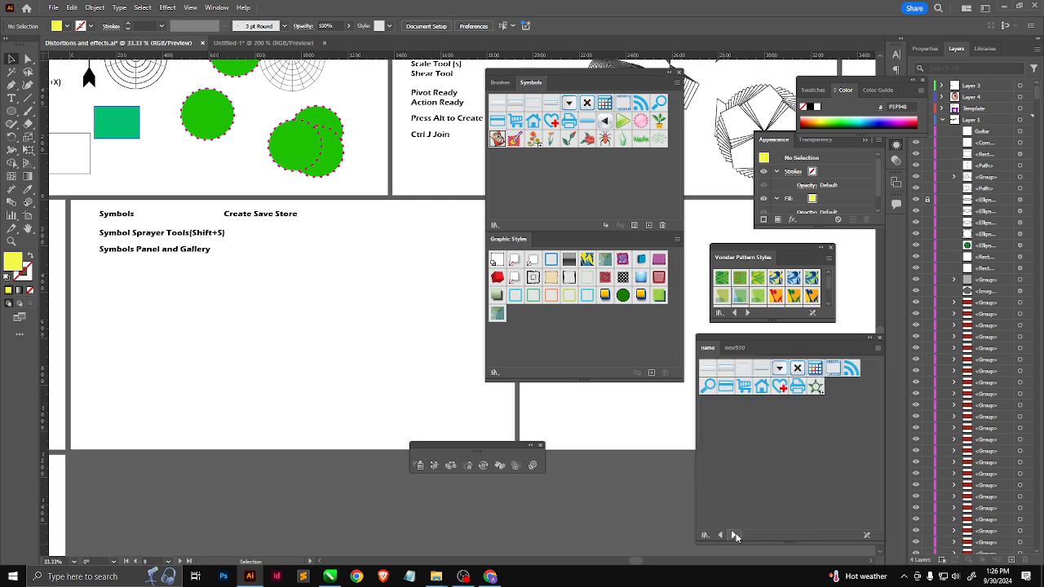
click(734, 535)
click(734, 535)
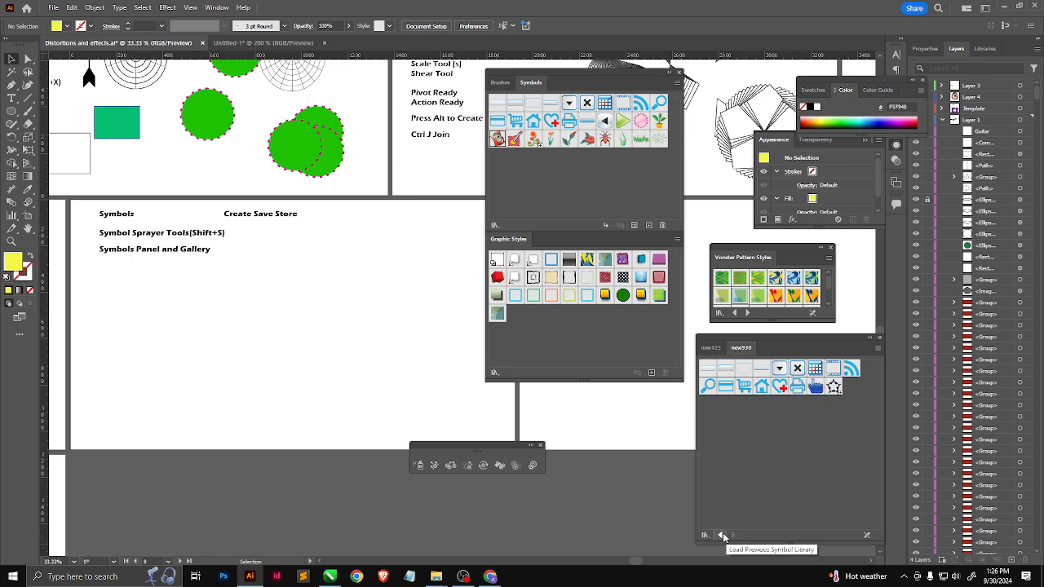
Browse backwards through the symbol libraries from new930 past Sushi, Mad Science and Illuminate Ribbons to Hair and Fur.
click(721, 535)
click(722, 534)
click(723, 535)
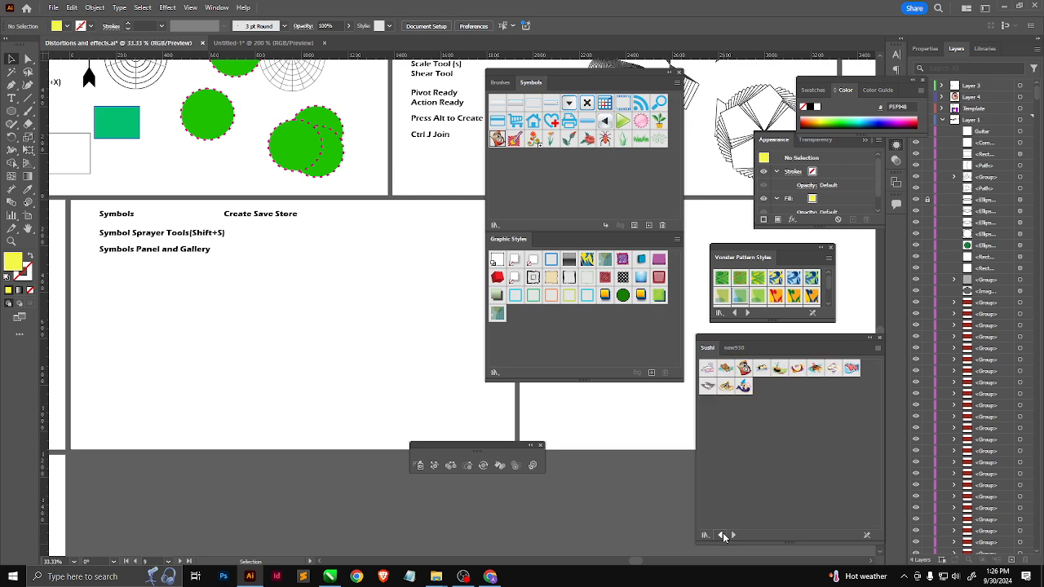
click(722, 535)
click(722, 535)
click(722, 535)
click(723, 535)
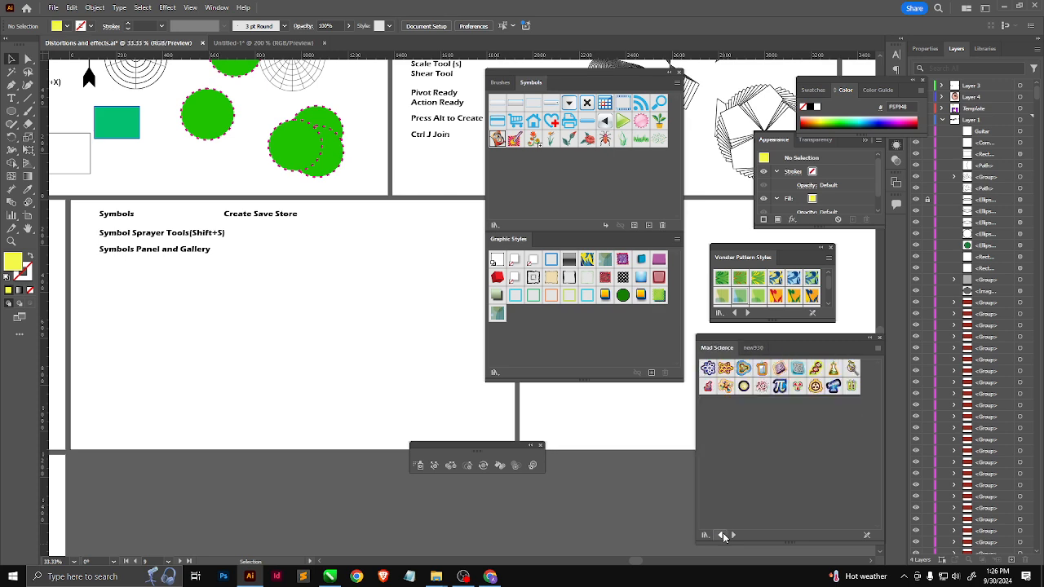
click(722, 535)
click(722, 535)
click(721, 534)
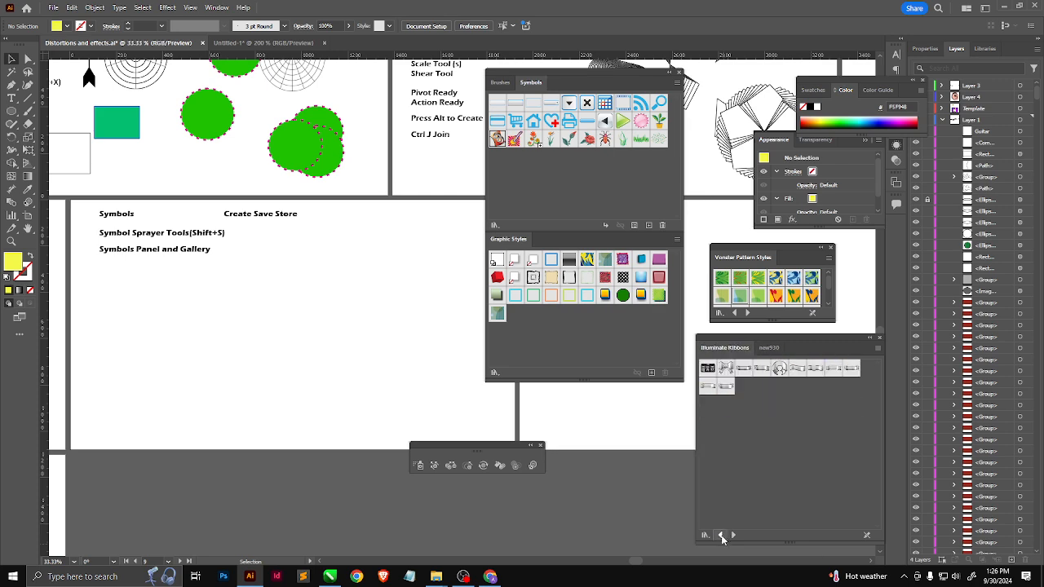
click(721, 535)
click(721, 535)
click(721, 534)
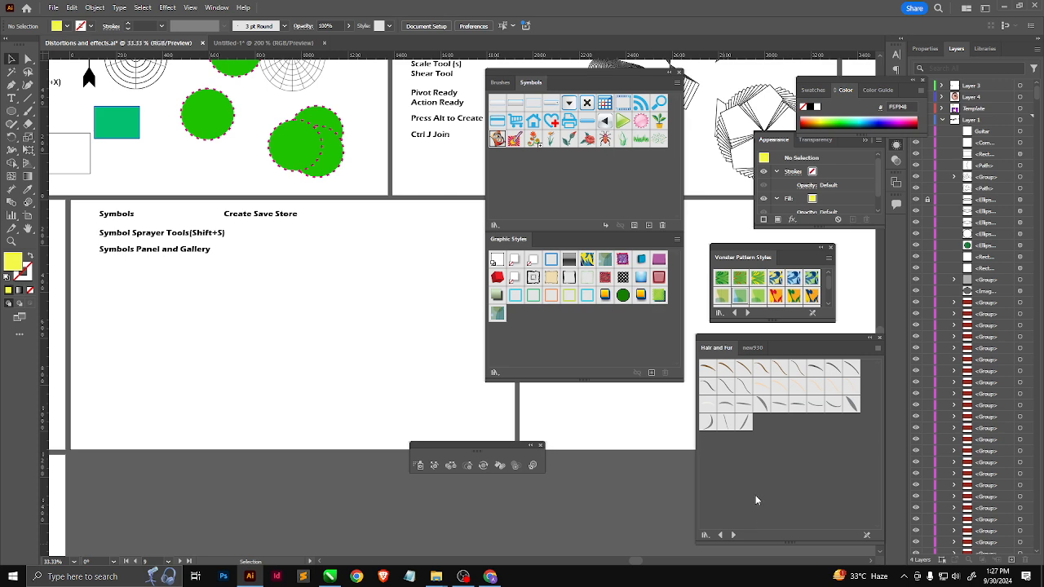
Look over the effects and graphic styles artboards, return to the Symbols artboard and pick the Rounded Rectangle tool.
scroll(275, 312, up, 1)
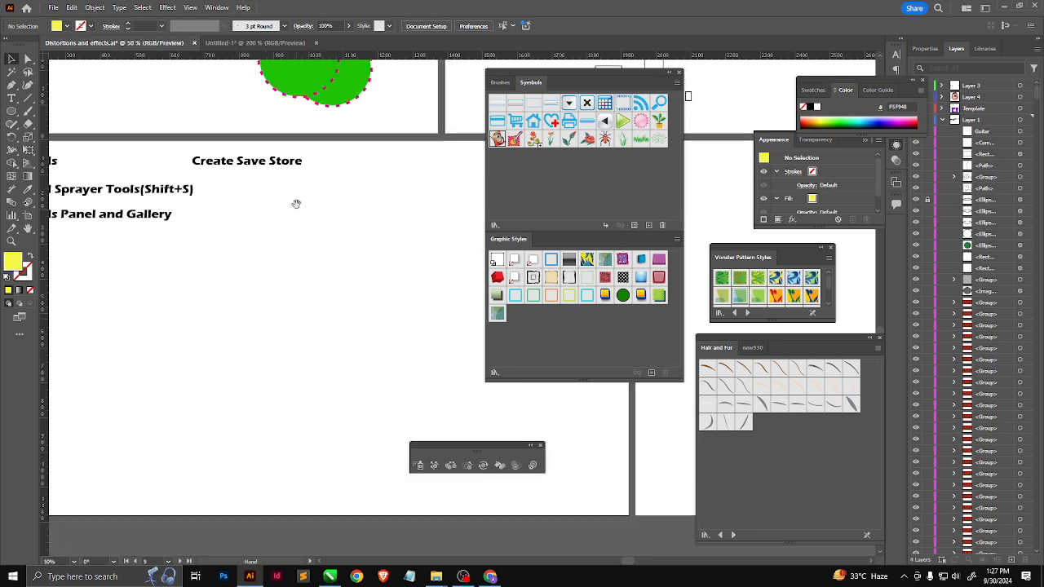
drag(296, 205, 356, 235)
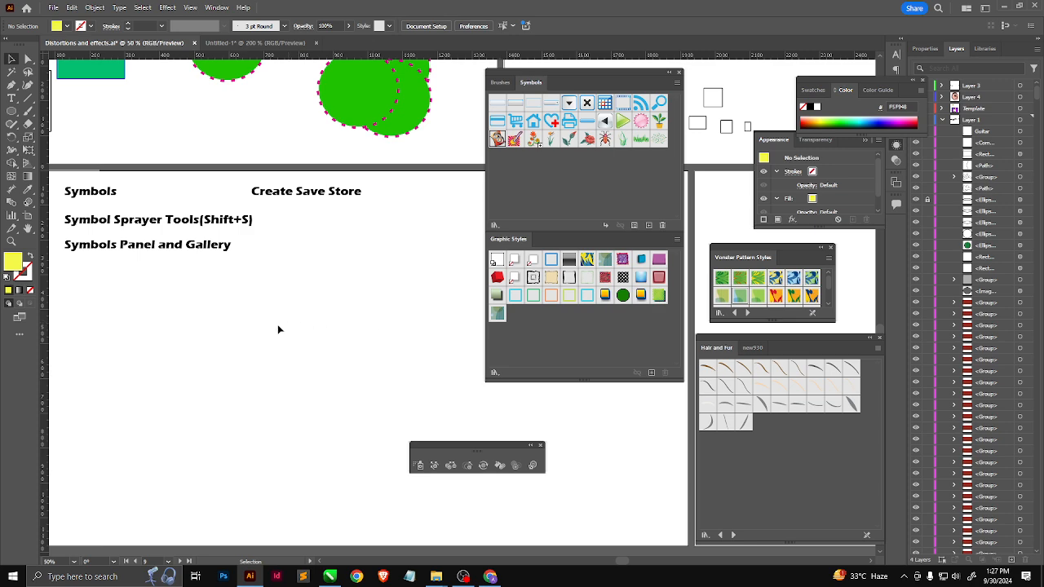
scroll(298, 349, down, 6)
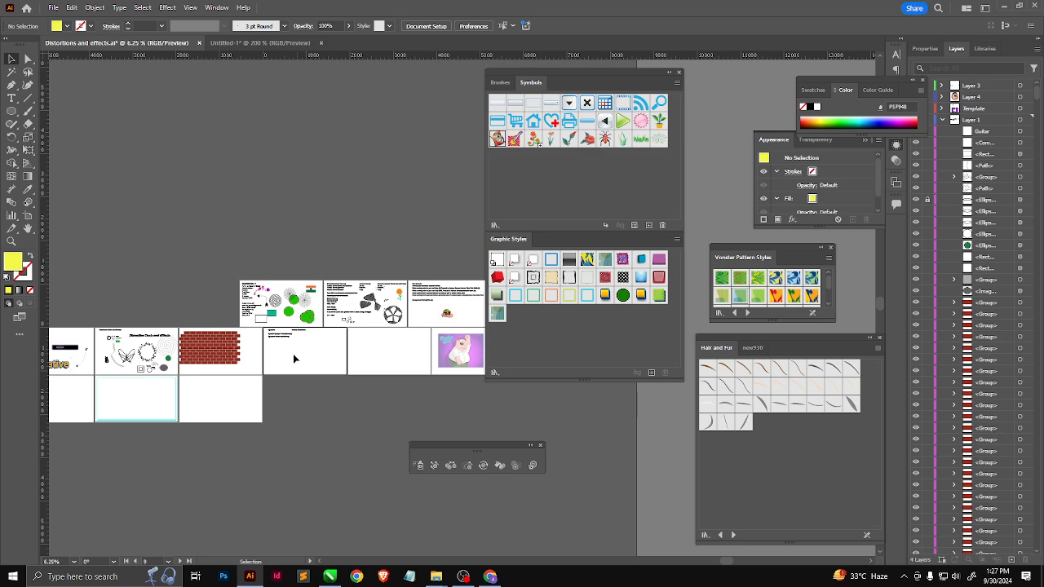
drag(86, 356, 239, 335)
scroll(162, 335, up, 1)
scroll(164, 333, up, 3)
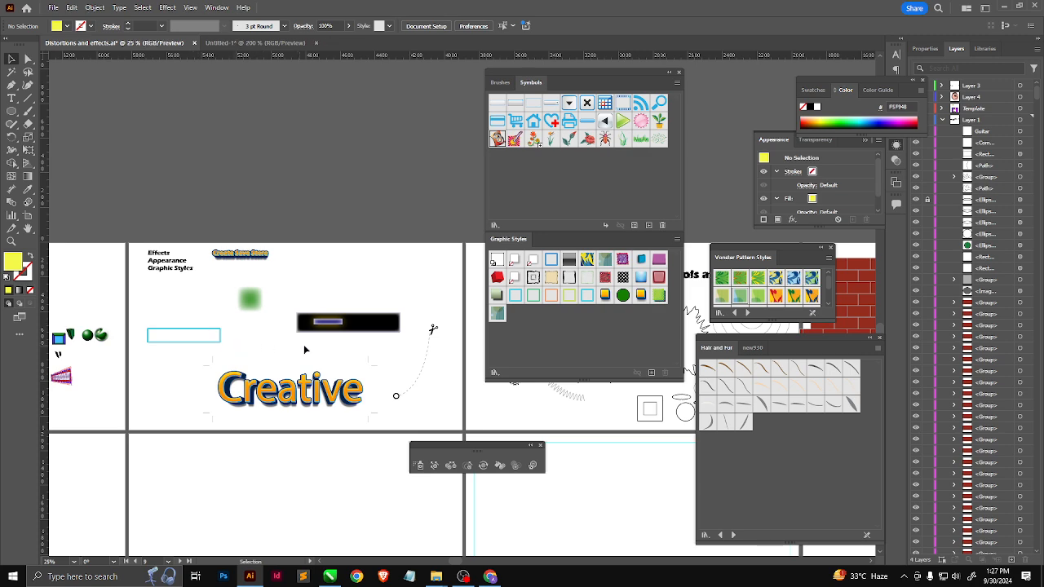
drag(384, 365, 141, 345)
drag(304, 360, 245, 359)
drag(395, 349, 172, 323)
drag(379, 322, 275, 319)
drag(344, 300, 282, 309)
scroll(357, 304, up, 1)
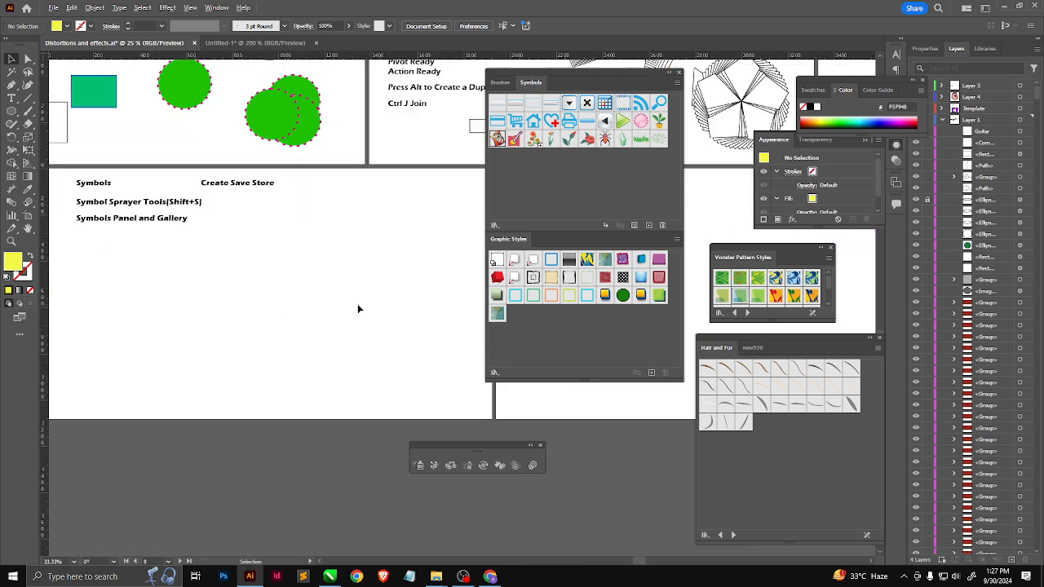
drag(12, 111, 60, 127)
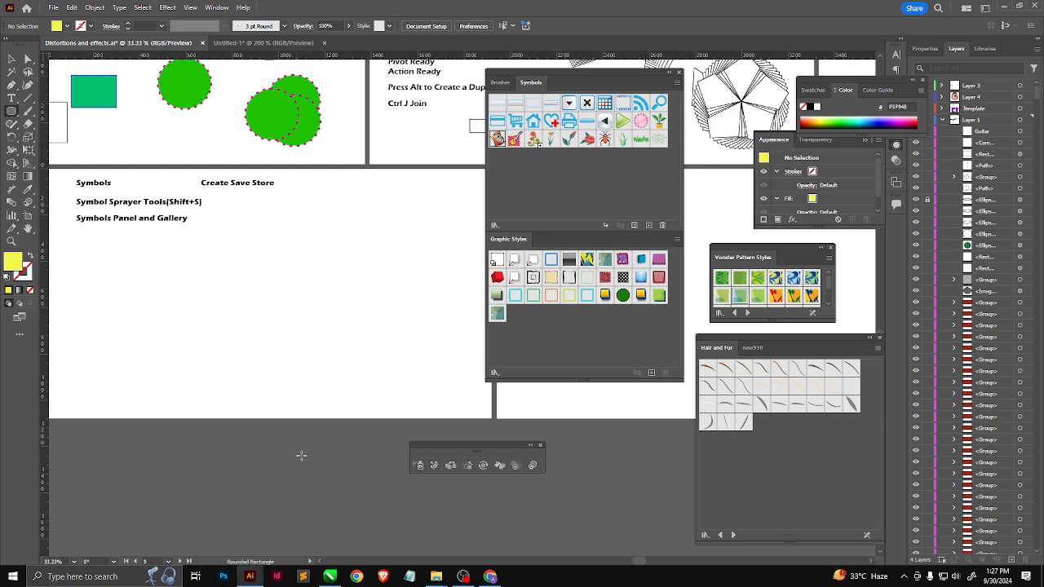
Switch to Chrome and close the Google Meet tab.
key(alt+Tab)
click(287, 11)
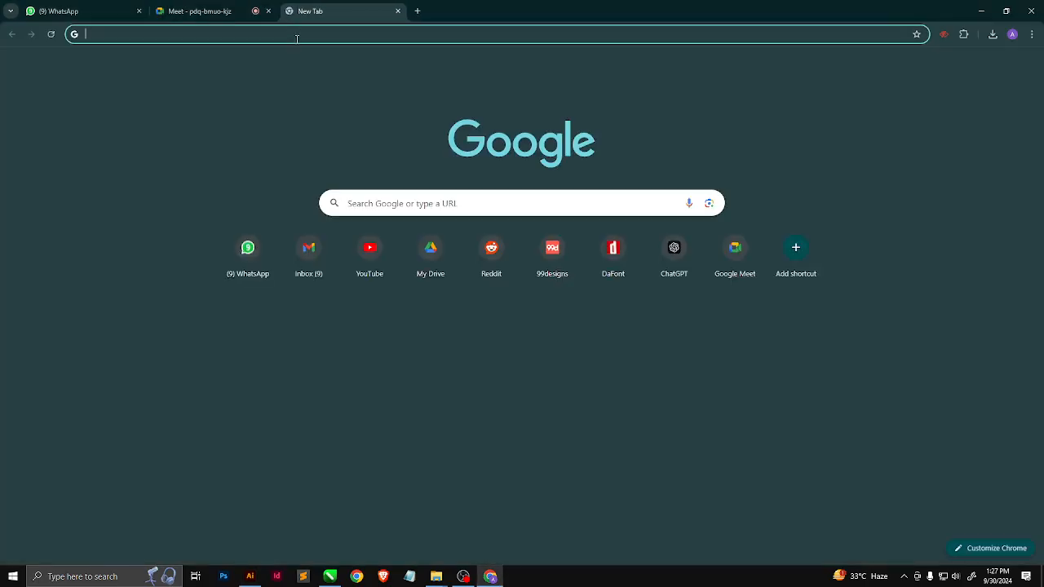
click(298, 37)
key(Escape)
click(204, 9)
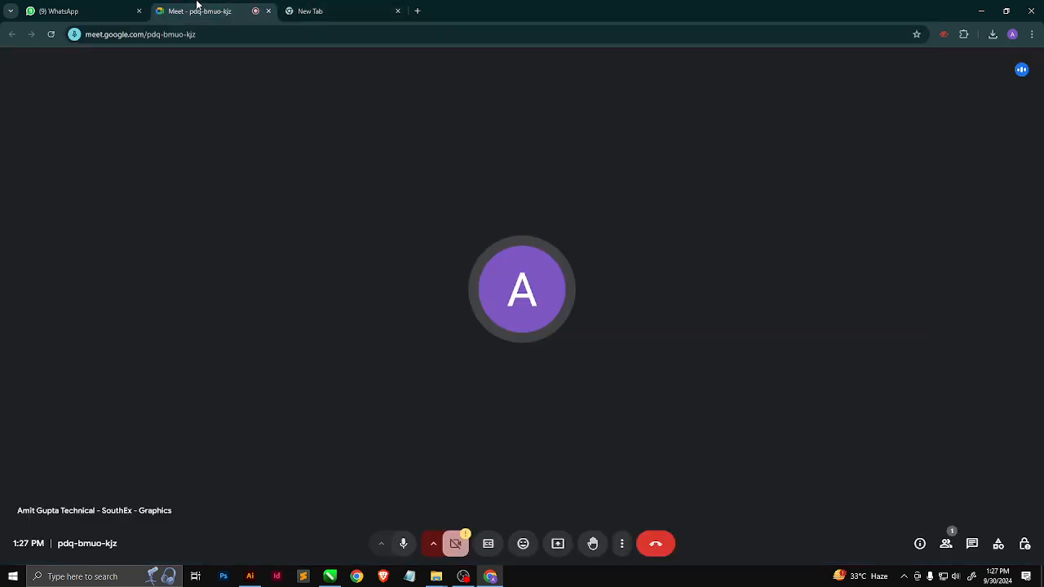
key(ctrl+w)
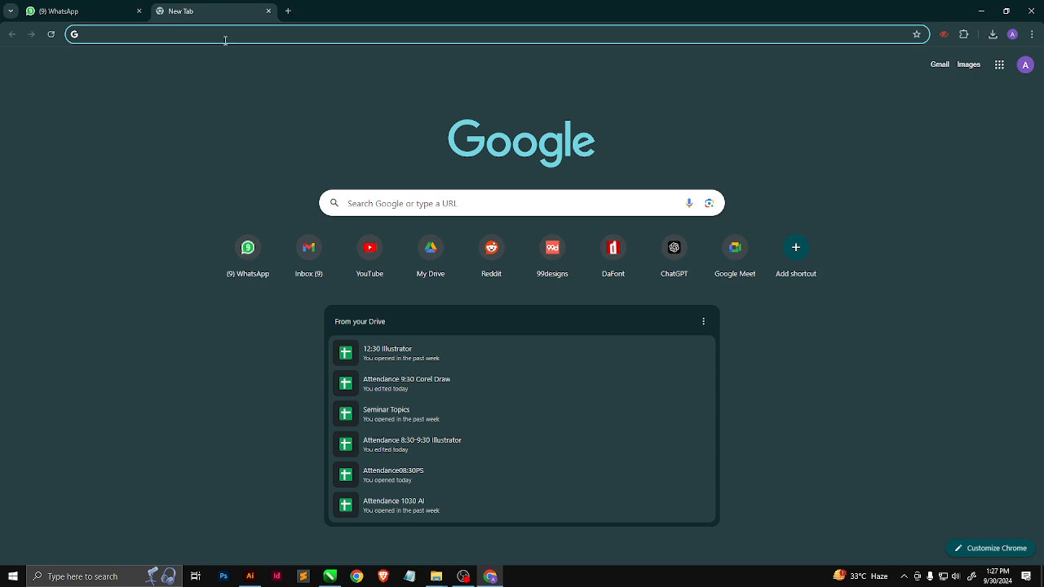
Search Google for "icons social media icons" and show the image results.
click(225, 36)
text(i)
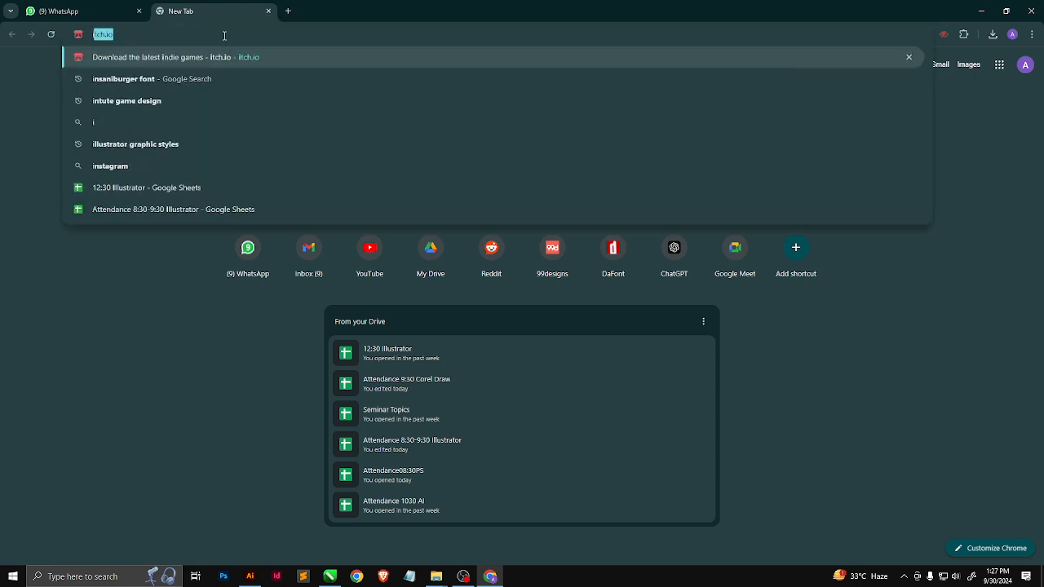
text(cons)
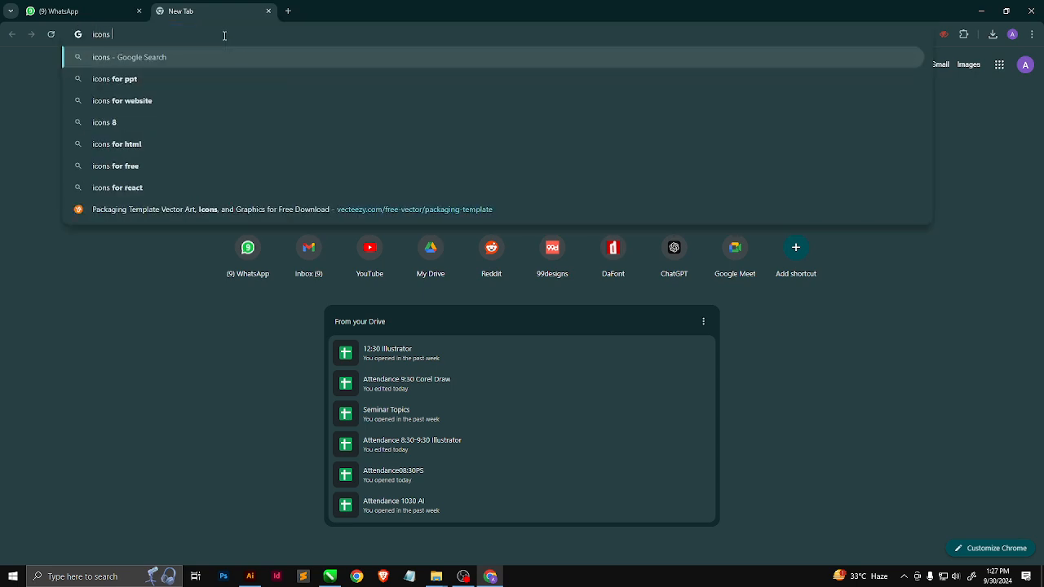
text( social me)
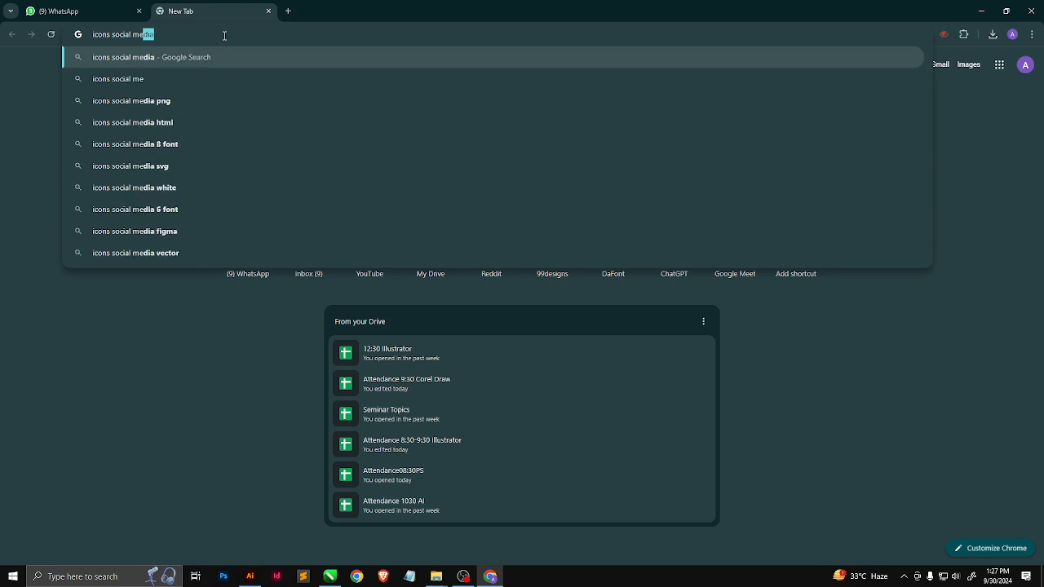
text(dia icons)
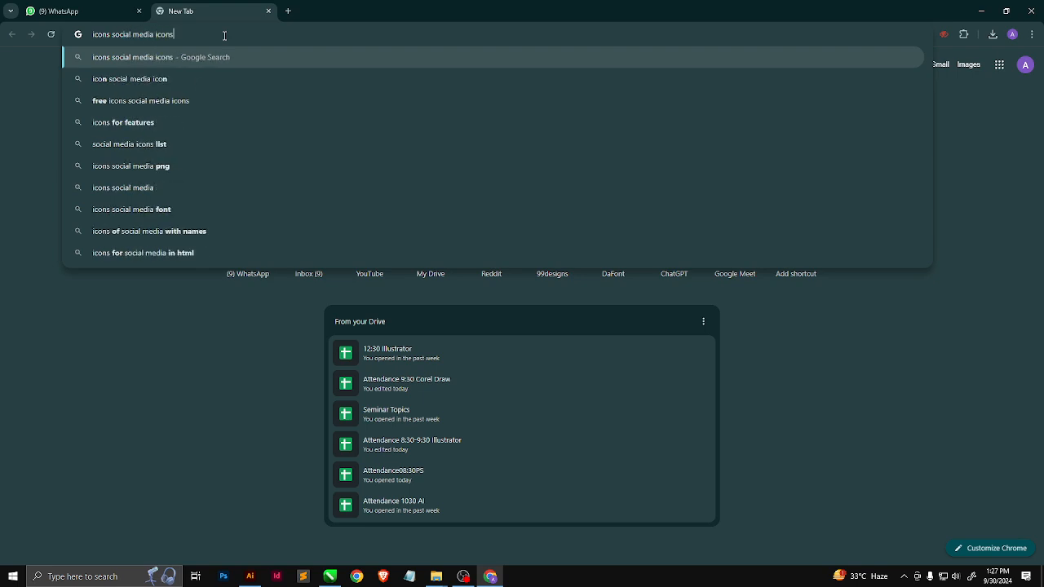
key(Return)
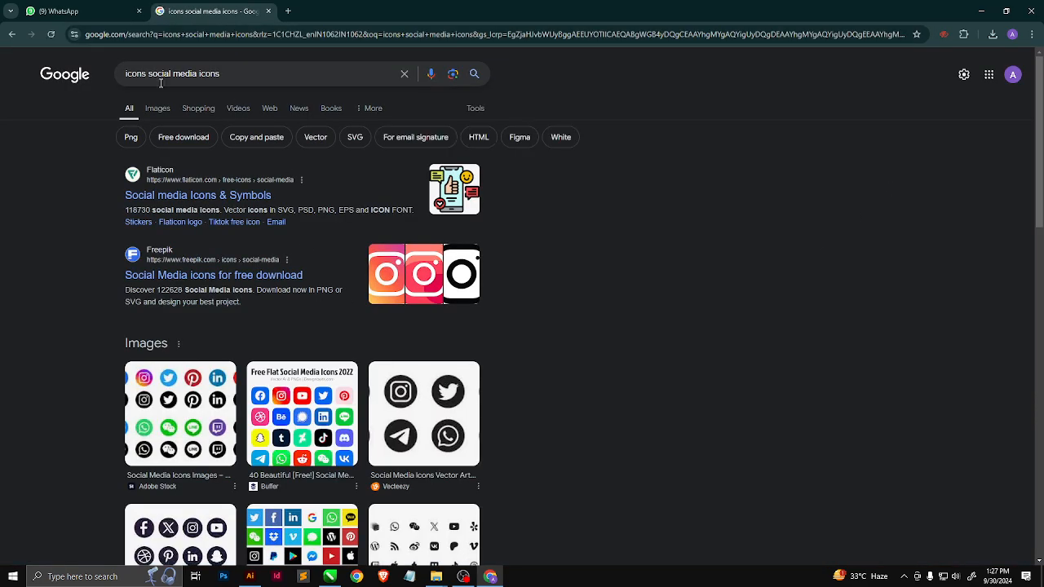
click(157, 107)
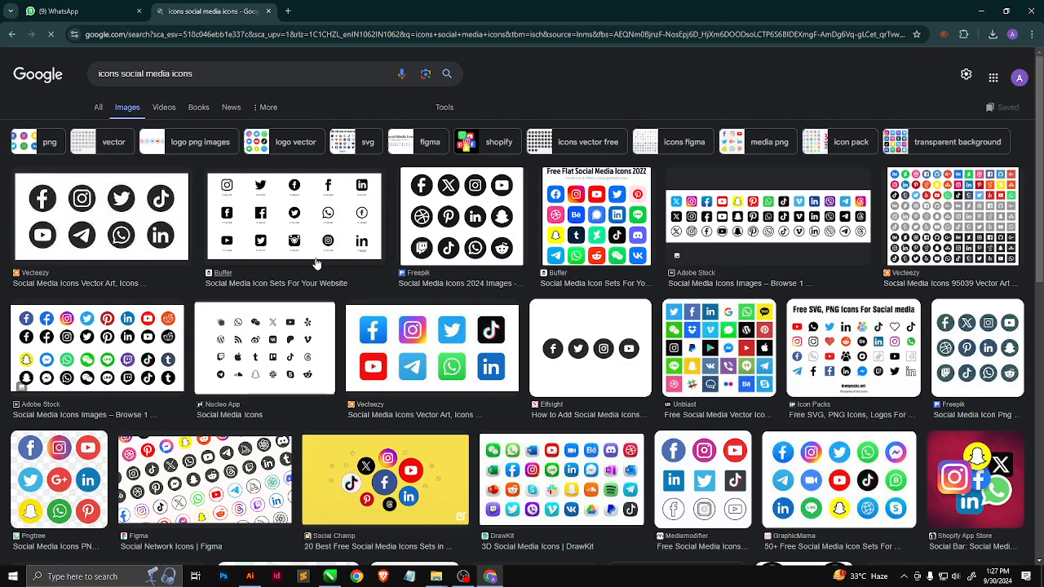
Preview the Buffer, Adobe Stock, Nucleo App and Vecteezy icon sets and the round textured Freepik set.
click(294, 216)
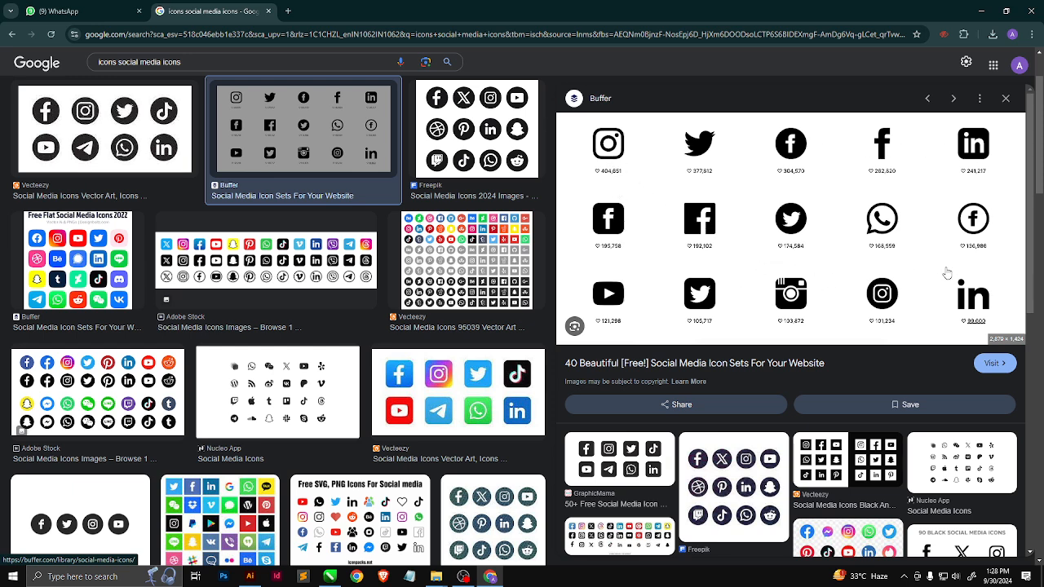
click(487, 271)
click(357, 271)
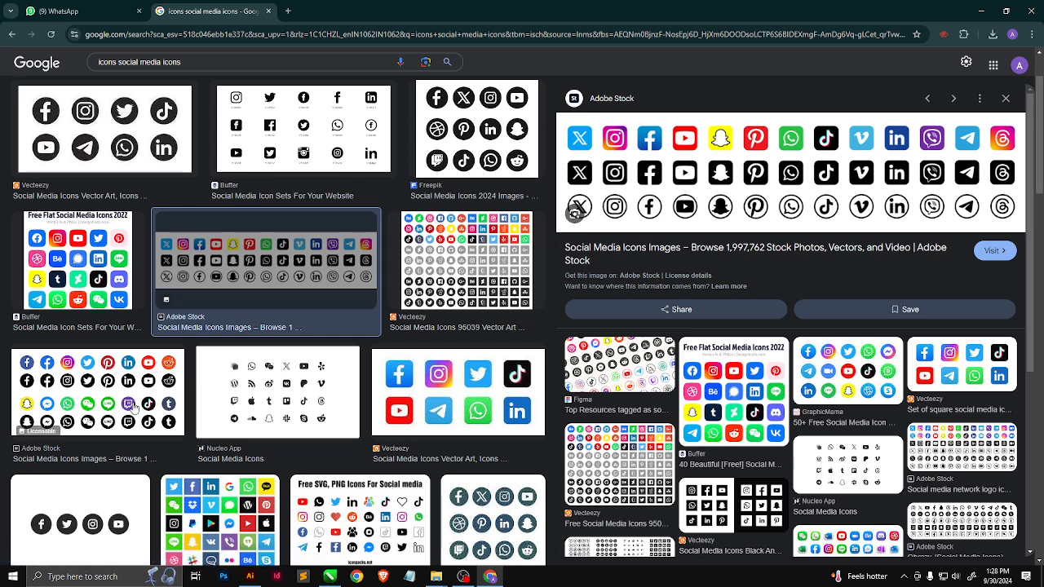
click(249, 389)
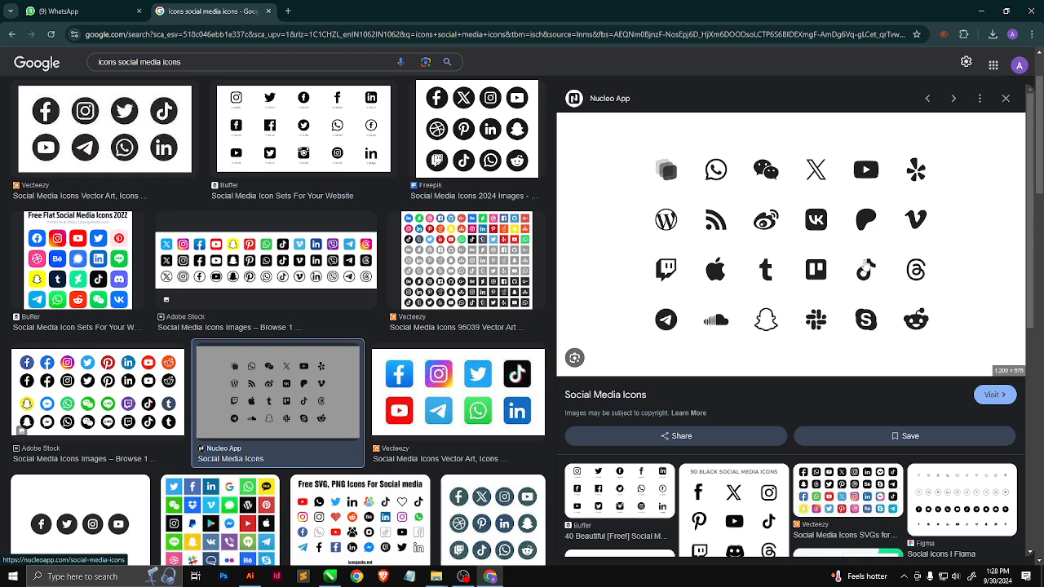
click(439, 417)
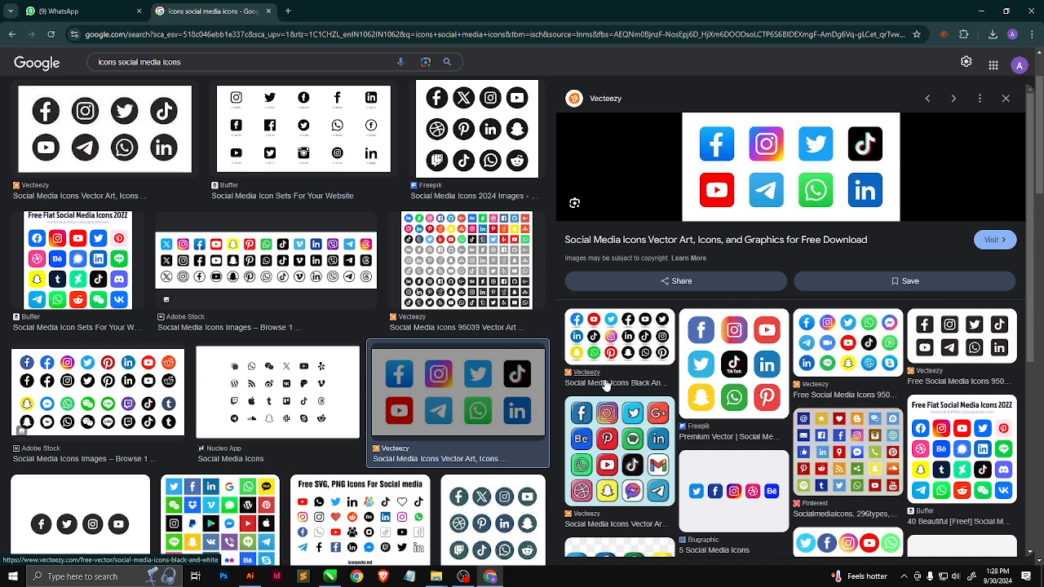
scroll(479, 404, down, 2)
click(480, 404)
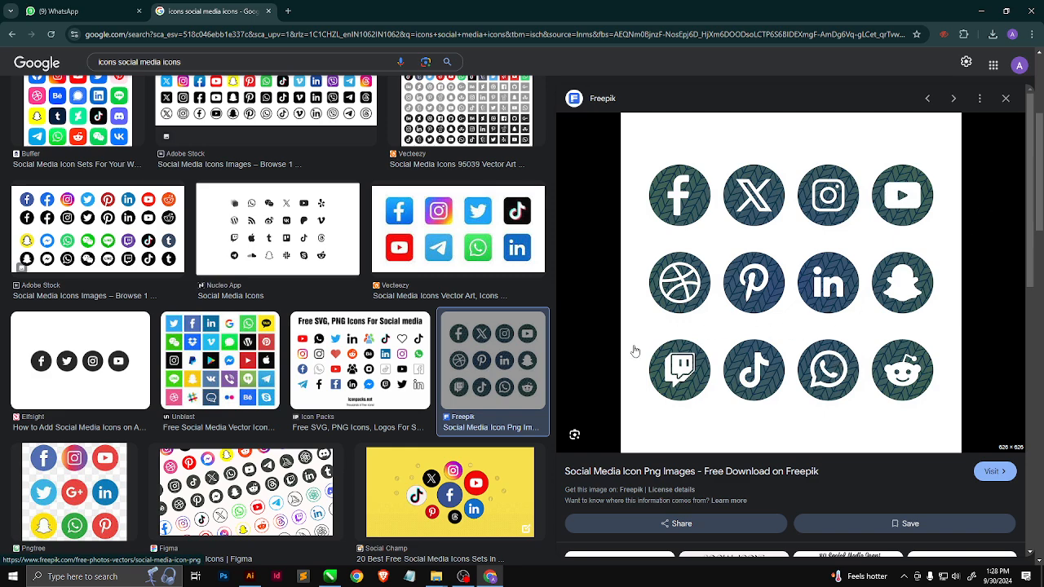
Browse the images related to the Freepik set and preview the Classic Blue Round Social Media Icons.
scroll(628, 359, down, 1)
scroll(368, 356, down, 1)
scroll(369, 356, down, 1)
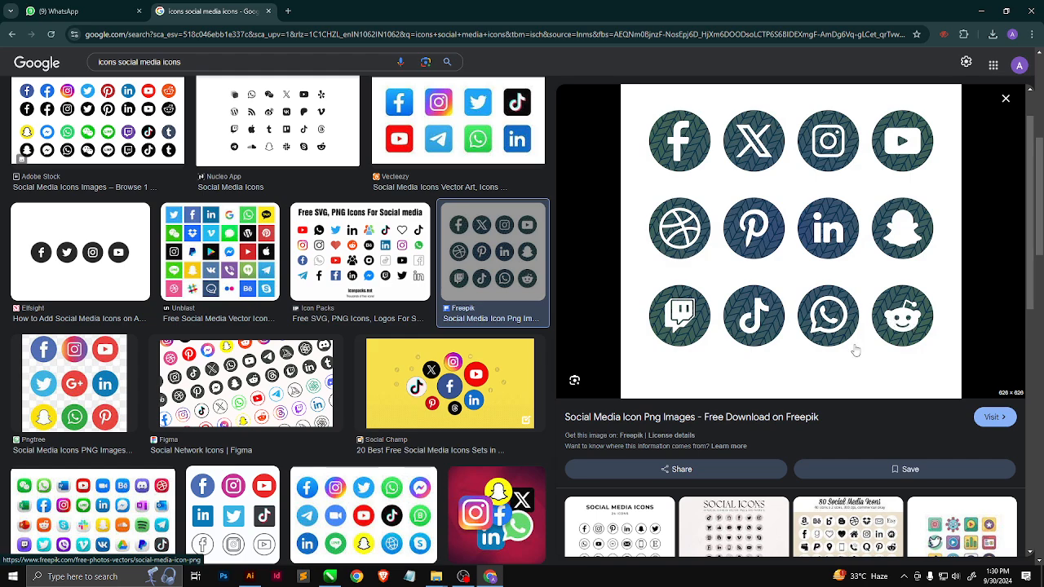
scroll(780, 309, down, 2)
scroll(780, 310, down, 5)
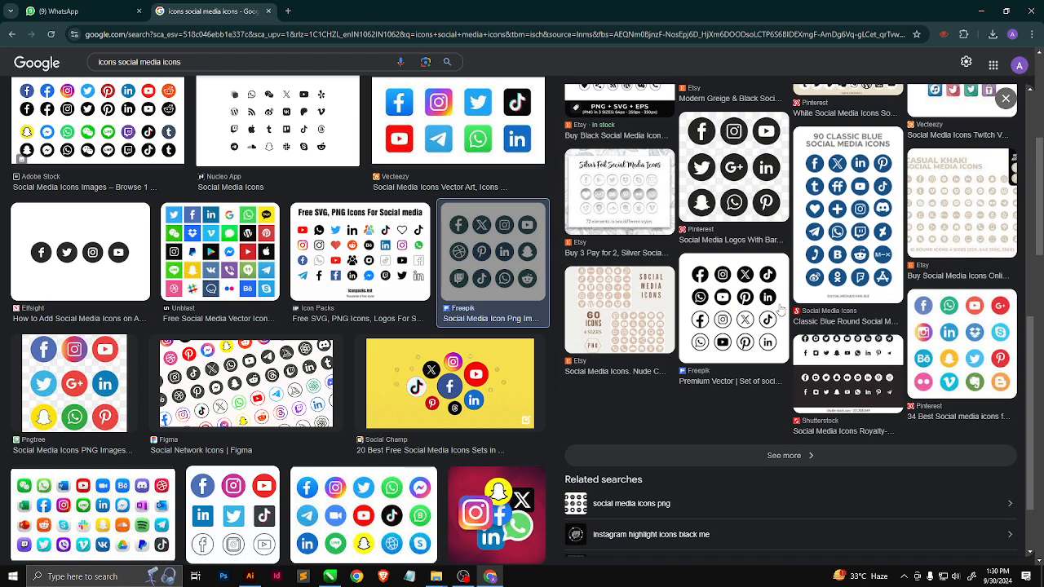
click(833, 262)
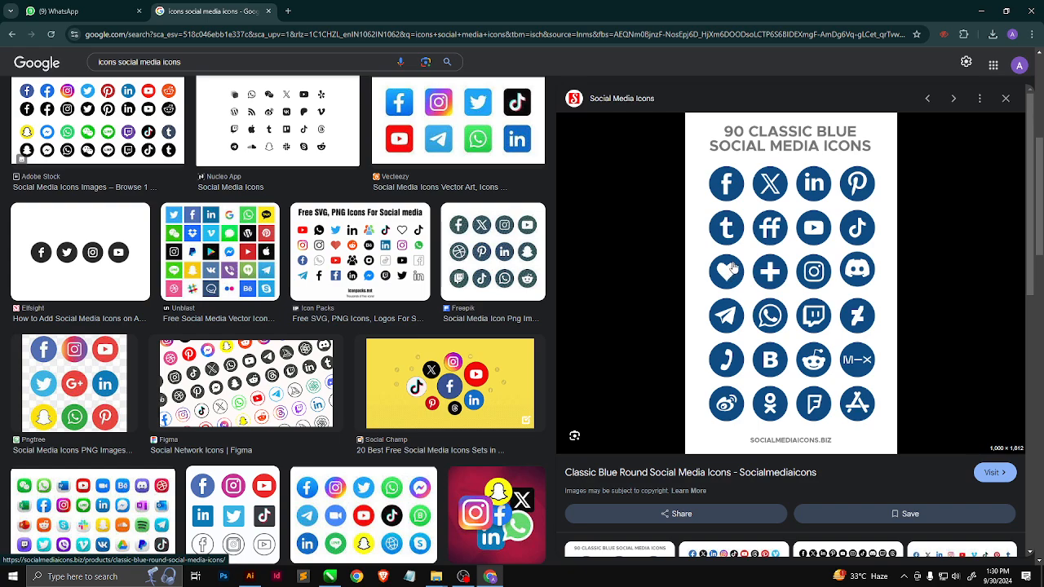
Look further through the image results and preview GraphicMama's glossy Social Media Icons Pack.
scroll(425, 369, down, 2)
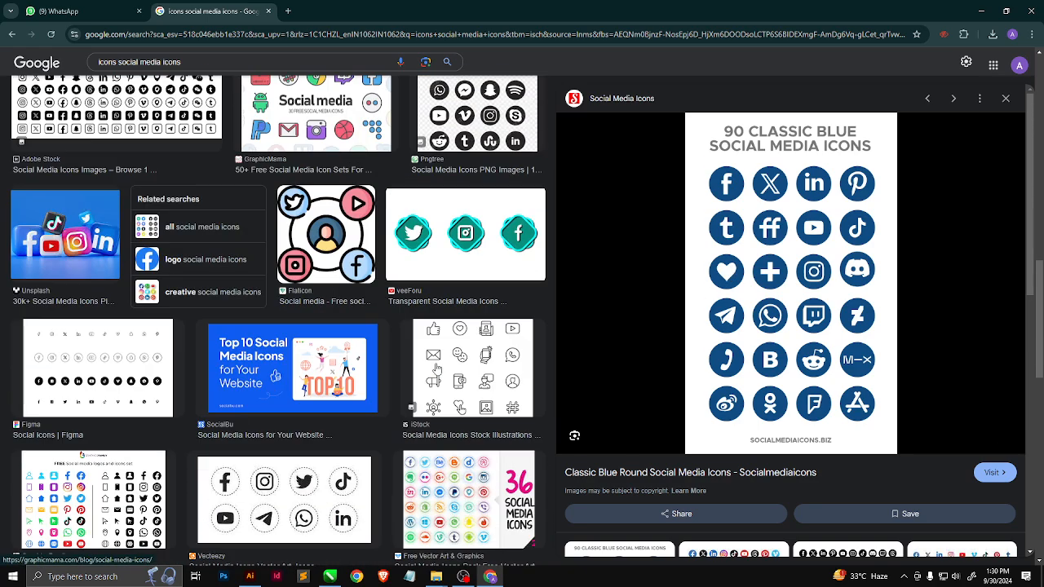
scroll(436, 369, down, 6)
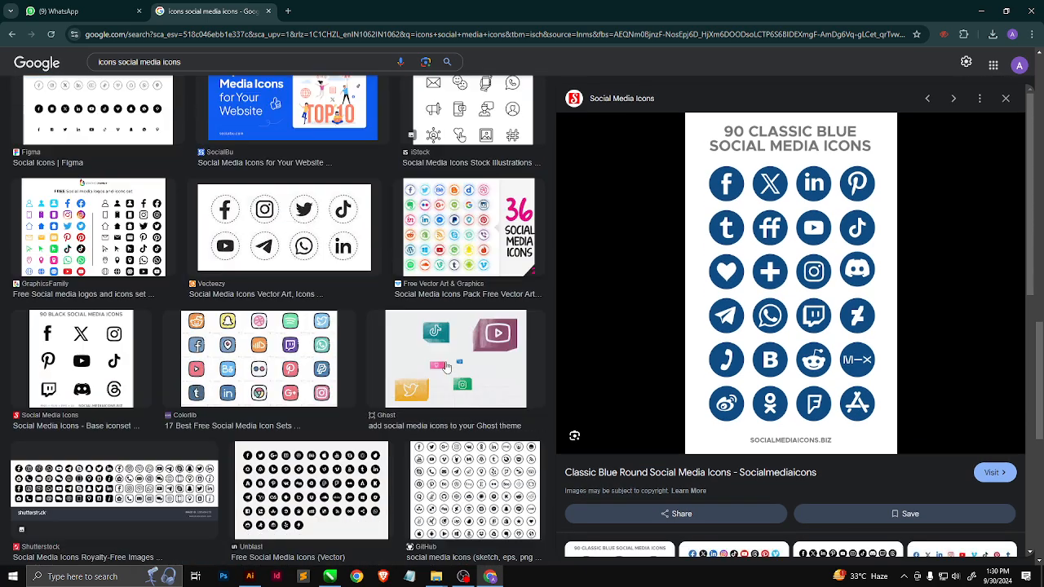
scroll(446, 367, down, 10)
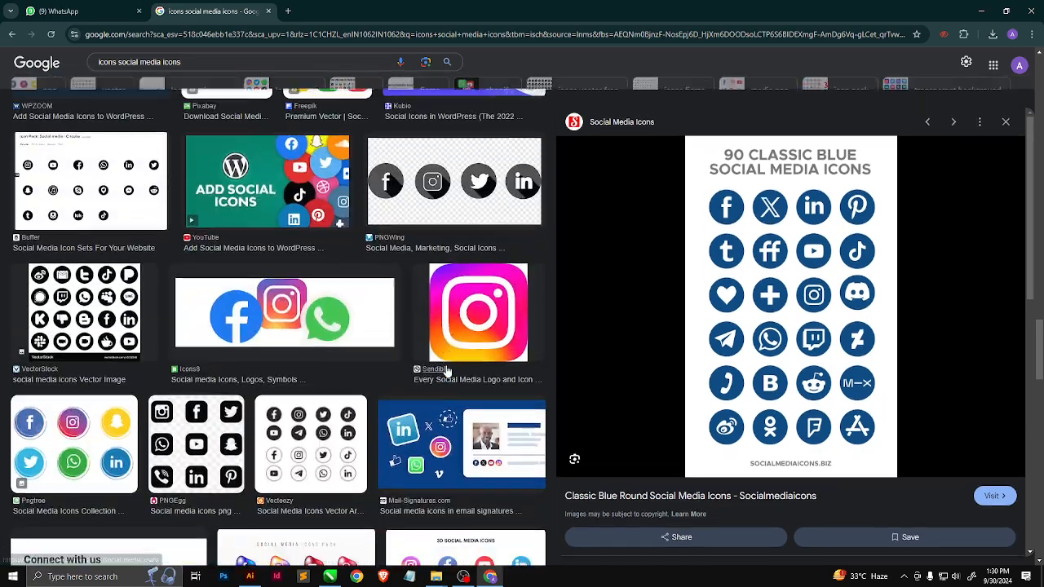
scroll(446, 370, down, 3)
click(349, 358)
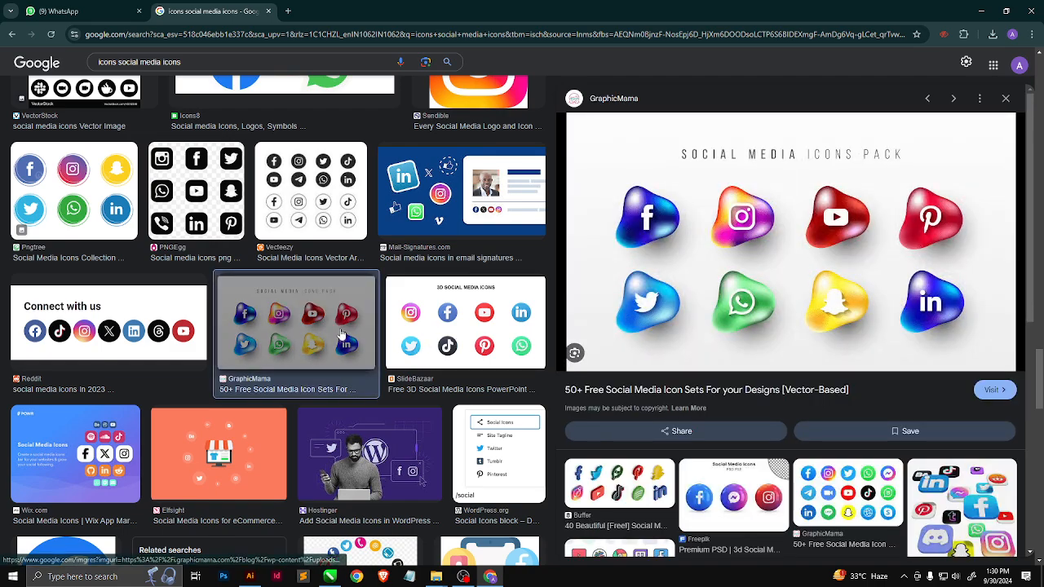
Go back up the image results and preview Colorlib's outlined icon set and GraphicMama's 30 Free Social Media Icons.
scroll(346, 332, up, 3)
scroll(346, 332, up, 10)
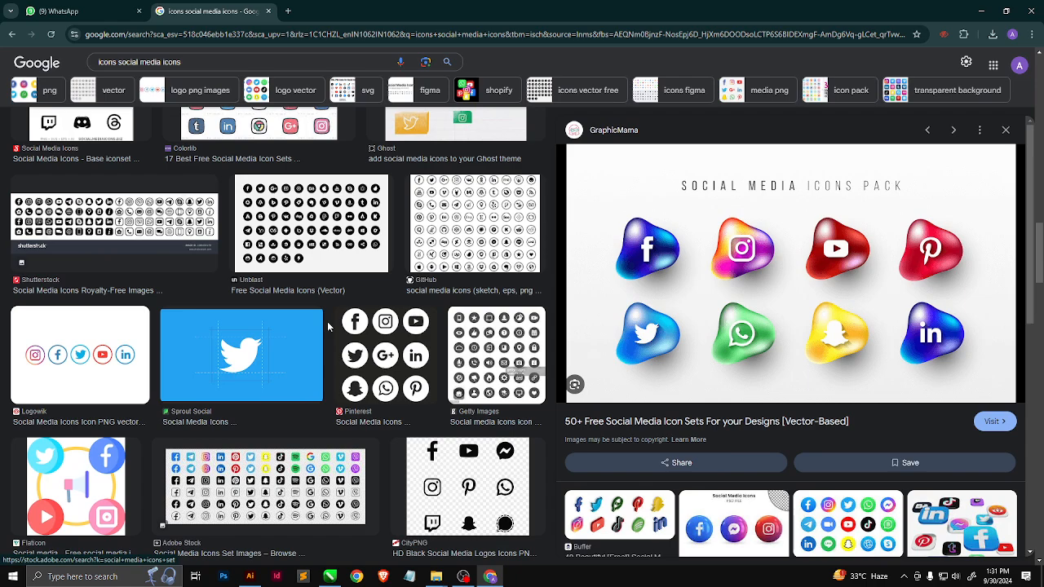
scroll(328, 326, up, 3)
click(300, 330)
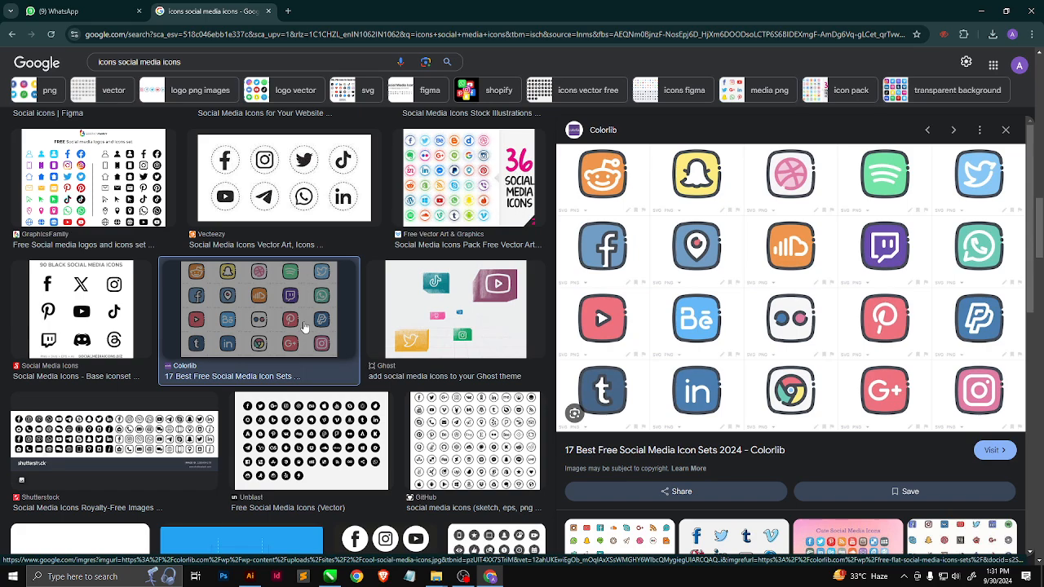
scroll(303, 331, up, 2)
scroll(306, 331, up, 3)
scroll(309, 335, up, 4)
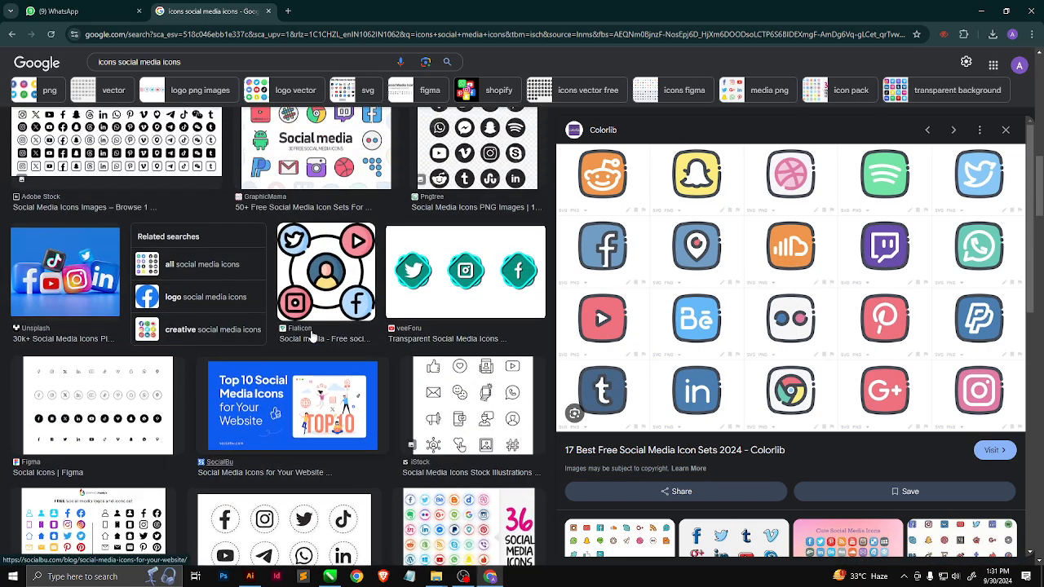
click(312, 336)
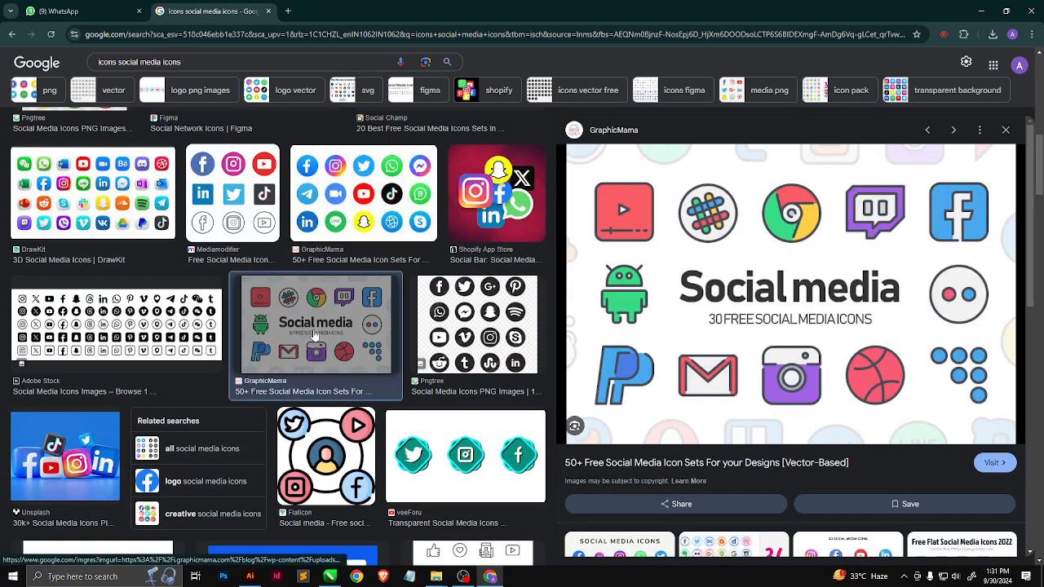
Look further through the social media icon image results and preview OnlyGFX's crayon-drawn icon set.
scroll(312, 336, down, 8)
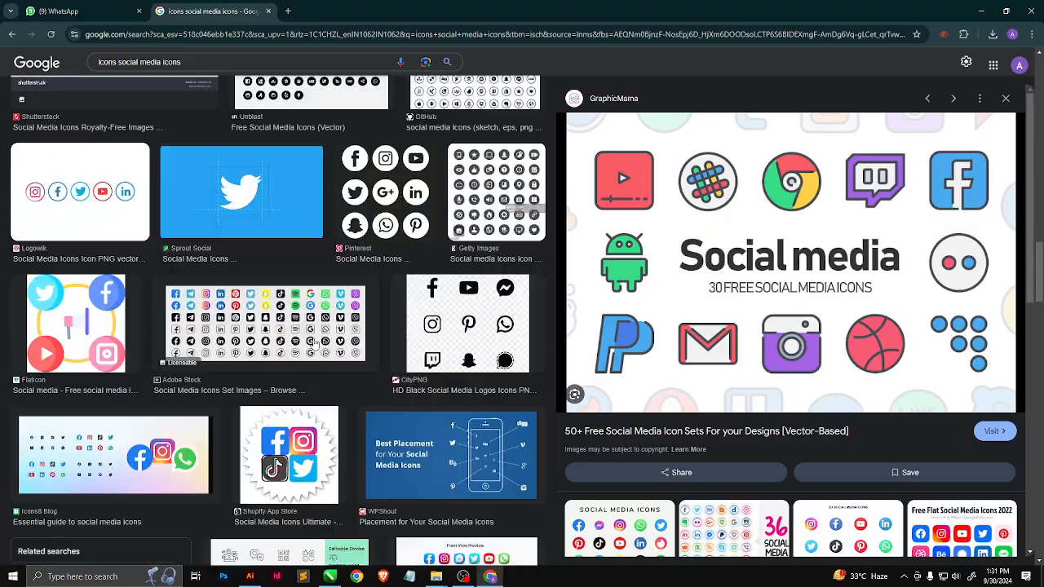
scroll(314, 343, down, 5)
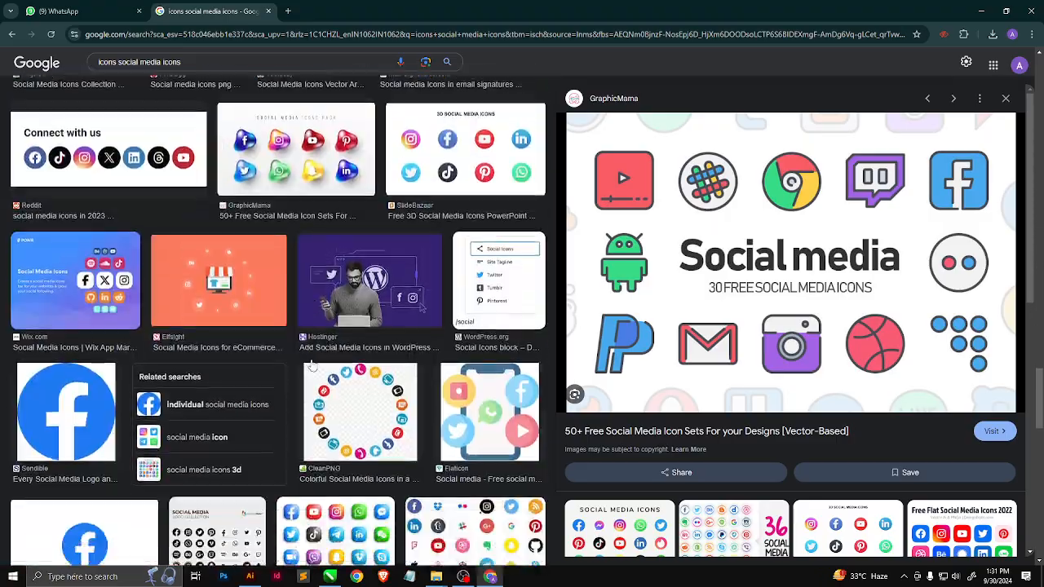
scroll(312, 366, down, 5)
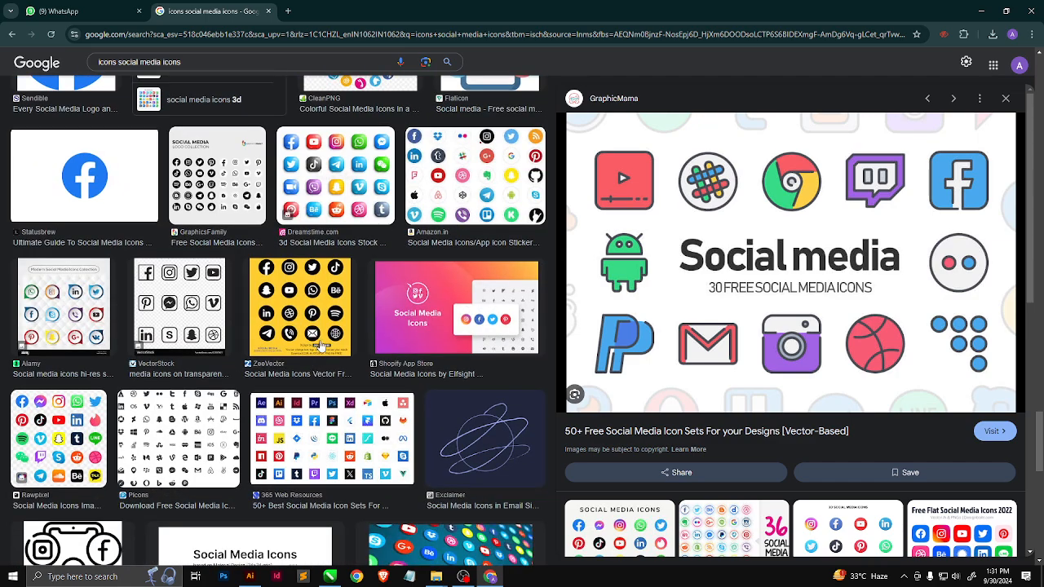
scroll(322, 348, down, 4)
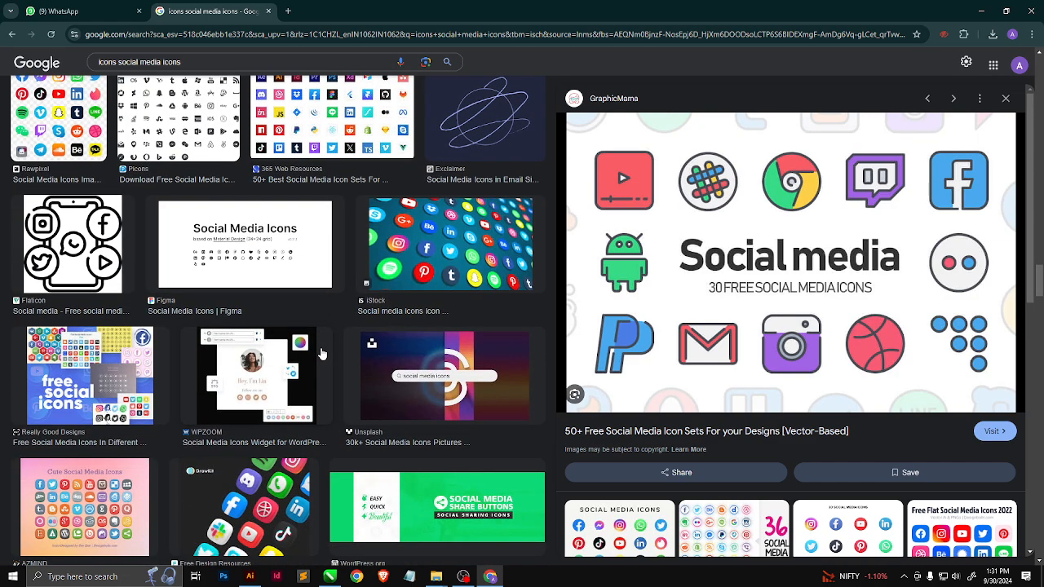
scroll(320, 353, down, 6)
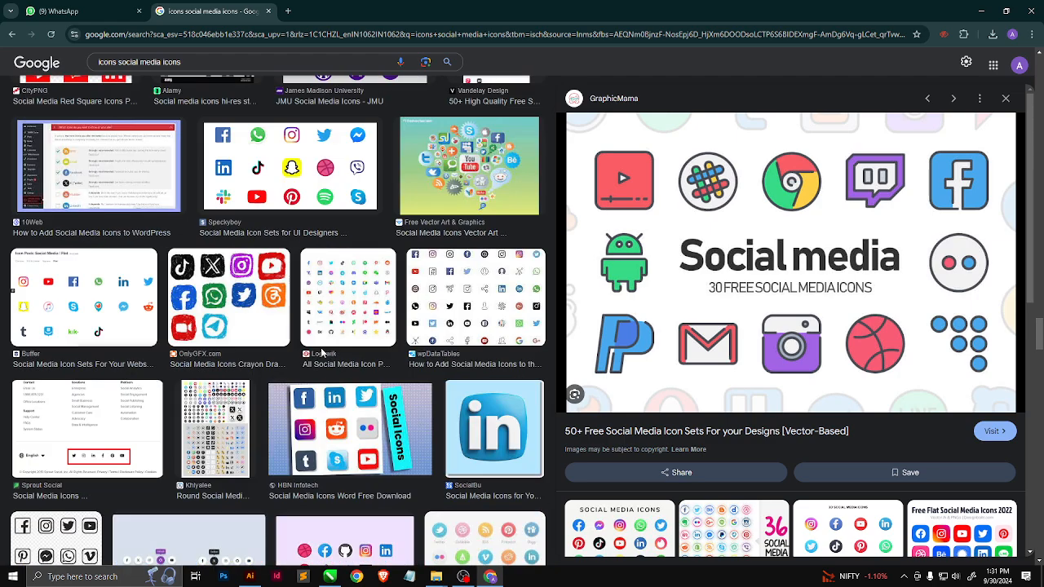
click(251, 312)
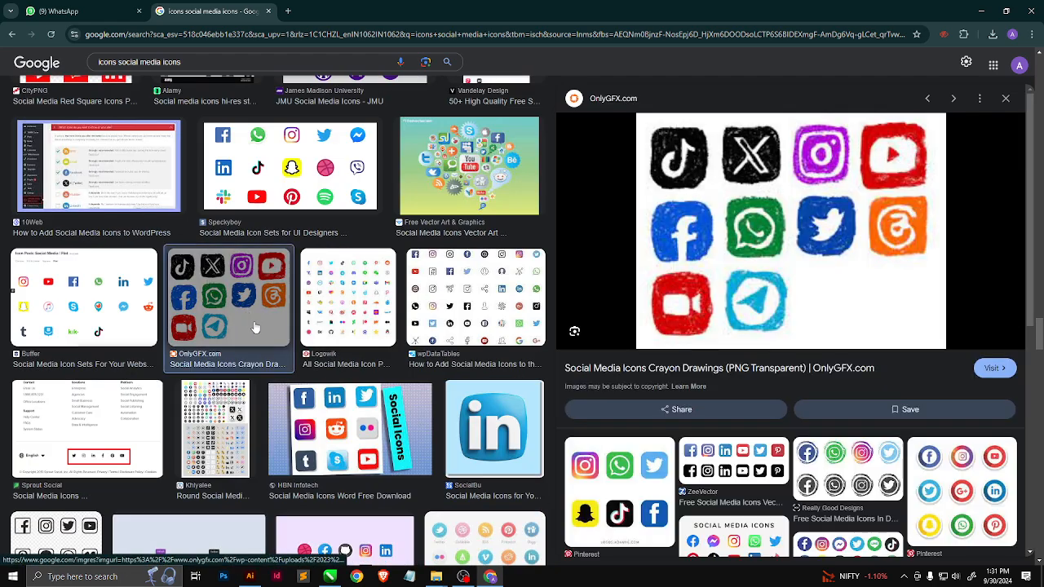
Continue down the image results and preview Vecteezy's round social media icons on a grey background.
scroll(254, 327, down, 4)
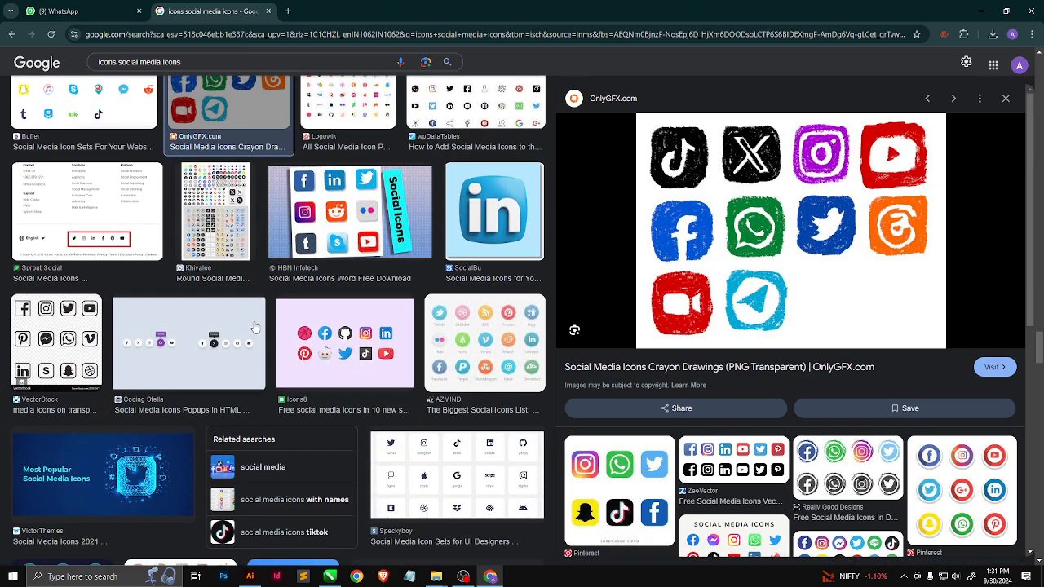
scroll(254, 327, down, 4)
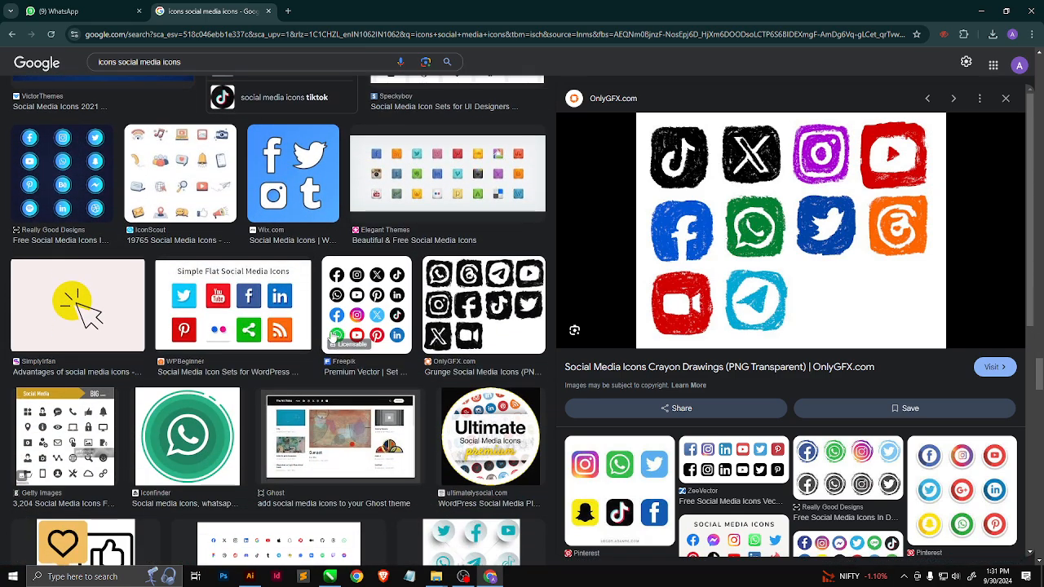
scroll(259, 332, down, 10)
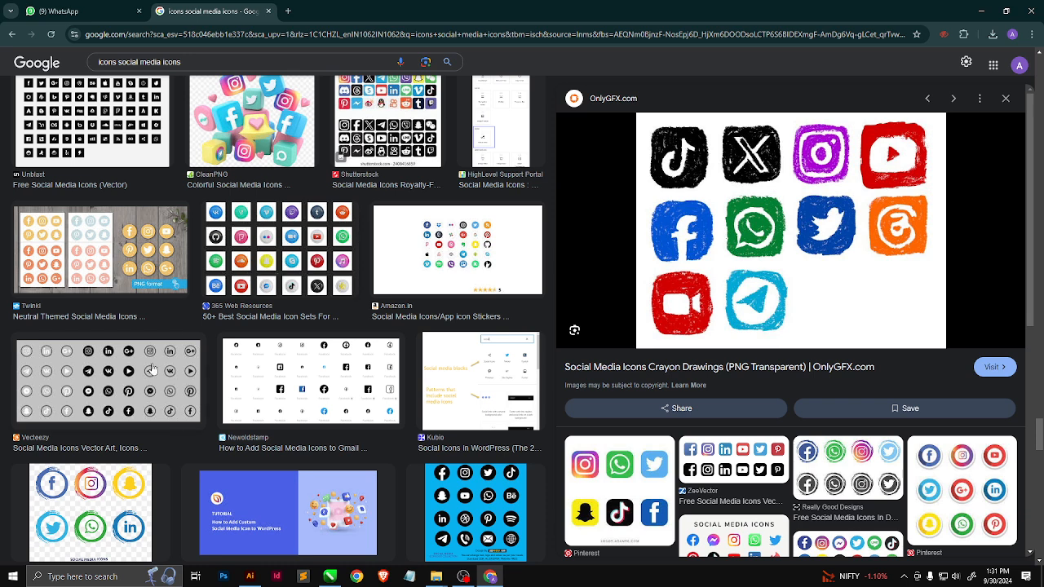
click(150, 368)
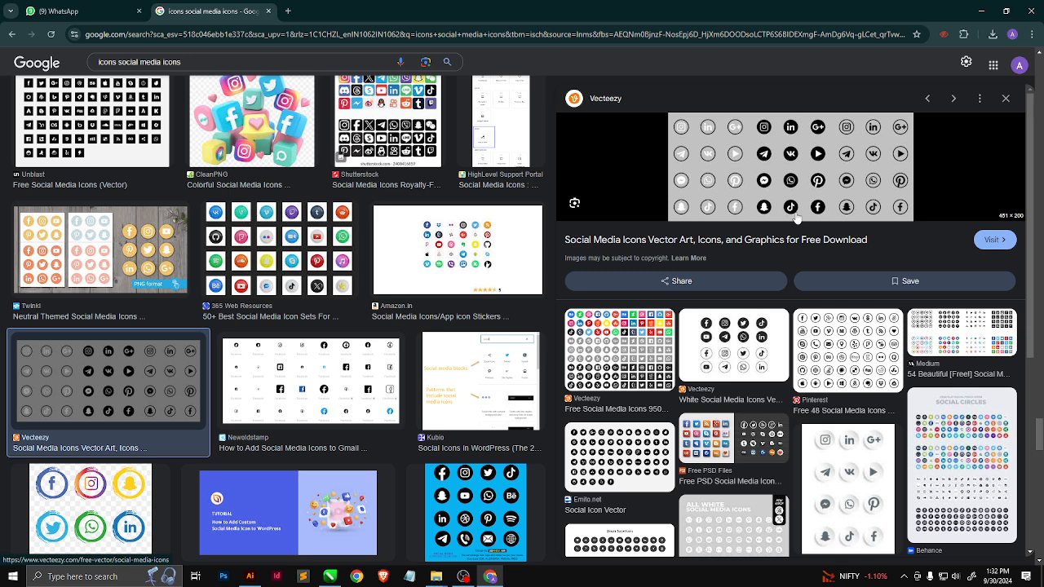
Switch to Illustrator and draw a square about 170 px wide on the Symbols artboard, below the headings.
key(alt+Tab)
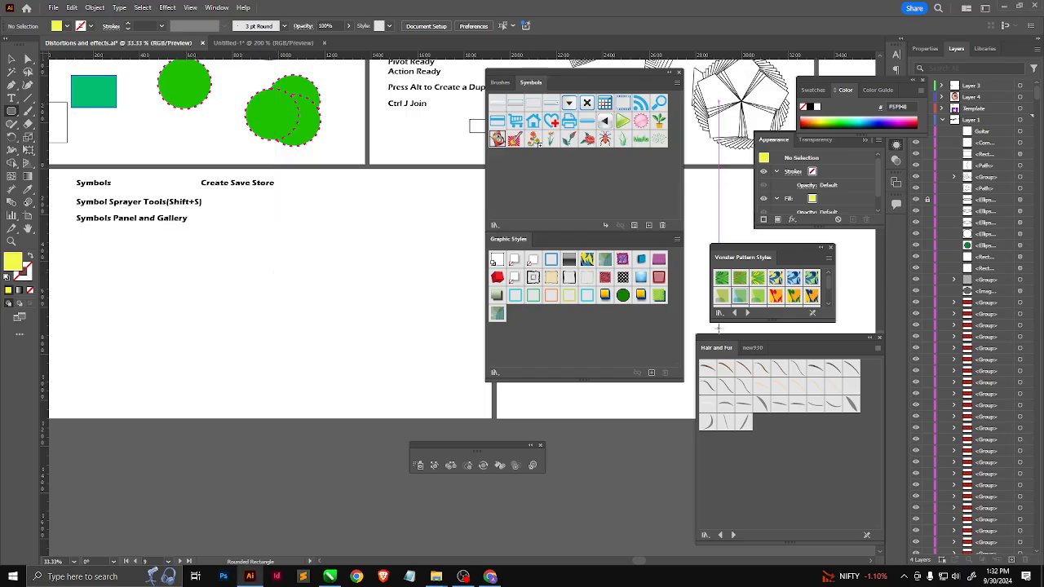
scroll(189, 330, down, 1)
scroll(293, 321, up, 2)
scroll(293, 326, down, 2)
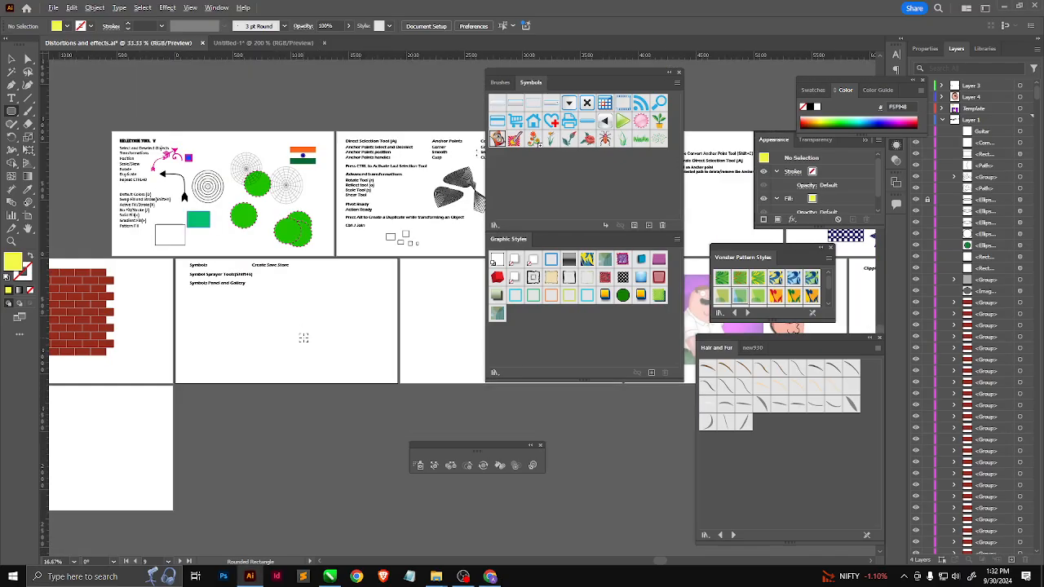
scroll(293, 326, up, 2)
click(11, 111)
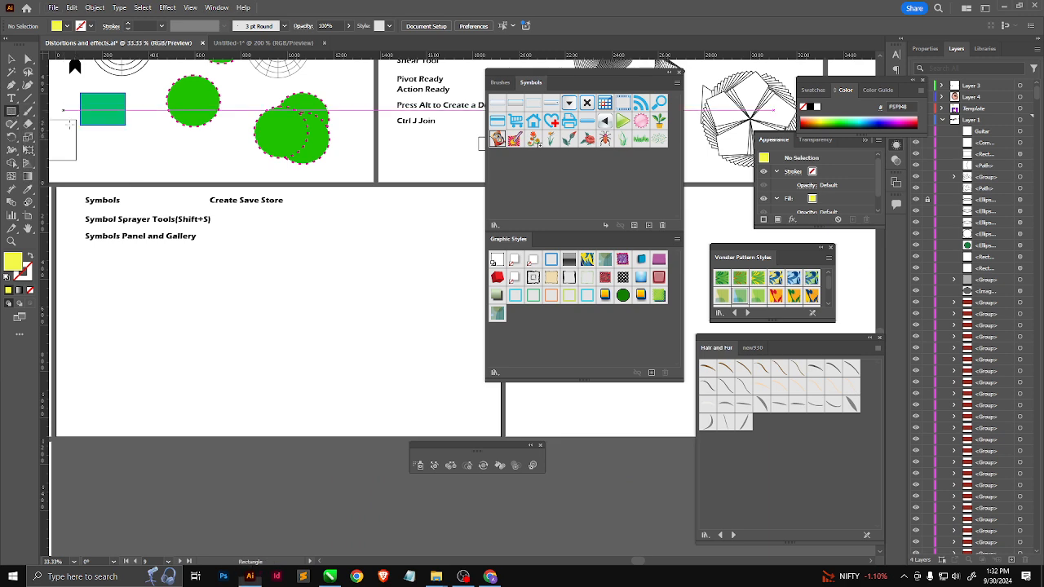
drag(231, 282, 271, 321)
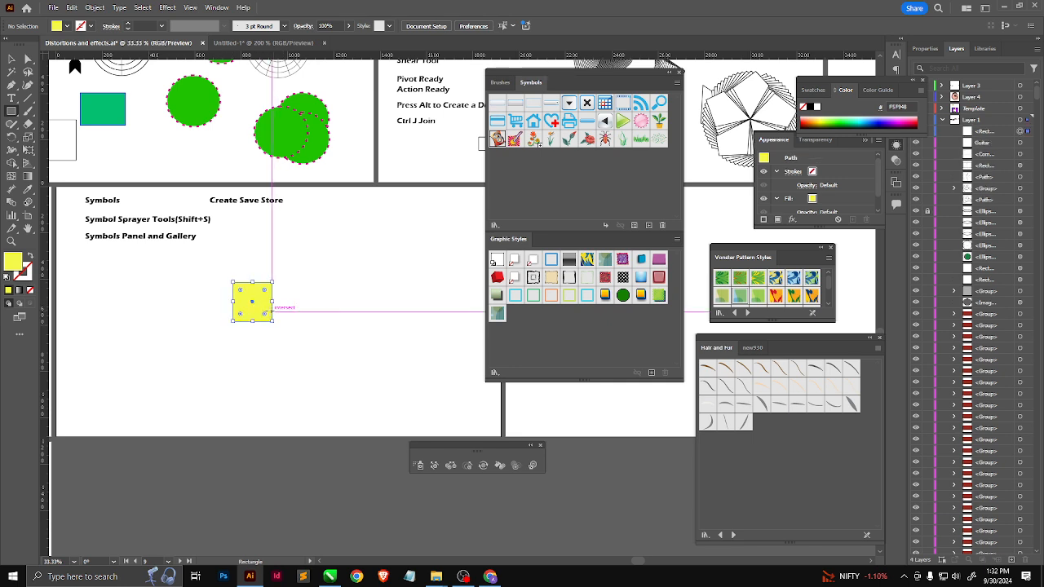
Set the square's width and height to 200 px each.
click(587, 25)
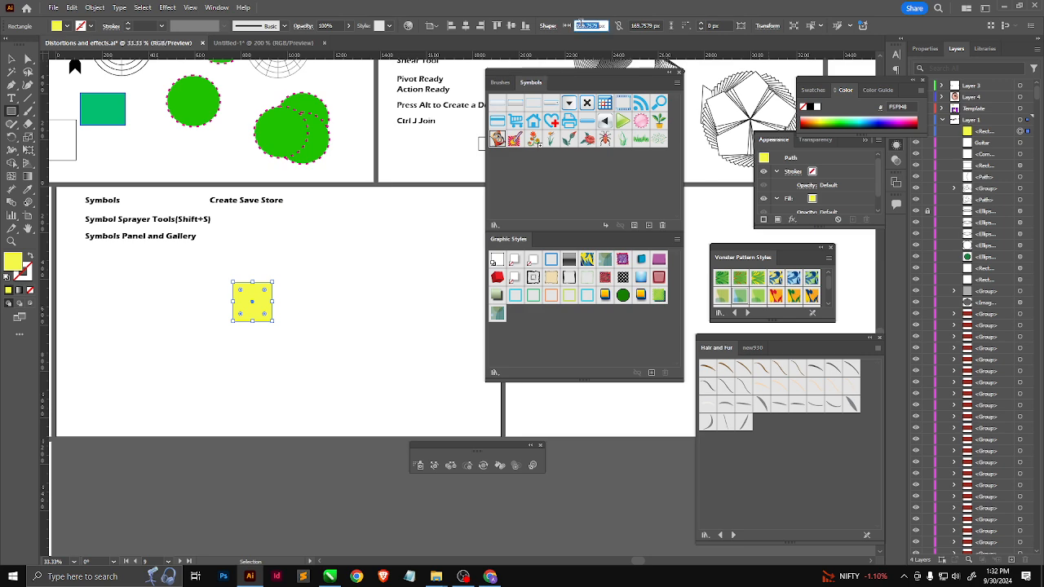
text(200)
key(Tab)
text(200)
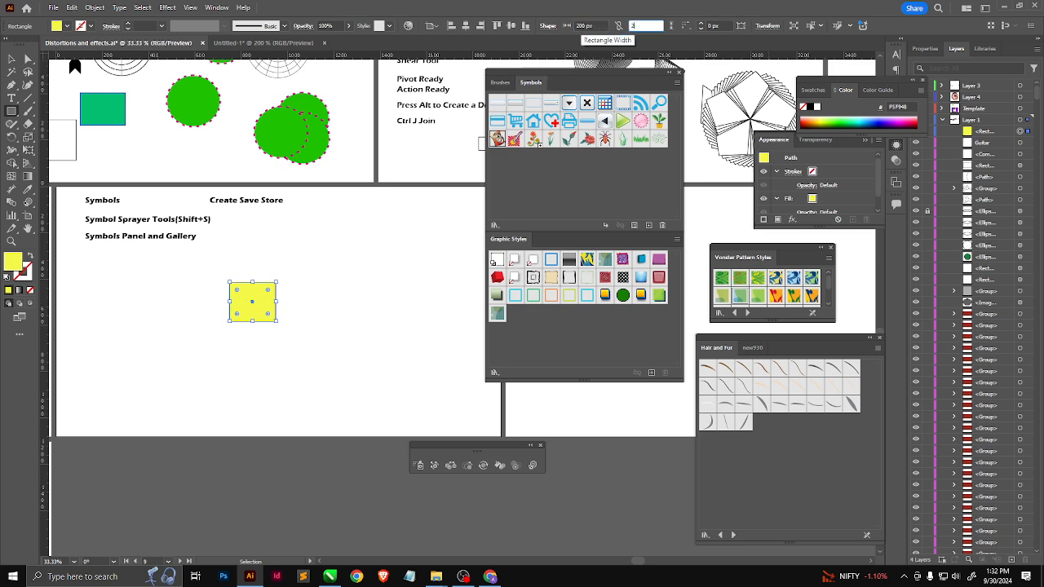
key(Tab)
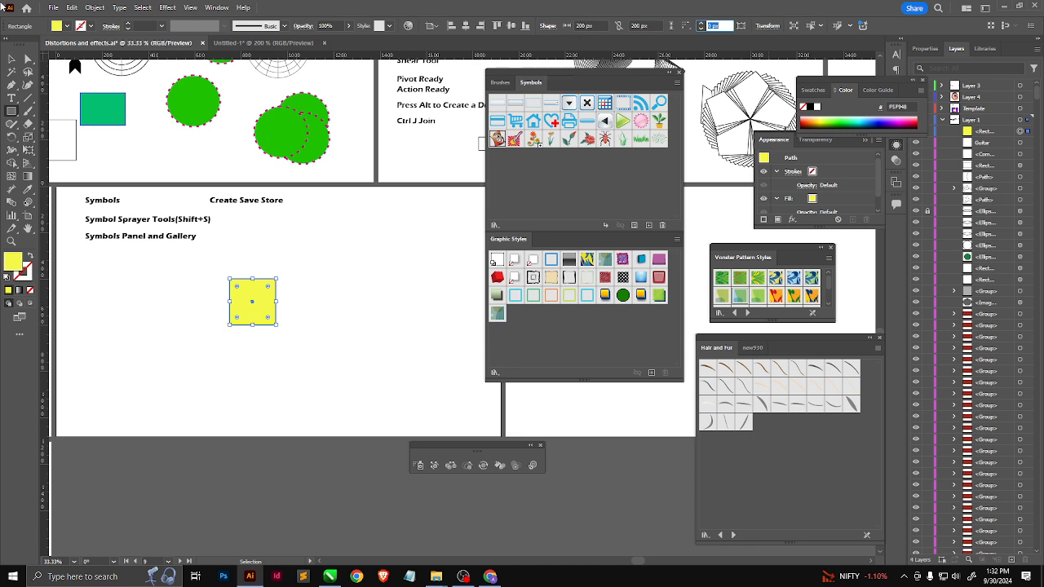
Give the square the default black stroke with no fill and convert it into a guide.
click(11, 58)
key(d)
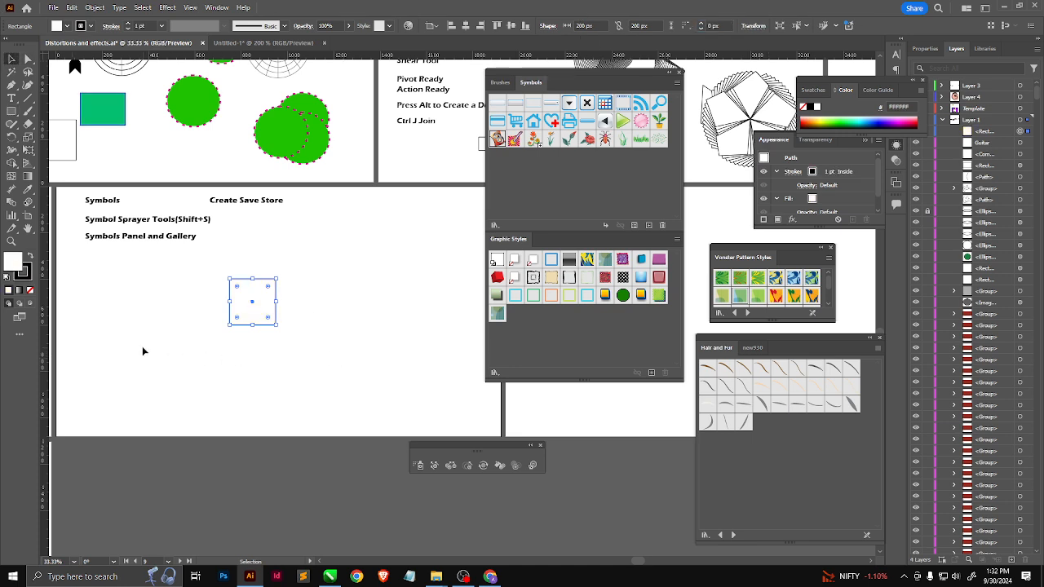
key(slash)
click(189, 7)
mouse_move(273, 453)
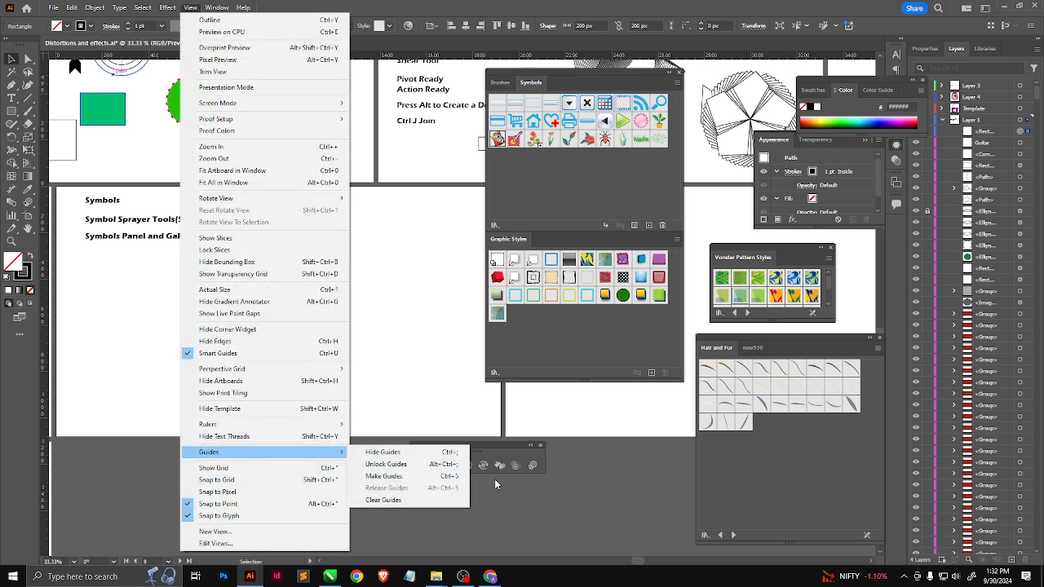
click(385, 478)
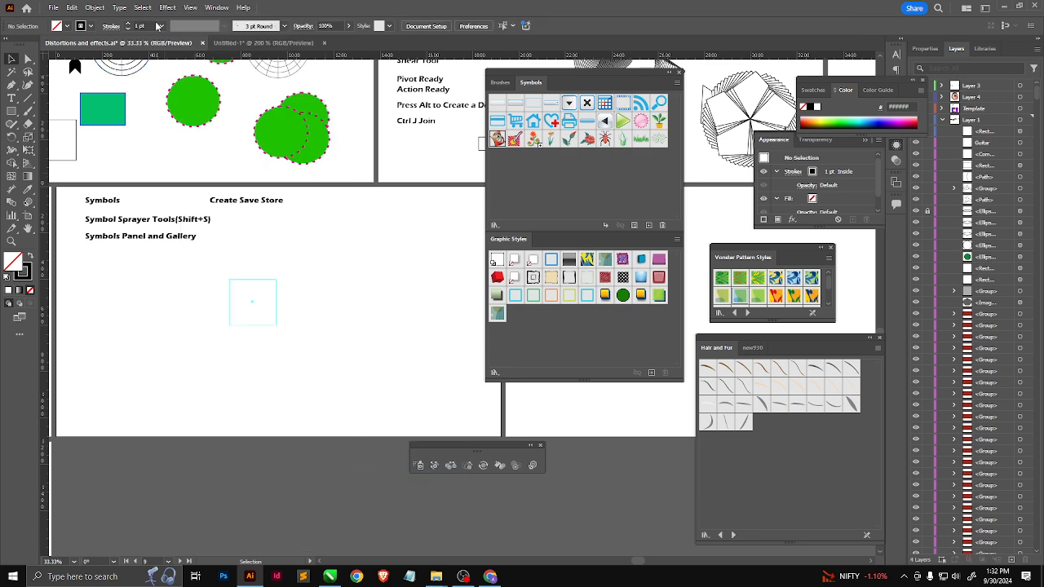
click(190, 8)
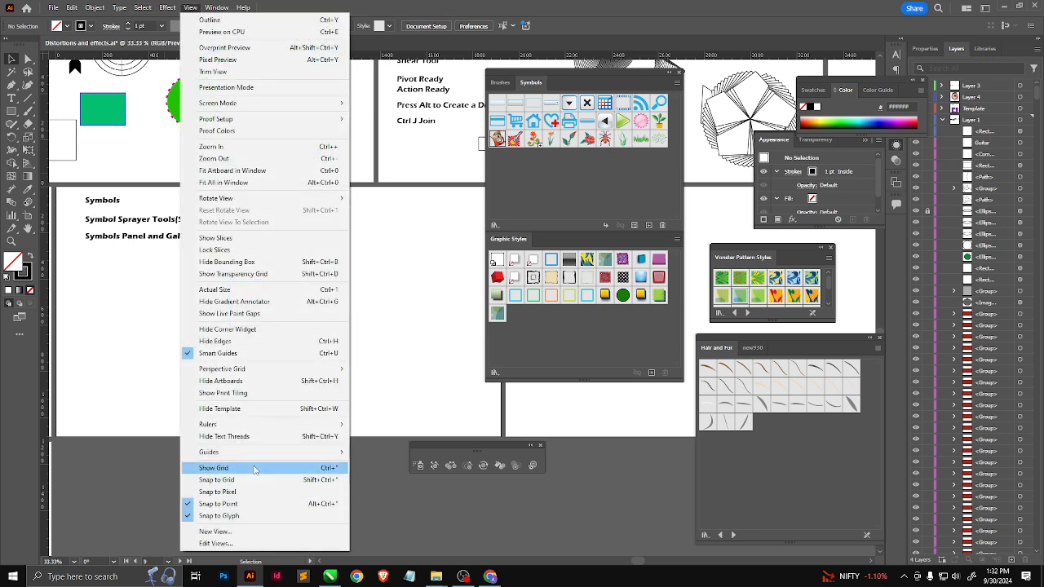
mouse_move(252, 454)
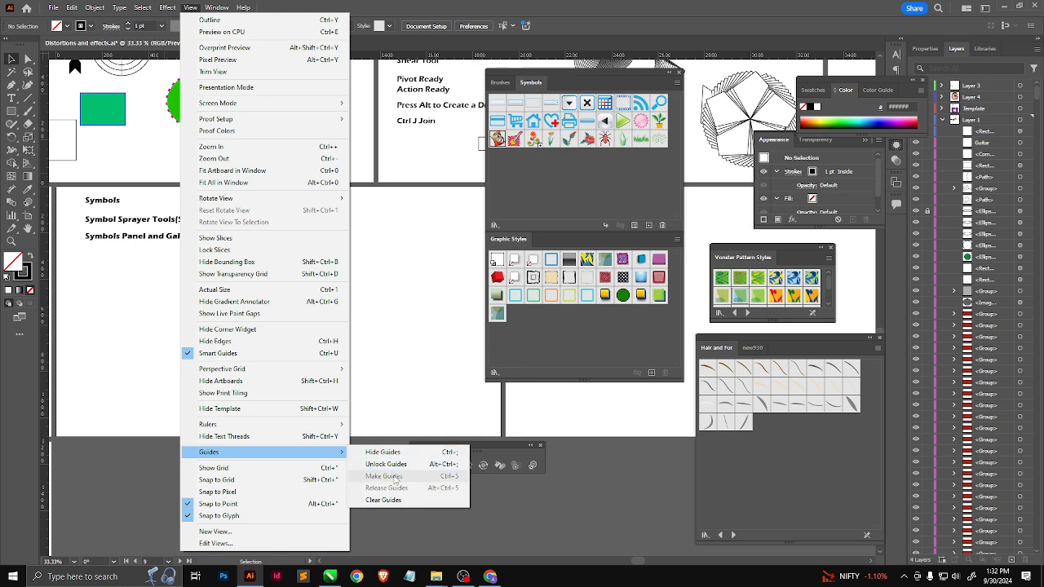
click(406, 360)
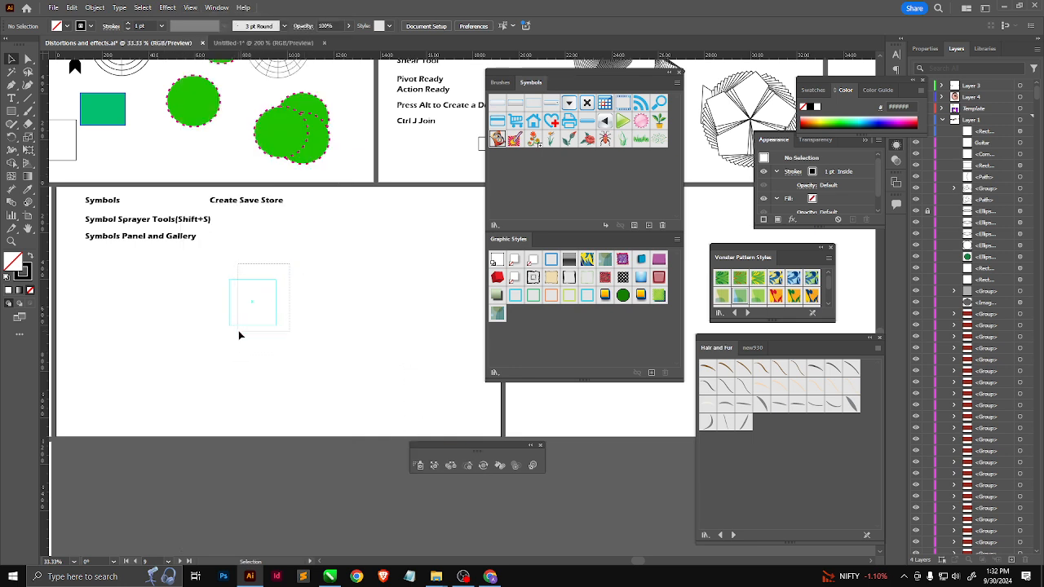
Draw an unfilled hexagon about 196 px wide and 170 px high, centred inside the square guide.
scroll(284, 268, up, 3)
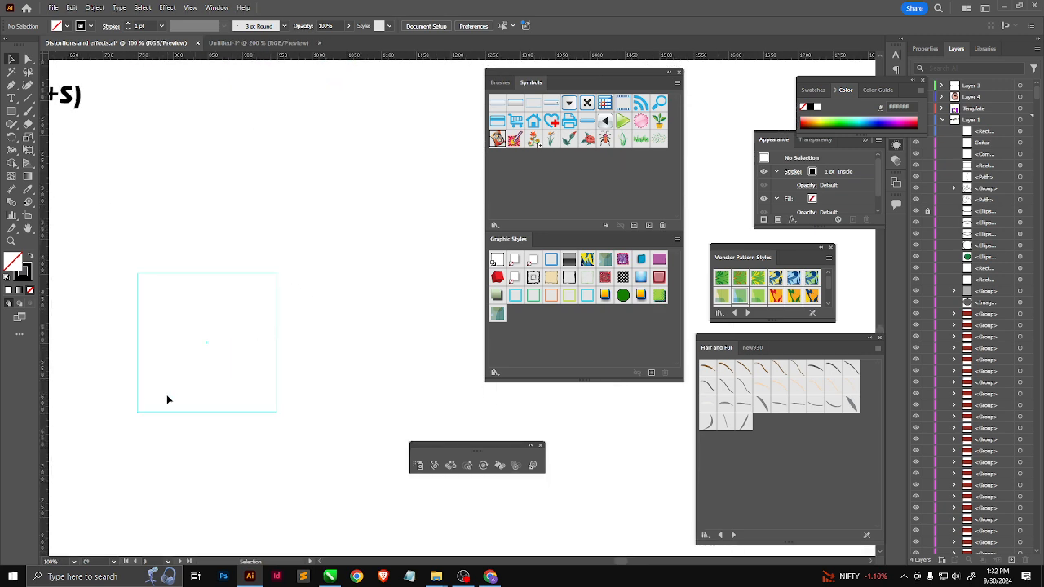
click(11, 110)
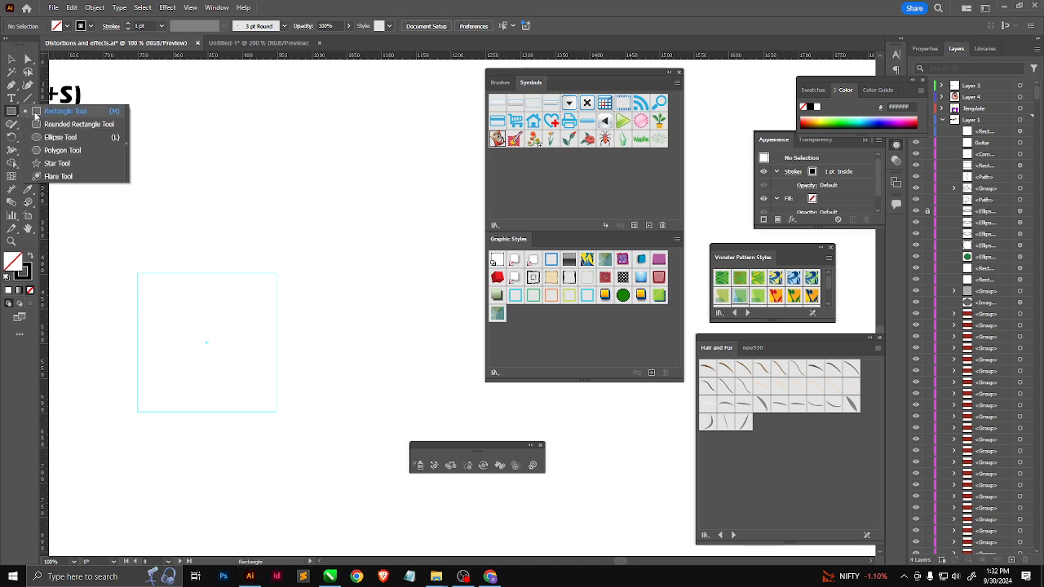
click(59, 150)
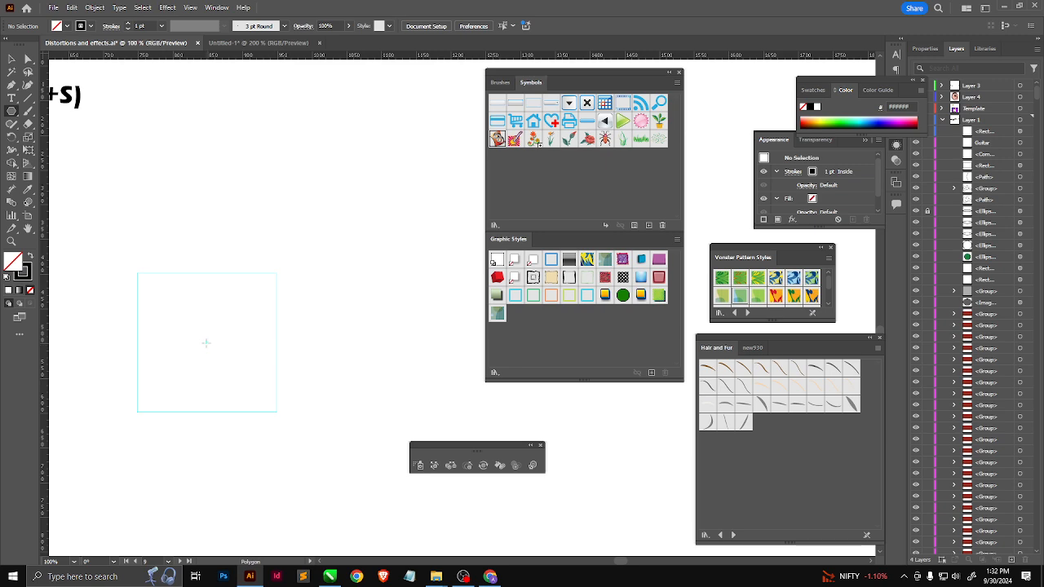
drag(205, 343, 245, 399)
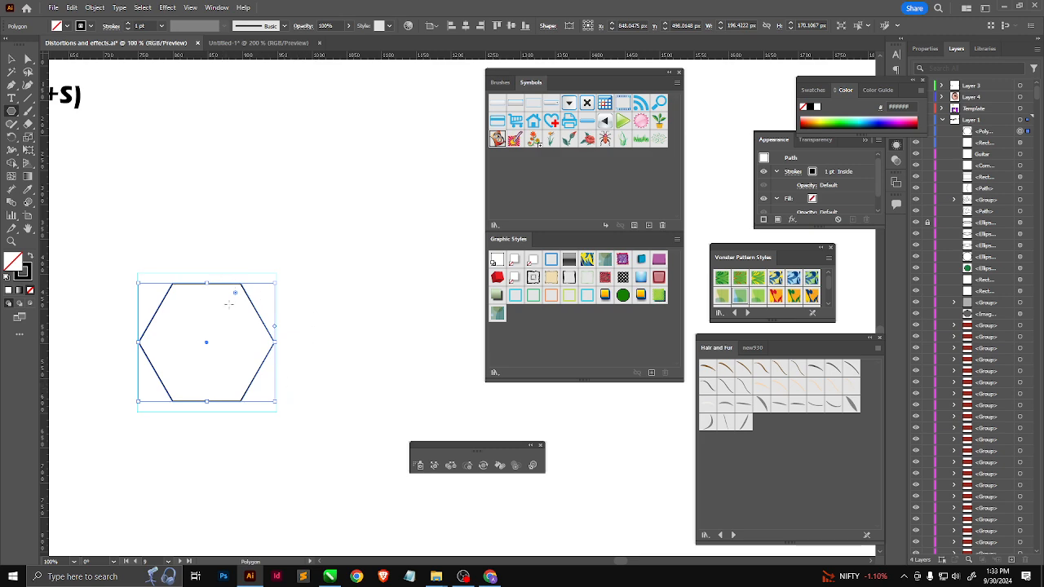
drag(205, 284, 208, 274)
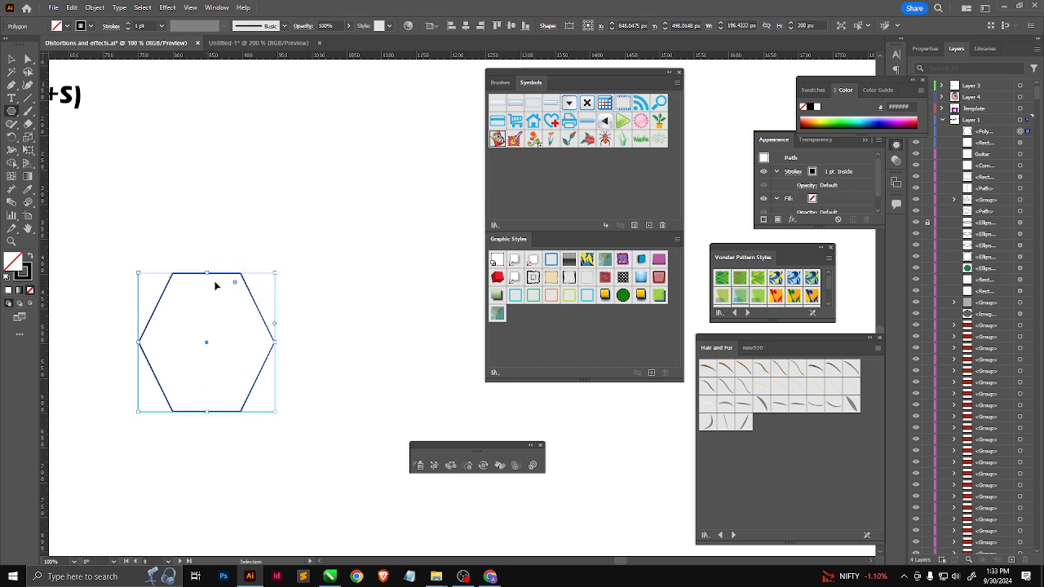
key(ctrl+z)
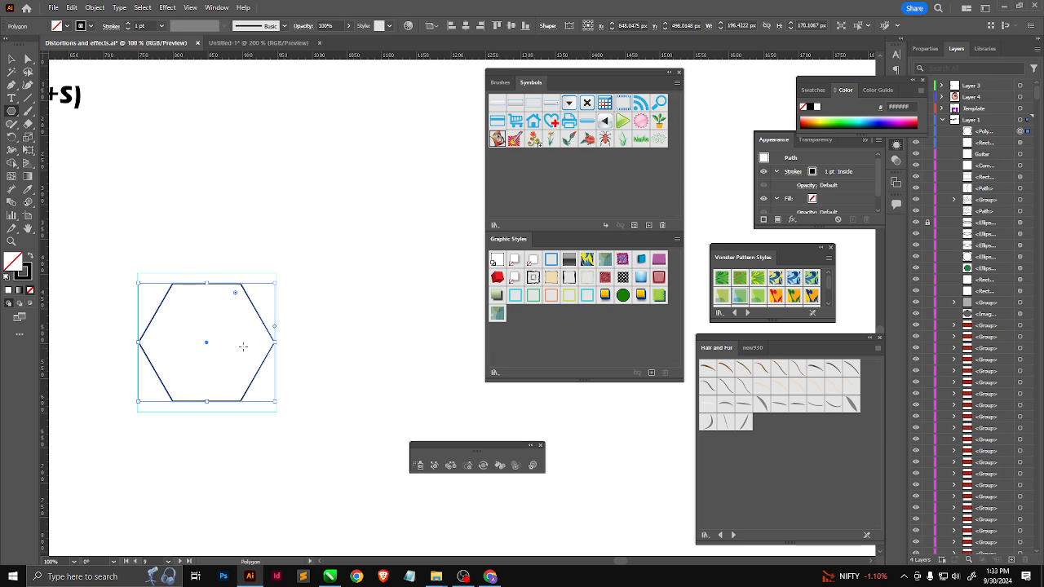
Add the letter "f" as text, enlarge and centre it inside the hexagon, and group it with the hexagon.
scroll(179, 351, down, 3)
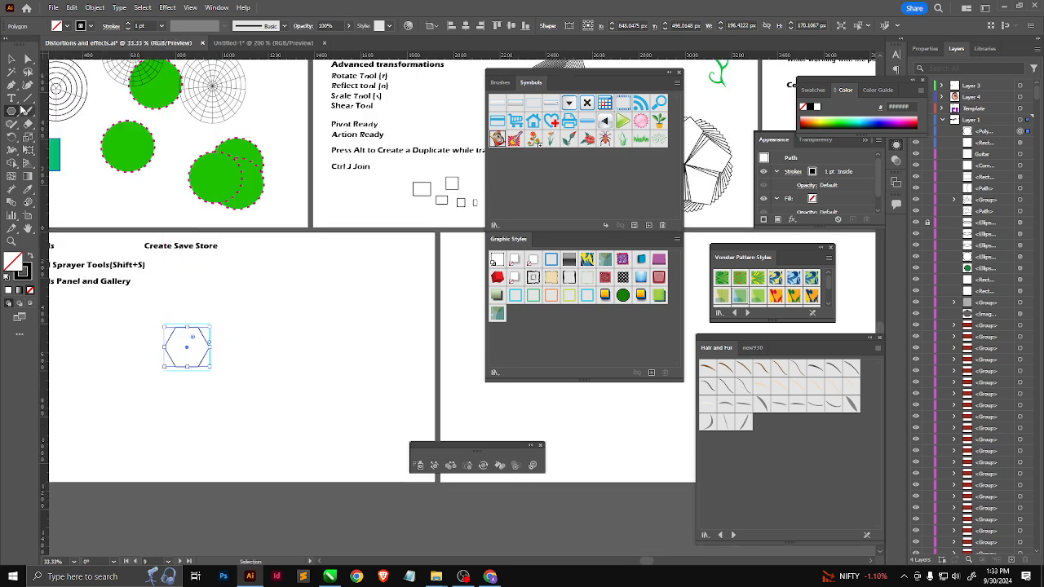
key(t)
click(191, 420)
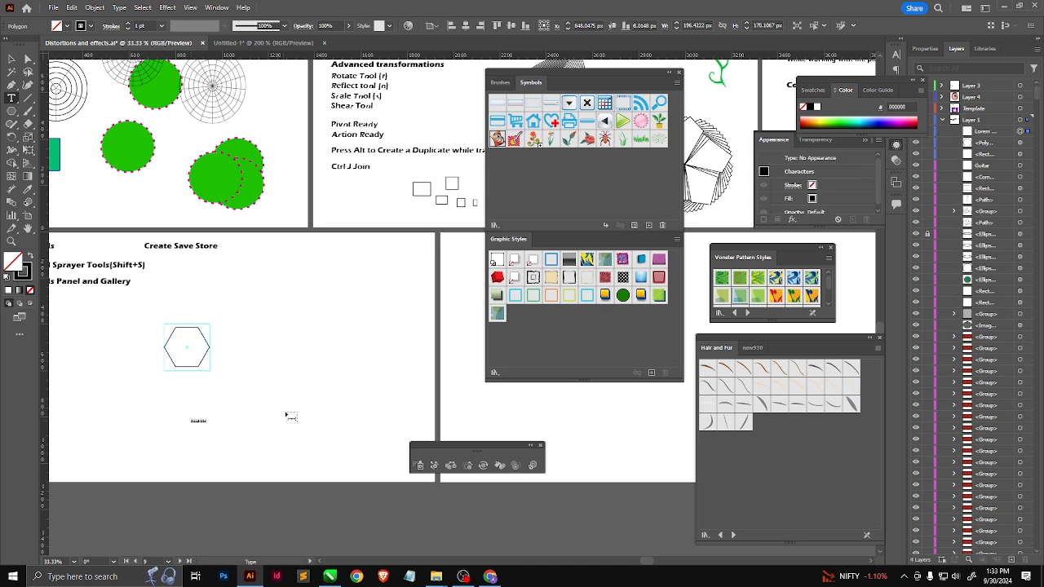
click(11, 59)
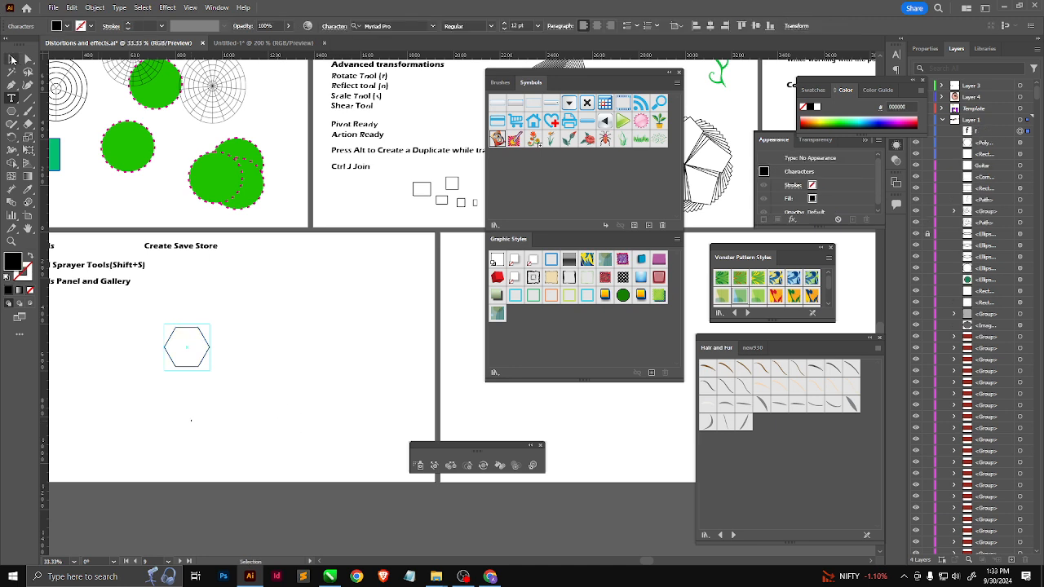
drag(198, 417, 87, 422)
click(286, 354)
scroll(226, 351, up, 2)
scroll(140, 415, down, 2)
key(a)
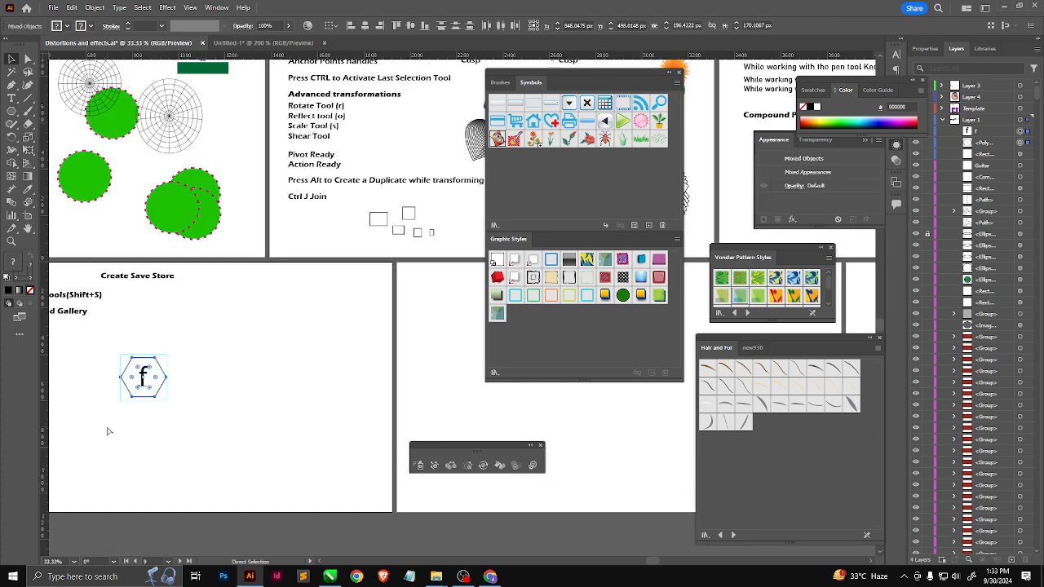
key(ctrl+g)
Move the grouped hexagon icon to the neighbouring empty artboard and duplicate it into a row of four.
scroll(127, 417, down, 1)
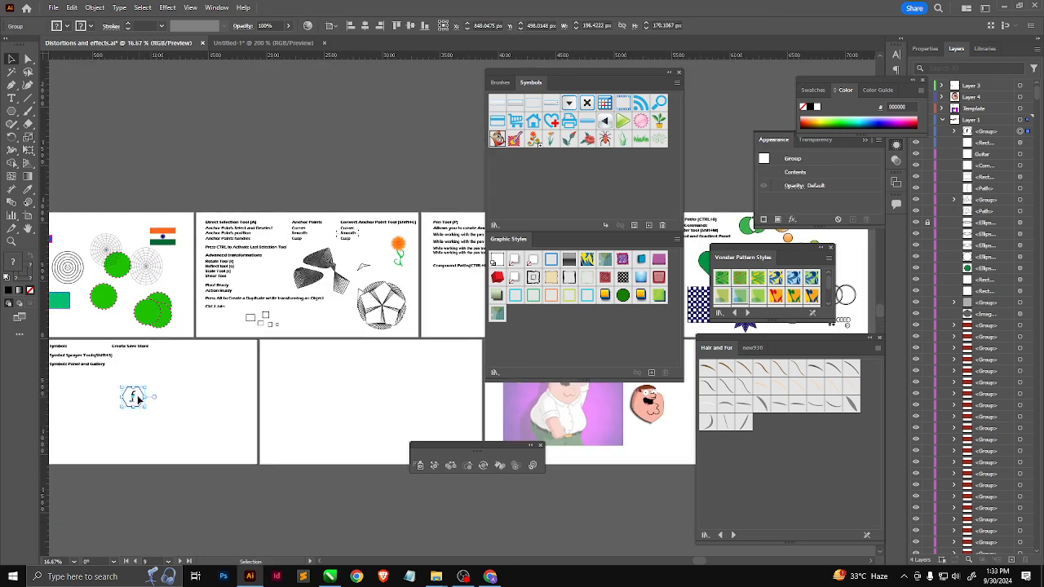
drag(149, 399, 324, 369)
drag(323, 368, 358, 368)
drag(352, 368, 256, 355)
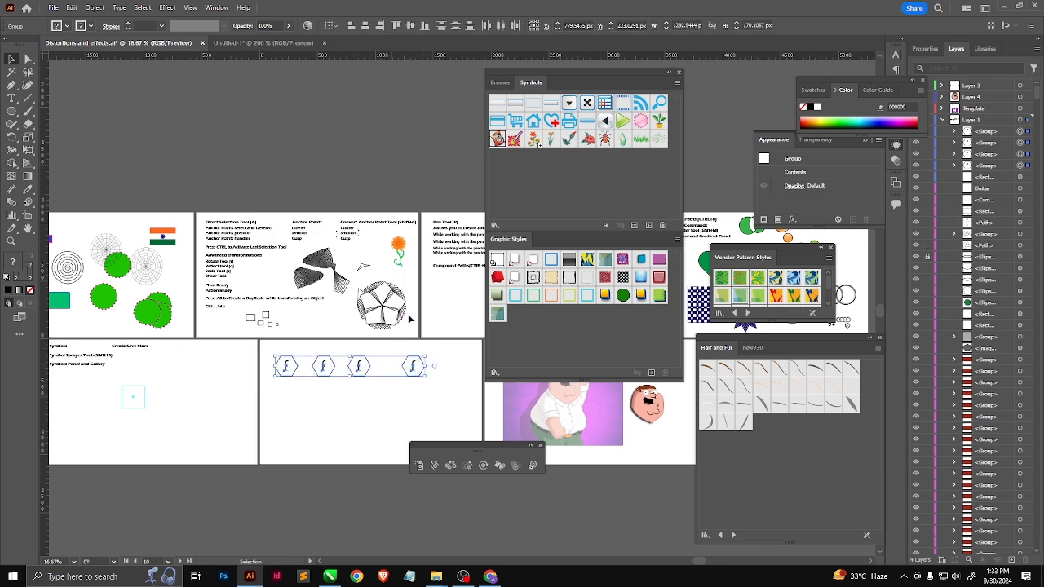
Set alignment relative to the selection and distribute the four hexagon icons evenly across the row.
click(331, 25)
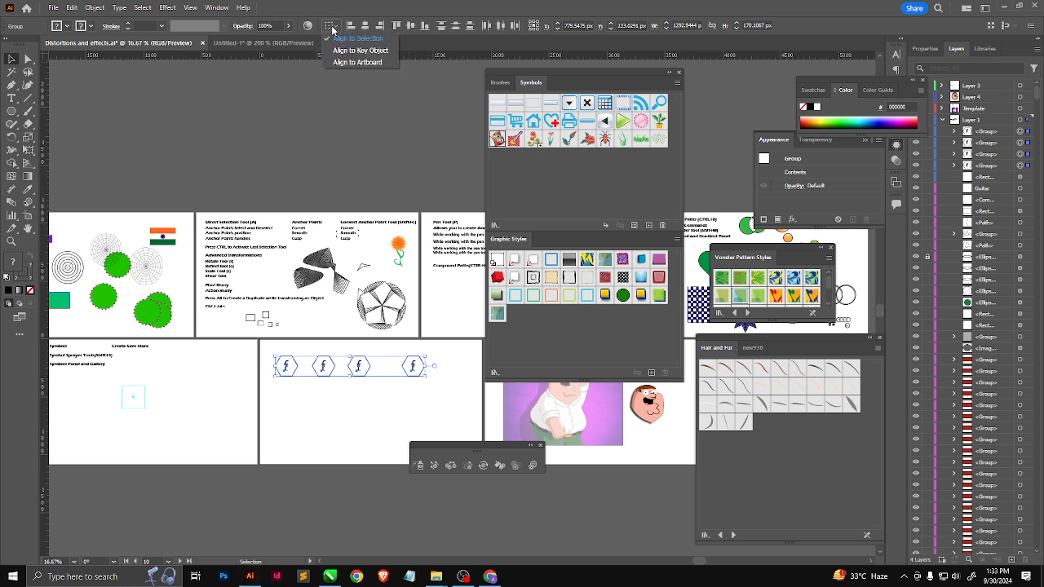
click(360, 62)
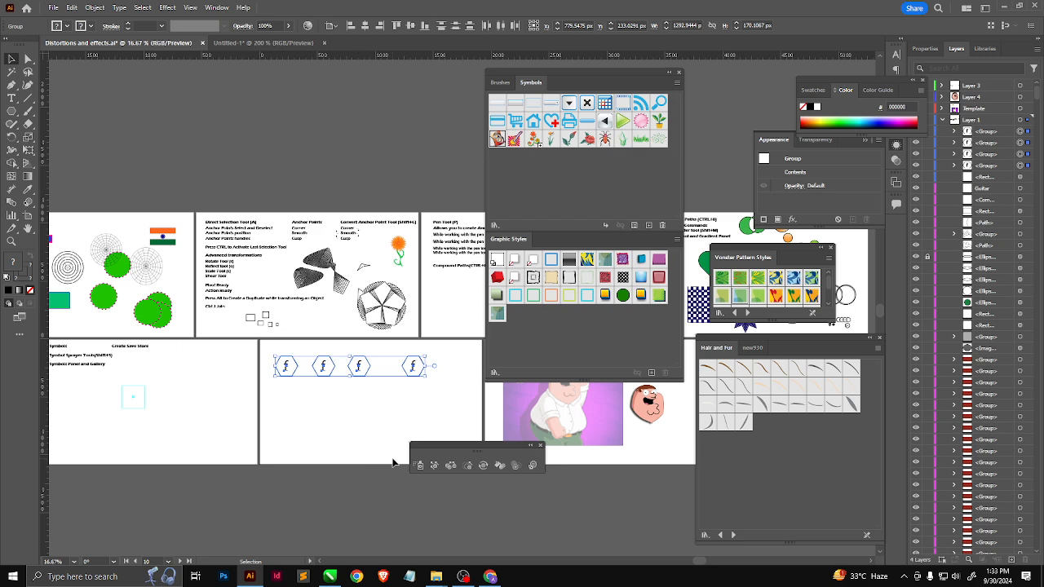
click(330, 25)
click(342, 38)
click(331, 26)
click(359, 39)
click(500, 31)
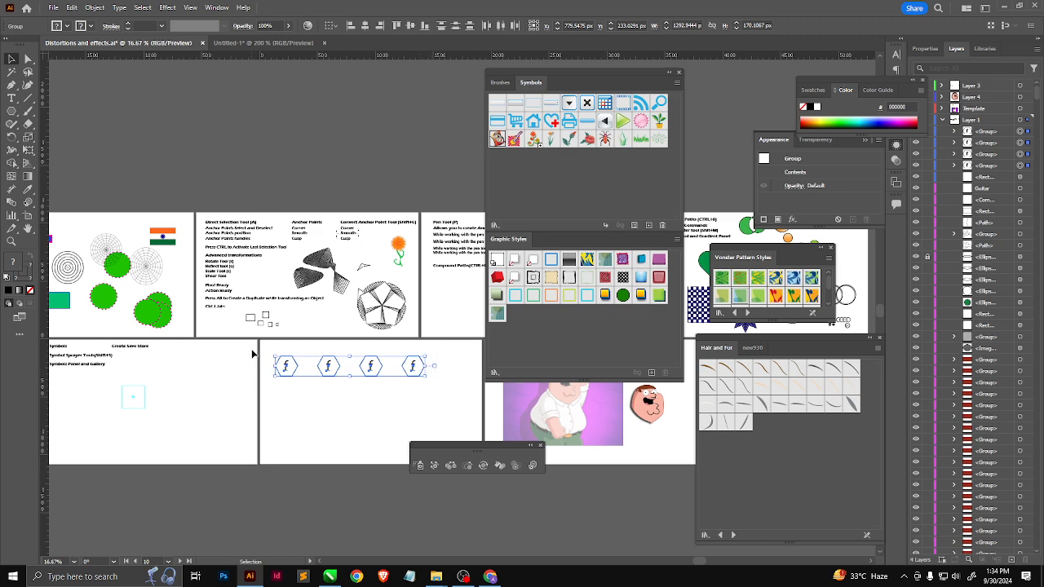
Group the four evenly spaced icons and centre the row horizontally on the artboard.
key(a)
key(v)
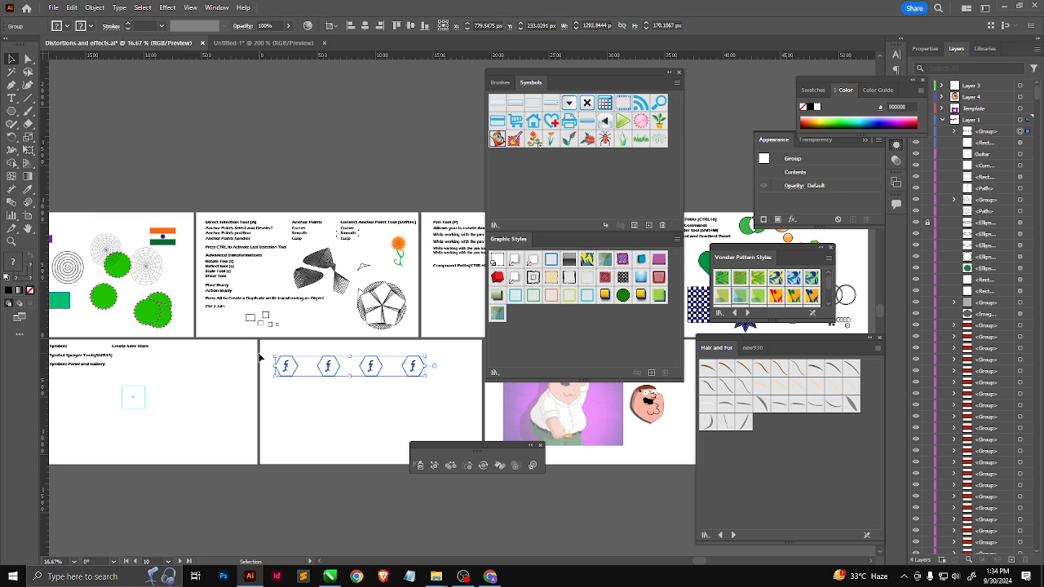
click(365, 25)
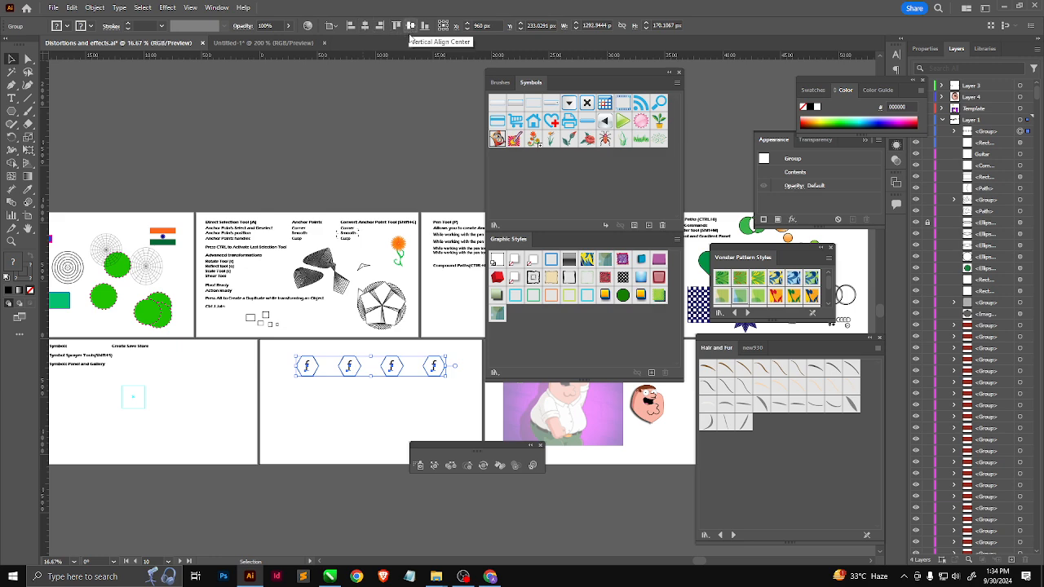
Duplicate the icon row twice downward to form a four-by-three grid and distribute the three rows evenly by their vertical centres.
drag(391, 366, 387, 442)
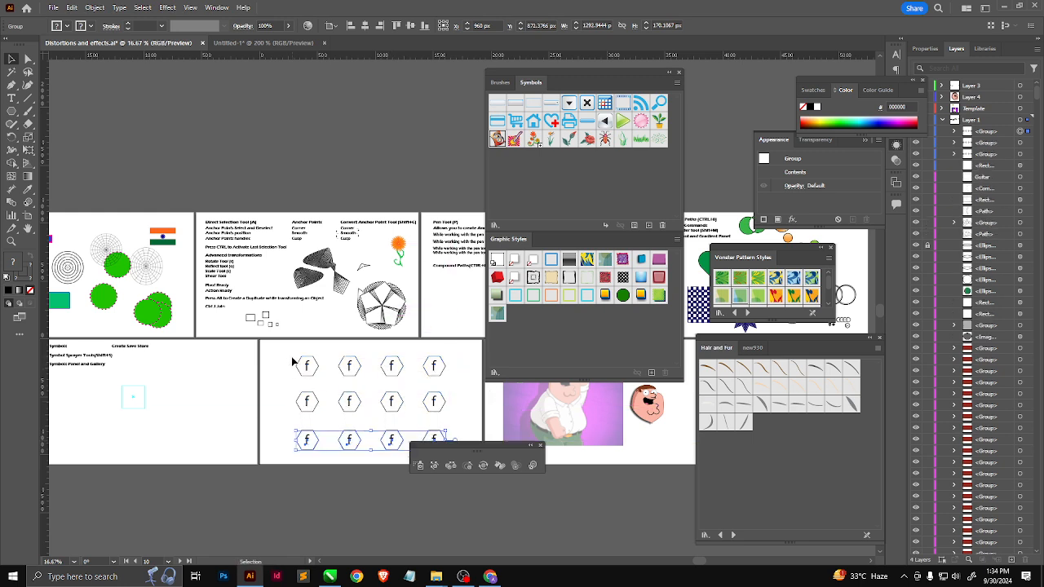
drag(294, 361, 372, 469)
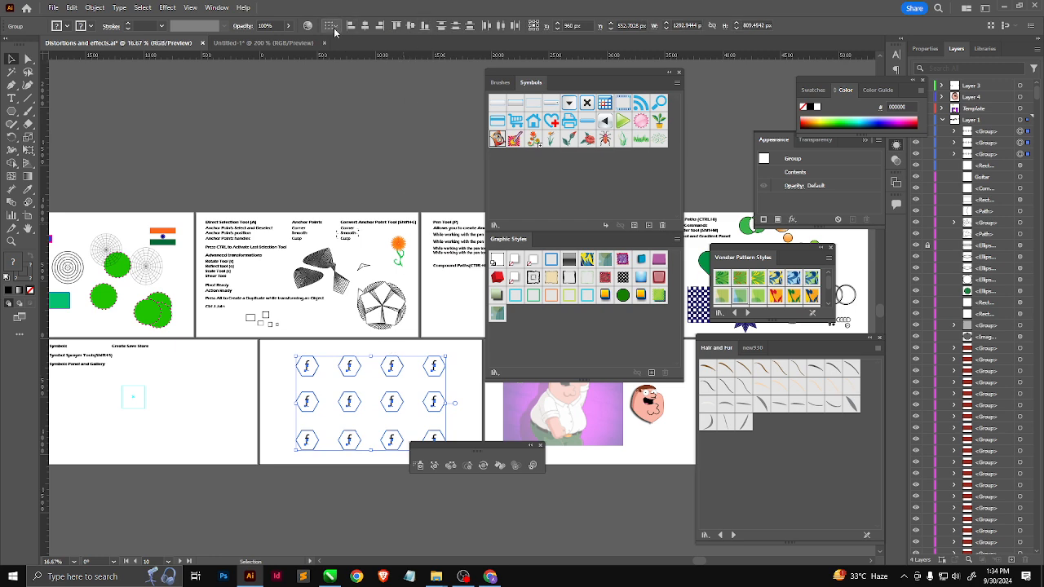
click(331, 25)
click(455, 27)
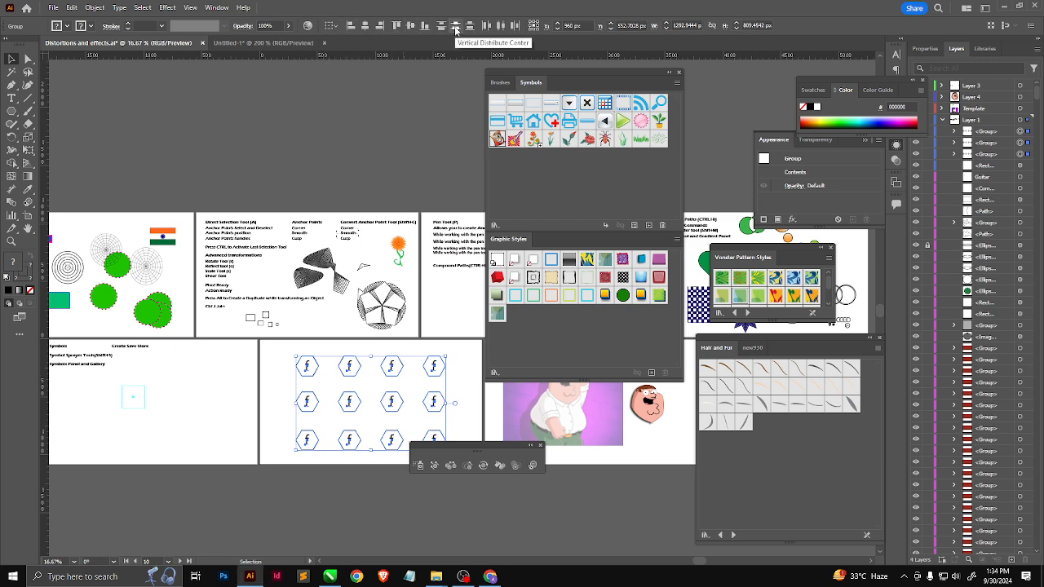
click(455, 27)
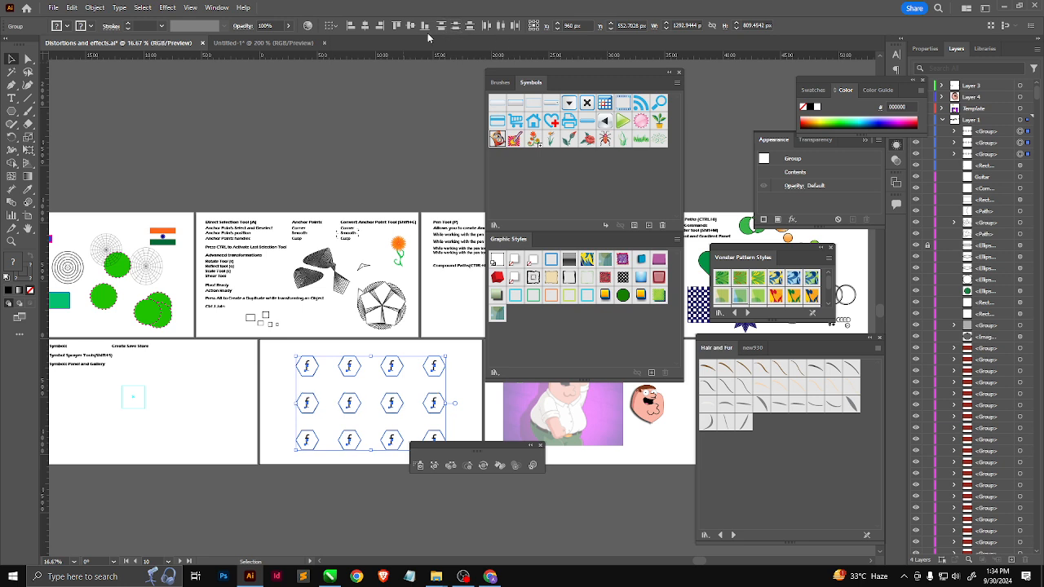
Group all three icon rows and centre the whole grid vertically on the artboard.
click(455, 387)
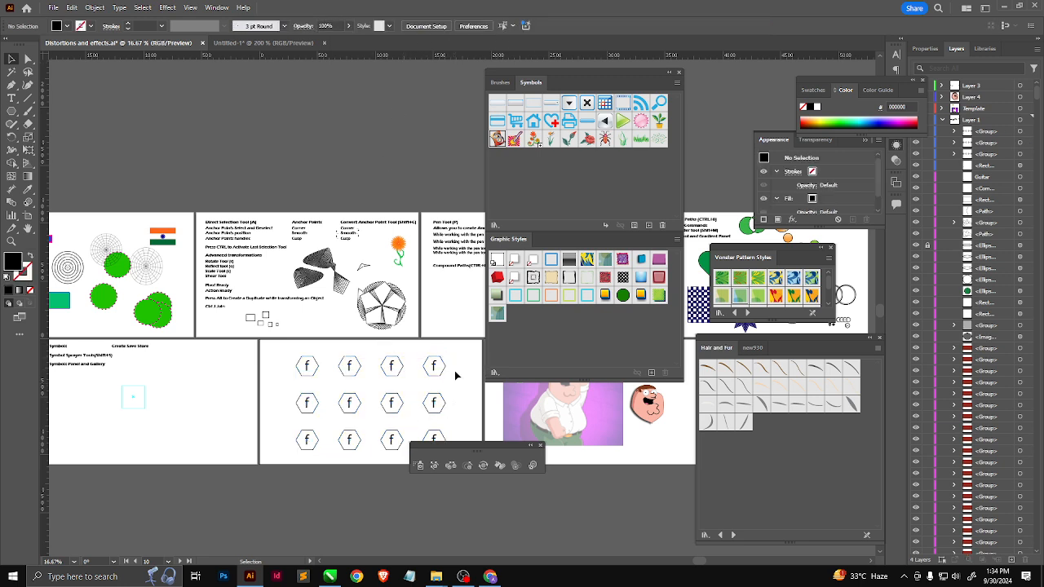
drag(454, 346, 267, 481)
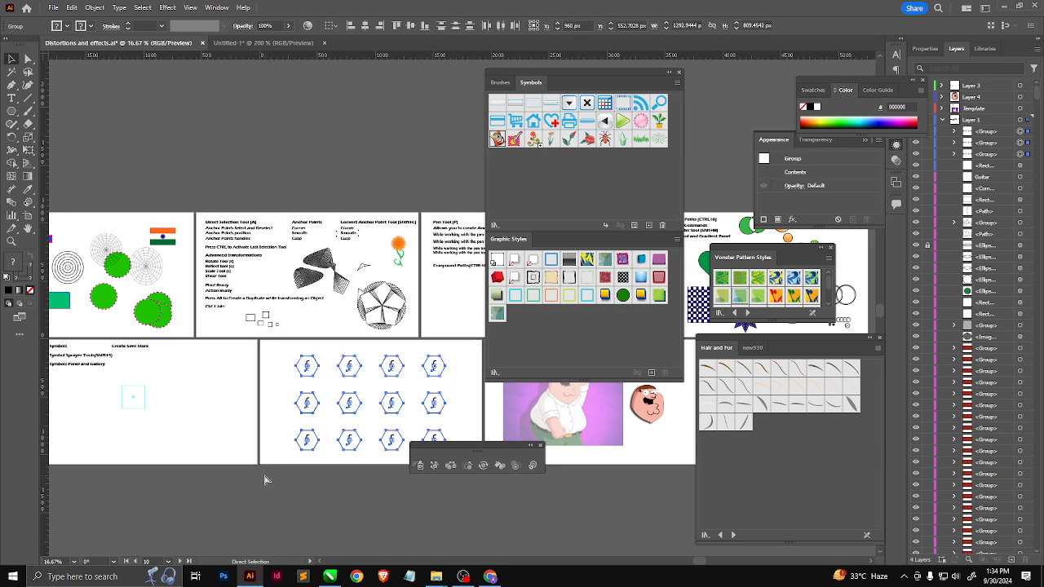
key(v)
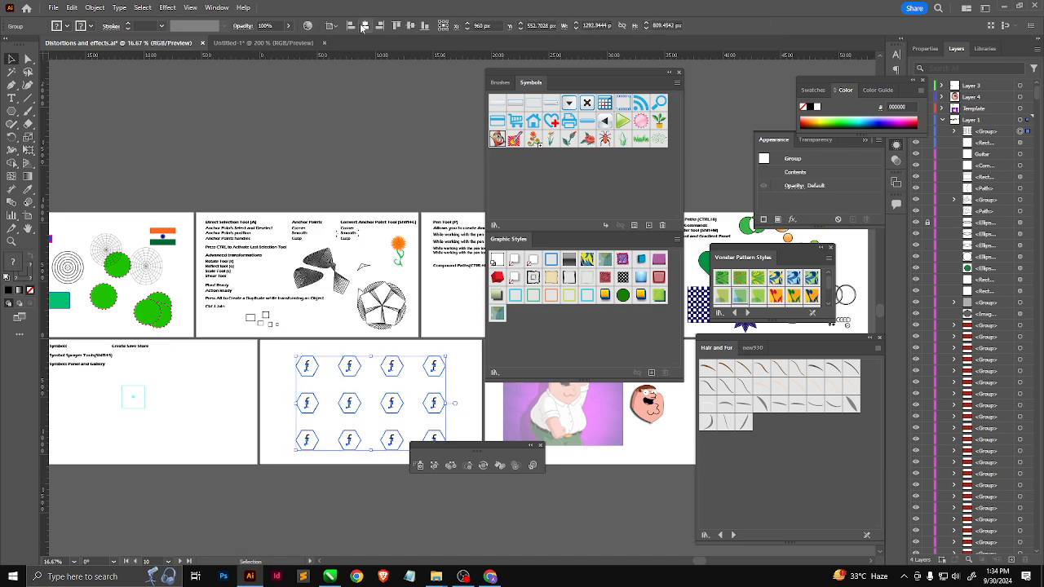
click(410, 25)
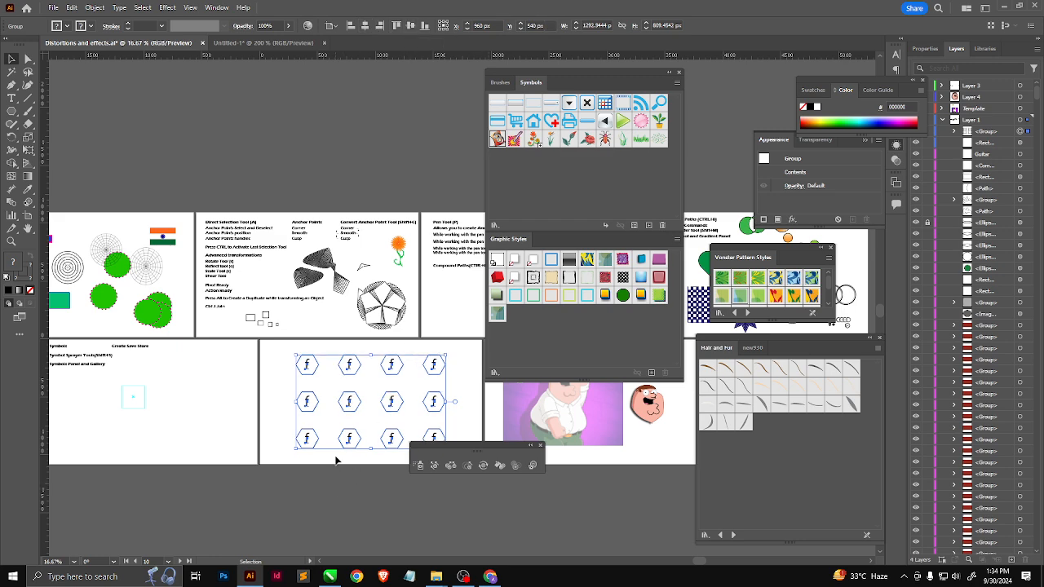
click(372, 482)
Ungroup the icon grid into rows, and ungroup the first row into separate hexagon icons.
key(ctrl+=)
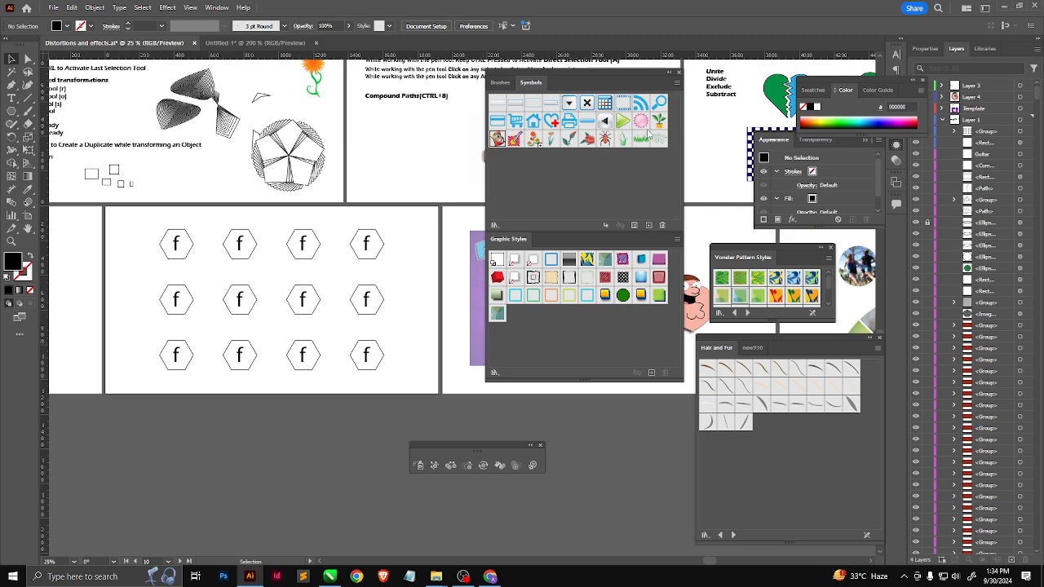
click(567, 195)
drag(155, 225, 226, 261)
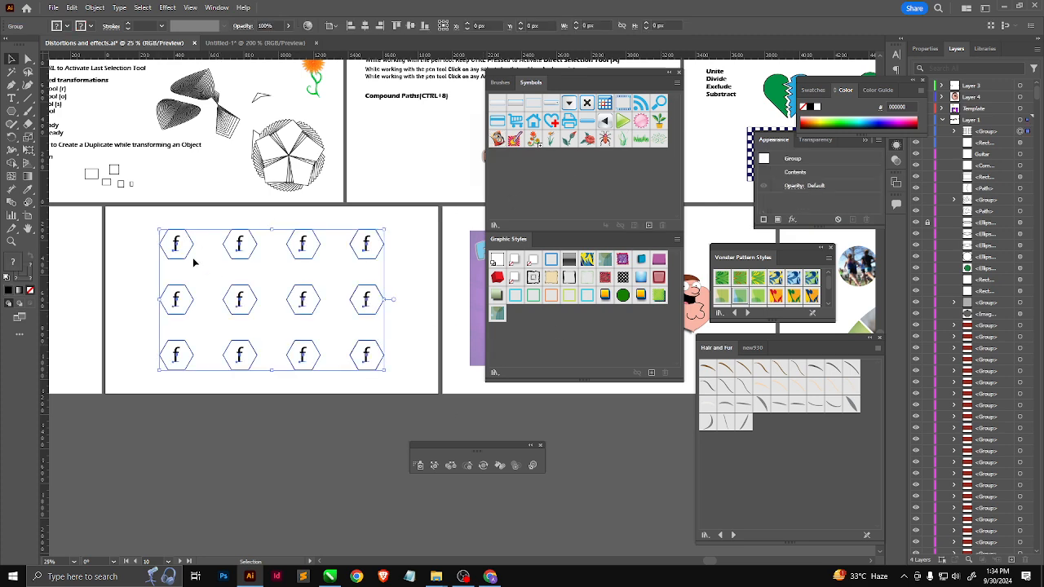
right_click(181, 247)
click(223, 397)
click(190, 242)
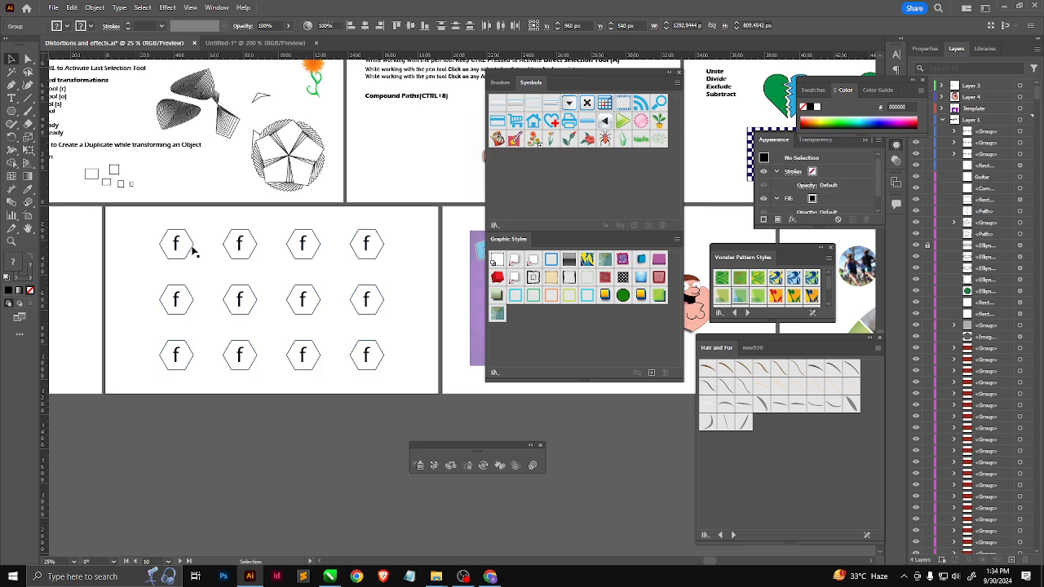
click(176, 243)
right_click(176, 243)
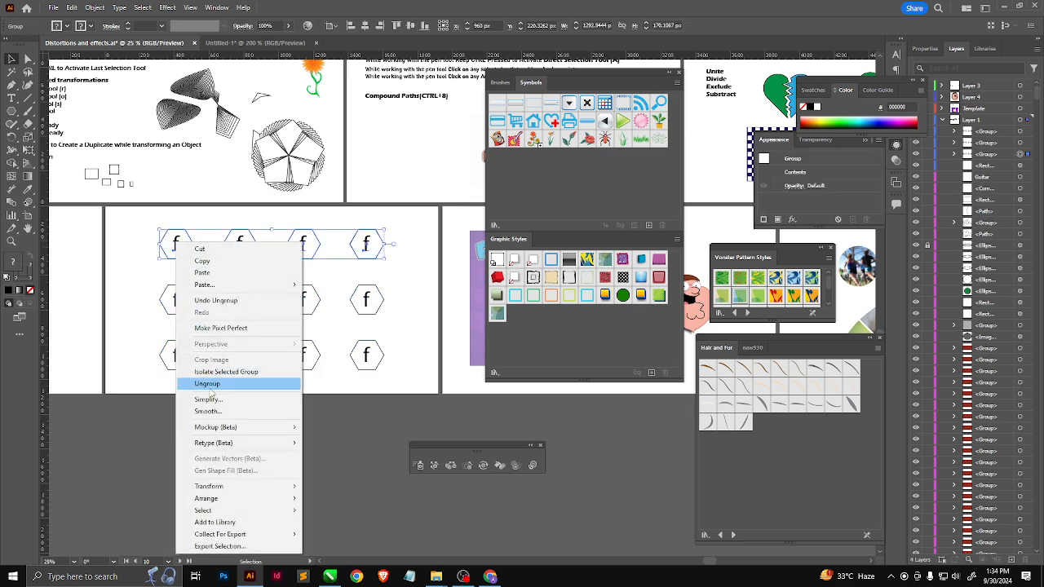
click(207, 383)
click(159, 225)
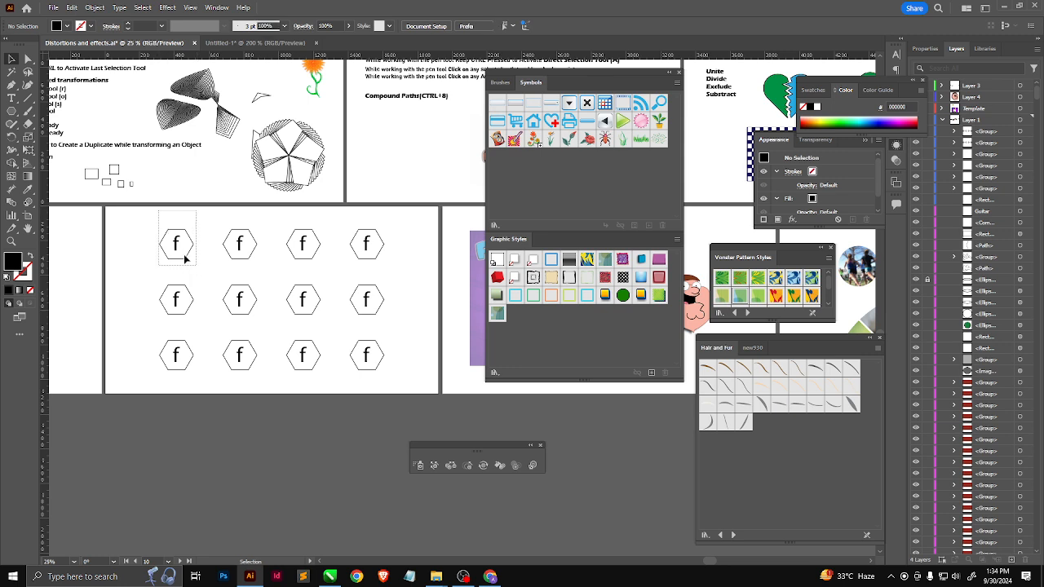
Create a dynamic movie clip symbol named "FB" from the first hexagon icon.
drag(181, 245, 540, 196)
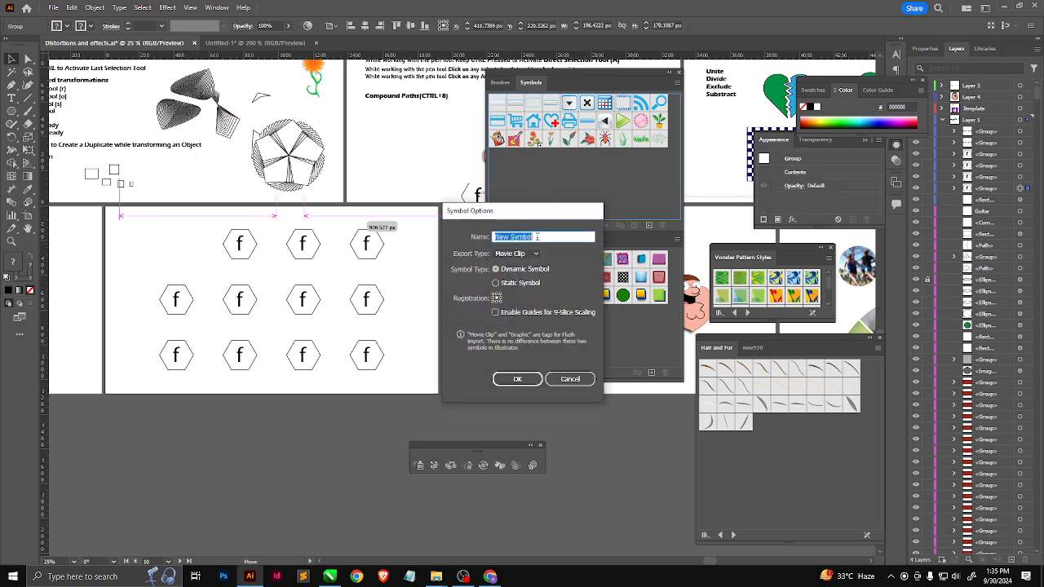
text(FB)
key(Return)
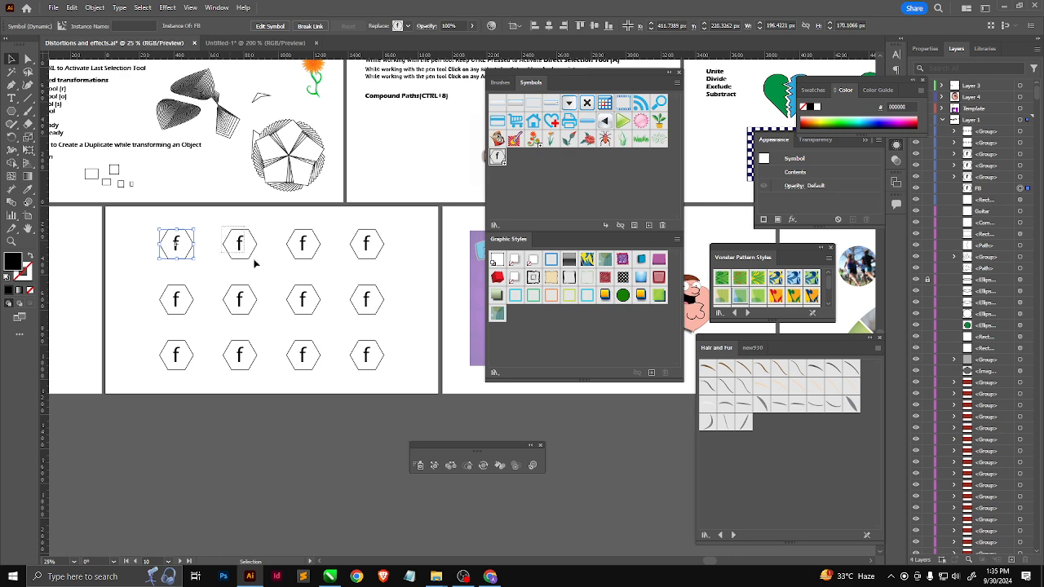
Open the symbol options for the second icon and the dialog for saving the symbols as a library, cancelling both.
drag(247, 249, 550, 200)
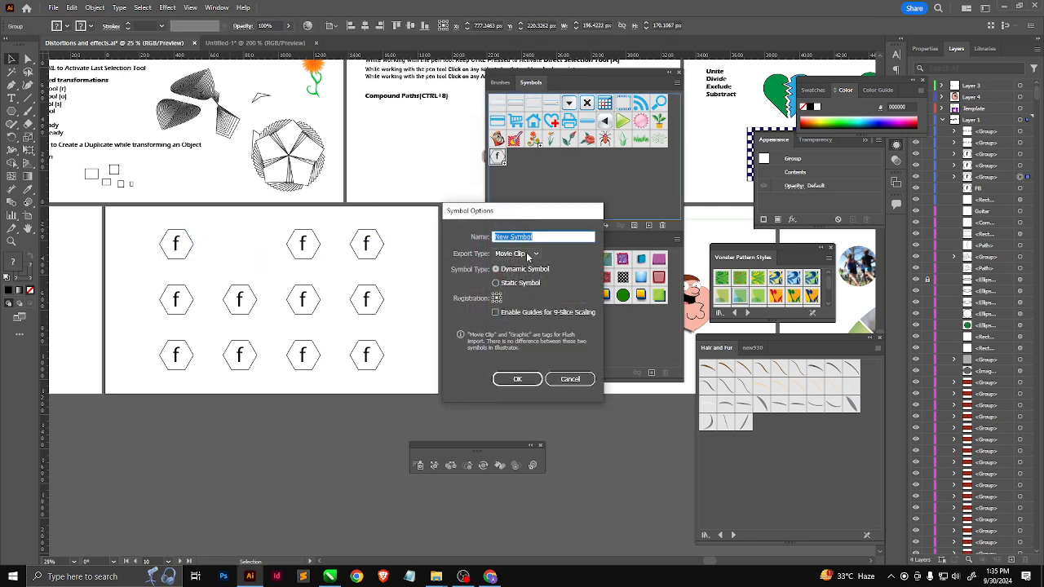
click(569, 380)
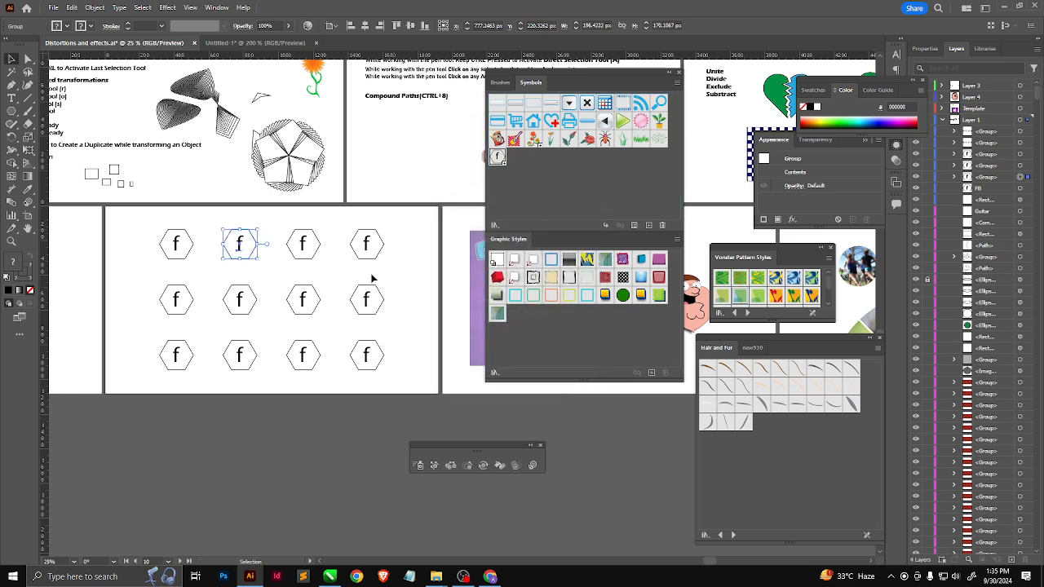
click(494, 225)
click(553, 179)
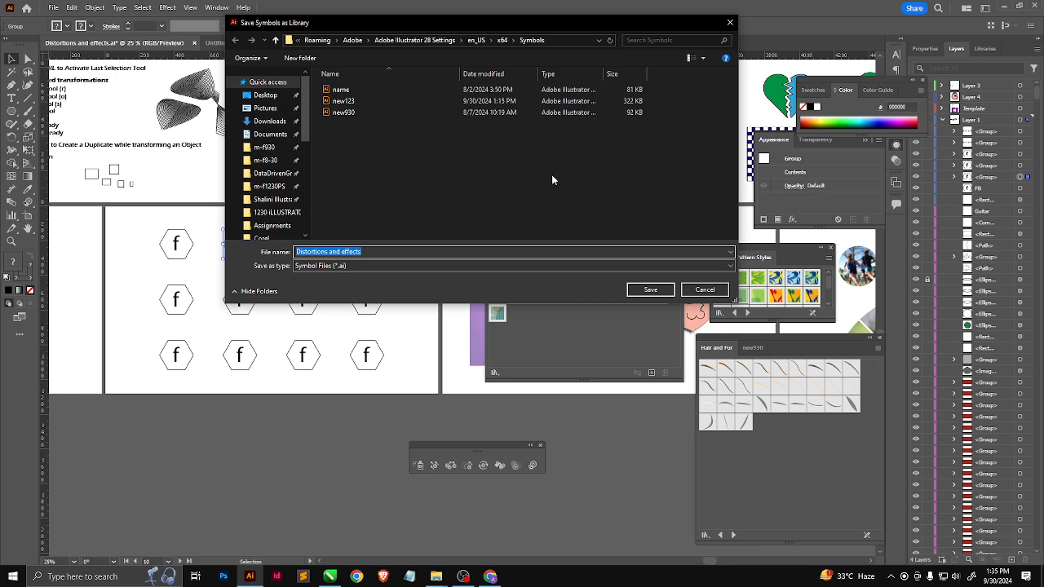
click(694, 289)
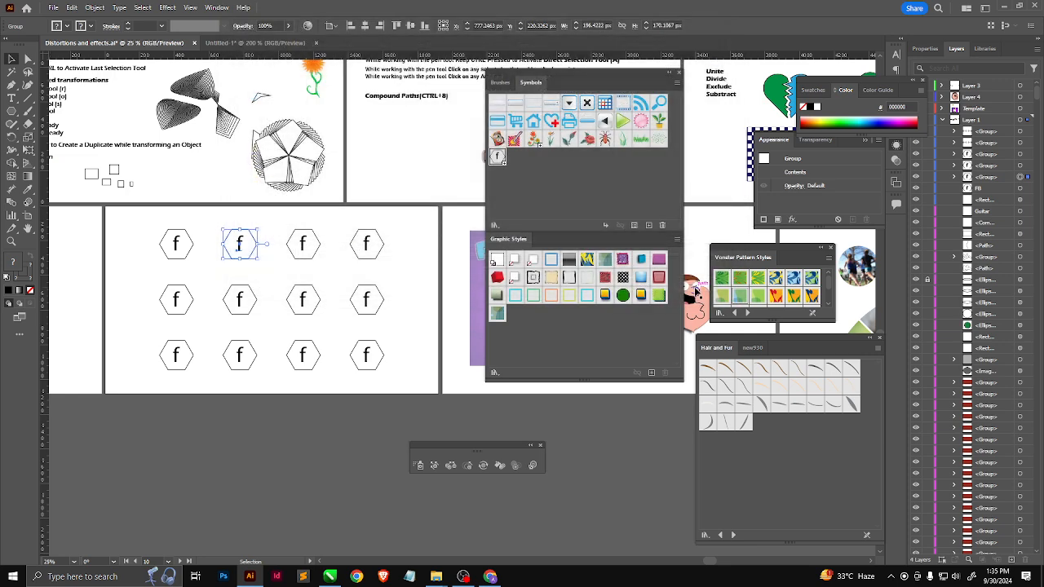
Select all twelve icons, switch to Chrome's social media icons search tab, and start entering "DR" in the address bar.
drag(155, 220, 395, 392)
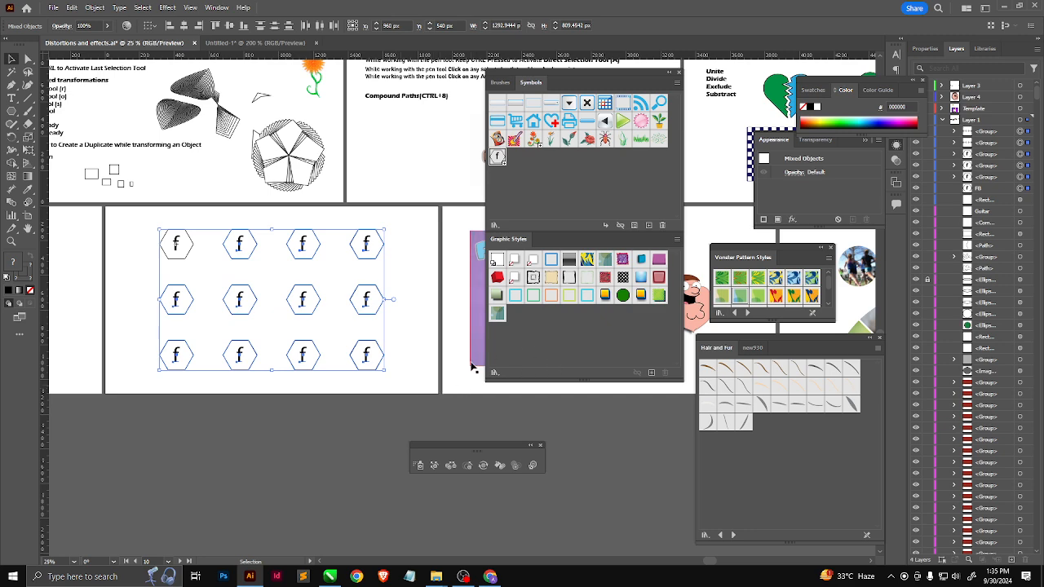
key(alt+Tab)
click(135, 6)
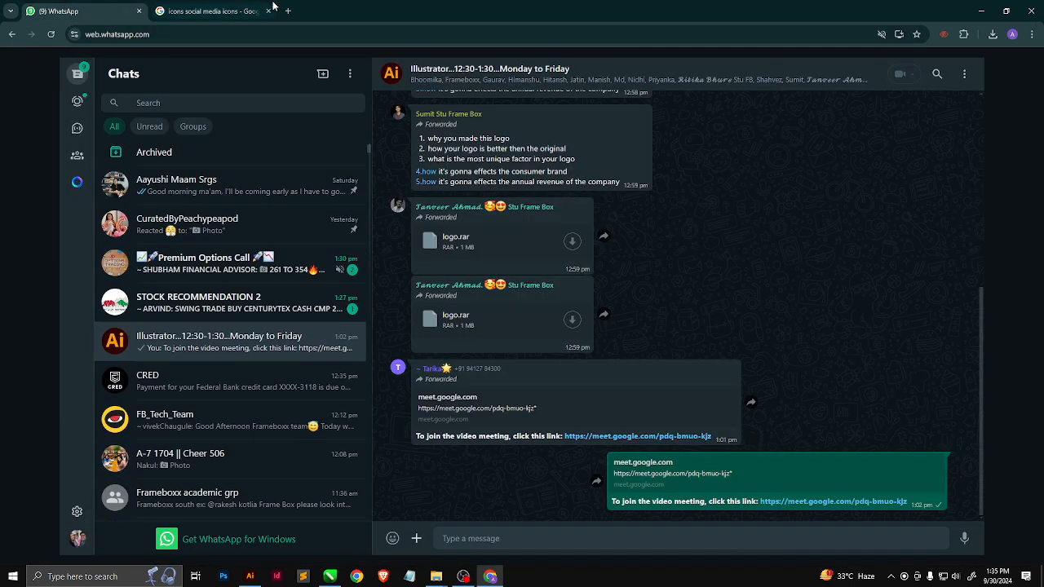
click(208, 10)
click(218, 35)
text(d)
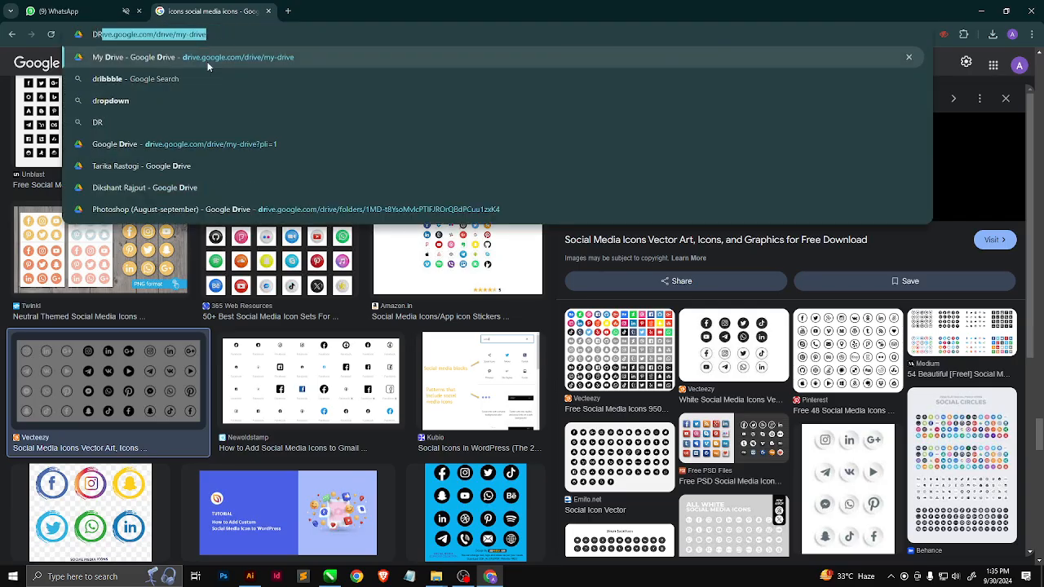